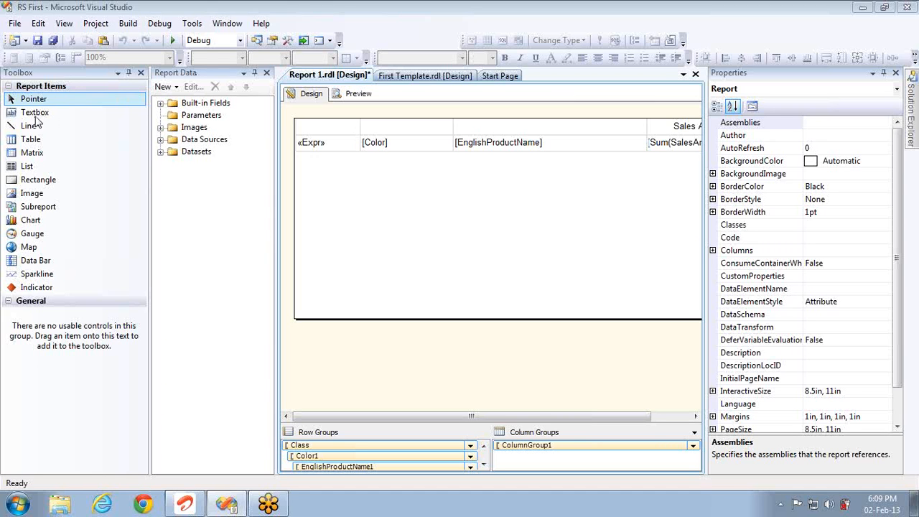
# - Insert a List report item in the report body below the existing matrix
pyautogui.click(29, 168)
pyautogui.click(34, 181)
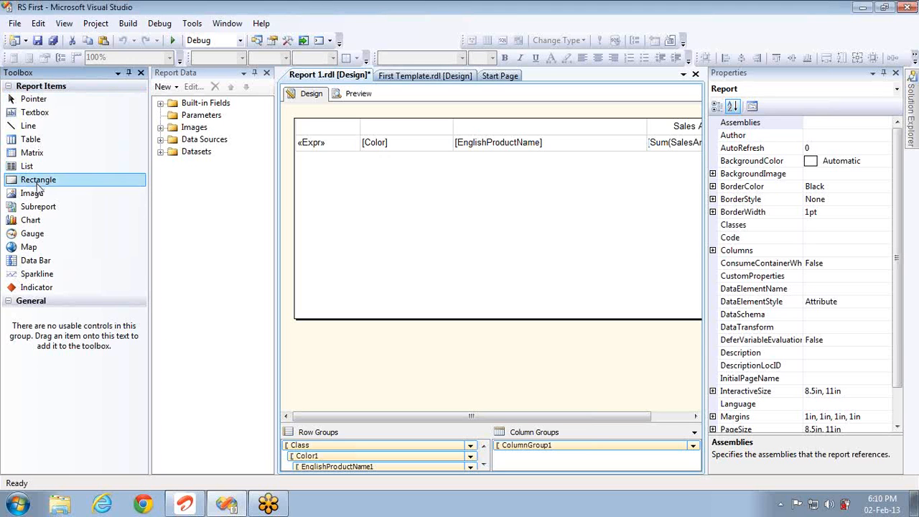
pyautogui.click(39, 194)
pyautogui.click(42, 207)
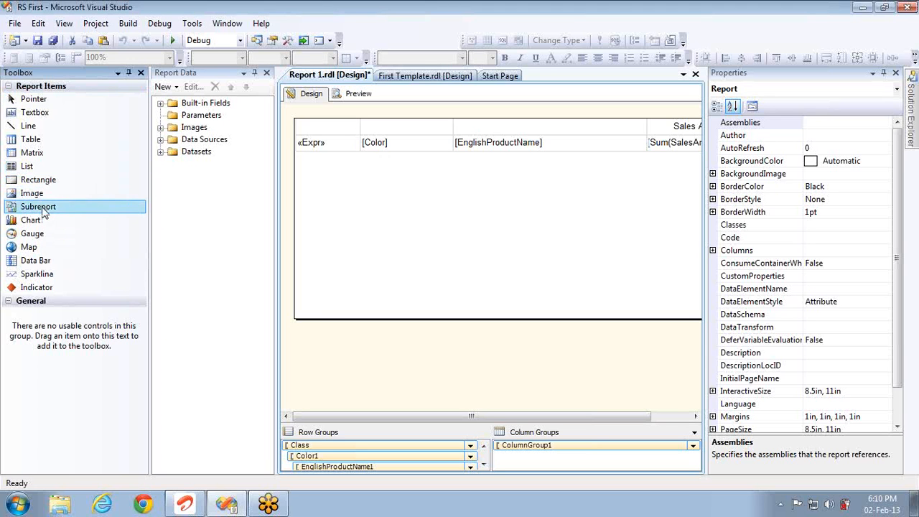
pyautogui.click(41, 168)
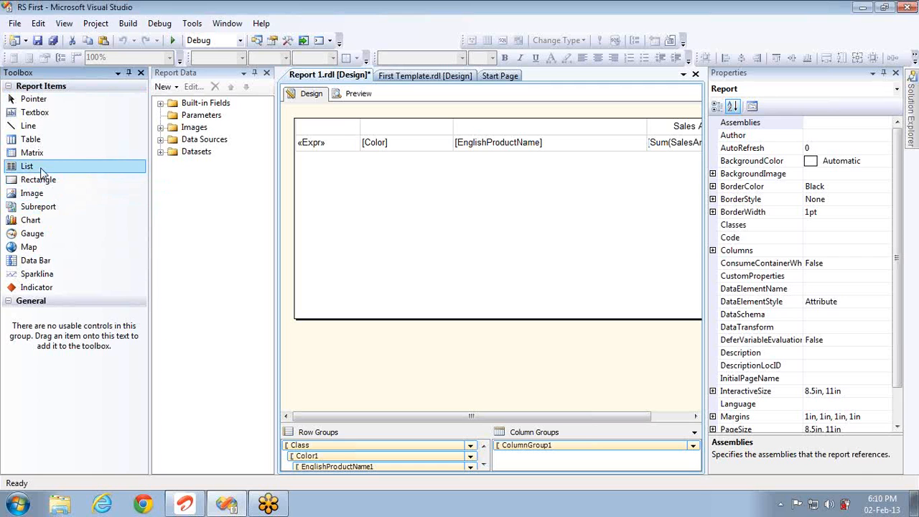
pyautogui.click(340, 185)
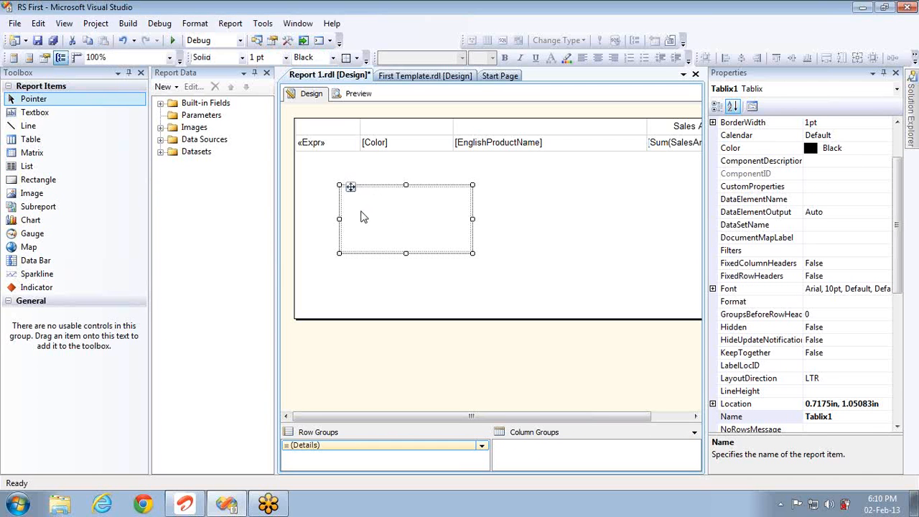
# - Delete the existing matrix with the Color, EnglishProductName and Sales Amount cells from the report
pyautogui.click(363, 142)
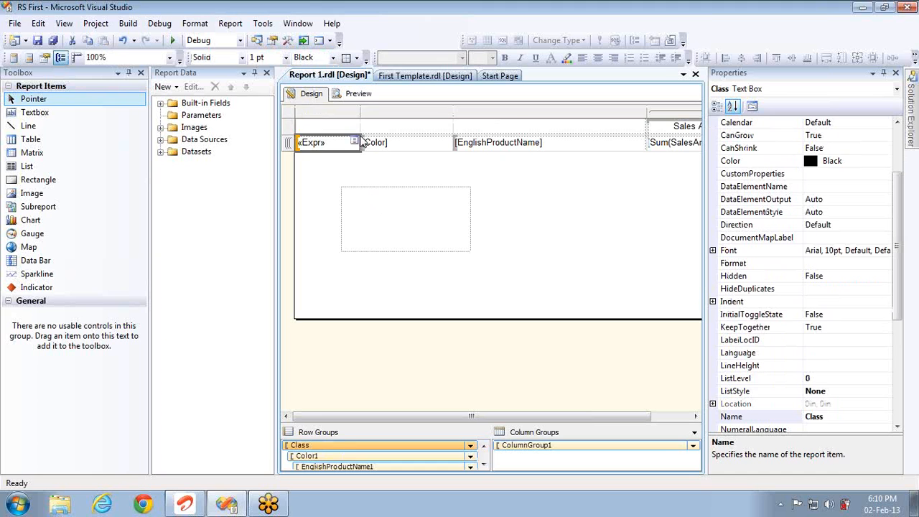
pyautogui.click(292, 118)
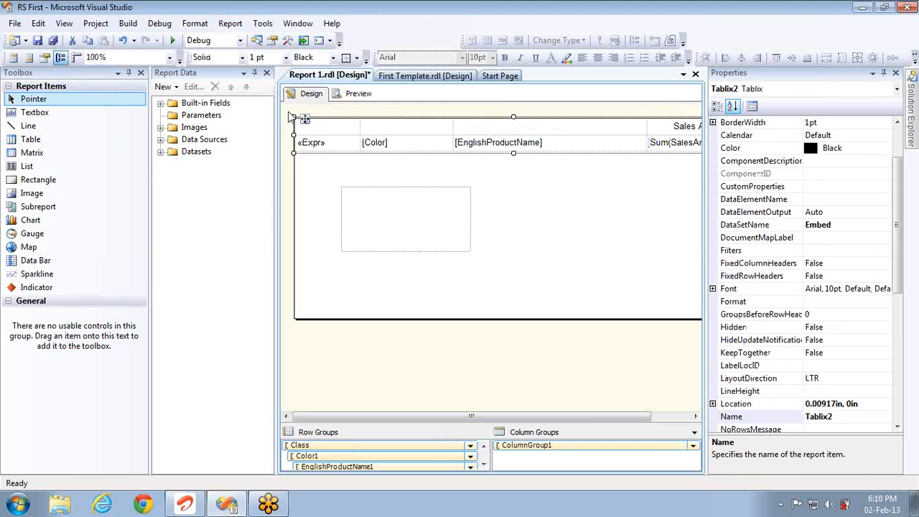
pyautogui.press('Delete')
# - Enlarge the list to about 4.89 in wide and 1.41 in high
pyautogui.click(433, 202)
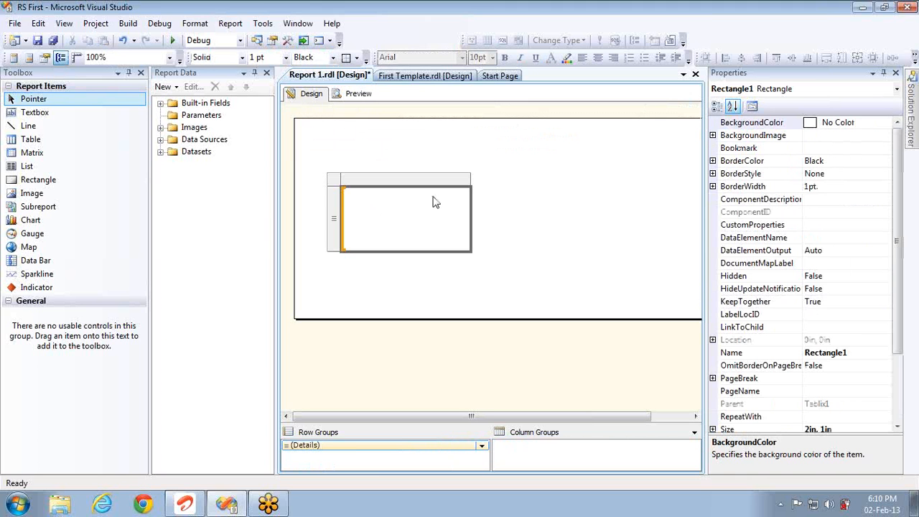
pyautogui.click(336, 187)
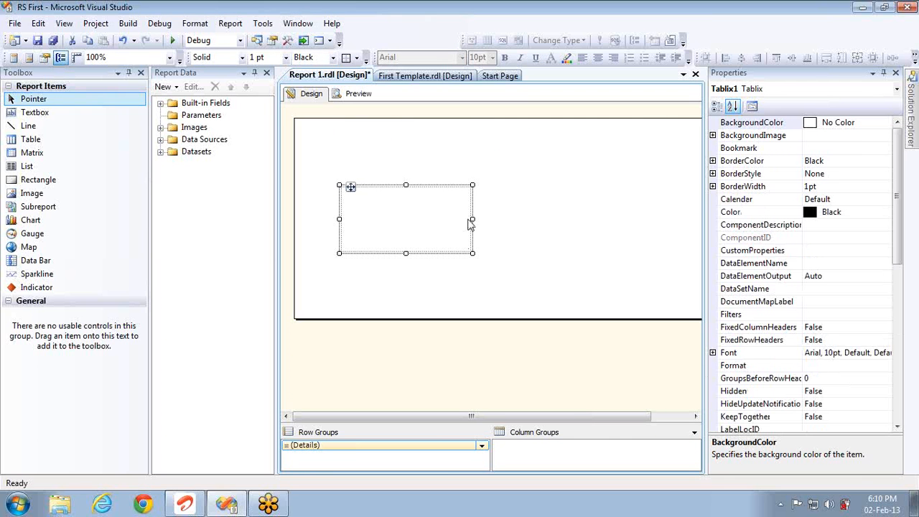
pyautogui.moveTo(472, 219); pyautogui.dragTo(659, 219)
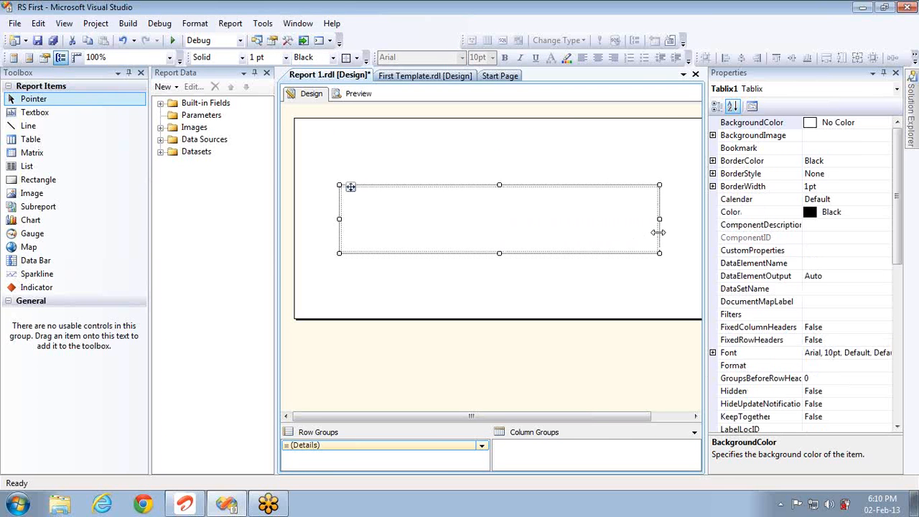
pyautogui.moveTo(497, 252); pyautogui.dragTo(504, 280)
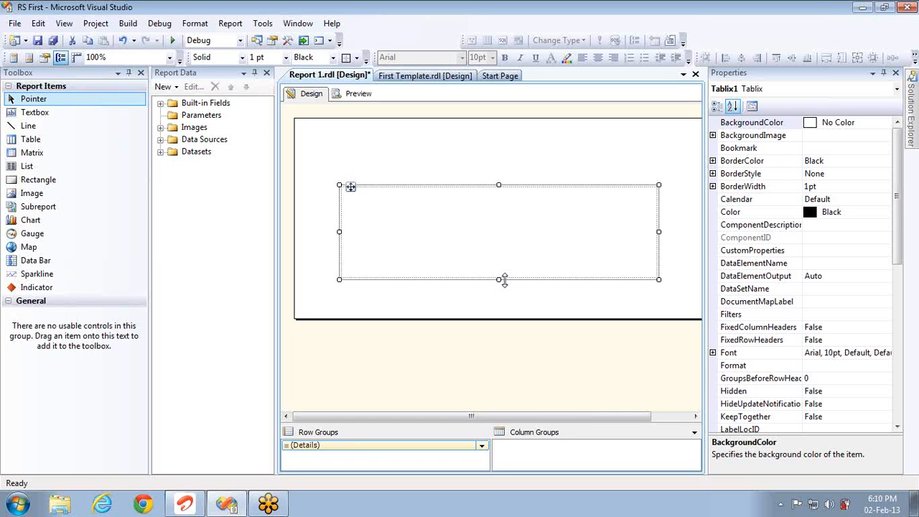
# - Add a text box inside the list bound to Color from the Embed dataset of ADV, and widen it to about 2 in
pyautogui.click(36, 113)
pyautogui.click(370, 210)
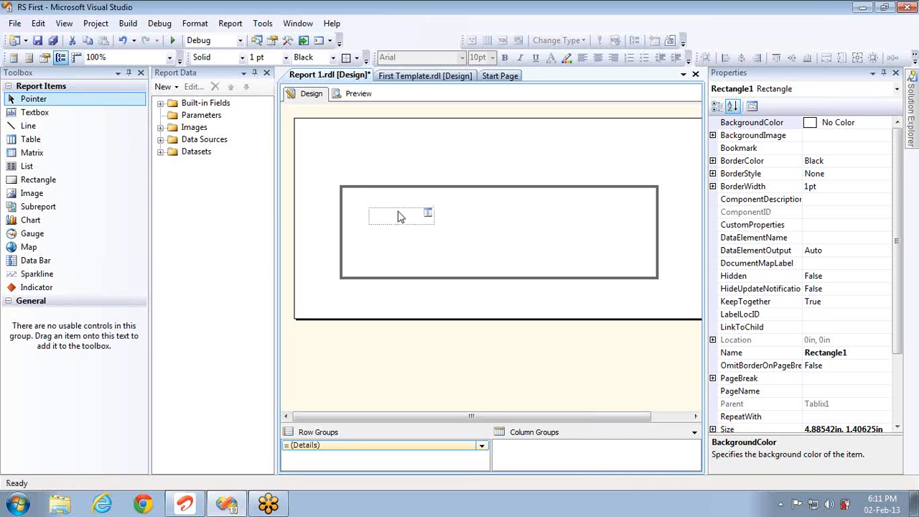
pyautogui.click(428, 215)
pyautogui.moveTo(451, 226)
pyautogui.moveTo(546, 228)
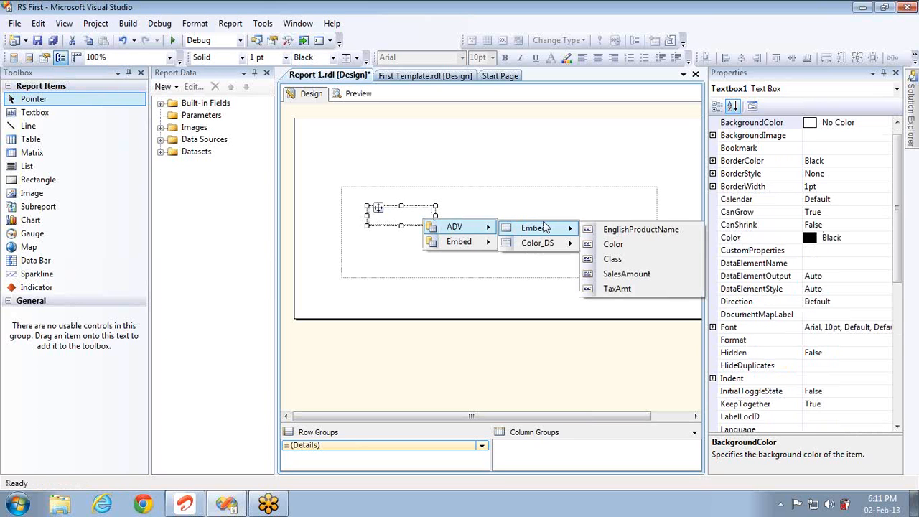
pyautogui.click(627, 246)
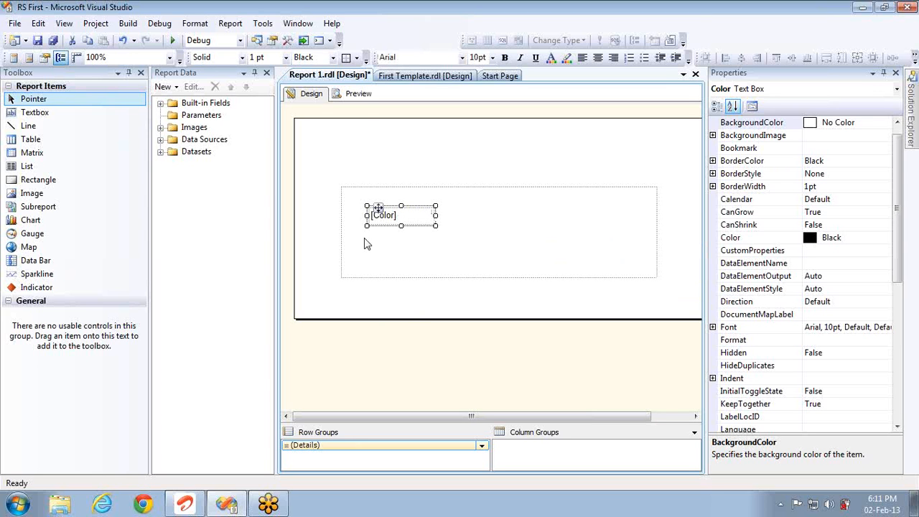
pyautogui.moveTo(435, 216); pyautogui.dragTo(499, 216)
# - Preview the report and auto-hide the Toolbox and Report Data panes
pyautogui.click(353, 94)
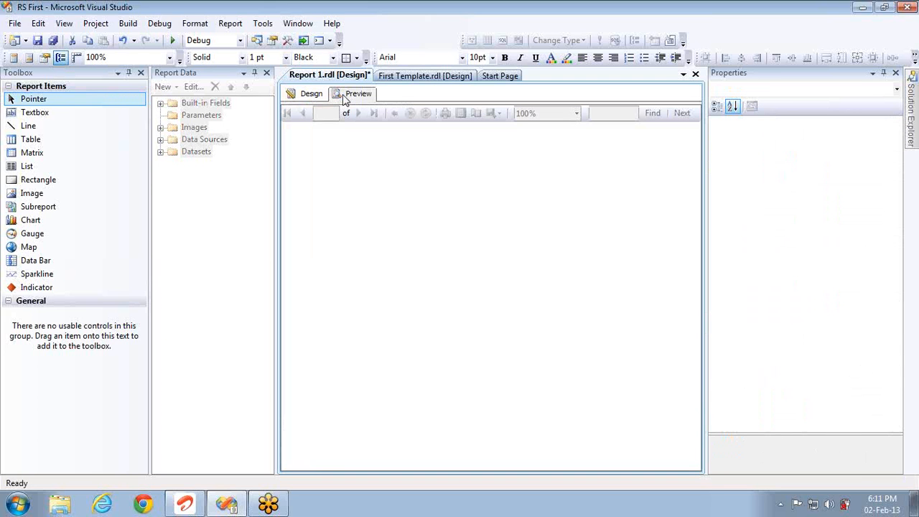
pyautogui.click(129, 72)
pyautogui.click(119, 73)
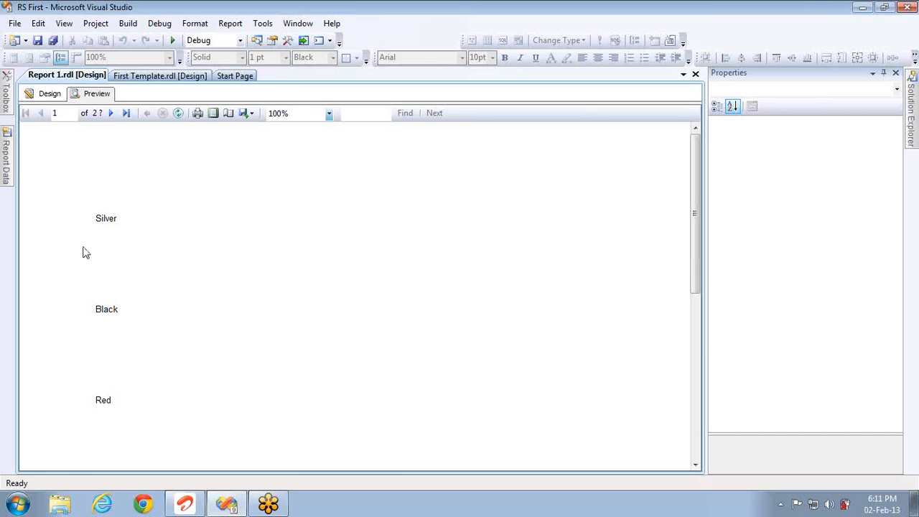
# - Page through the previewed colour list up to page 4, then return to the report design
pyautogui.click(111, 113)
pyautogui.click(111, 113)
pyautogui.click(111, 113)
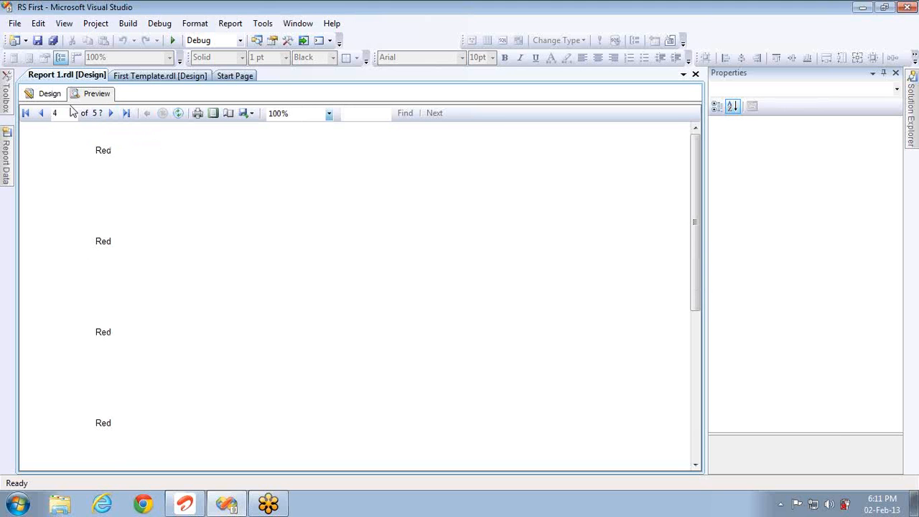
pyautogui.click(41, 117)
pyautogui.click(44, 96)
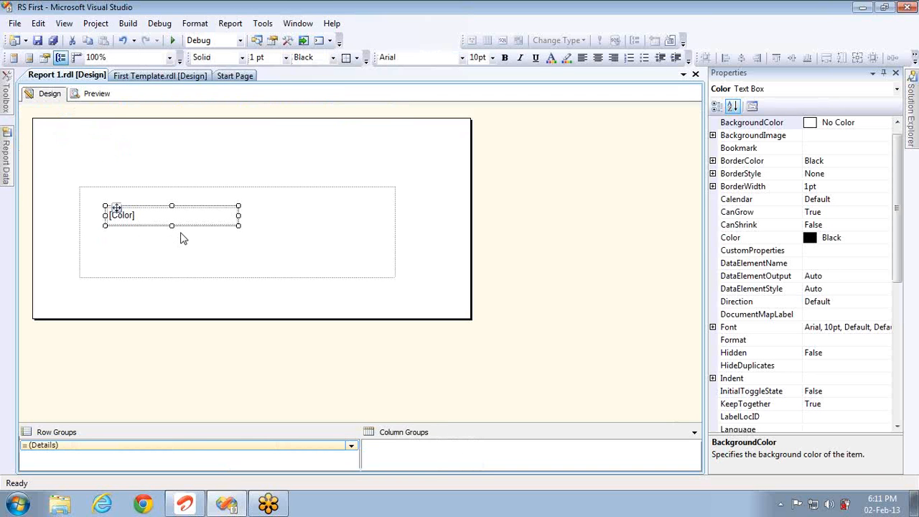
# - Paste a copy of the Color text box aligned just below the original and bind it to EnglishProductName
pyautogui.hotkey('ctrl', 'v')
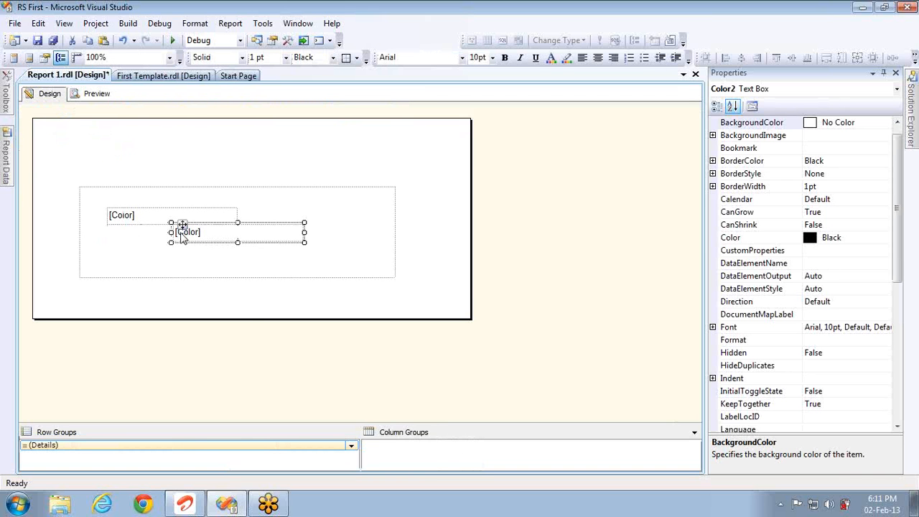
pyautogui.press('Escape')
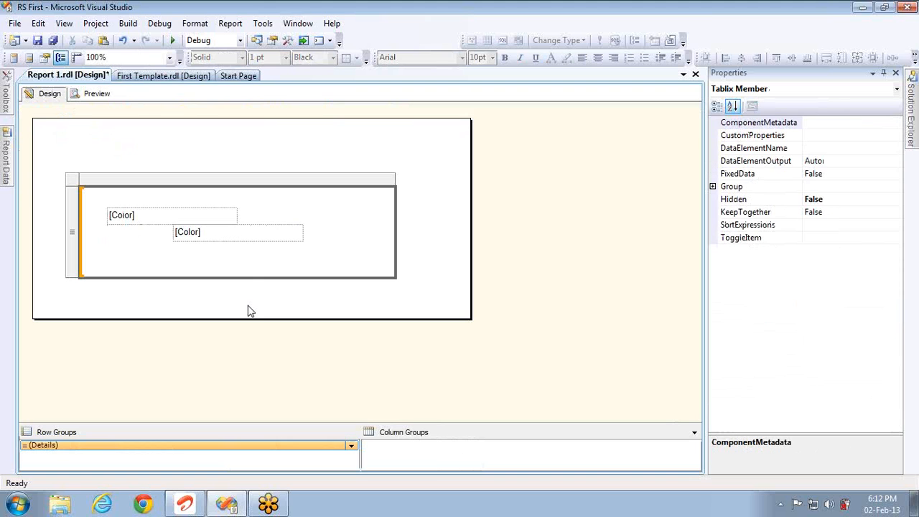
pyautogui.click(267, 245)
pyautogui.press('Down')
pyautogui.press('Left')
pyautogui.press('Left')
pyautogui.press('Left')
pyautogui.press('Left')
pyautogui.press('Left')
pyautogui.press('Left')
pyautogui.press('Left')
pyautogui.press('Left')
pyautogui.press('Left')
pyautogui.press('Left')
pyautogui.press('Left')
pyautogui.press('Left')
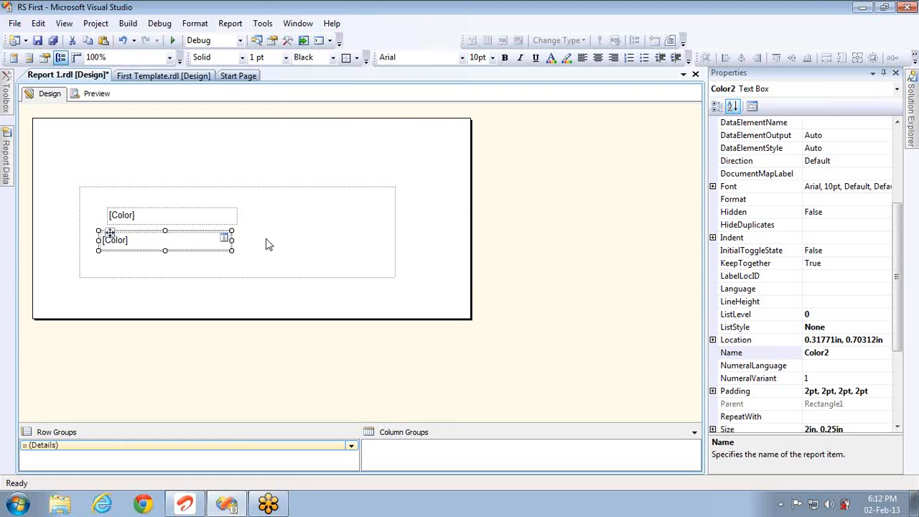
pyautogui.click(232, 237)
pyautogui.click(271, 253)
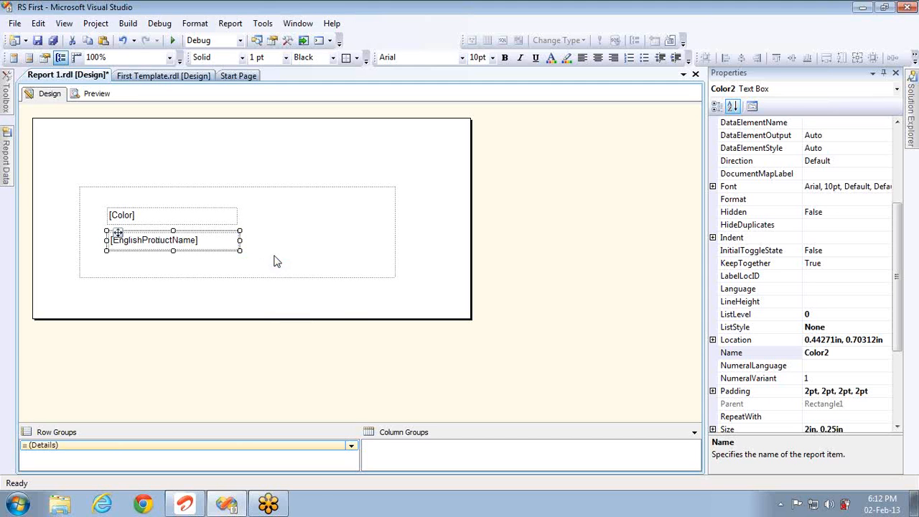
# - Preview the report, browse the colours and product names through to the last page, and return to the design
pyautogui.click(97, 94)
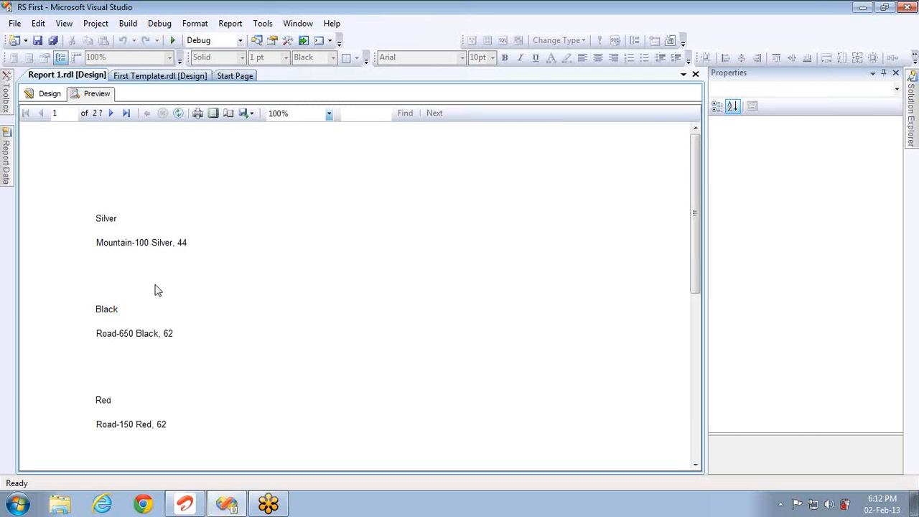
pyautogui.click(112, 115)
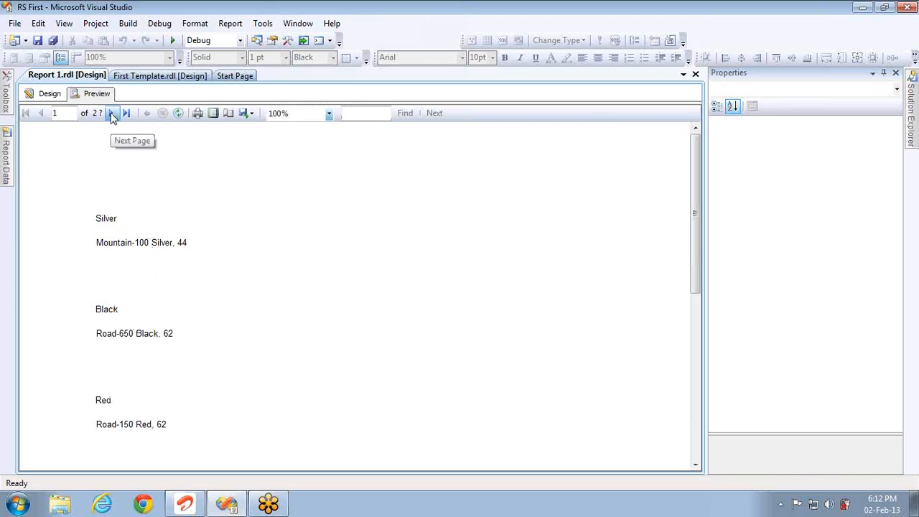
pyautogui.click(111, 115)
pyautogui.click(111, 114)
pyautogui.click(112, 115)
pyautogui.click(111, 115)
pyautogui.click(111, 115)
pyautogui.click(111, 115)
pyautogui.click(111, 115)
pyautogui.click(111, 114)
pyautogui.click(111, 115)
pyautogui.click(112, 115)
pyautogui.click(128, 117)
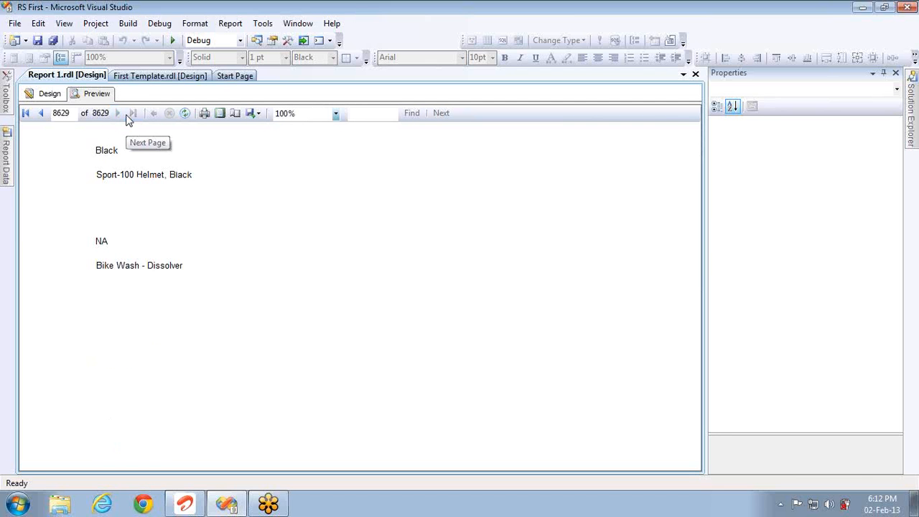
pyautogui.click(49, 95)
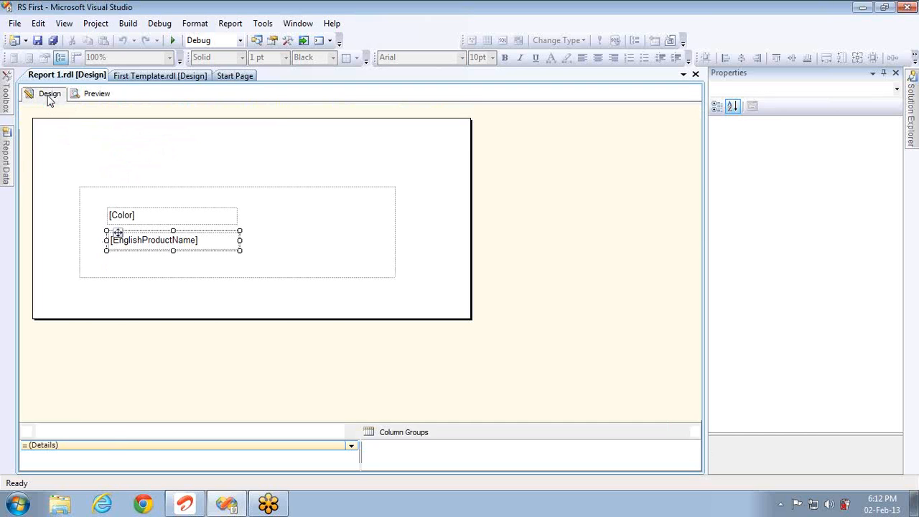
# - Shift the EnglishProductName text box right until it starts near the Color text box's right end, and check it in the preview
pyautogui.click(239, 218)
pyautogui.click(230, 239)
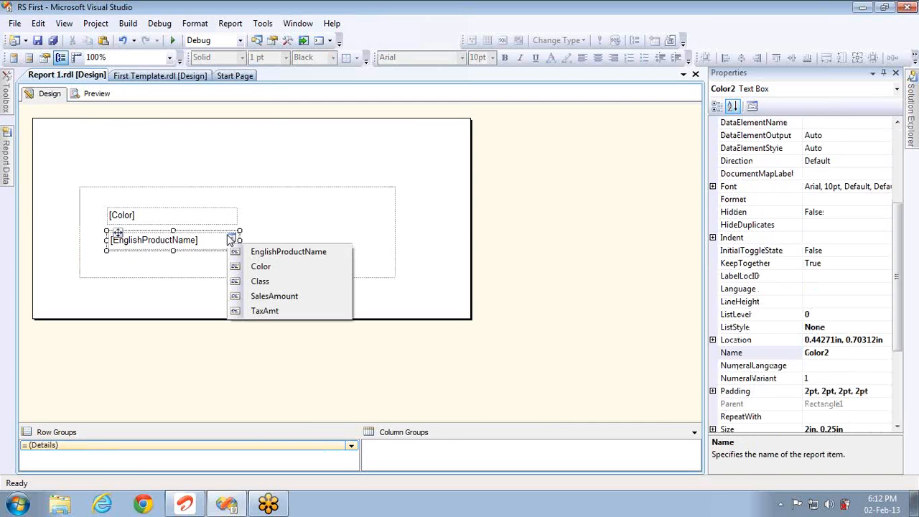
pyautogui.click(230, 239)
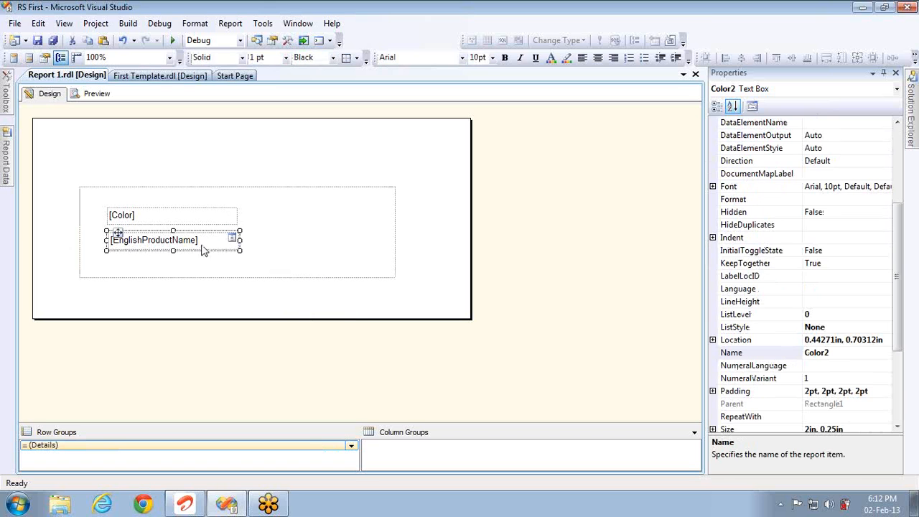
pyautogui.doubleClick(202, 246)
pyautogui.click(206, 248)
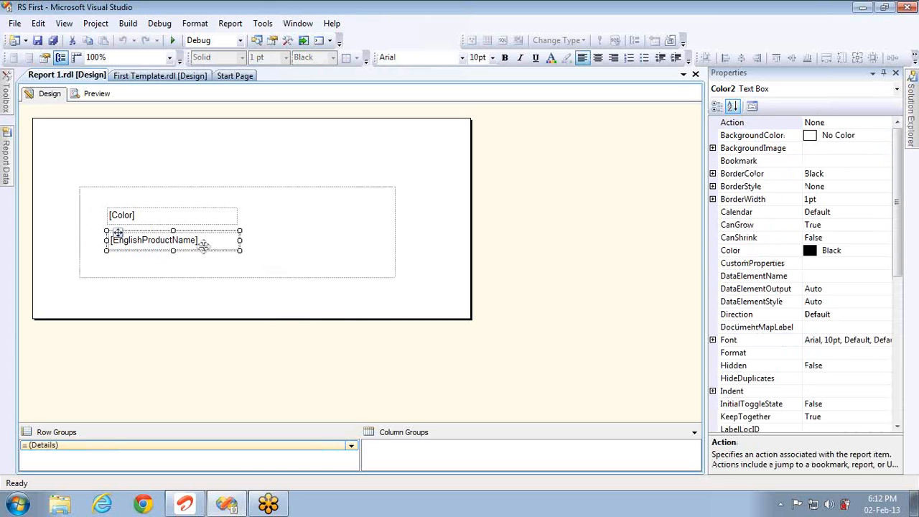
pyautogui.press('Right')
pyautogui.press('Right')
pyautogui.press('Right')
pyautogui.press('Right')
pyautogui.press('Right')
pyautogui.press('Right')
pyautogui.press('Right')
pyautogui.press('Right')
pyautogui.press('Right')
pyautogui.press('Right')
pyautogui.press('Right')
pyautogui.press('Right')
pyautogui.press('Right')
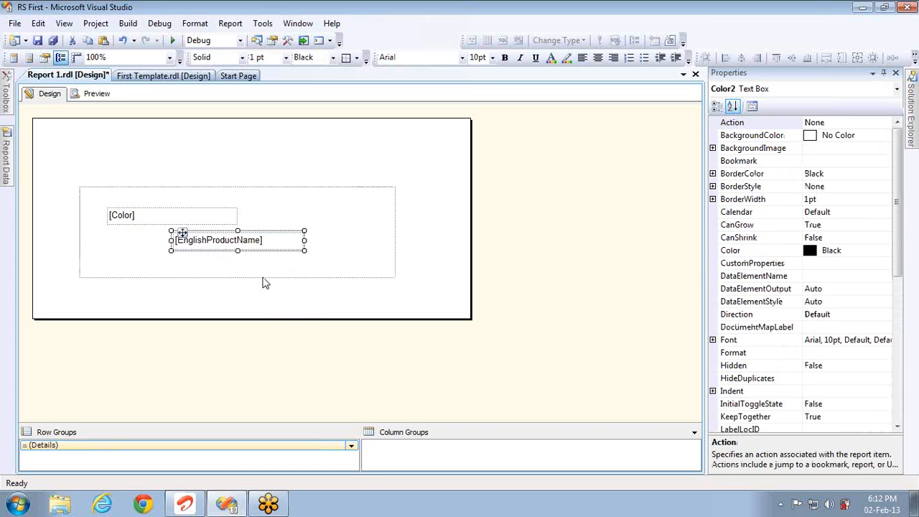
pyautogui.click(106, 94)
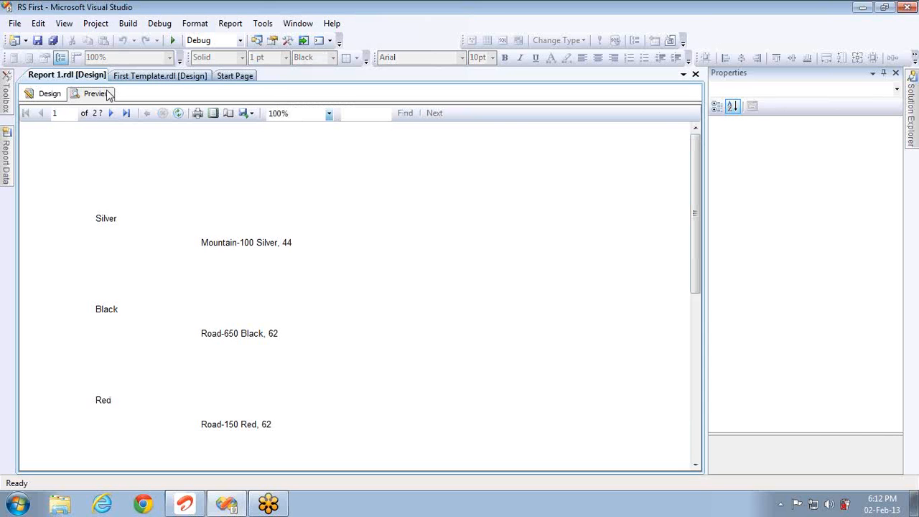
pyautogui.click(62, 97)
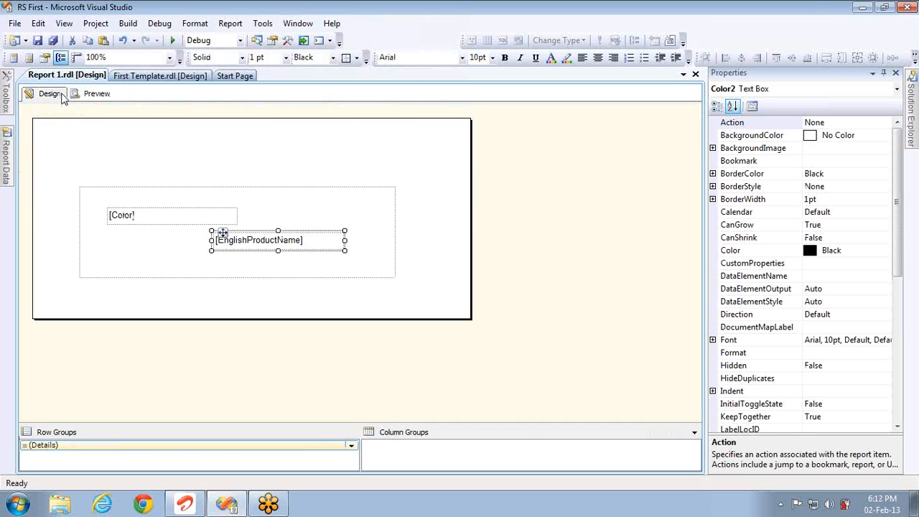
# - Paste a copy of the Color text box and move it up to the list's top edge, above the original
pyautogui.click(179, 222)
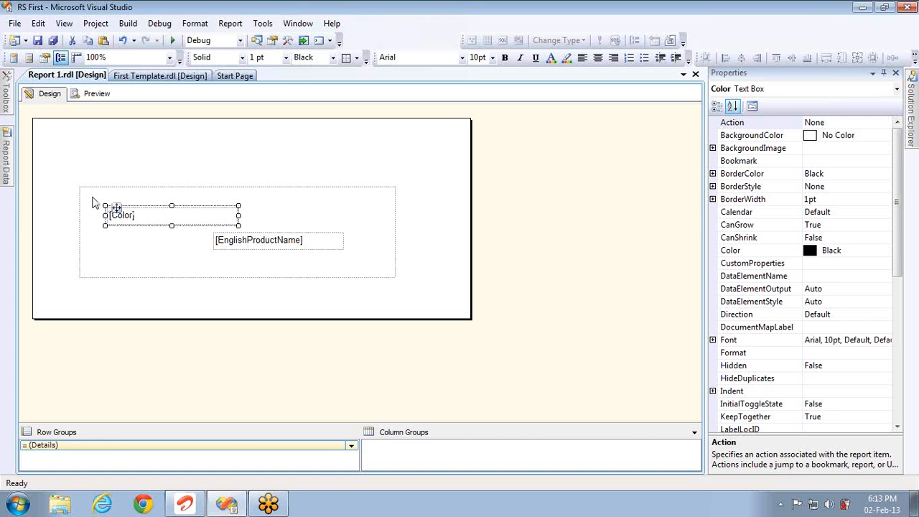
pyautogui.hotkey('ctrl', 'v')
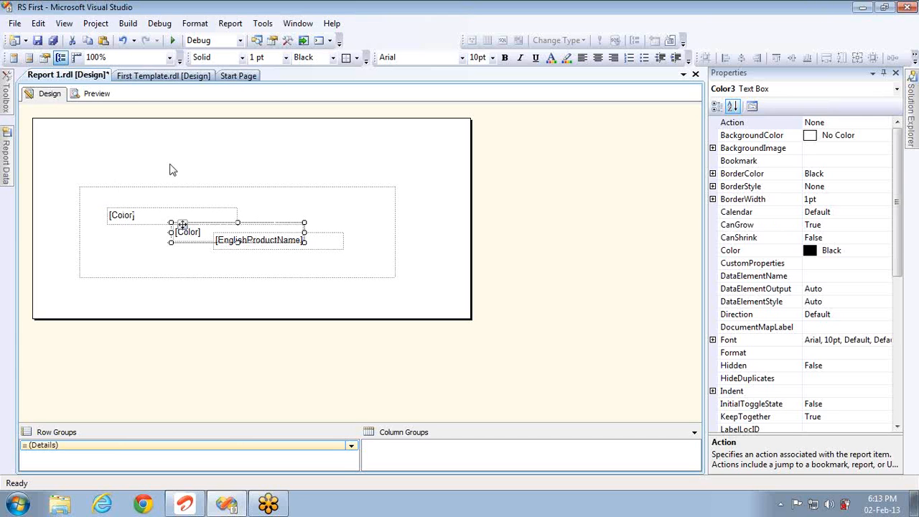
pyautogui.press('Up')
pyautogui.press('Up')
pyautogui.press('Up')
pyautogui.press('Up')
pyautogui.press('Up')
pyautogui.press('Up')
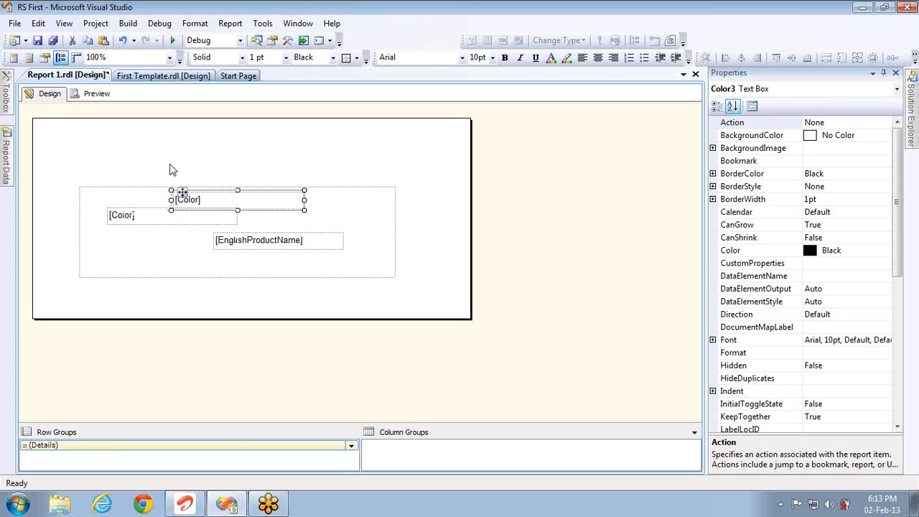
# - Move the original Color text box down to just above the EnglishProductName text box
pyautogui.click(191, 222)
pyautogui.press('Down')
pyautogui.press('Down')
pyautogui.press('Down')
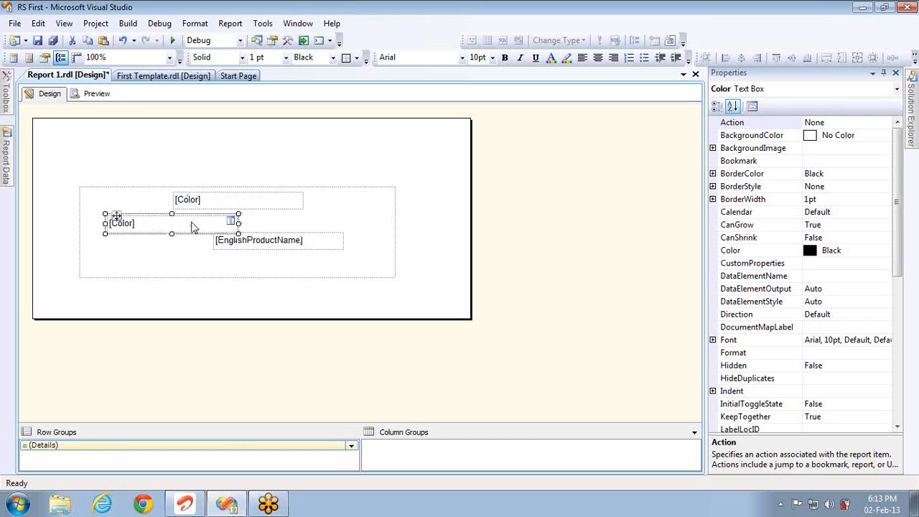
# - Move the EnglishProductName text box slightly down, and rebind the top Color text box to the Class field
pyautogui.click(295, 246)
pyautogui.press('Down')
pyautogui.press('Down')
pyautogui.press('Down')
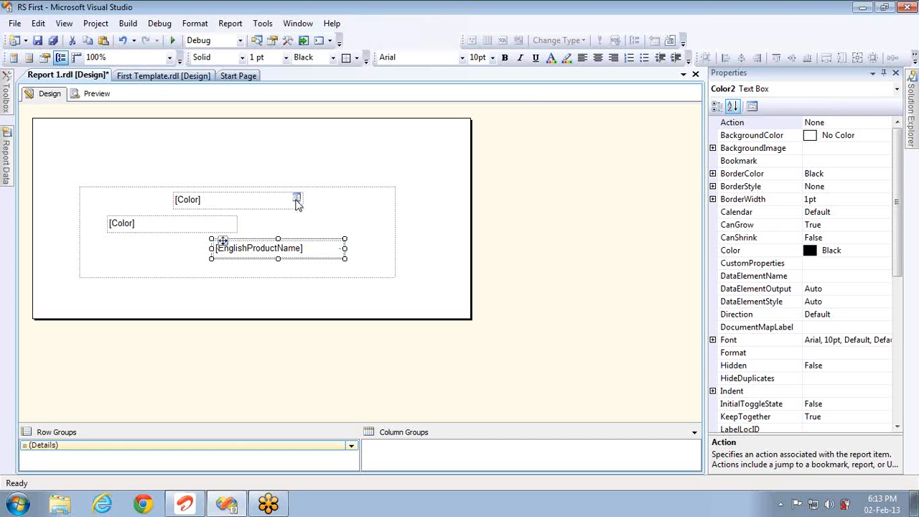
pyautogui.click(297, 204)
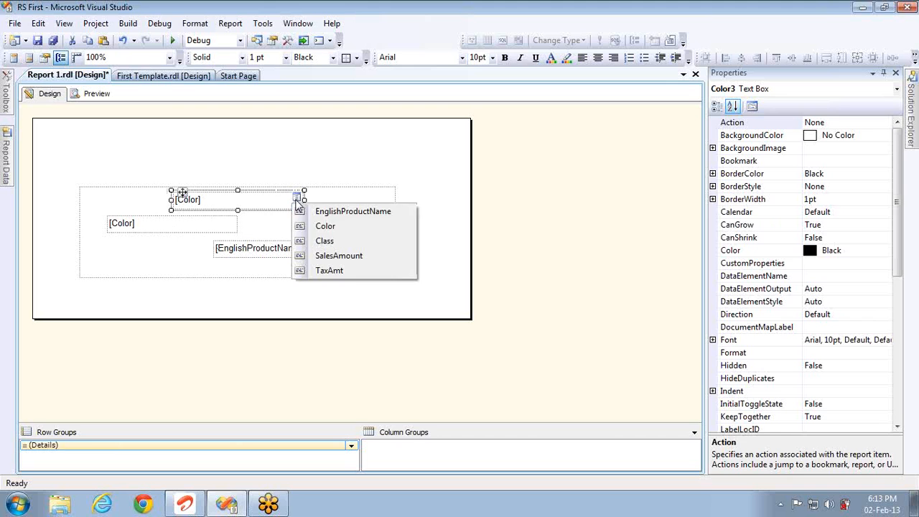
pyautogui.click(324, 242)
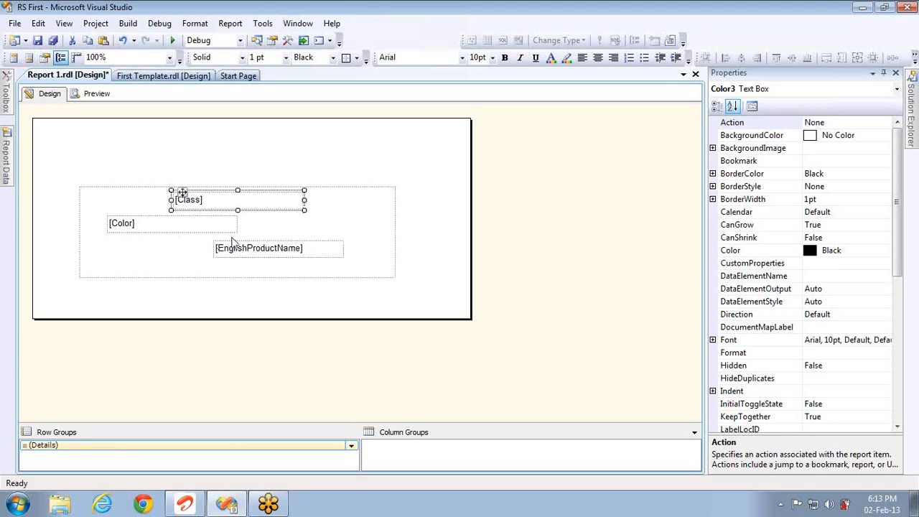
# - Align the left edges of the Color and EnglishProductName text boxes with the Class text box
pyautogui.click(210, 230)
pyautogui.click(269, 257)
pyautogui.click(269, 257)
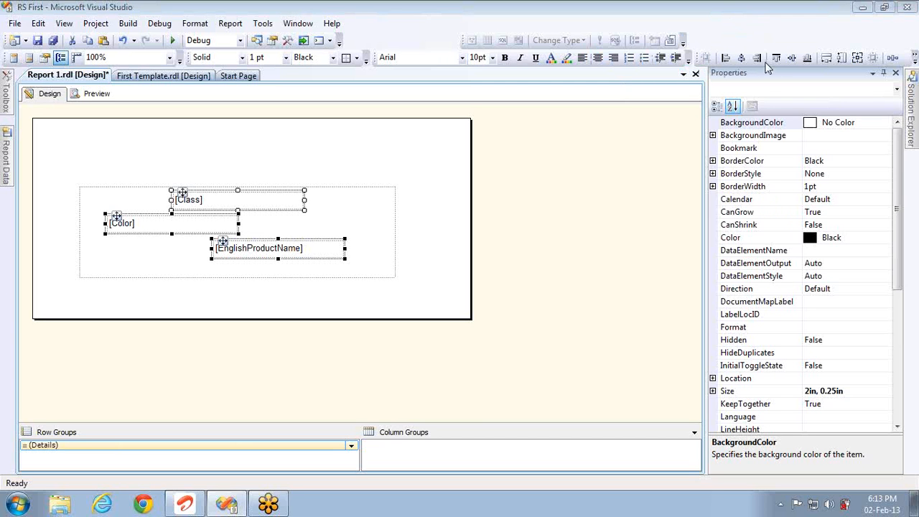
pyautogui.click(726, 63)
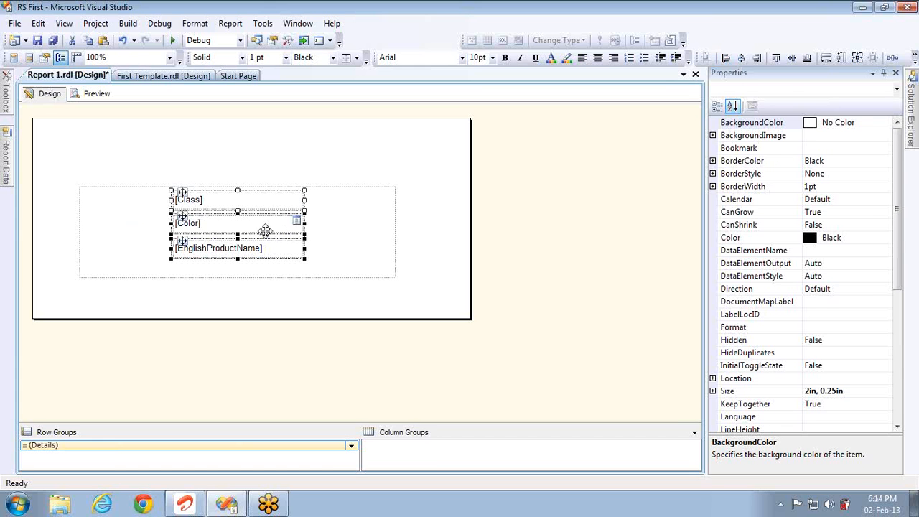
pyautogui.click(387, 227)
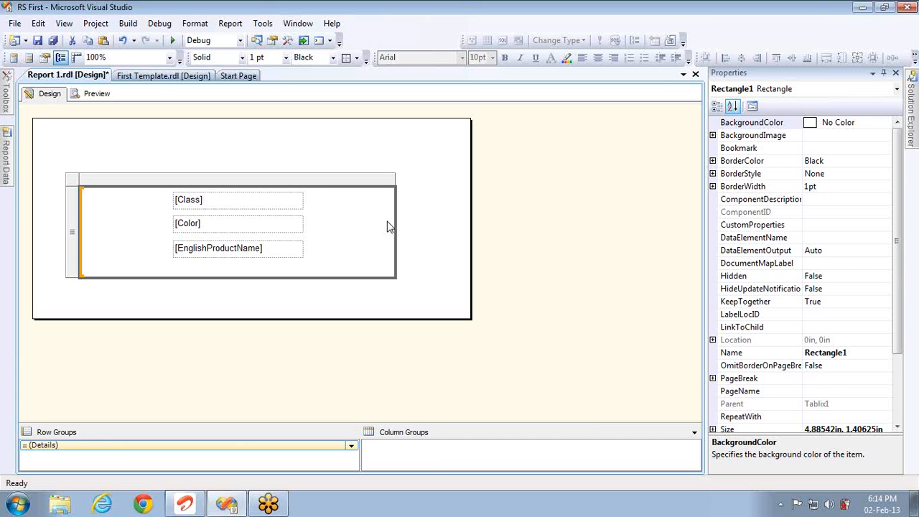
# - Shift the EnglishProductName text box right until it starts roughly a third of the way along the Color text box
pyautogui.click(270, 256)
pyautogui.press('Right')
pyautogui.press('Right')
pyautogui.press('Right')
pyautogui.press('Right')
pyautogui.press('Right')
pyautogui.press('Right')
pyautogui.press('Right')
pyautogui.press('Right')
pyautogui.press('Right')
pyautogui.press('Right')
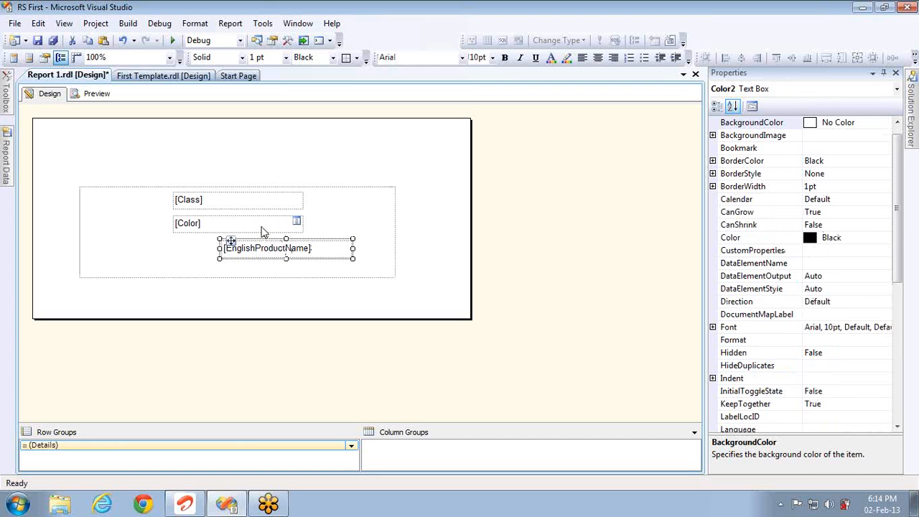
# - Align the left edges of the Class and Color text boxes with the shifted EnglishProductName text box
pyautogui.keyDown('ctrl'); pyautogui.click(263, 230); pyautogui.keyUp('ctrl')
pyautogui.keyDown('ctrl'); pyautogui.click(261, 206); pyautogui.keyUp('ctrl')
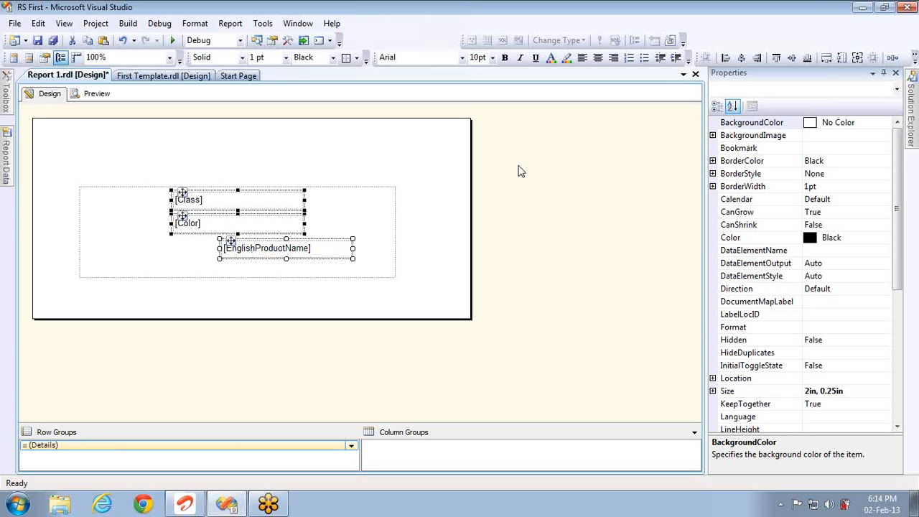
pyautogui.click(726, 58)
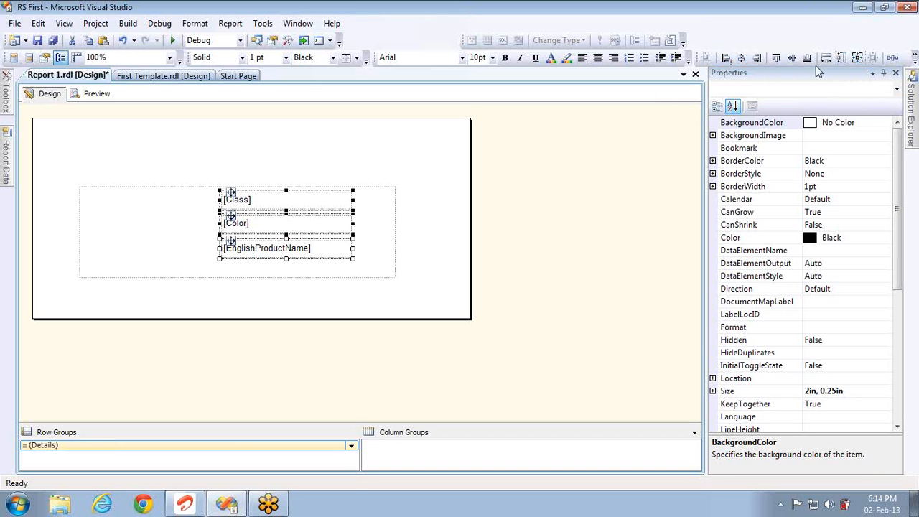
# - Increase the vertical spacing between the Class, Color and EnglishProductName text boxes
pyautogui.click(688, 63)
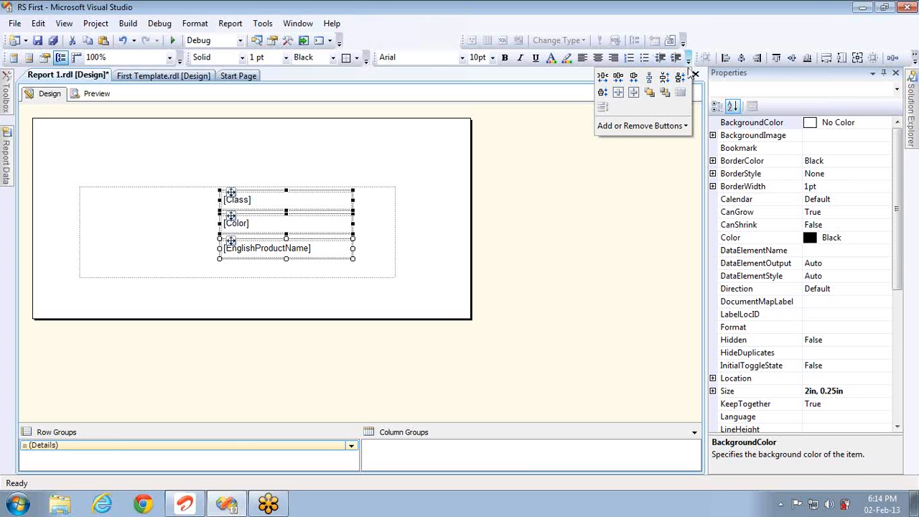
pyautogui.click(654, 72)
pyautogui.click(688, 61)
pyautogui.click(663, 79)
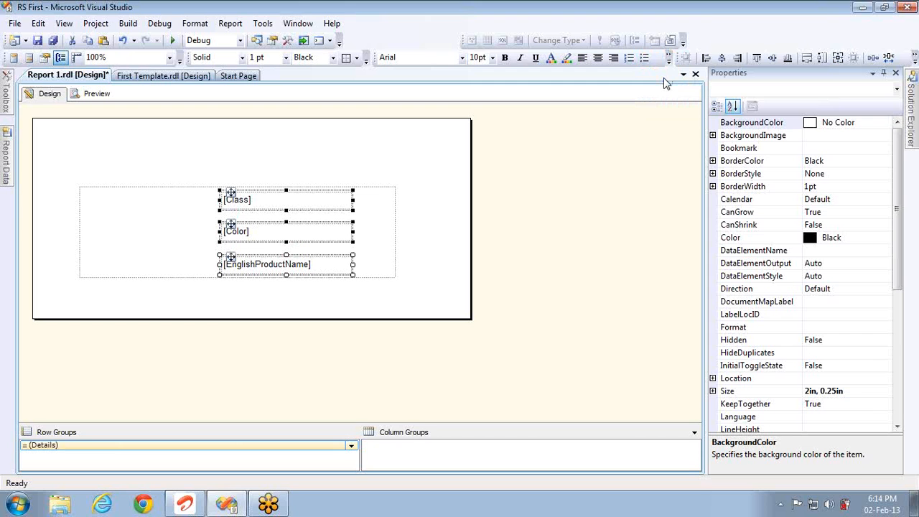
pyautogui.click(667, 59)
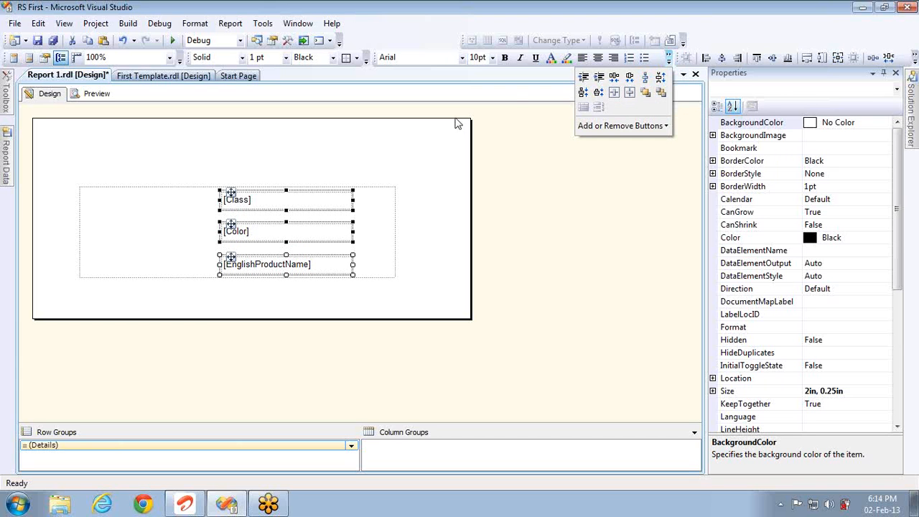
pyautogui.click(201, 208)
# - Duplicate the Class, Color and EnglishProductName text boxes as a second column along the list's left edge
pyautogui.click(263, 206)
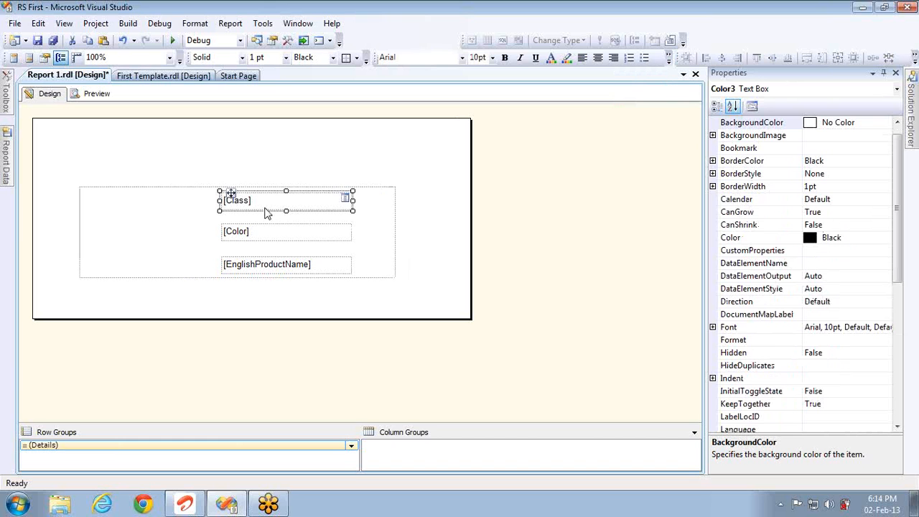
pyautogui.keyDown('ctrl'); pyautogui.click(274, 236); pyautogui.keyUp('ctrl')
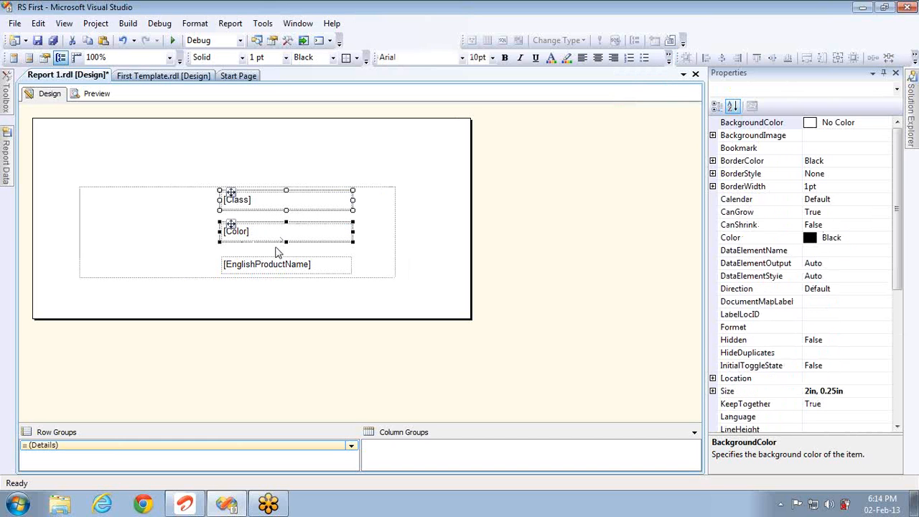
pyautogui.keyDown('ctrl'); pyautogui.click(280, 266); pyautogui.keyUp('ctrl')
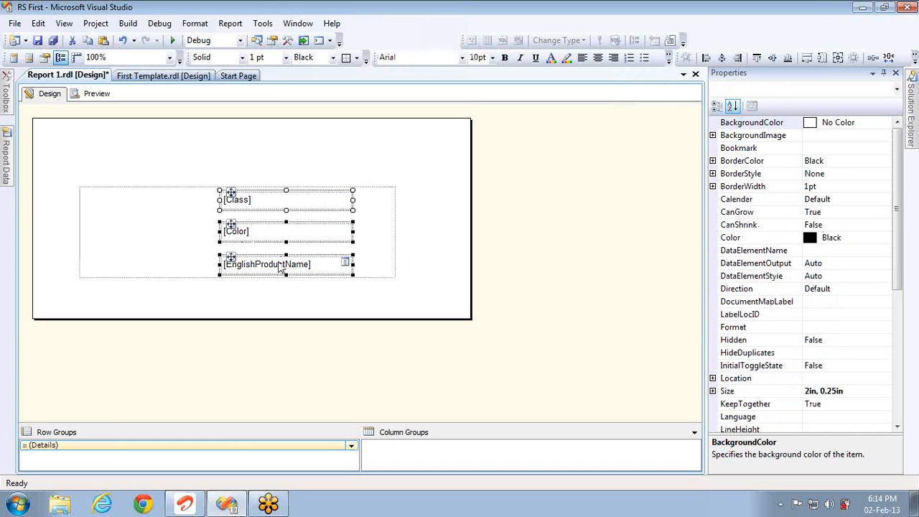
pyautogui.moveTo(280, 265); pyautogui.dragTo(139, 266)
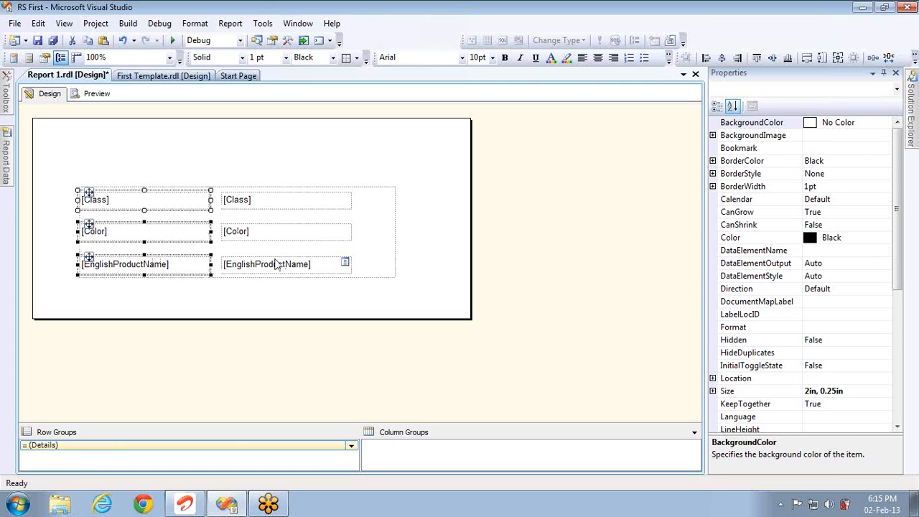
# - Replace the content of the left column's Class text box with the bold label "Class :"
pyautogui.doubleClick(180, 206)
pyautogui.click(180, 206)
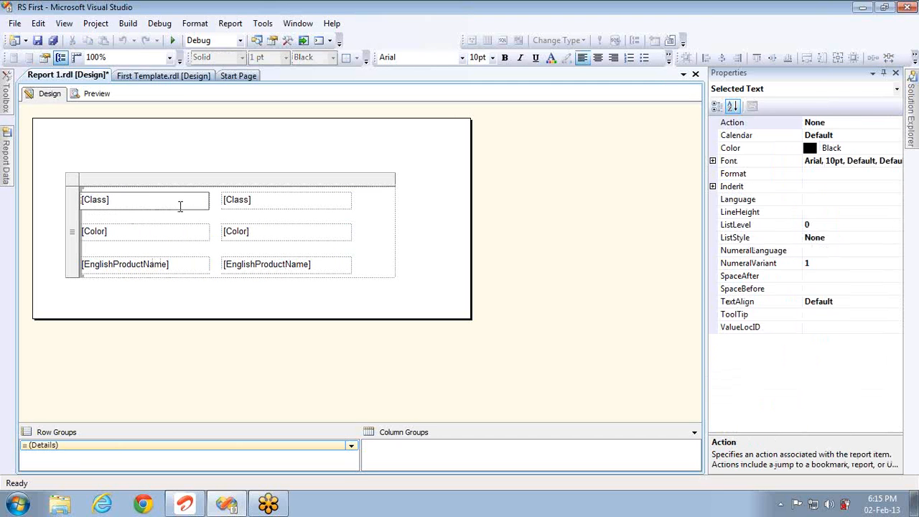
pyautogui.write('Class')
pyautogui.hotkey('ctrl', 'a')
pyautogui.hotkey('ctrl', 'b')
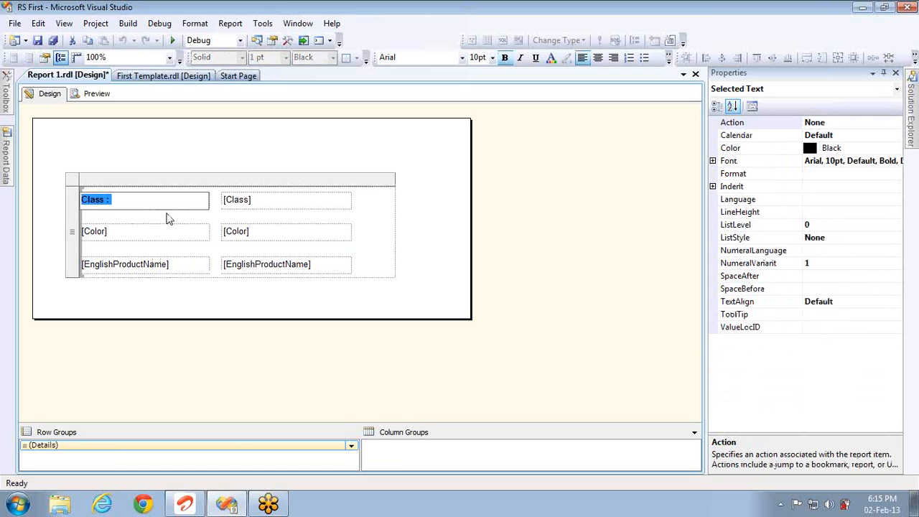
# - Replace the content of the left column's Color text box with the bold label "Color :"
pyautogui.click(150, 229)
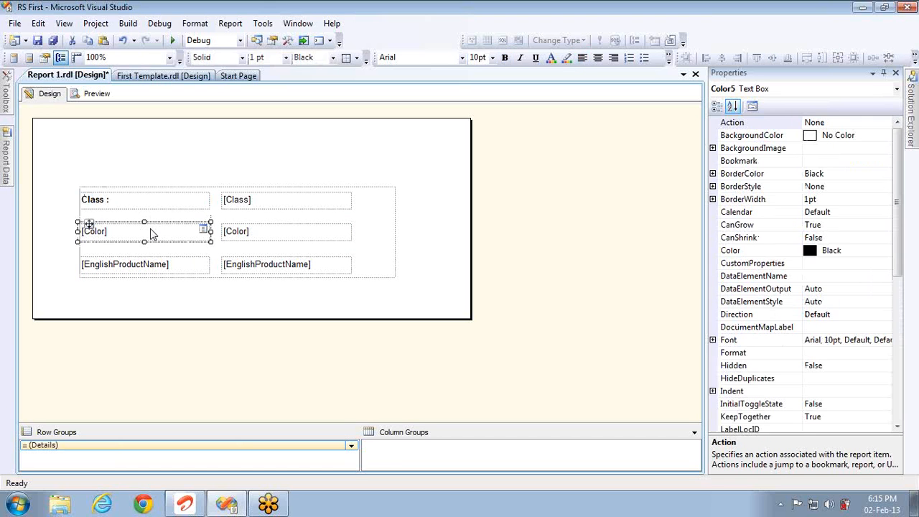
pyautogui.click(150, 228)
pyautogui.write('Color')
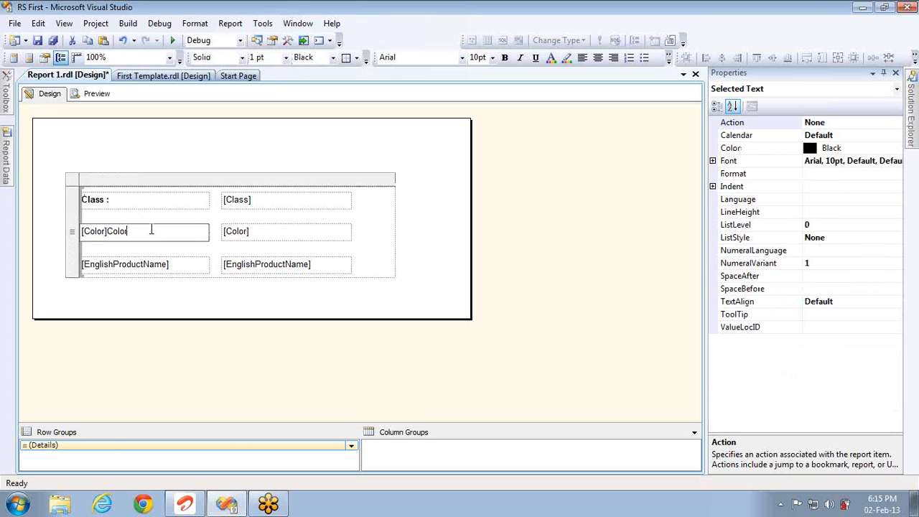
pyautogui.hotkey('ctrl', 'a')
pyautogui.write('Color')
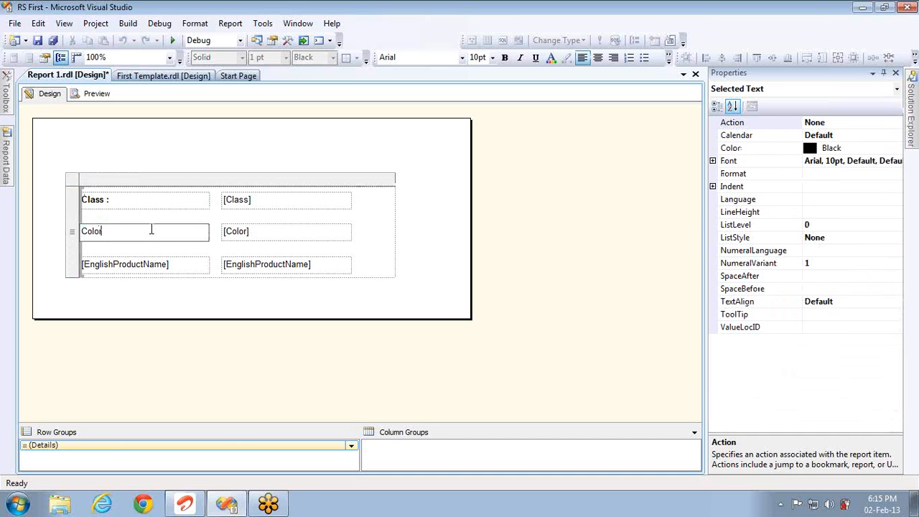
pyautogui.hotkey('ctrl', 'a')
pyautogui.hotkey('ctrl', 'b')
# - Replace the content of the left column's EnglishProductName text box with the bold label "Product :"
pyautogui.click(179, 270)
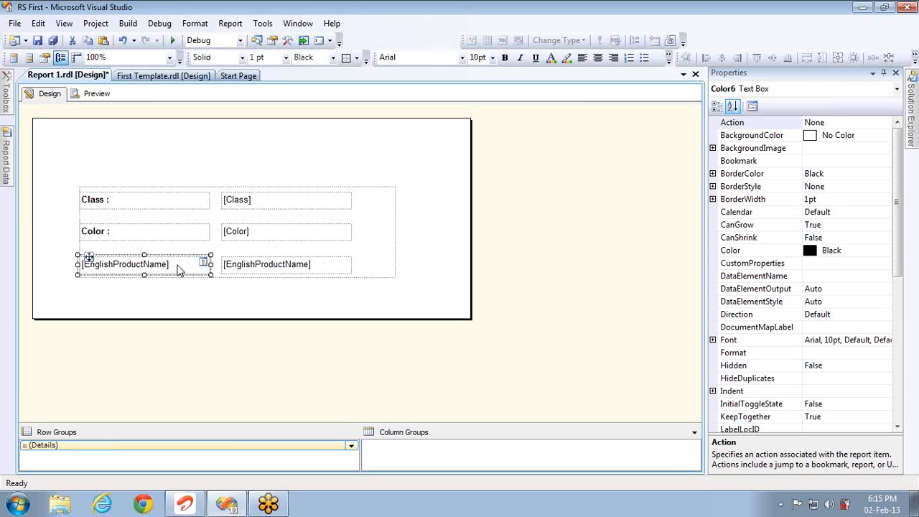
pyautogui.click(179, 270)
pyautogui.write('E')
pyautogui.hotkey('ctrl', 'a')
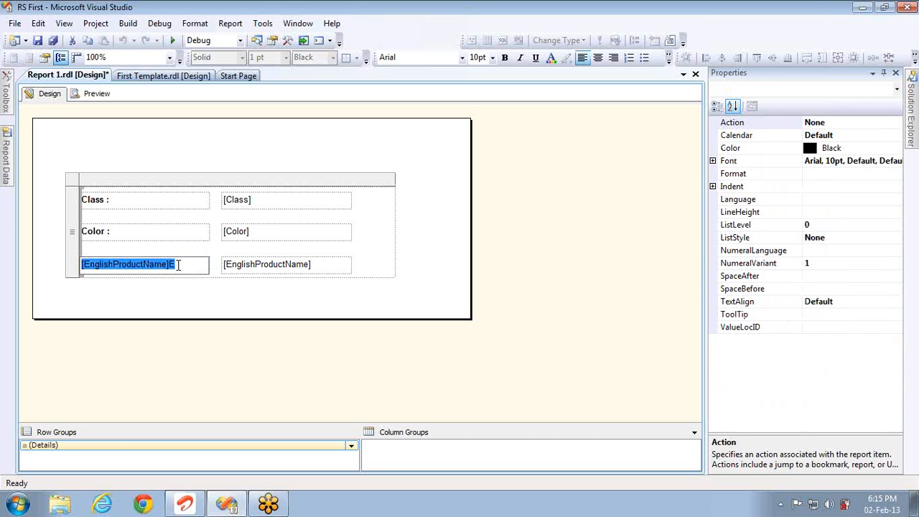
pyautogui.write('Product :')
pyautogui.hotkey('ctrl', 'a')
pyautogui.hotkey('ctrl', 'b')
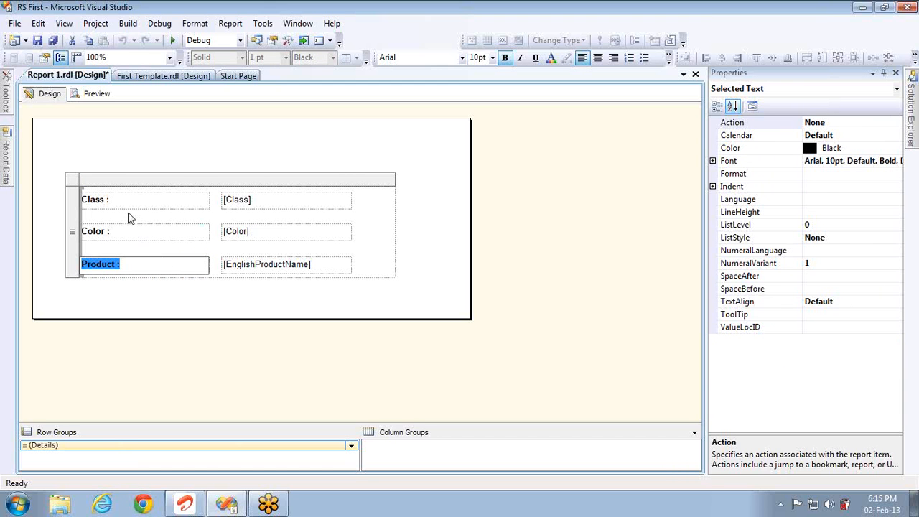
# - Move the whole list up and left into the report body's top-left corner, to about 0 in, 0.05 in
pyautogui.click(77, 181)
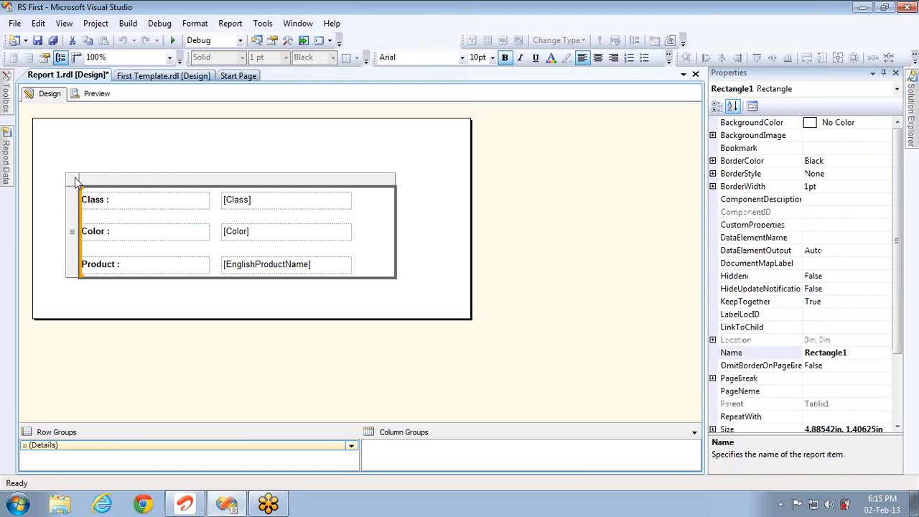
pyautogui.click(77, 181)
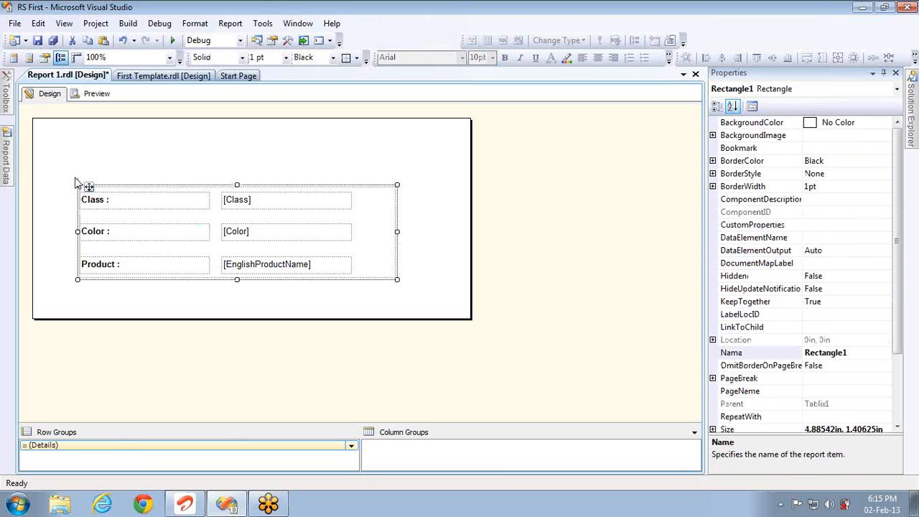
pyautogui.press('Up')
pyautogui.press('Up')
pyautogui.press('Up')
pyautogui.press('Up')
pyautogui.press('Up')
pyautogui.press('Up')
pyautogui.press('Up')
pyautogui.press('Up')
pyautogui.press('Left')
pyautogui.press('Left')
pyautogui.press('Left')
pyautogui.press('Left')
pyautogui.press('Left')
pyautogui.press('Left')
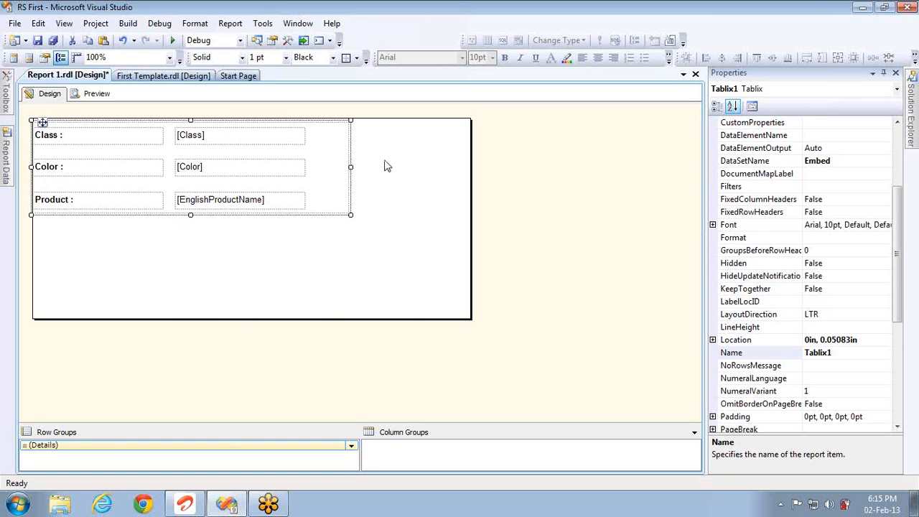
# - Shrink the report body to fit the list by entering 0,0 as its size
pyautogui.click(327, 249)
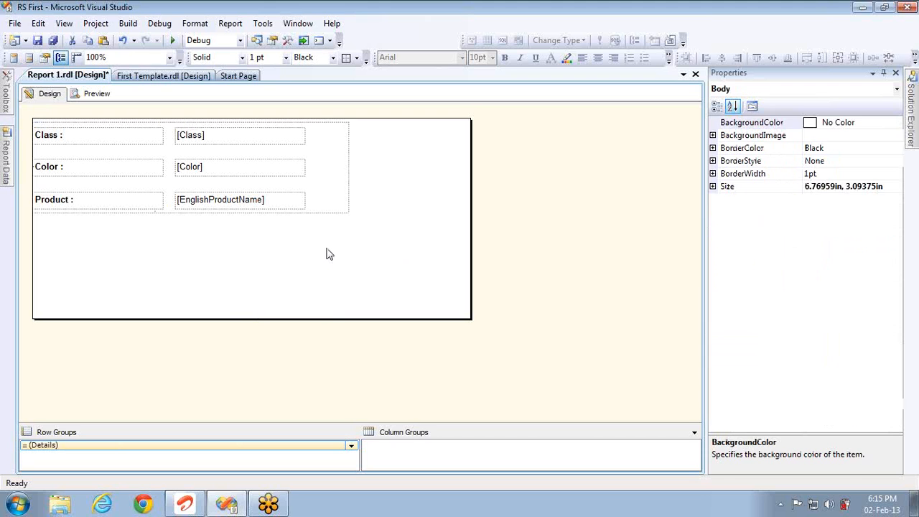
pyautogui.click(889, 189)
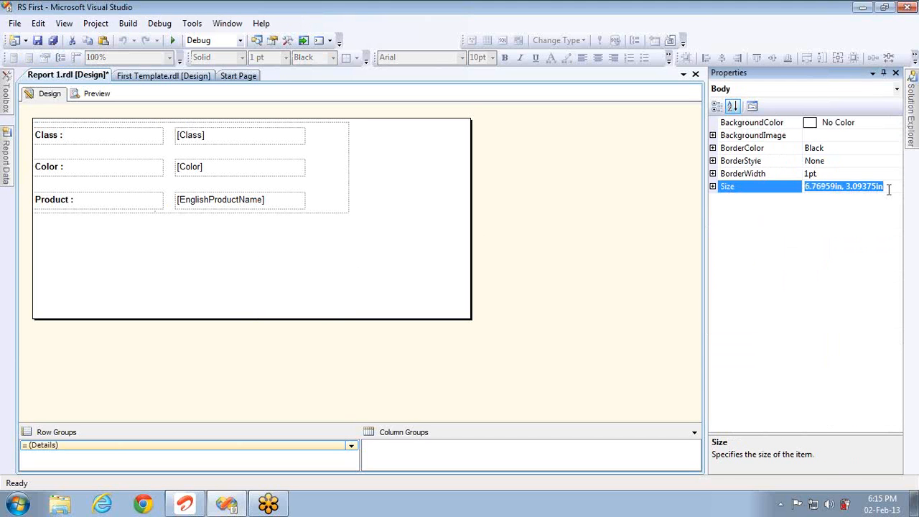
pyautogui.write('0,0')
pyautogui.press('Return')
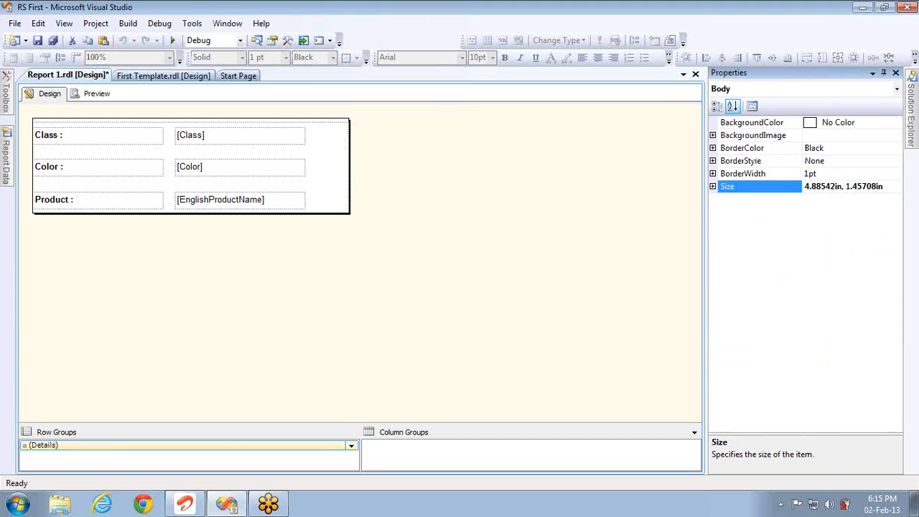
# - Extend the body and list slightly downward, making the list about 1.46 in high, and check the report in the preview
pyautogui.moveTo(323, 214); pyautogui.dragTo(321, 215)
pyautogui.click(323, 217)
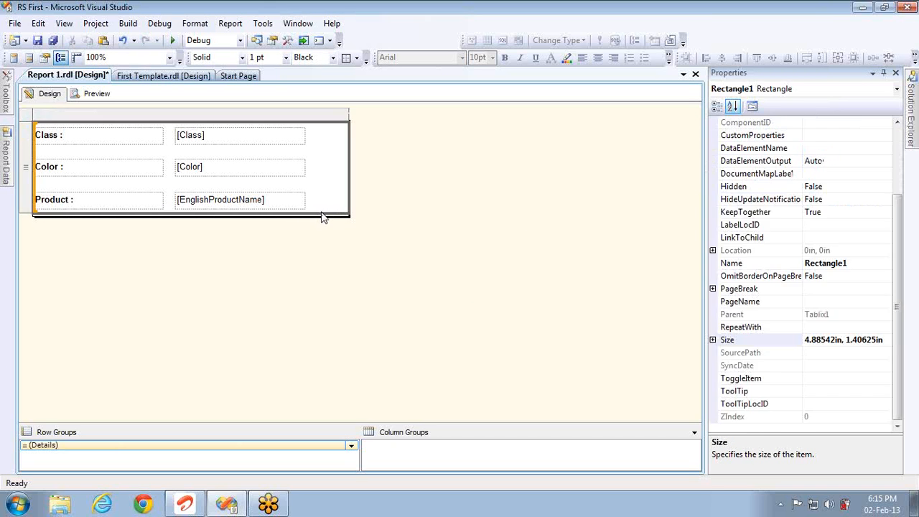
pyautogui.click(25, 116)
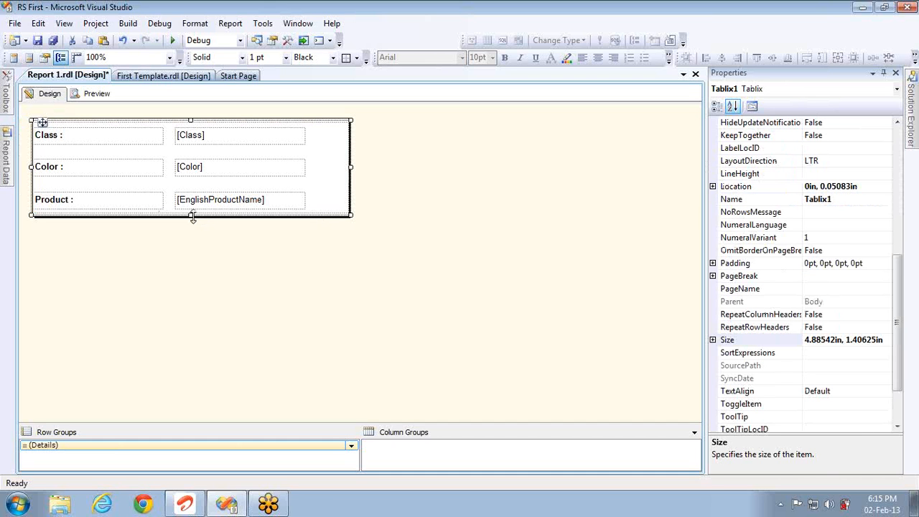
pyautogui.moveTo(191, 214); pyautogui.dragTo(191, 216)
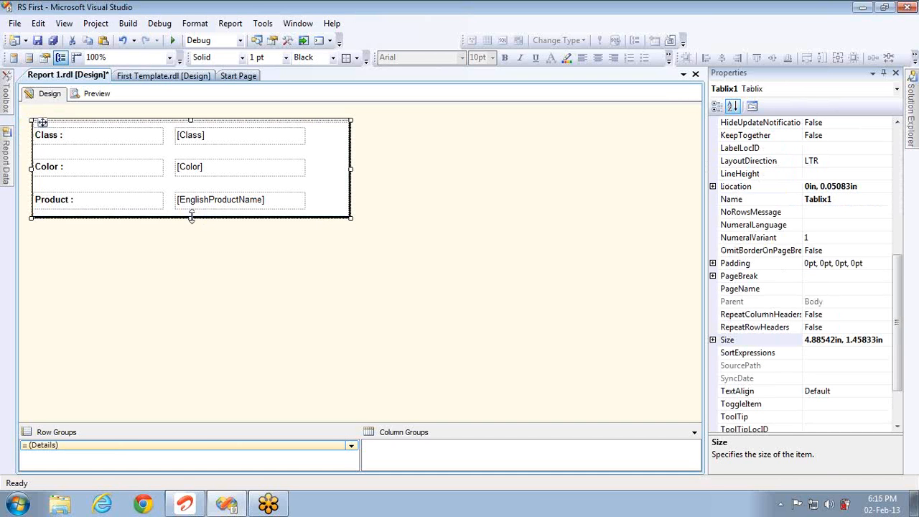
pyautogui.click(97, 94)
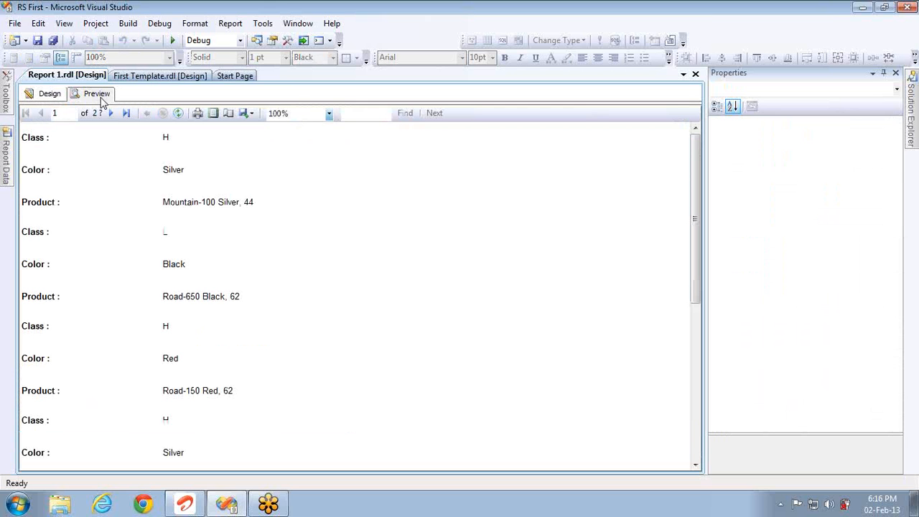
pyautogui.click(65, 94)
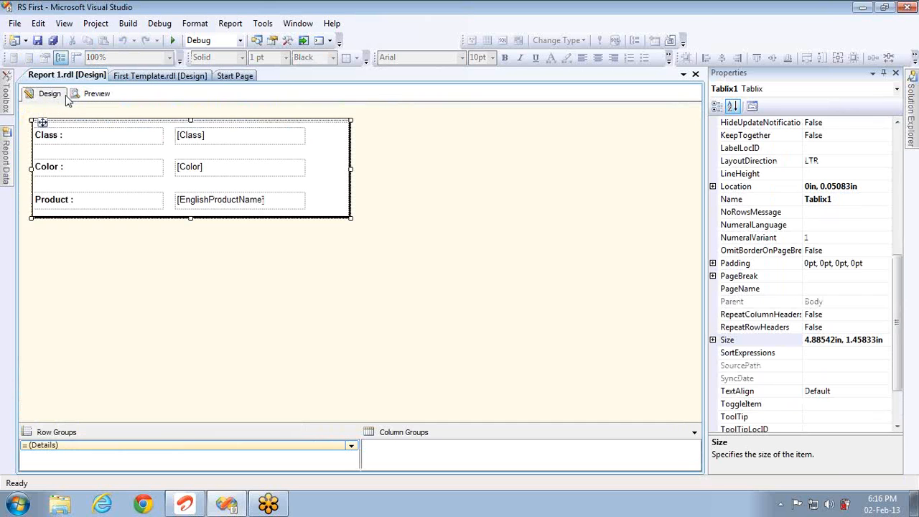
# - Move the Color label and its [Color] text box up until they sit directly beneath the Class row
pyautogui.click(134, 175)
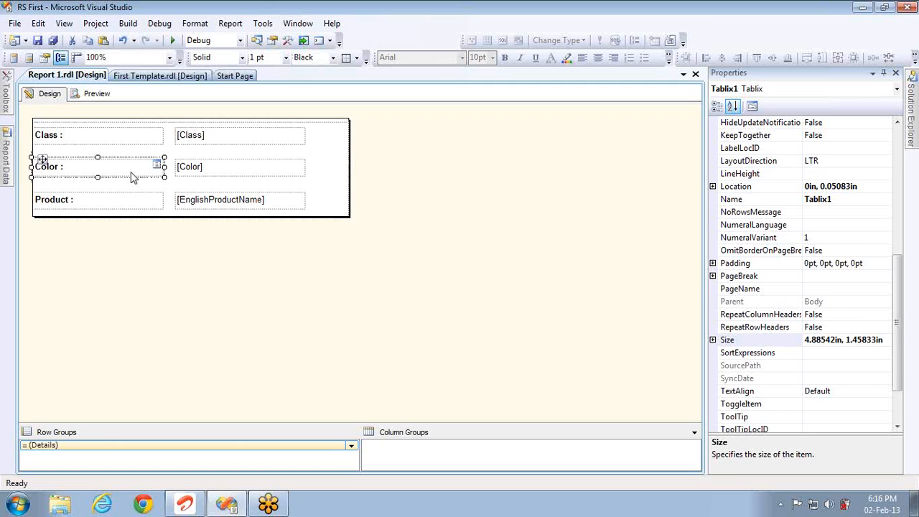
pyautogui.keyDown('ctrl'); pyautogui.click(228, 175); pyautogui.keyUp('ctrl')
pyautogui.press('Up')
pyautogui.press('Up')
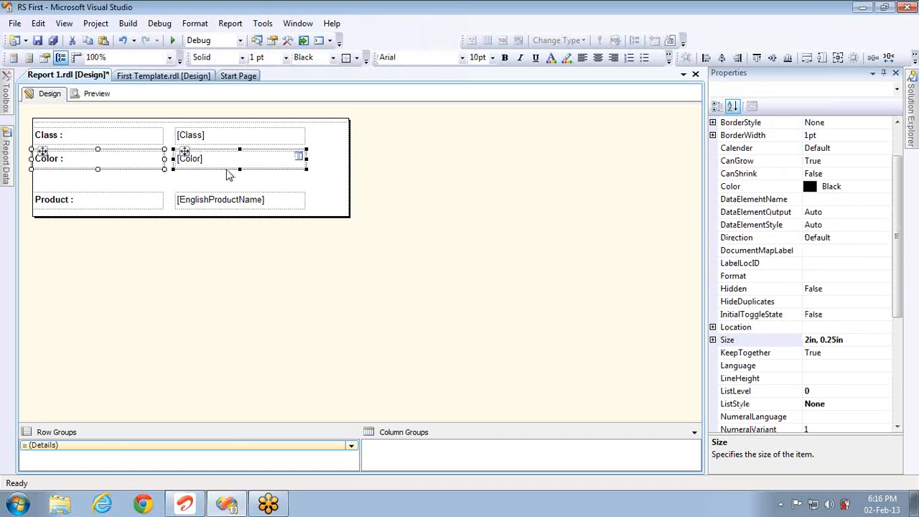
# - Move the Product label and its [EnglishProductName] text box up until they sit directly beneath the Color row
pyautogui.click(153, 203)
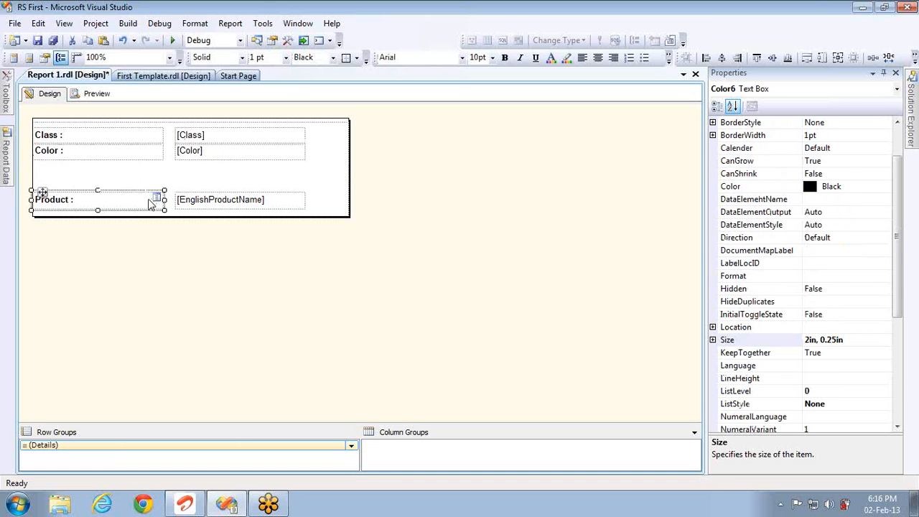
pyautogui.keyDown('ctrl'); pyautogui.click(186, 206); pyautogui.keyUp('ctrl')
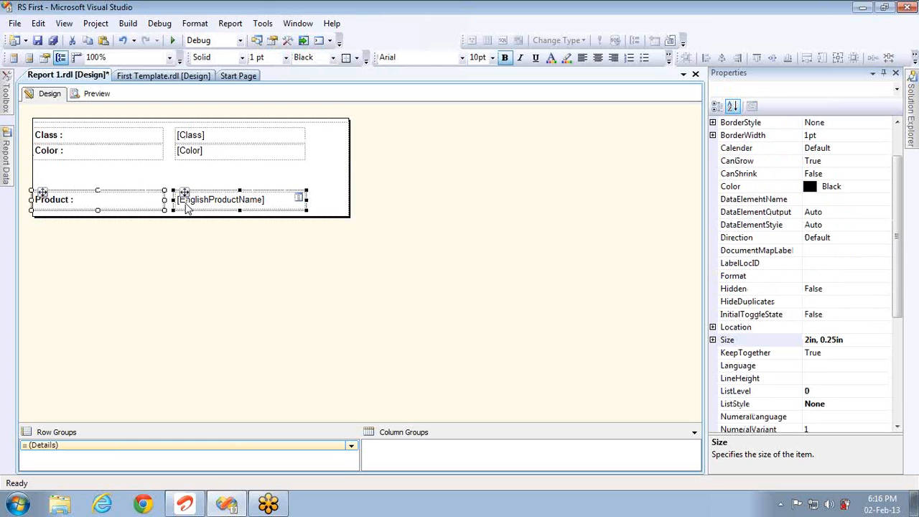
pyautogui.press('Up')
pyautogui.press('Up')
pyautogui.press('Up')
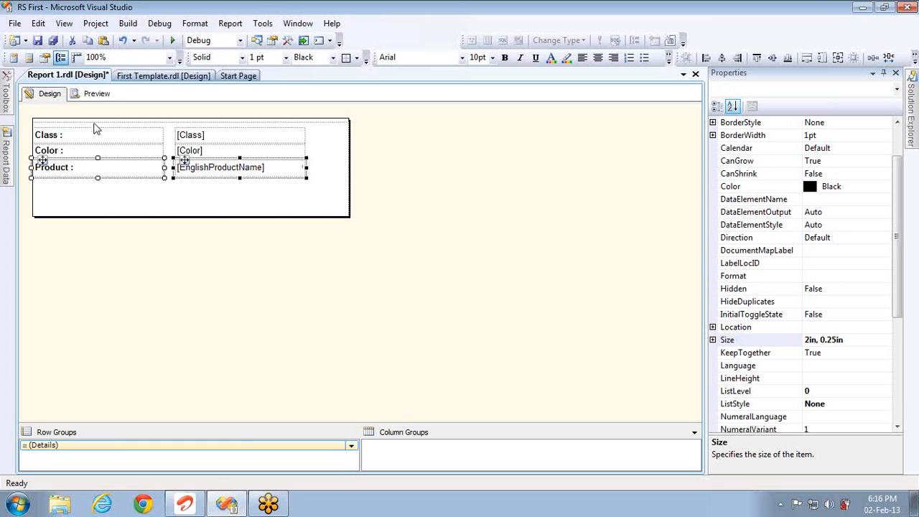
# - Preview the report, page forward through its records to check the tightened row spacing, and return to the design
pyautogui.click(91, 97)
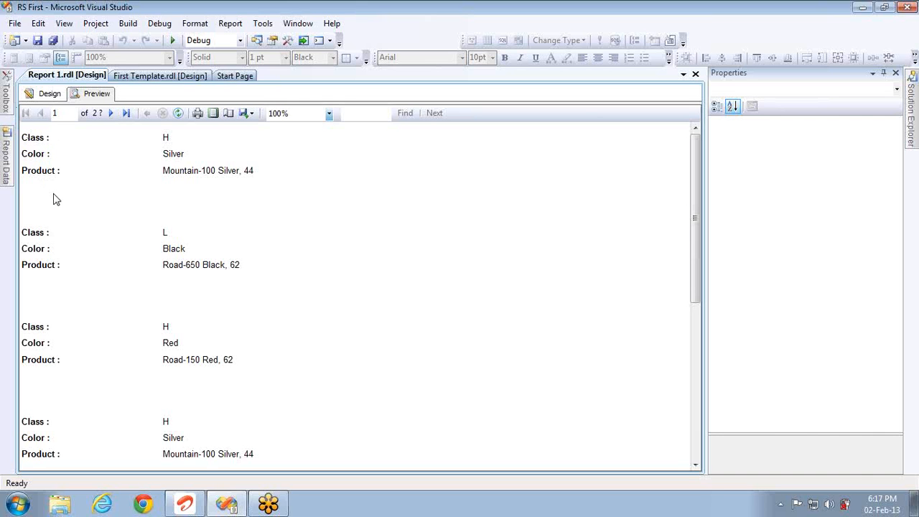
pyautogui.click(110, 115)
pyautogui.click(110, 115)
pyautogui.click(110, 115)
pyautogui.click(110, 115)
pyautogui.click(110, 115)
pyautogui.click(111, 115)
pyautogui.click(112, 115)
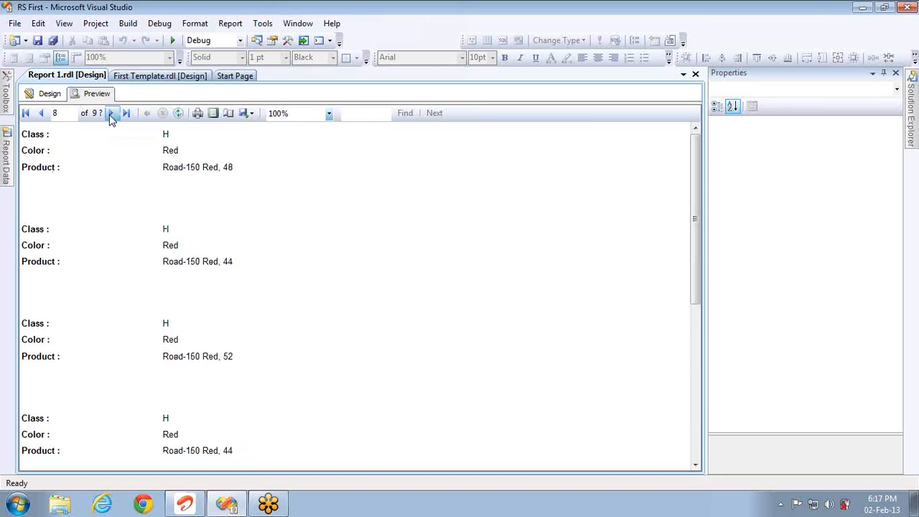
pyautogui.click(111, 115)
pyautogui.click(47, 95)
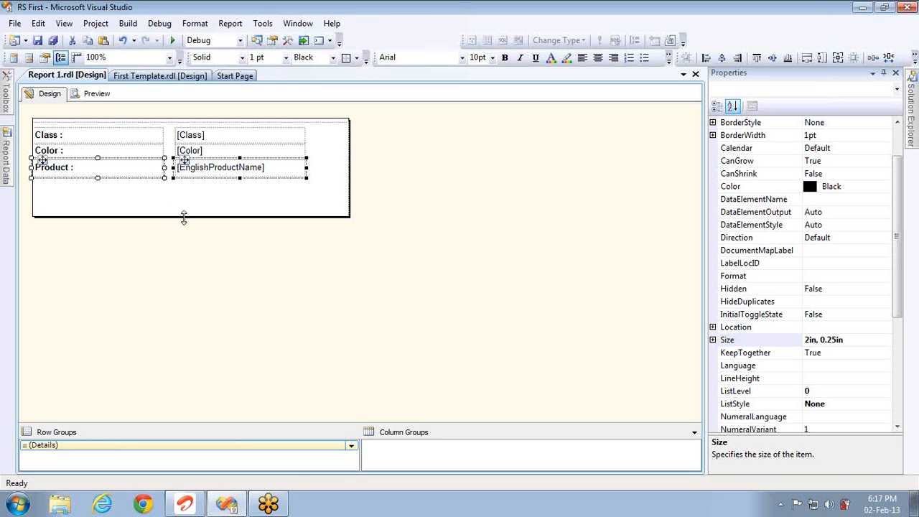
# - Extend the report body downward and stretch the list to fill it, to a height of about 3.15 in
pyautogui.moveTo(184, 218); pyautogui.dragTo(203, 300)
pyautogui.click(203, 200)
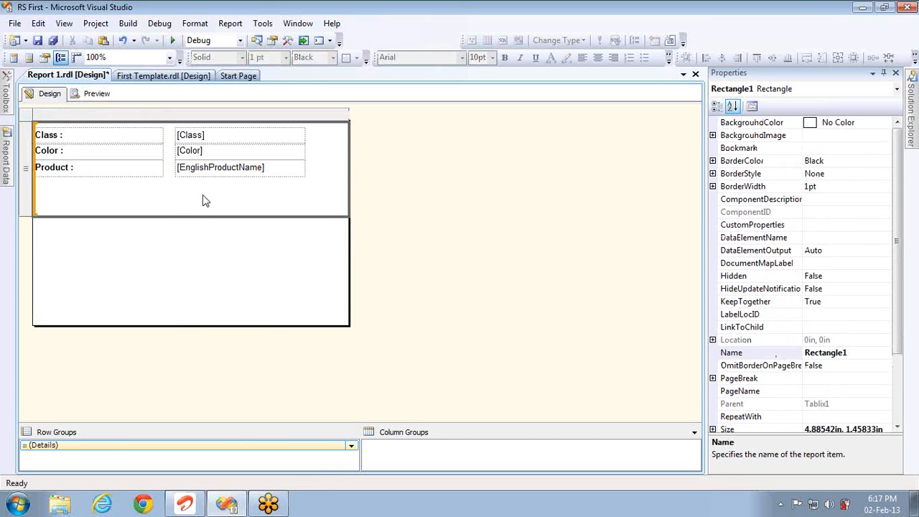
pyautogui.click(27, 120)
pyautogui.moveTo(192, 219); pyautogui.dragTo(207, 329)
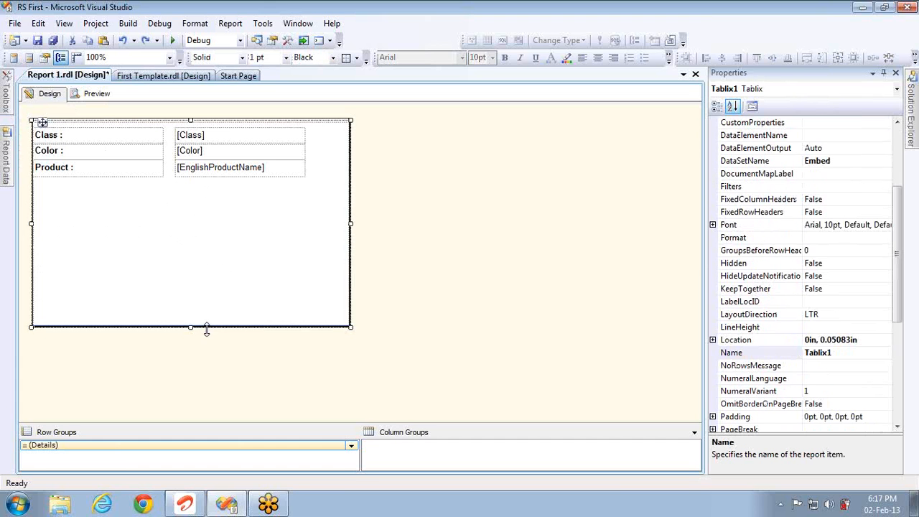
# - Insert a table inside the list below the fields and move it to about 0.98 in, 1.88 in
pyautogui.click(7, 163)
pyautogui.click(130, 73)
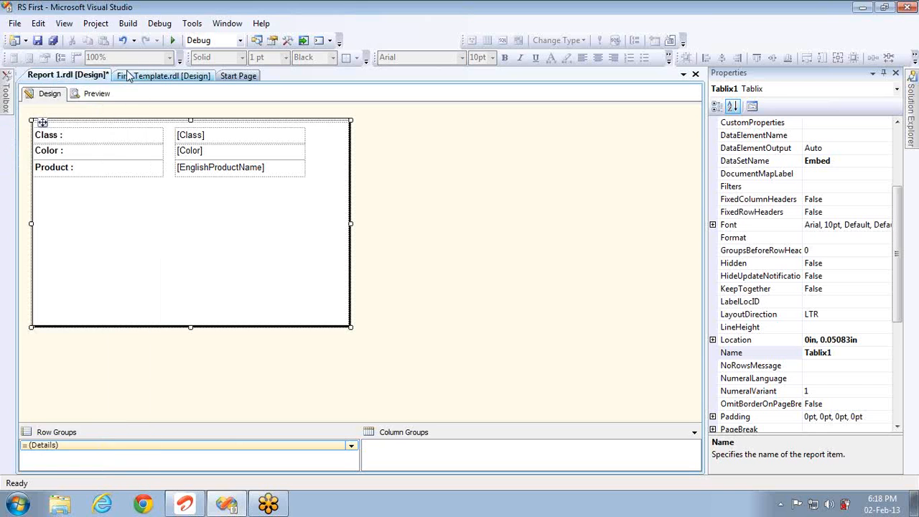
pyautogui.click(5, 95)
pyautogui.moveTo(57, 140); pyautogui.dragTo(225, 249)
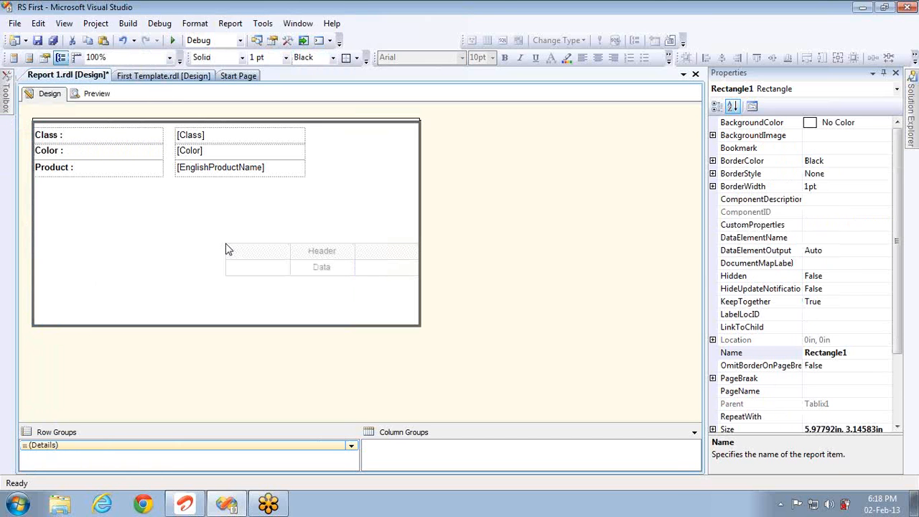
pyautogui.click(235, 247)
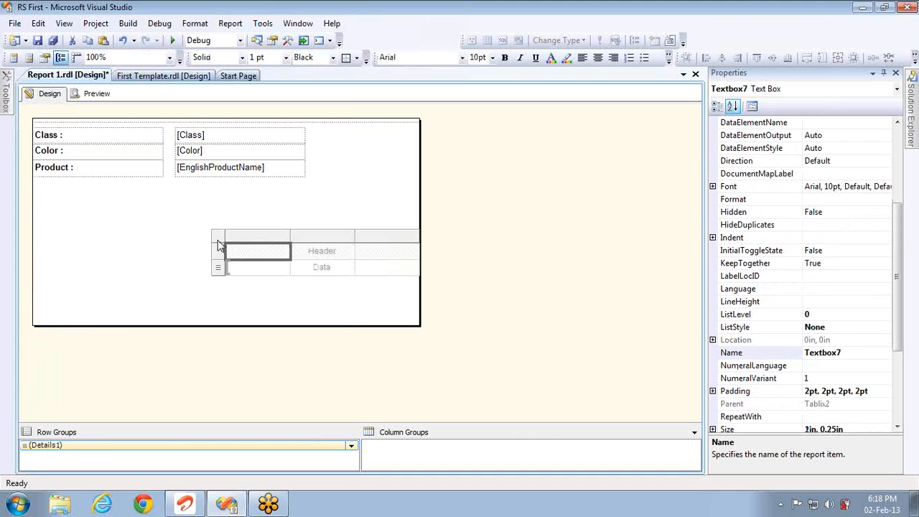
pyautogui.click(218, 236)
pyautogui.moveTo(234, 244); pyautogui.dragTo(106, 244)
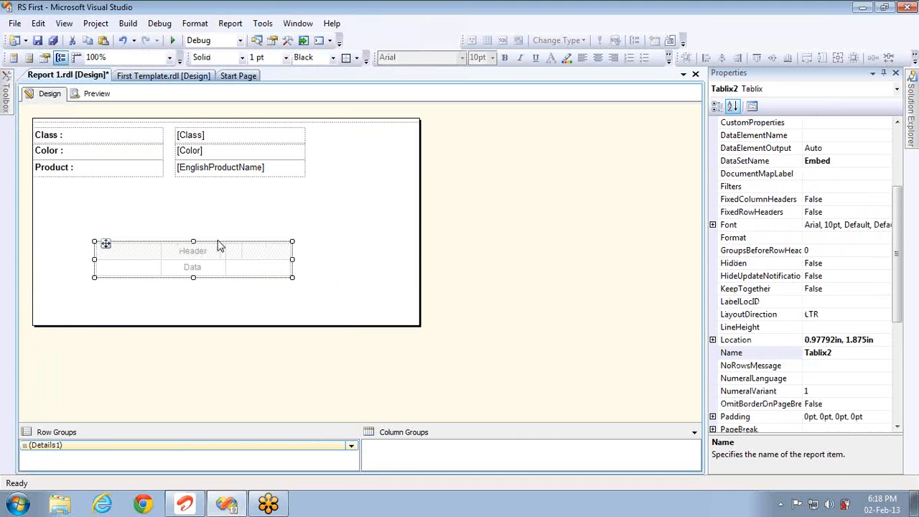
# - Bind the new table's three data columns to Class, Color and EnglishProductName
pyautogui.click(157, 267)
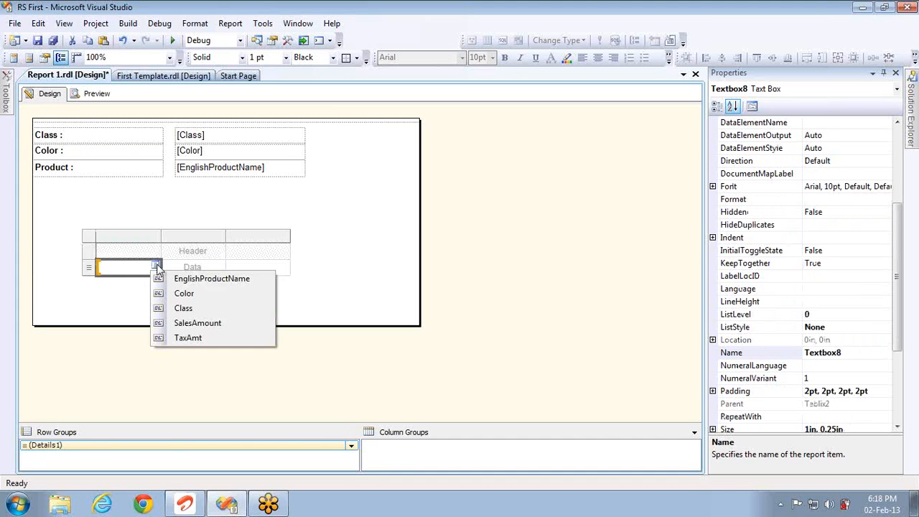
pyautogui.click(184, 309)
pyautogui.click(220, 267)
pyautogui.click(248, 293)
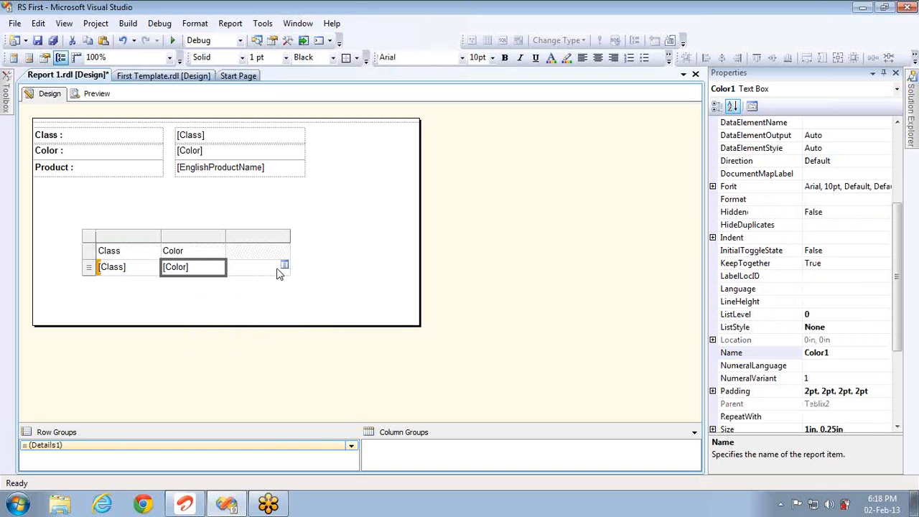
pyautogui.click(285, 267)
pyautogui.click(301, 279)
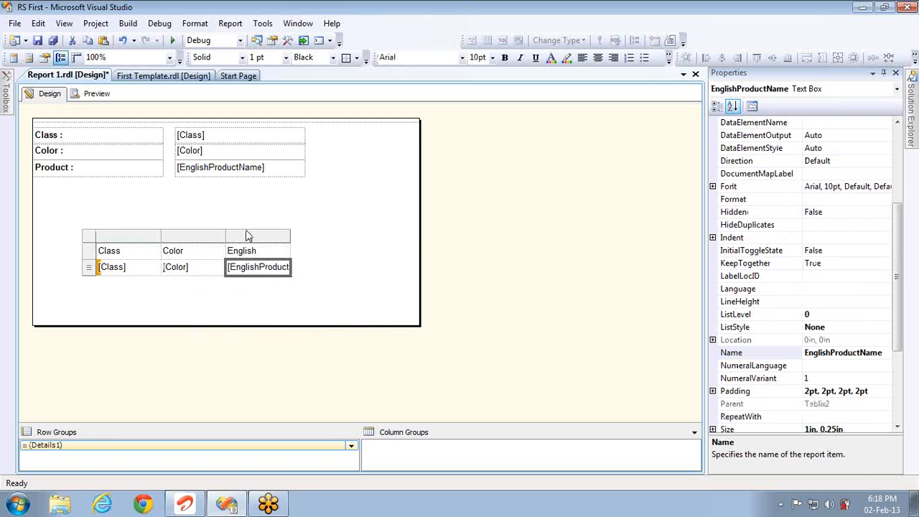
# - Widen the English Product Name column to about 2.49 in and move the table to the list's left edge
pyautogui.moveTo(289, 237); pyautogui.dragTo(386, 243)
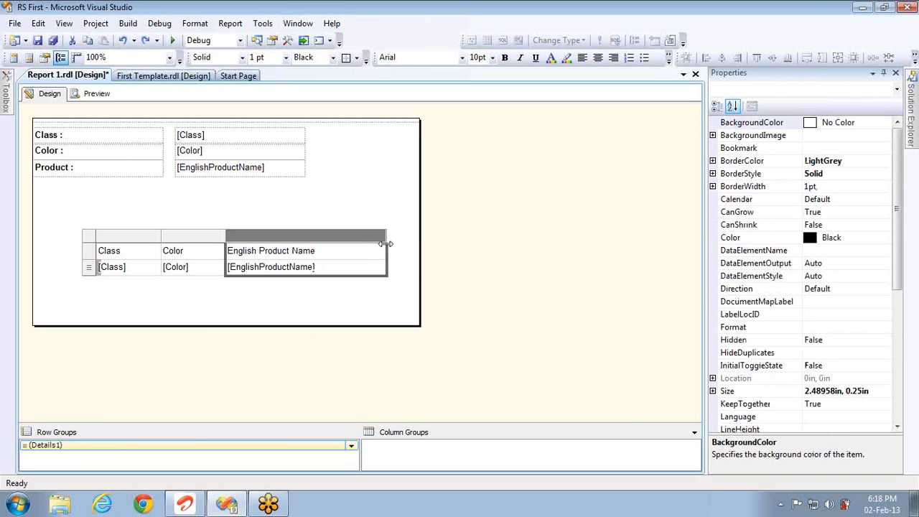
pyautogui.click(91, 240)
pyautogui.moveTo(91, 239); pyautogui.dragTo(44, 240)
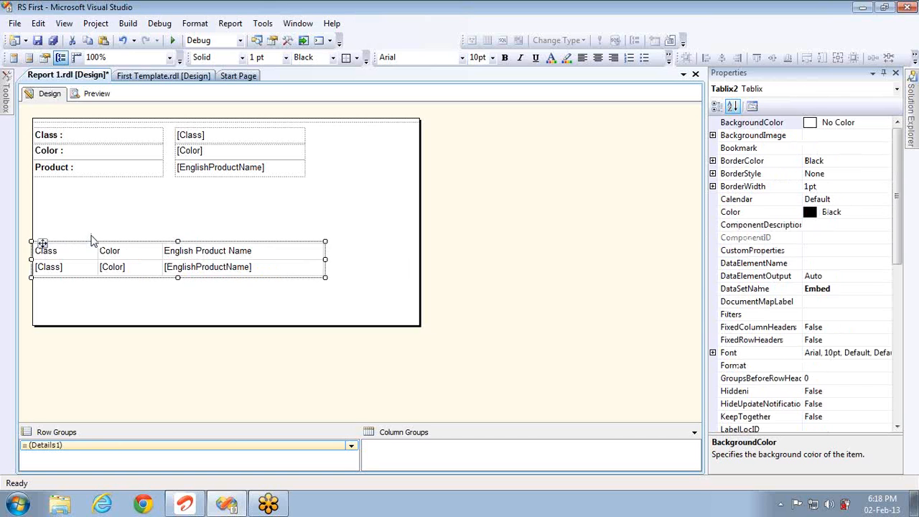
# - Check the report with the nested table in the preview and return to the design
pyautogui.click(97, 94)
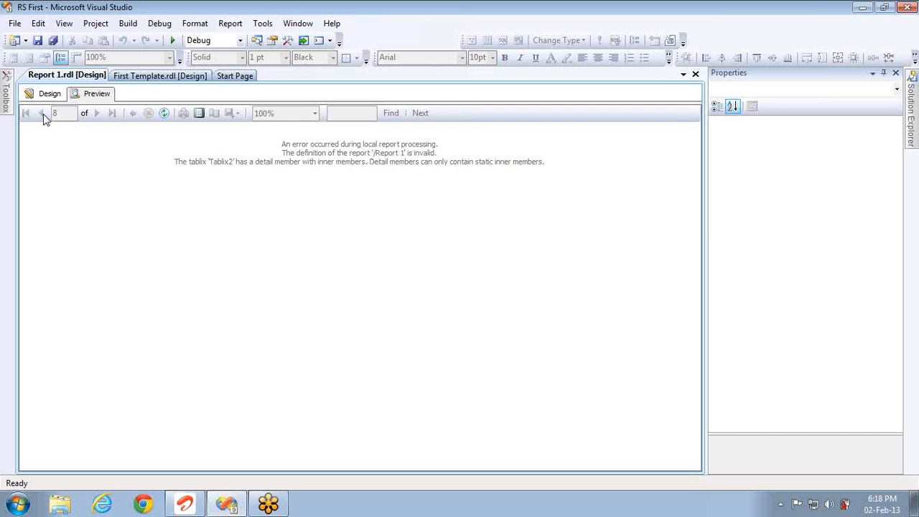
pyautogui.click(50, 94)
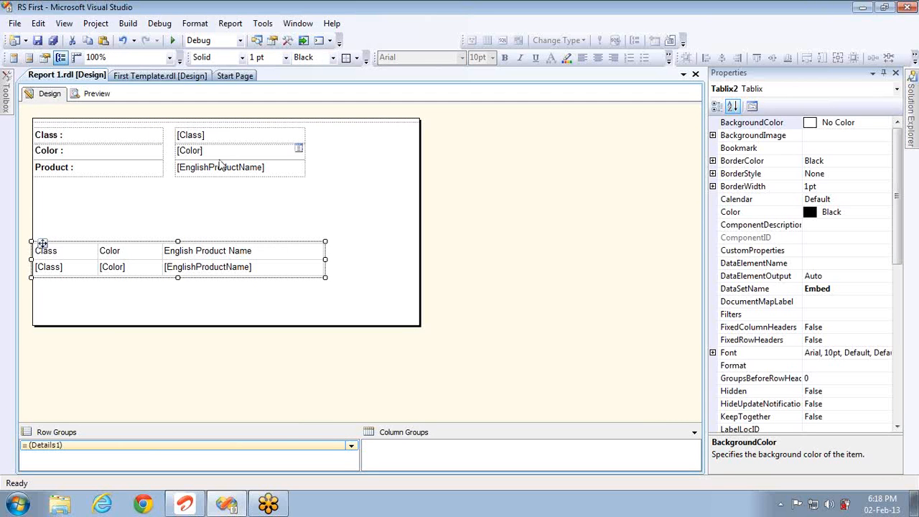
pyautogui.click(202, 258)
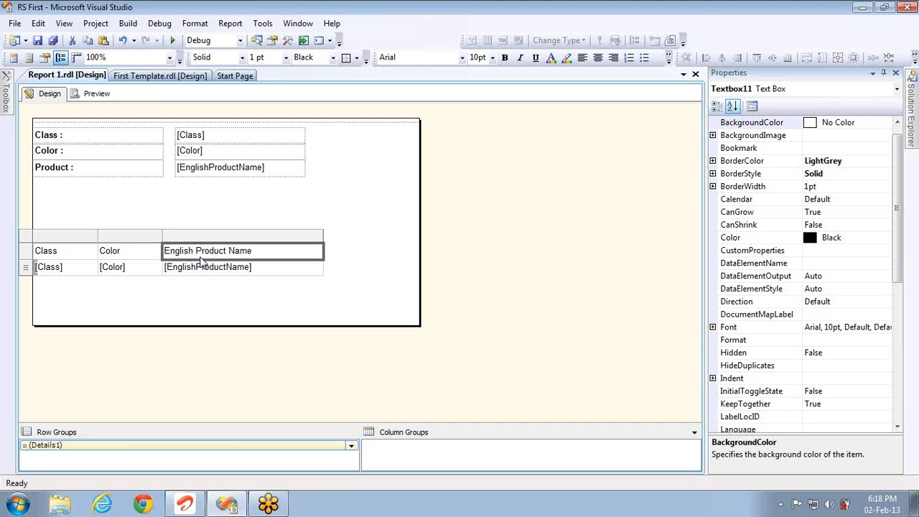
# - Delete the nested Class, Color and English Product Name table from the list
pyautogui.click(7, 92)
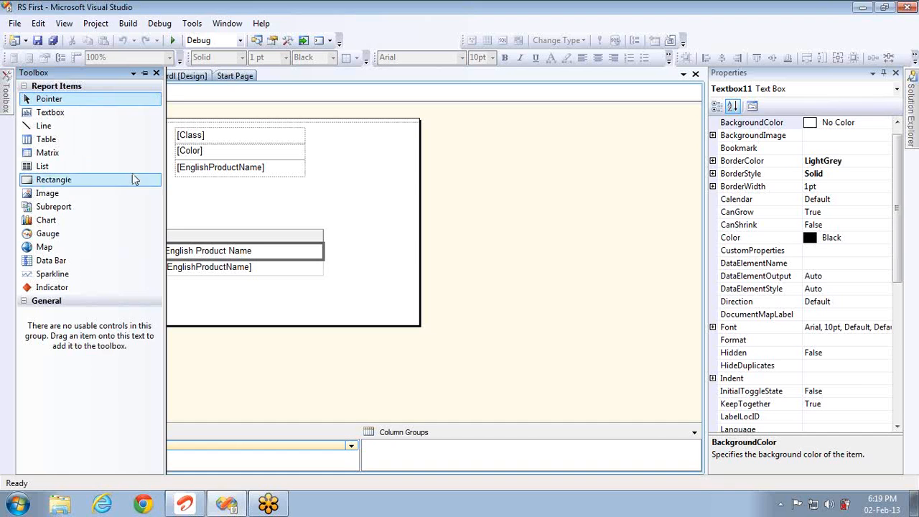
pyautogui.click(259, 237)
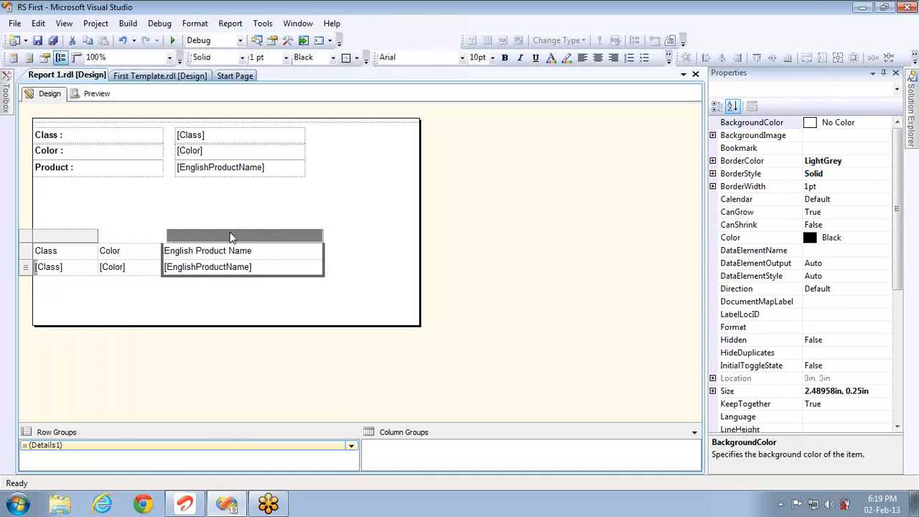
pyautogui.click(32, 238)
pyautogui.press('Delete')
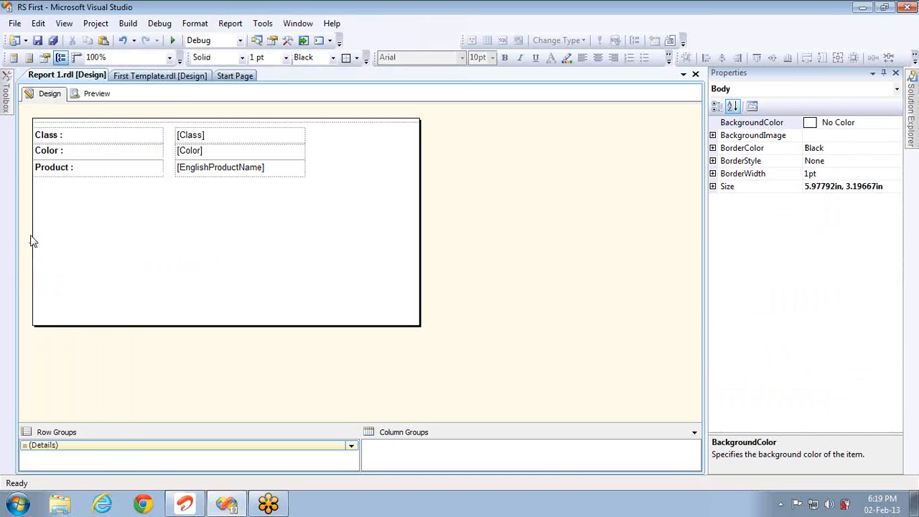
# - Insert an image into the list below the fields, naming it ProdName with the tooltip "Yes I wish to"
pyautogui.moveTo(6, 108)
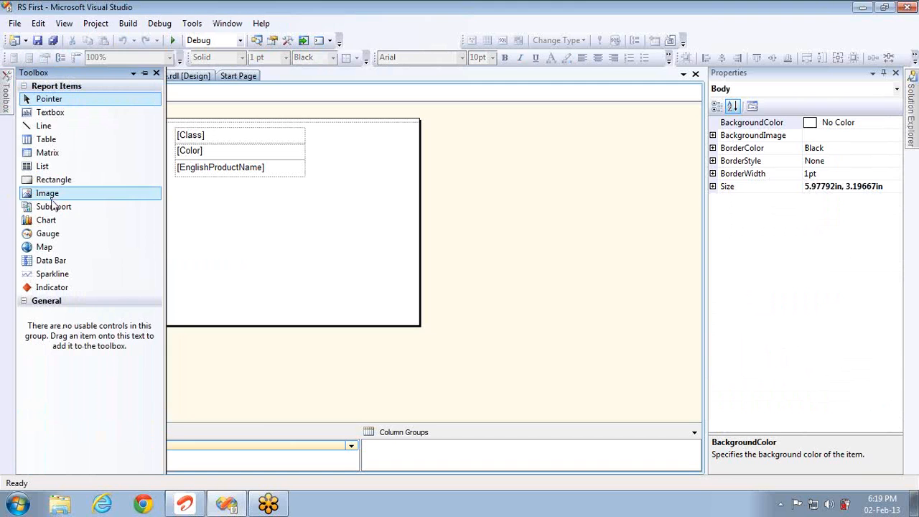
pyautogui.moveTo(52, 198); pyautogui.dragTo(238, 205)
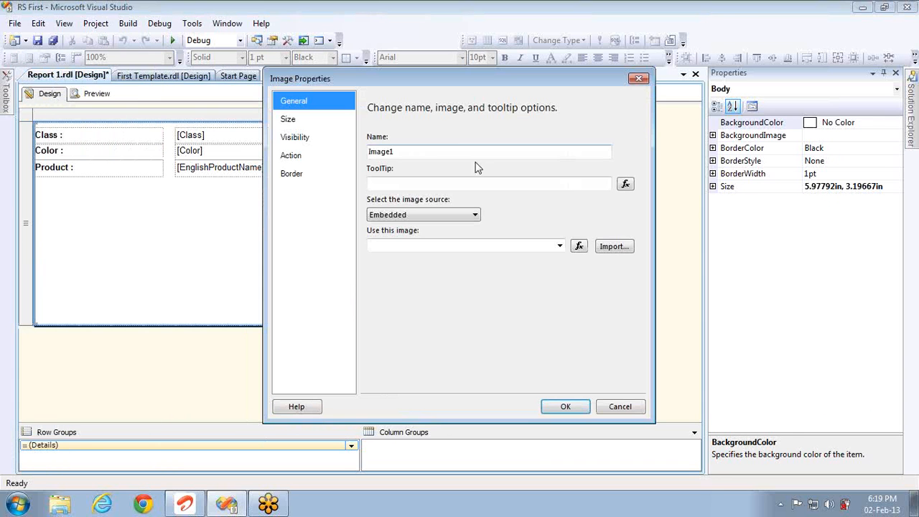
pyautogui.click(461, 154)
pyautogui.doubleClick(462, 154)
pyautogui.write('C')
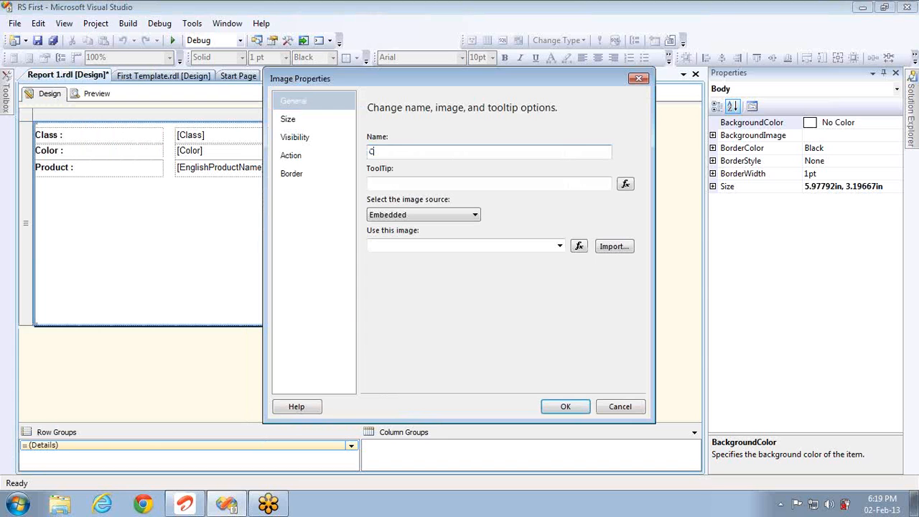
pyautogui.write('ustom')
pyautogui.hotkey('ctrl', 'a')
pyautogui.write('ProdName')
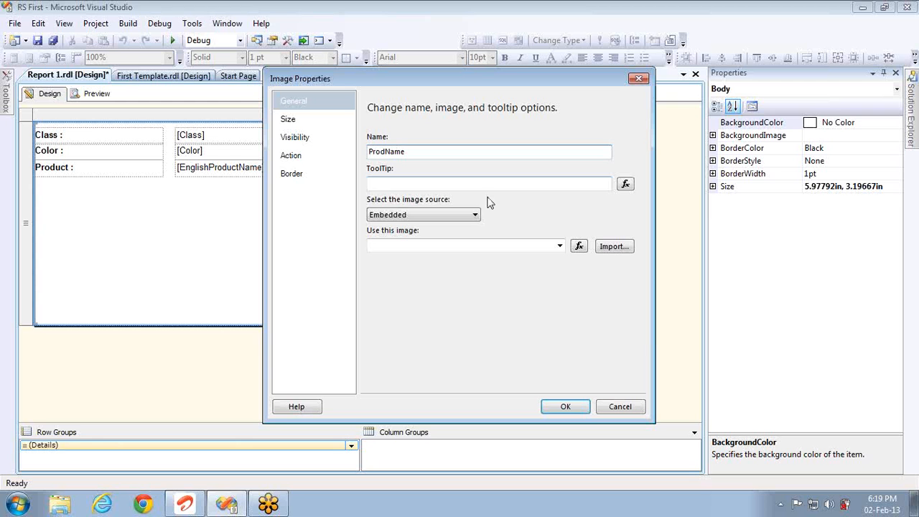
pyautogui.click(588, 185)
pyautogui.write('Yes I wish to')
# - Try External as the image source, and switch it back to Embedded
pyautogui.click(460, 212)
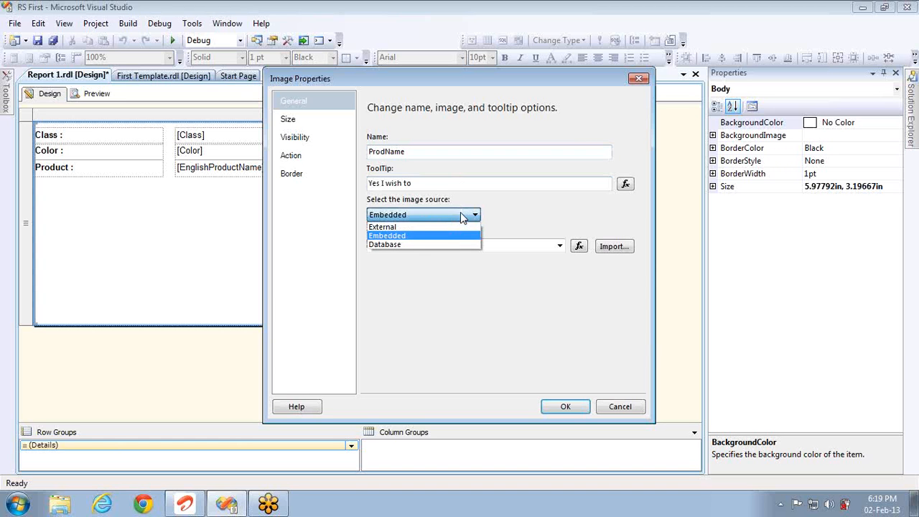
pyautogui.click(422, 227)
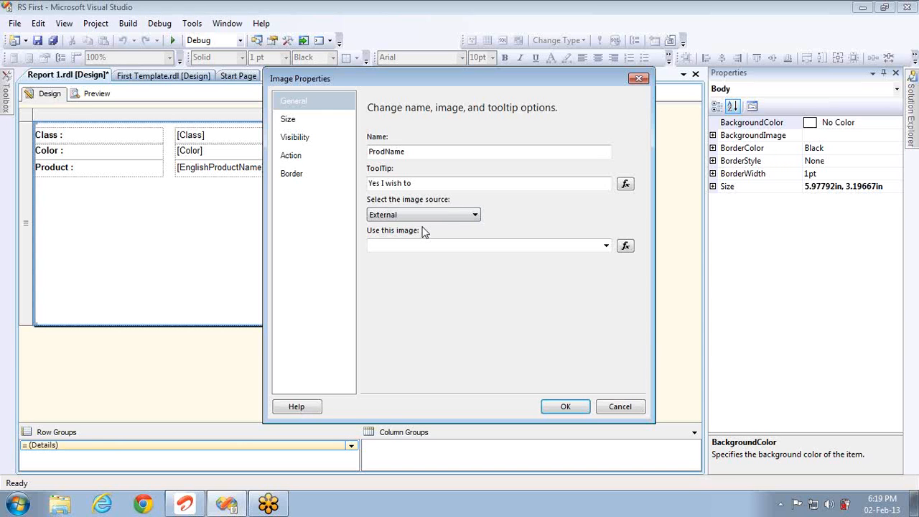
pyautogui.click(409, 218)
pyautogui.click(406, 236)
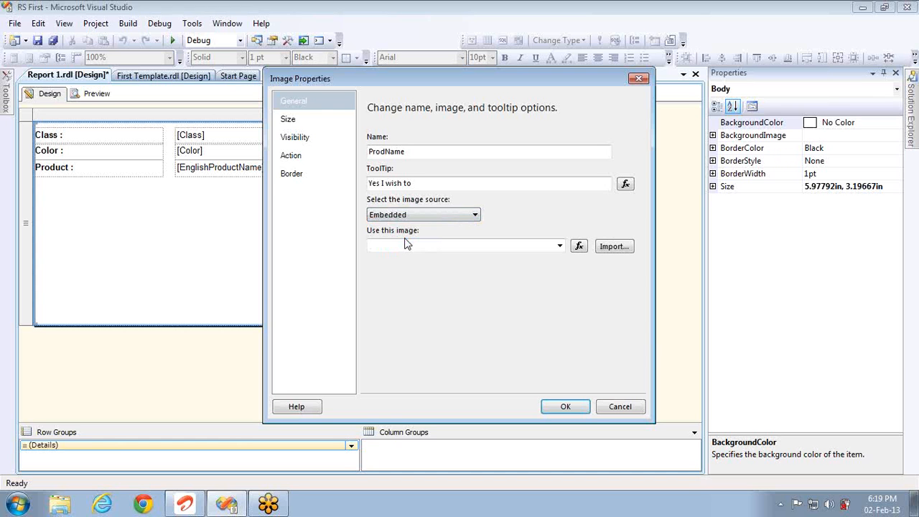
# - Try Database as the image source, check its field and MIME type choices, and switch the source back to Embedded
pyautogui.click(404, 215)
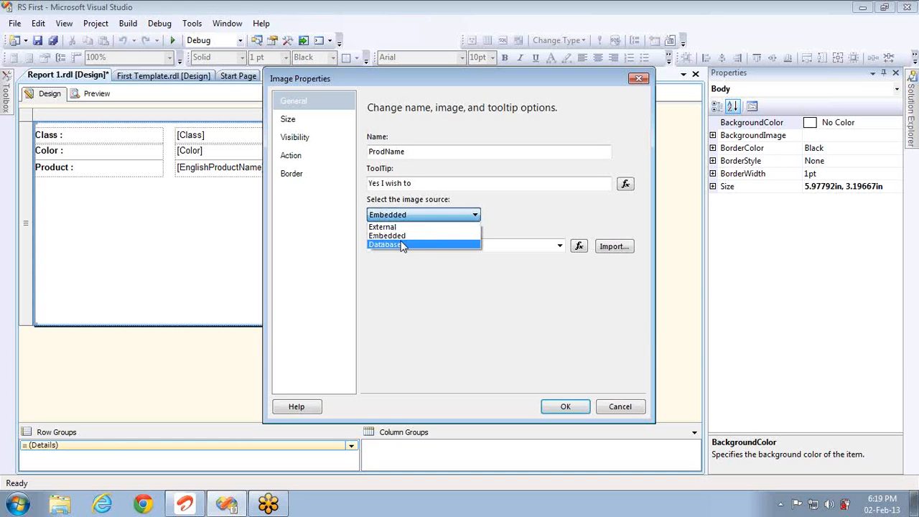
pyautogui.click(403, 245)
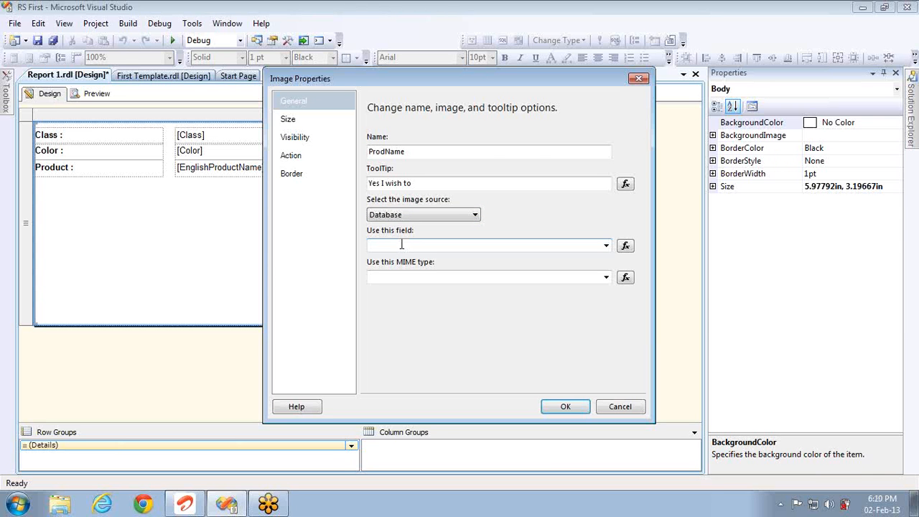
pyautogui.click(605, 246)
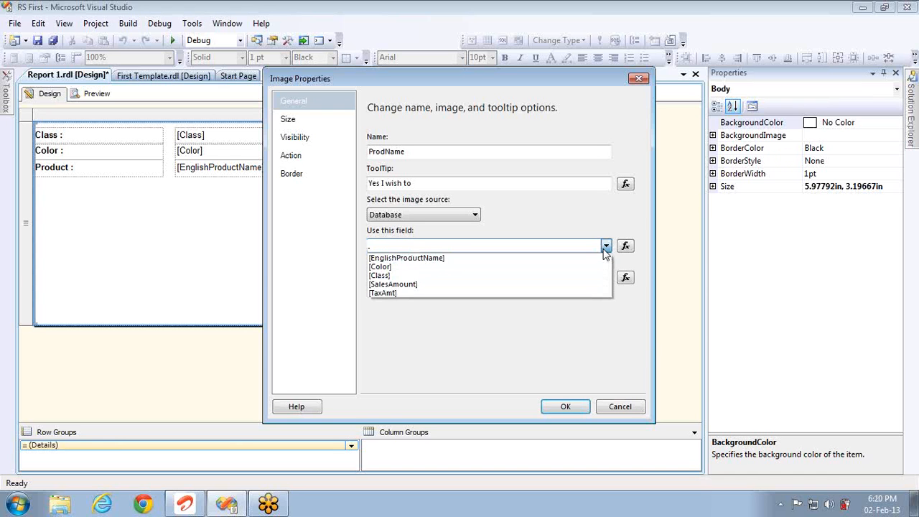
pyautogui.click(607, 331)
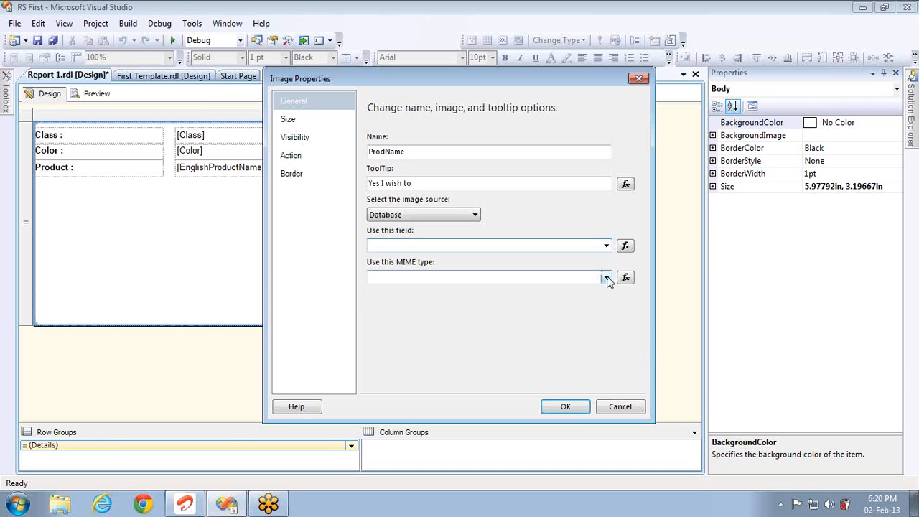
pyautogui.click(605, 278)
pyautogui.write('i')
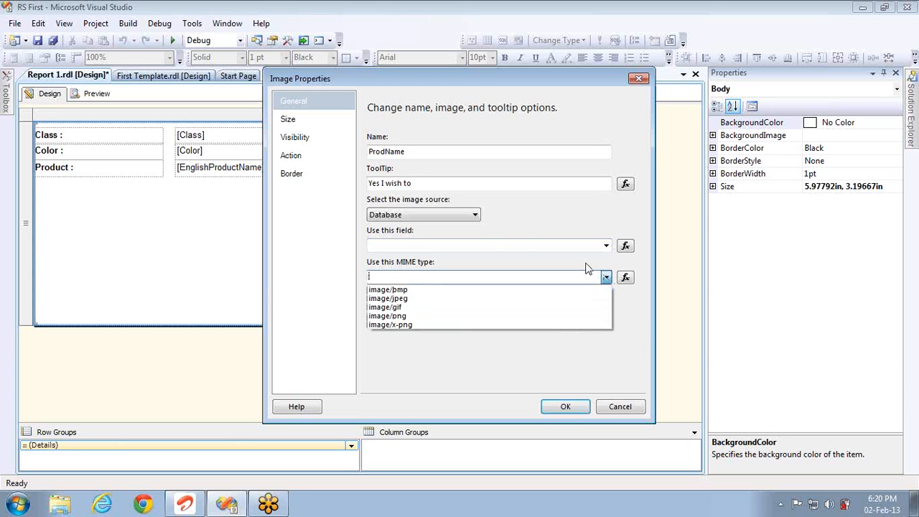
pyautogui.click(478, 217)
pyautogui.click(474, 216)
pyautogui.click(414, 237)
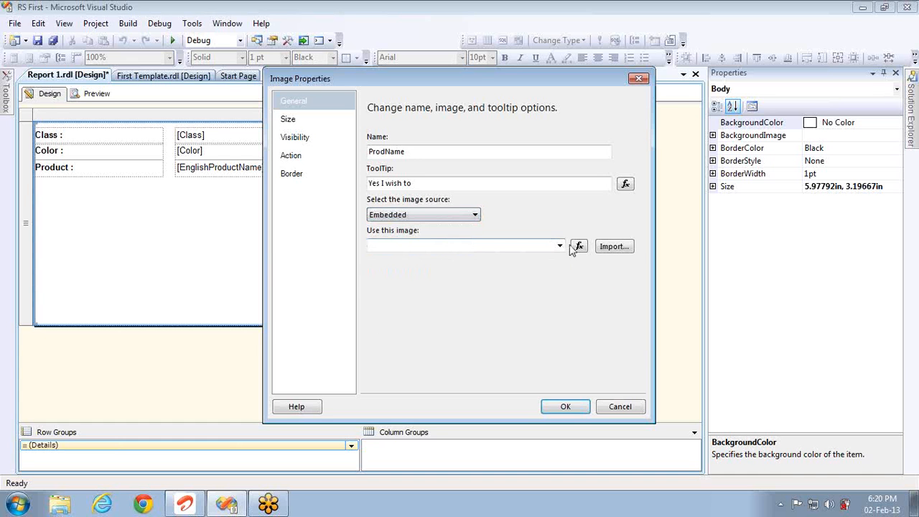
# - Import 002.jpg from the Desktop as the embedded image and accept the image properties
pyautogui.click(614, 246)
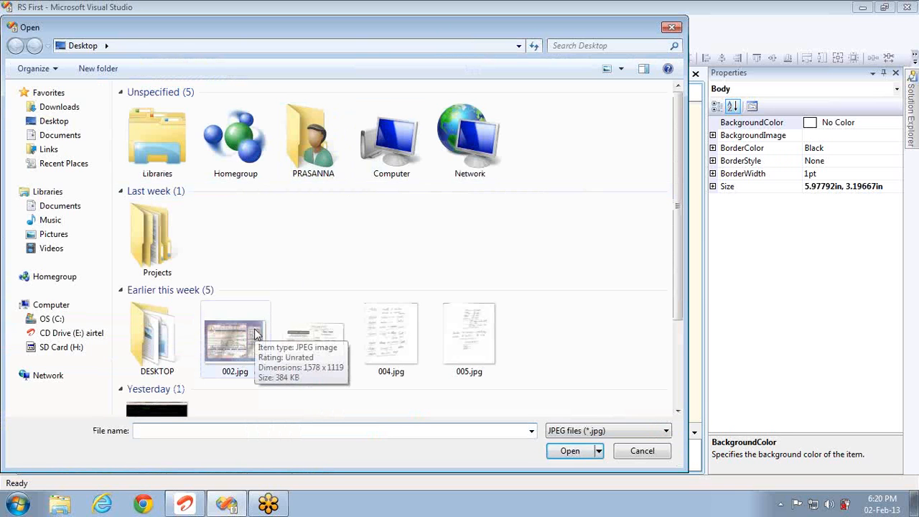
pyautogui.doubleClick(257, 334)
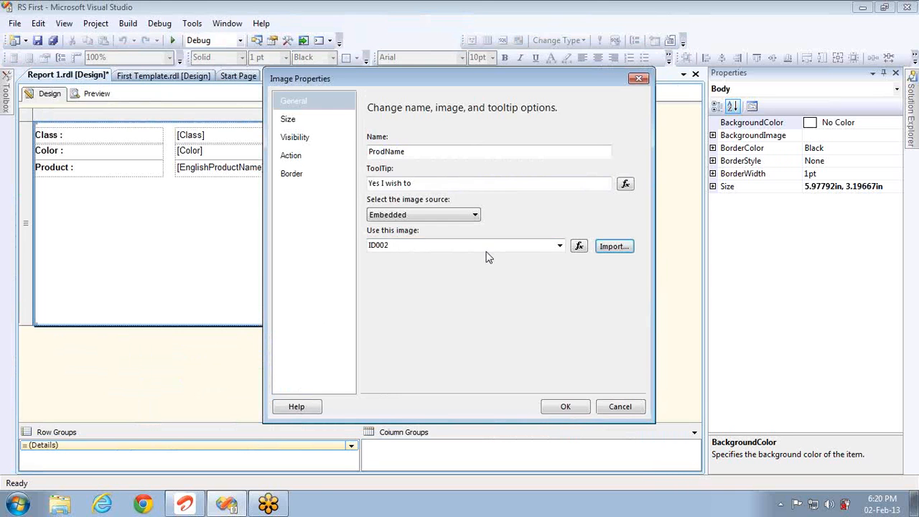
pyautogui.click(567, 407)
# - Enlarge the ProdName image in the list to about 2.34 in wide and 1.66 in high
pyautogui.click(256, 231)
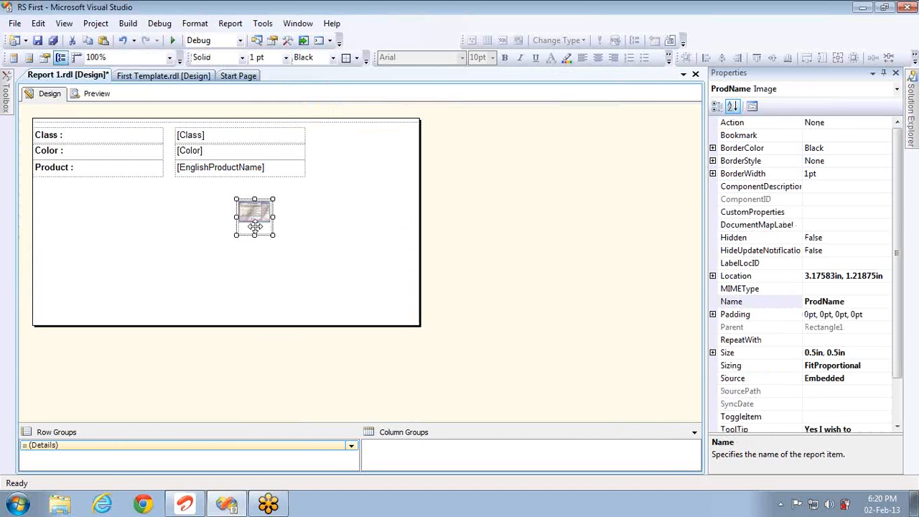
pyautogui.moveTo(255, 235); pyautogui.dragTo(255, 310)
pyautogui.moveTo(272, 252); pyautogui.dragTo(391, 253)
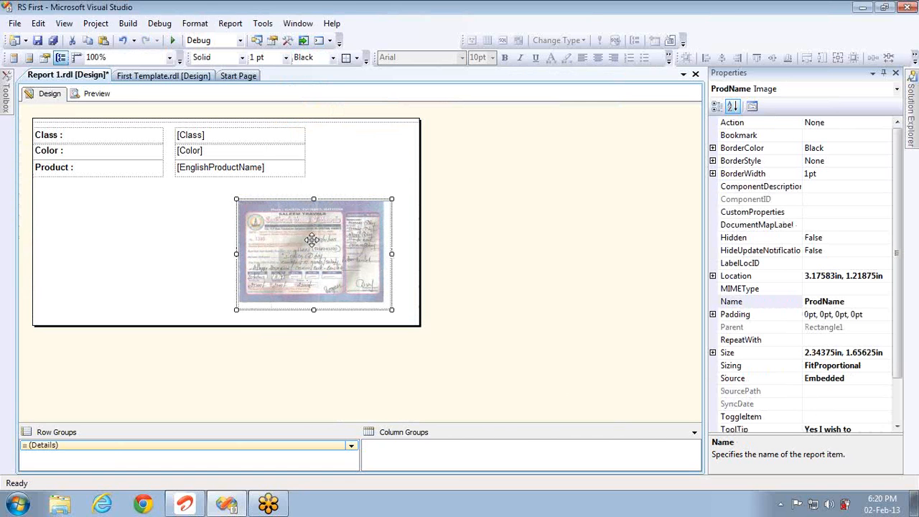
# - Check the report with the embedded image in the preview and return to the design
pyautogui.click(97, 94)
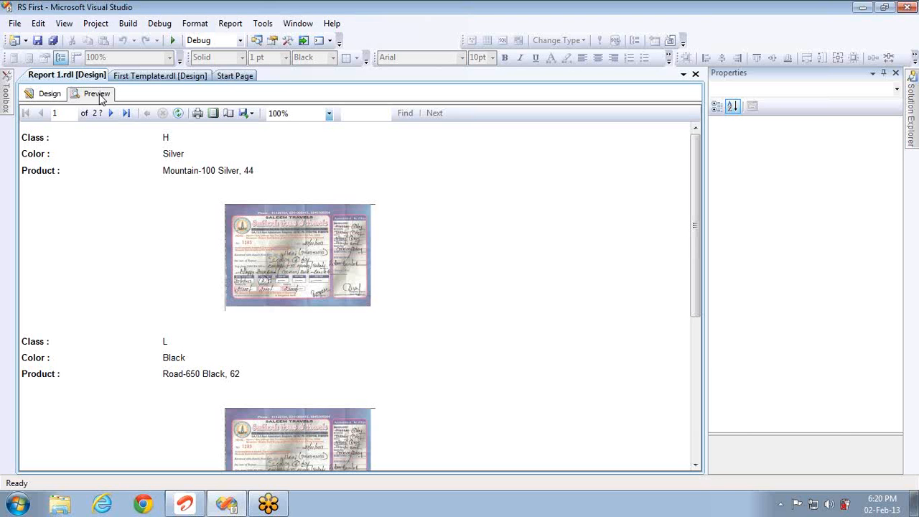
pyautogui.click(45, 100)
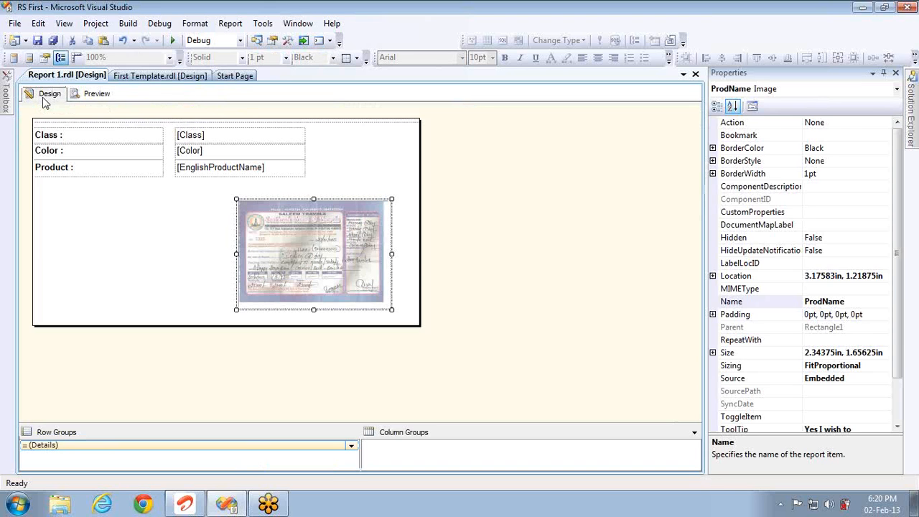
# - Examine the list's Tablix properties, covering general, visibility, filter and sorting options, and close them without changes
pyautogui.click(109, 231)
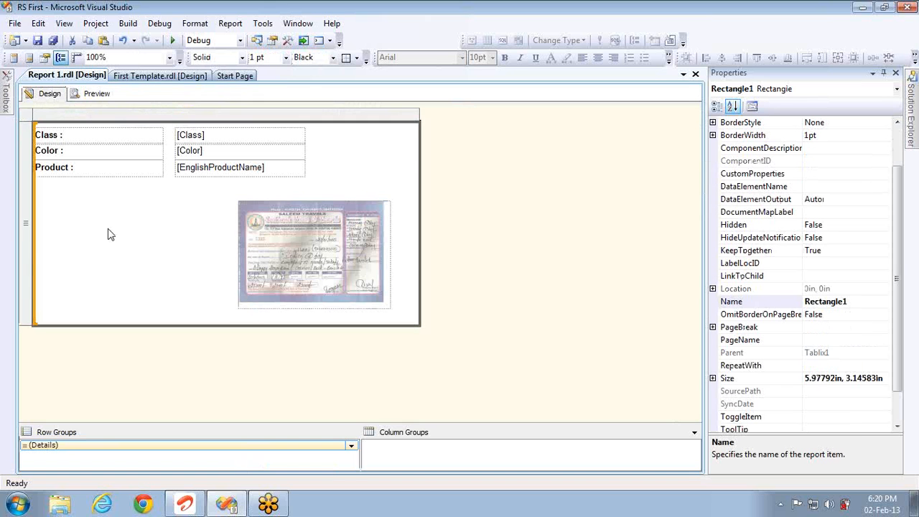
pyautogui.rightClick(26, 117)
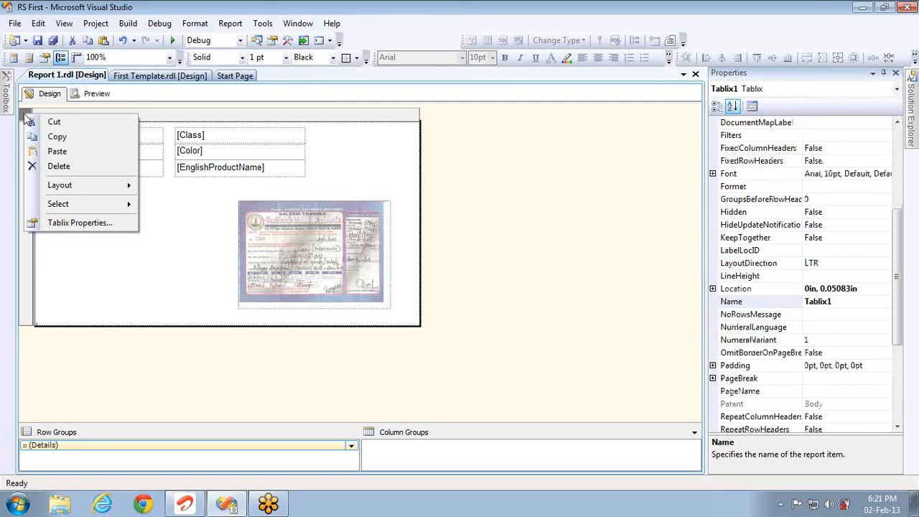
pyautogui.click(79, 223)
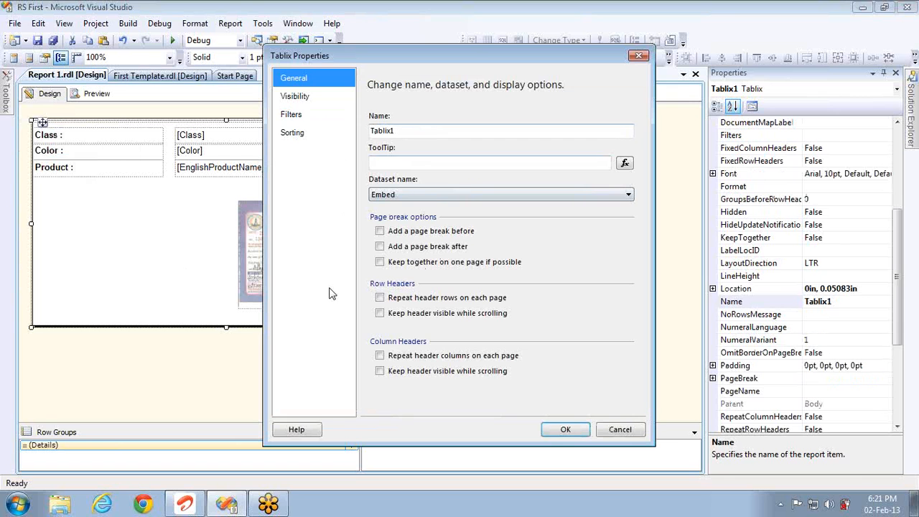
pyautogui.click(294, 100)
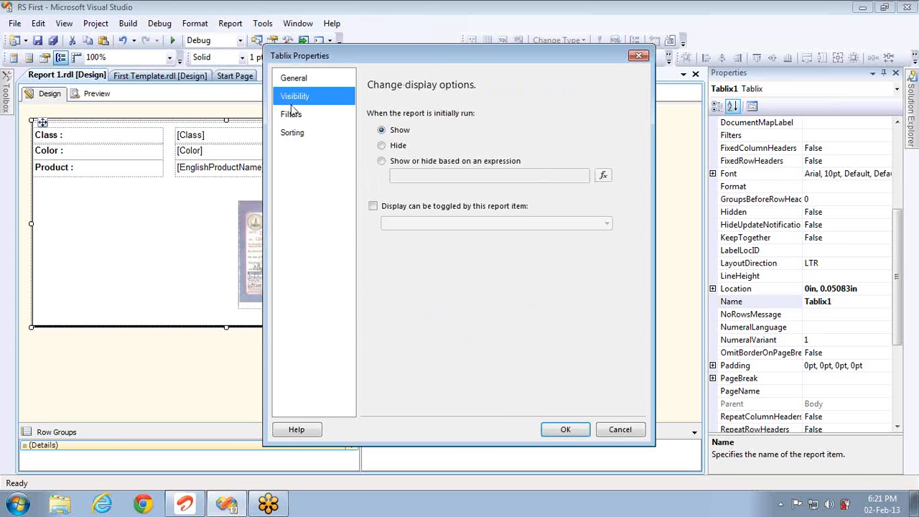
pyautogui.click(291, 113)
pyautogui.click(298, 135)
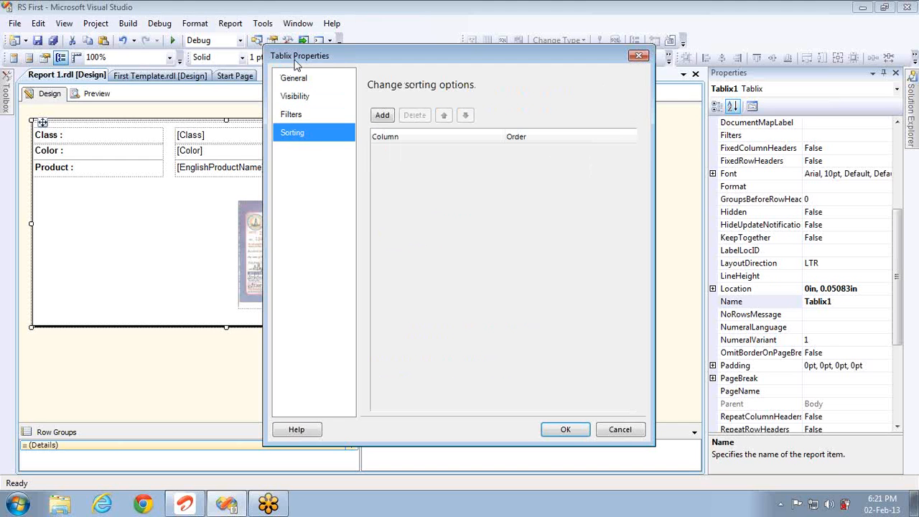
pyautogui.click(637, 56)
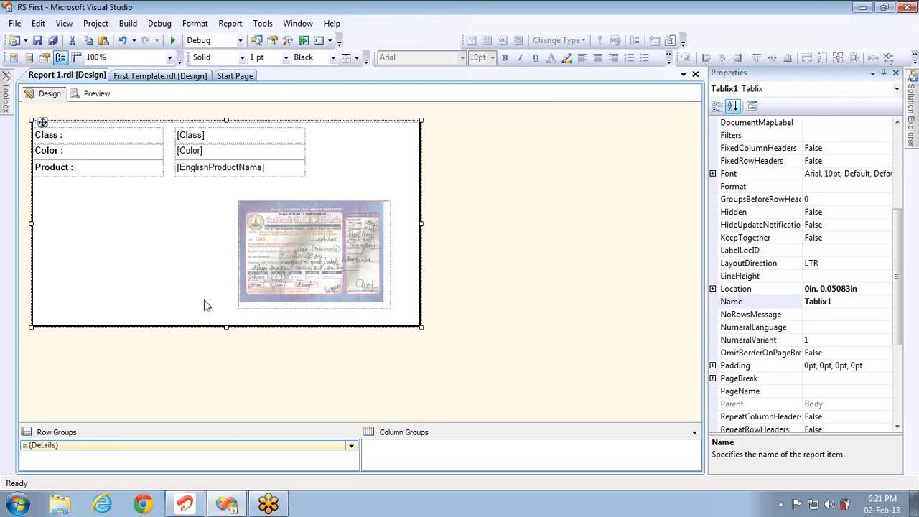
# - Insert a rectangle into the list below the fields and keep the toolbox pinned open
pyautogui.click(173, 271)
pyautogui.moveTo(10, 108)
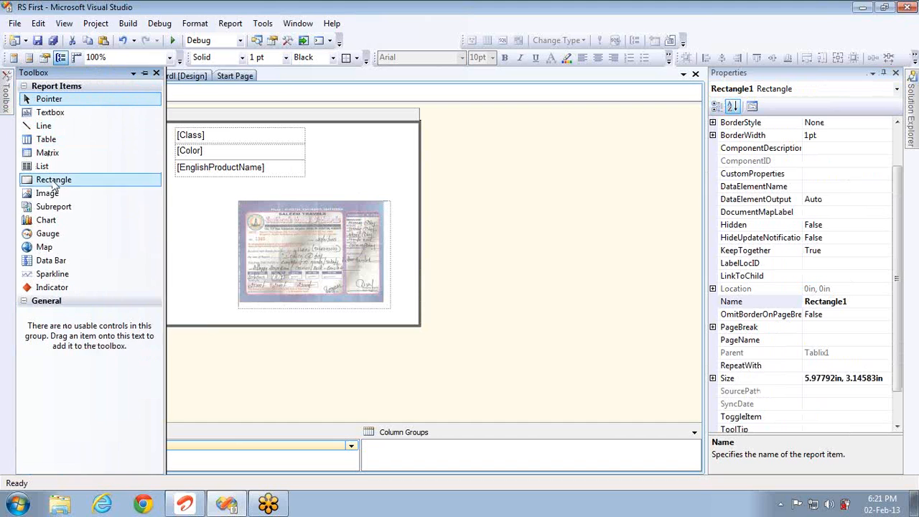
pyautogui.click(56, 181)
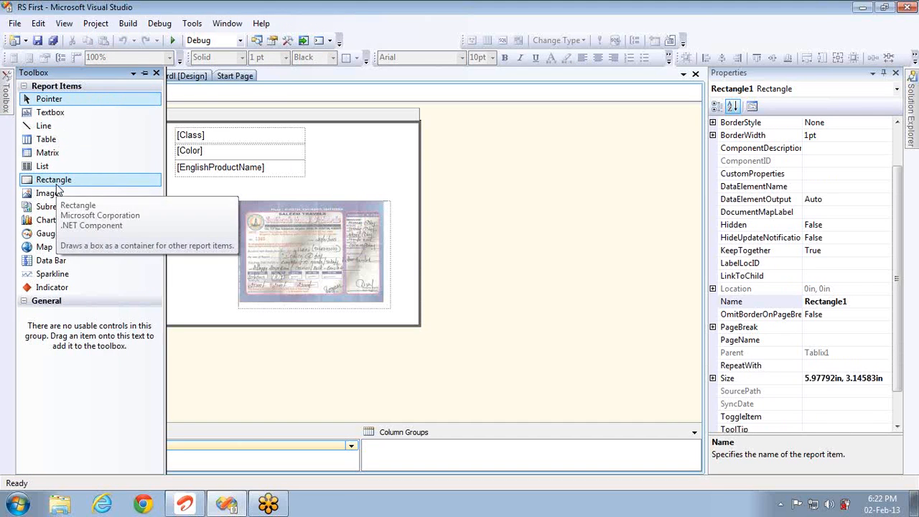
pyautogui.click(199, 239)
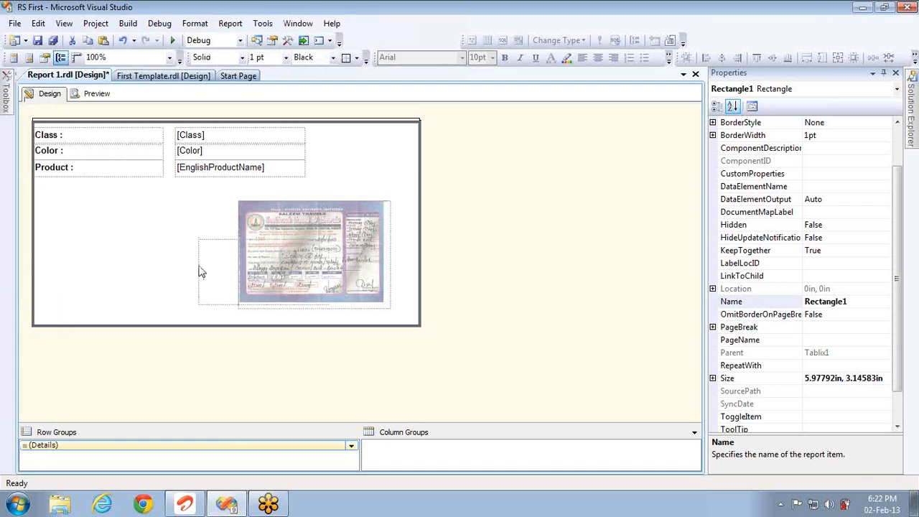
pyautogui.moveTo(10, 115)
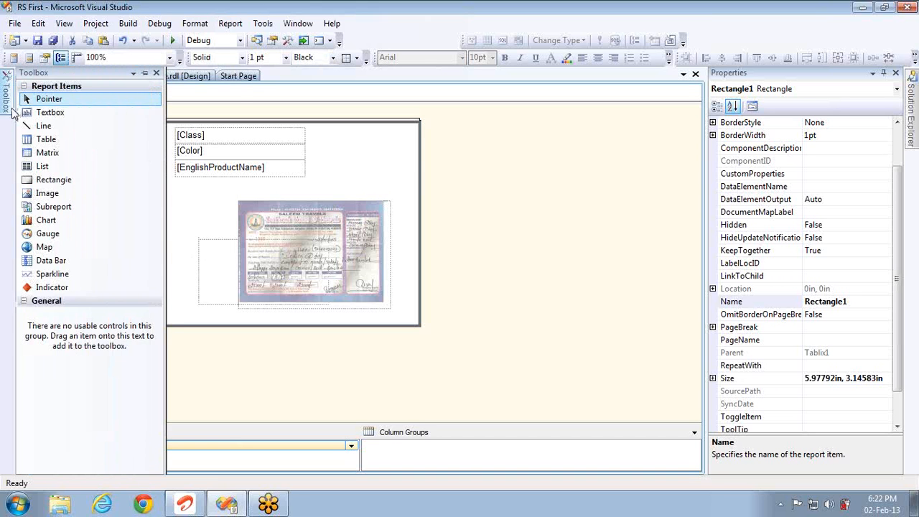
pyautogui.click(141, 74)
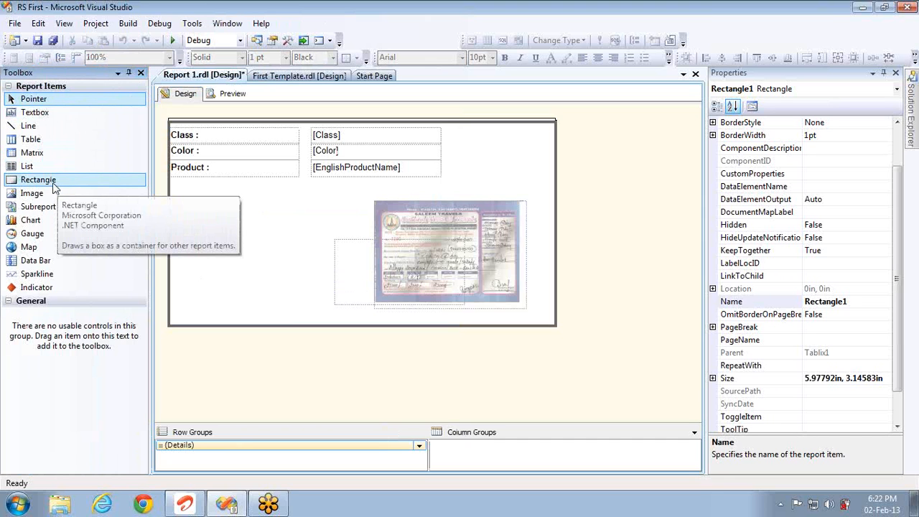
# - Move the new rectangle left, clear of the image, to about 0.69 in from the list's left edge
pyautogui.moveTo(53, 187); pyautogui.dragTo(353, 271)
pyautogui.press('Left')
pyautogui.press('Left')
pyautogui.press('Left')
pyautogui.press('Left')
pyautogui.press('Left')
pyautogui.press('Left')
pyautogui.press('Left')
pyautogui.press('Left')
pyautogui.press('Left')
pyautogui.press('Left')
pyautogui.press('Left')
pyautogui.press('Left')
pyautogui.press('Left')
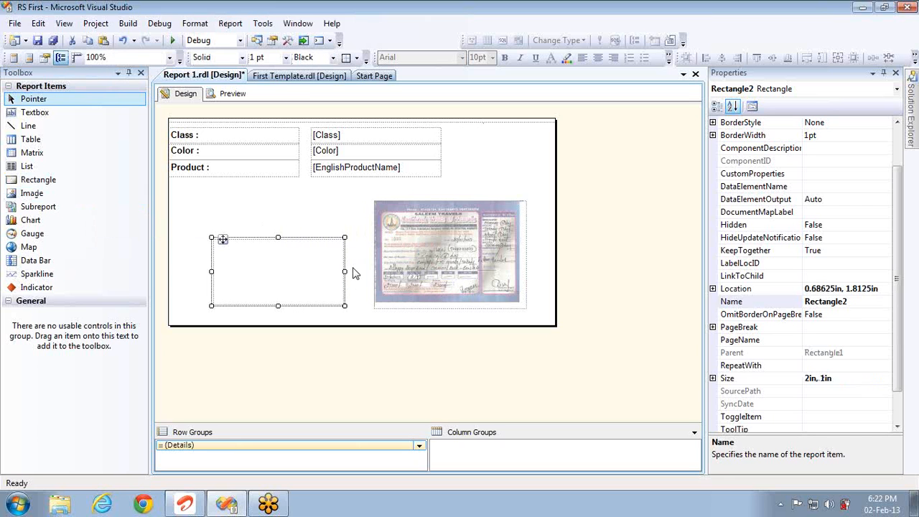
# - Stretch the rectangle on its right, upper and left sides to about 3.2 in wide and 1.44 in high
pyautogui.moveTo(347, 272); pyautogui.dragTo(395, 272)
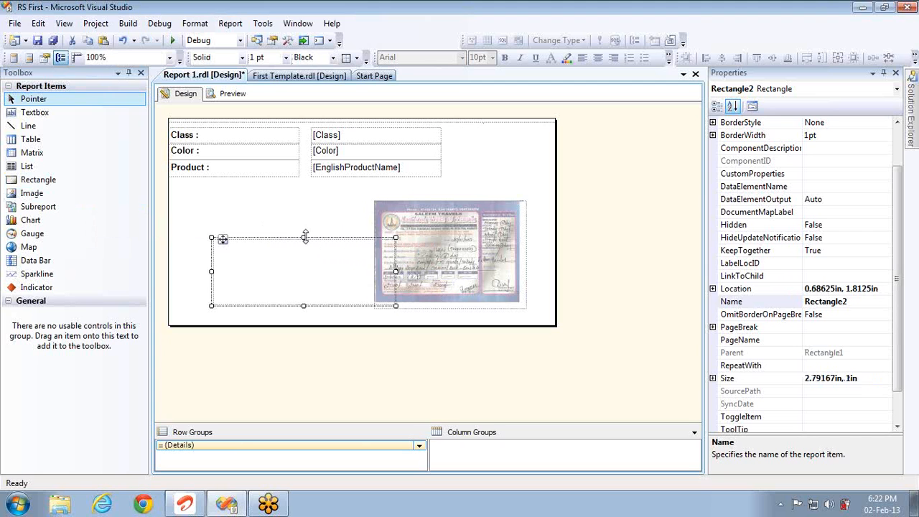
pyautogui.moveTo(305, 237); pyautogui.dragTo(304, 209)
pyautogui.moveTo(213, 257); pyautogui.dragTo(186, 257)
# - Copy the Class, Color and EnglishProductName text boxes into the rectangle
pyautogui.click(349, 172)
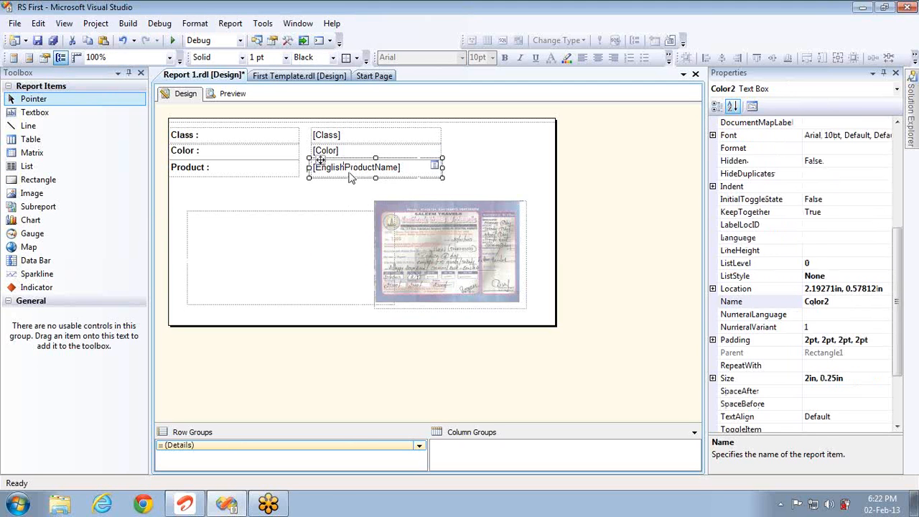
pyautogui.keyDown('ctrl'); pyautogui.click(350, 152); pyautogui.keyUp('ctrl')
pyautogui.keyDown('ctrl'); pyautogui.click(351, 138); pyautogui.keyUp('ctrl')
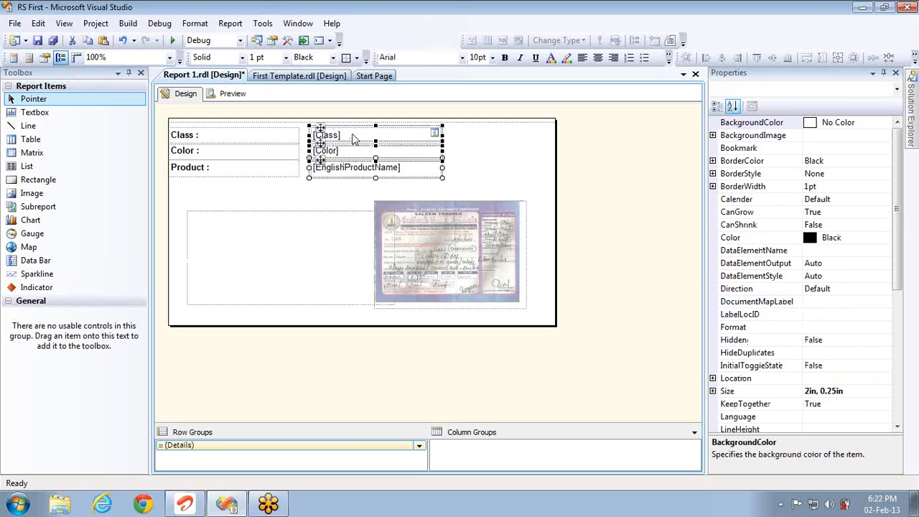
pyautogui.click(280, 246)
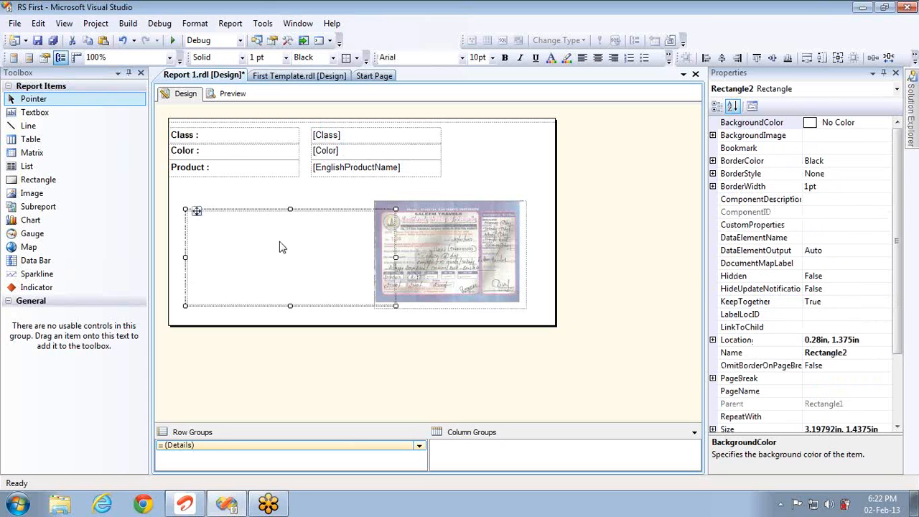
pyautogui.hotkey('ctrl', 'v')
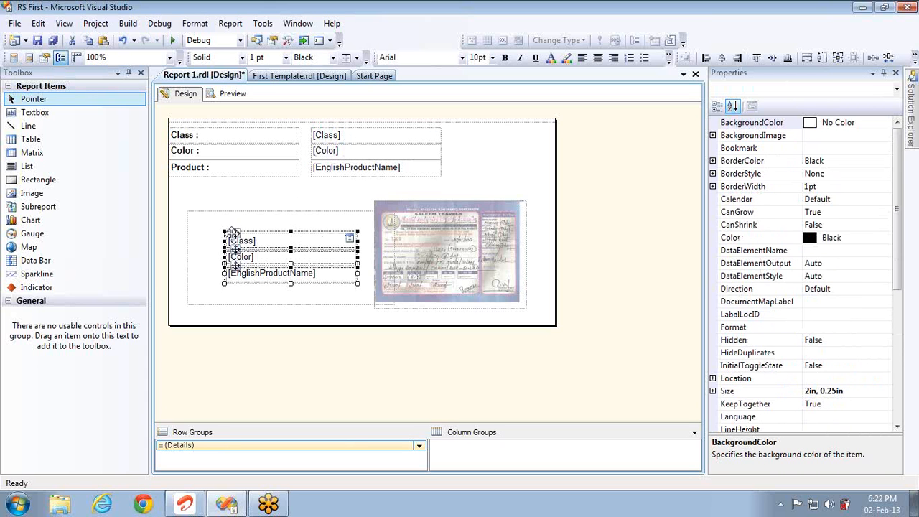
# - Check the report with the fields nested in the rectangle in the preview and return to the design
pyautogui.click(208, 230)
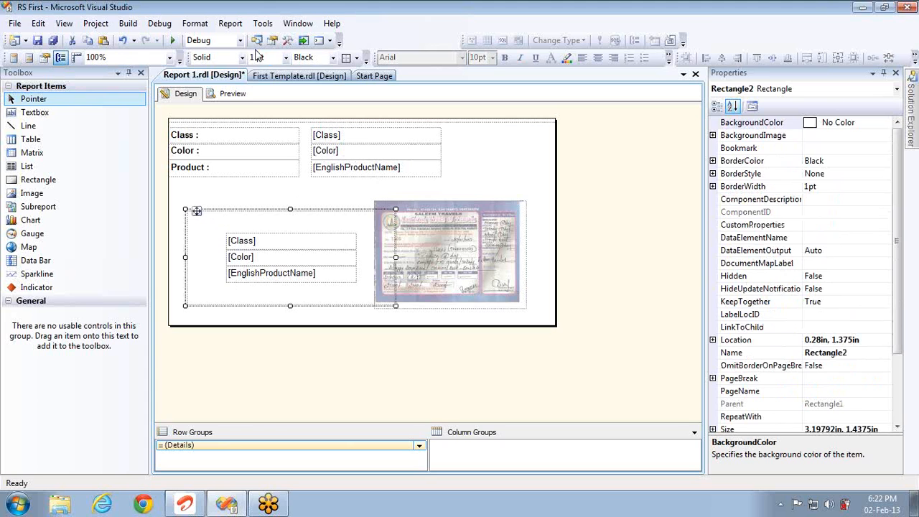
pyautogui.click(232, 94)
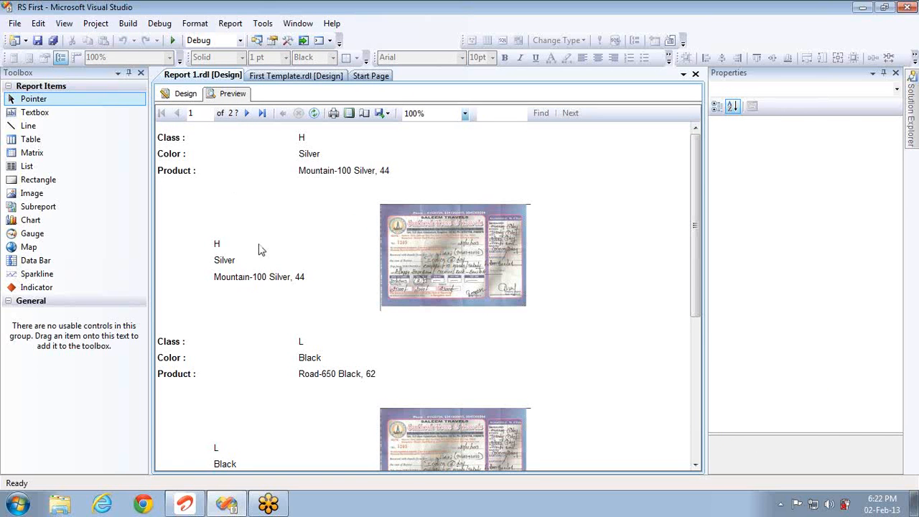
pyautogui.click(186, 94)
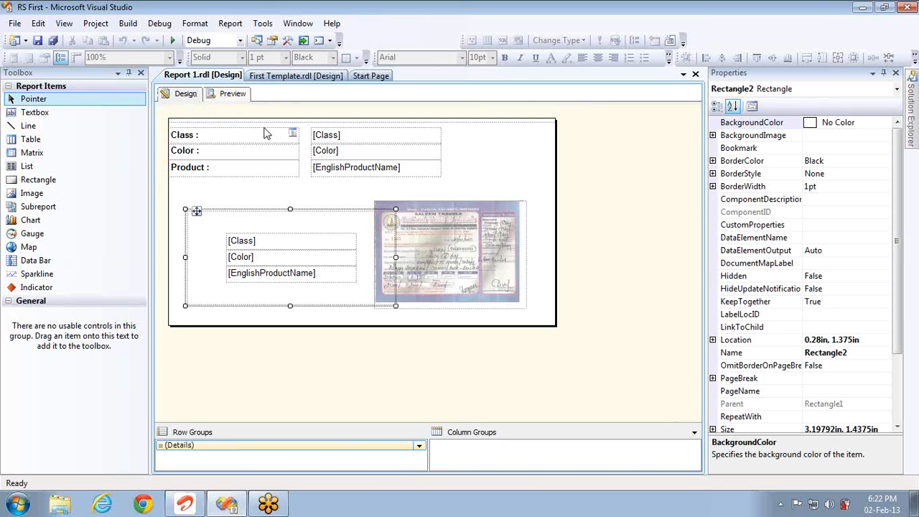
# - Review the visibility options of the upper EnglishProductName text box, trying Hide, and discard the change
pyautogui.click(344, 136)
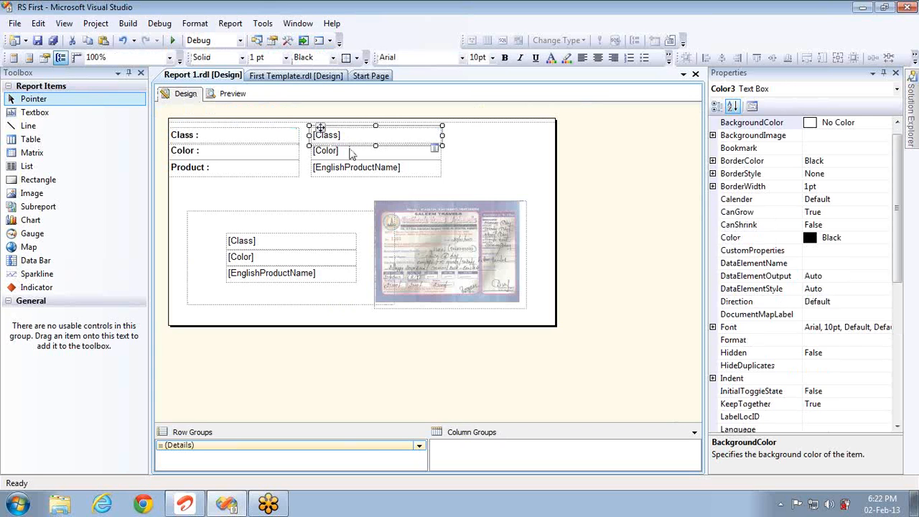
pyautogui.click(351, 152)
pyautogui.rightClick(352, 165)
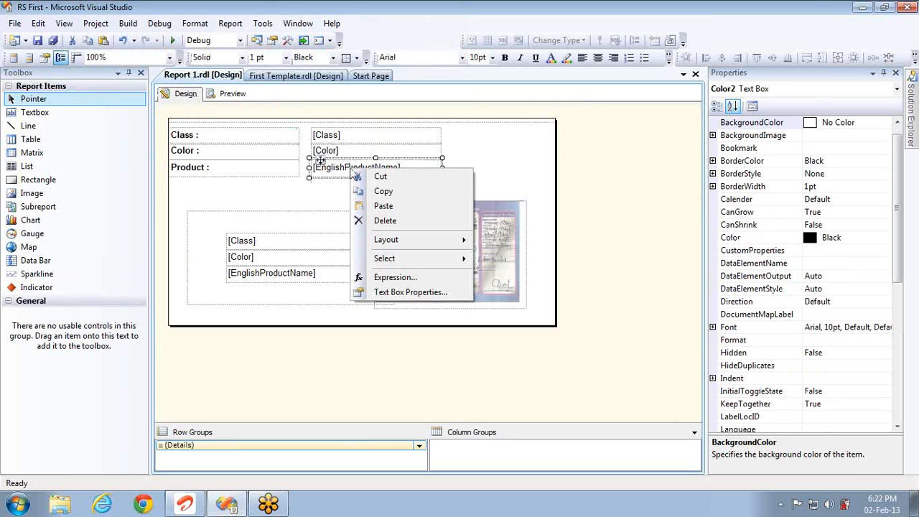
pyautogui.click(394, 293)
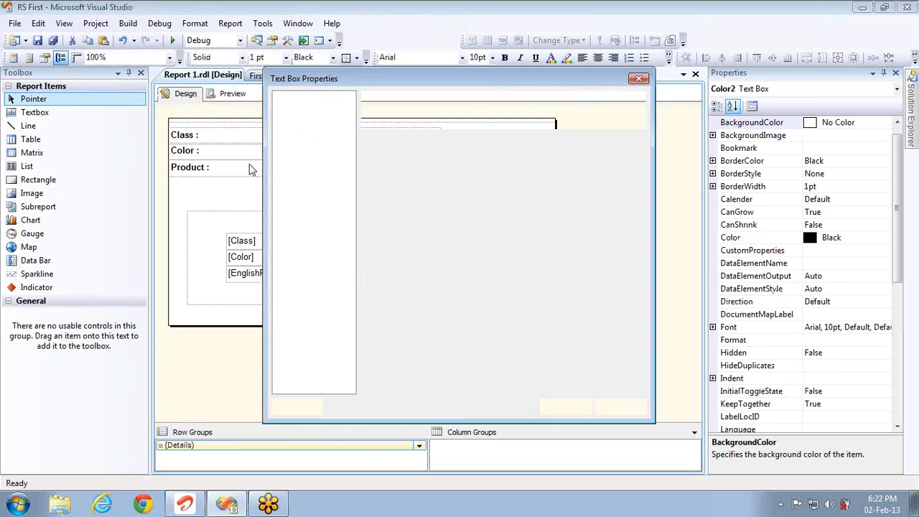
pyautogui.click(304, 209)
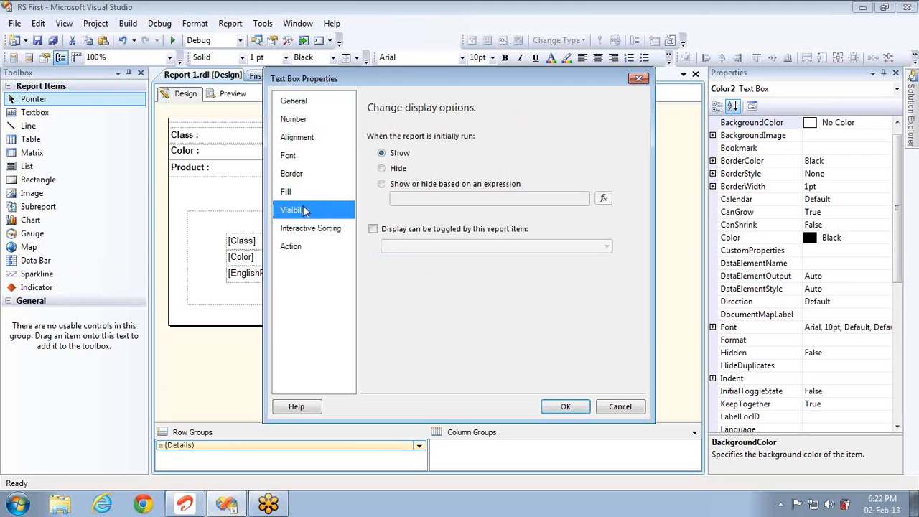
pyautogui.click(388, 167)
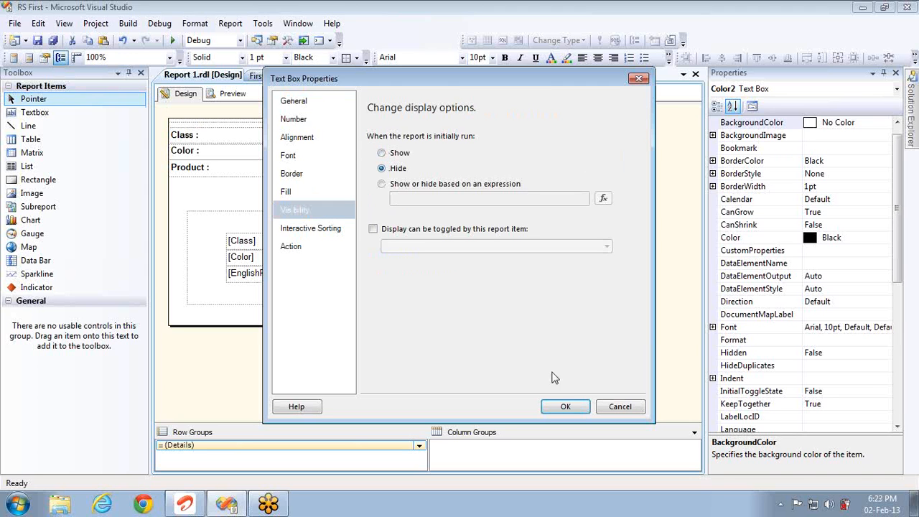
pyautogui.click(615, 406)
# - Set the rectangle around the copied fields to be hidden when the report is initially run
pyautogui.click(212, 220)
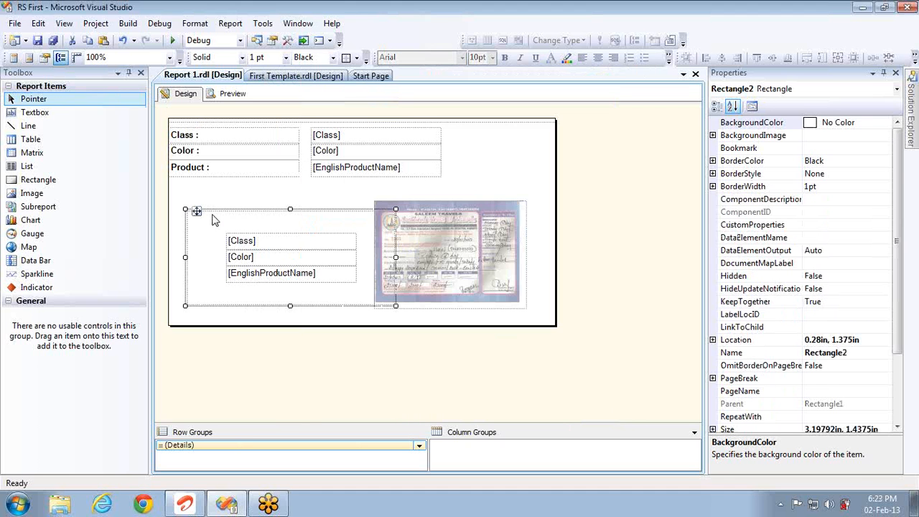
pyautogui.rightClick(212, 218)
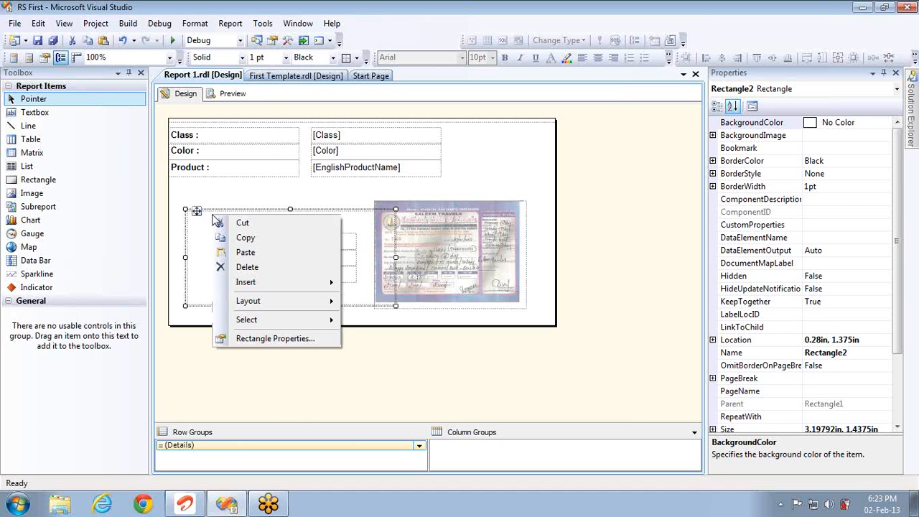
pyautogui.click(258, 339)
pyautogui.click(298, 96)
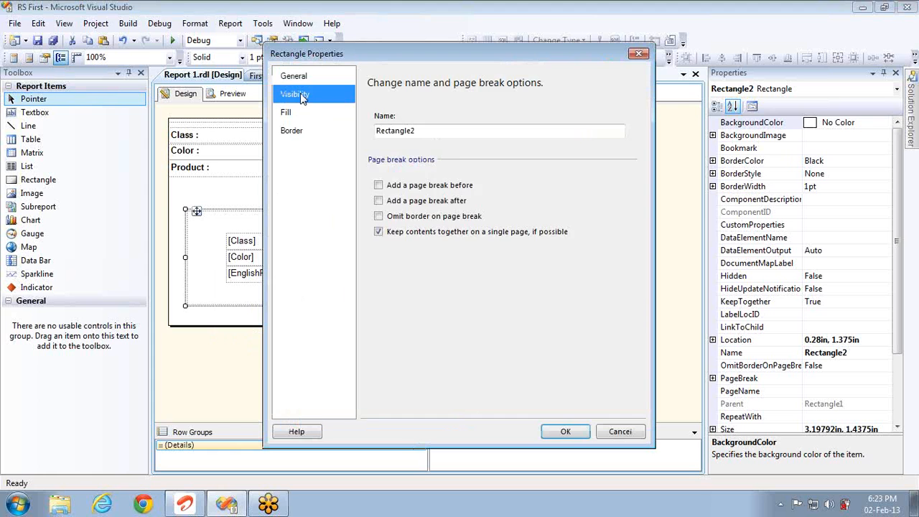
pyautogui.click(395, 146)
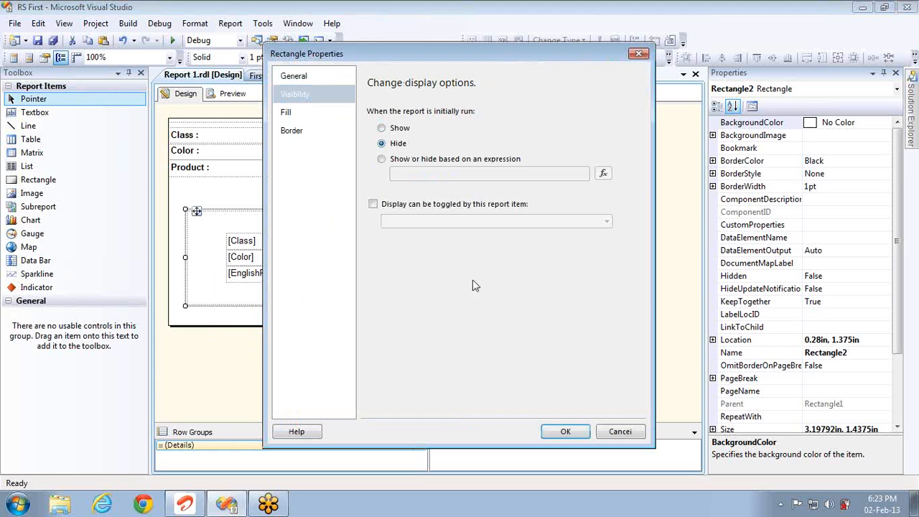
pyautogui.click(566, 434)
# - Fill the rectangle around the copied fields with Aqua and check the report in the preview
pyautogui.rightClick(209, 221)
pyautogui.click(301, 344)
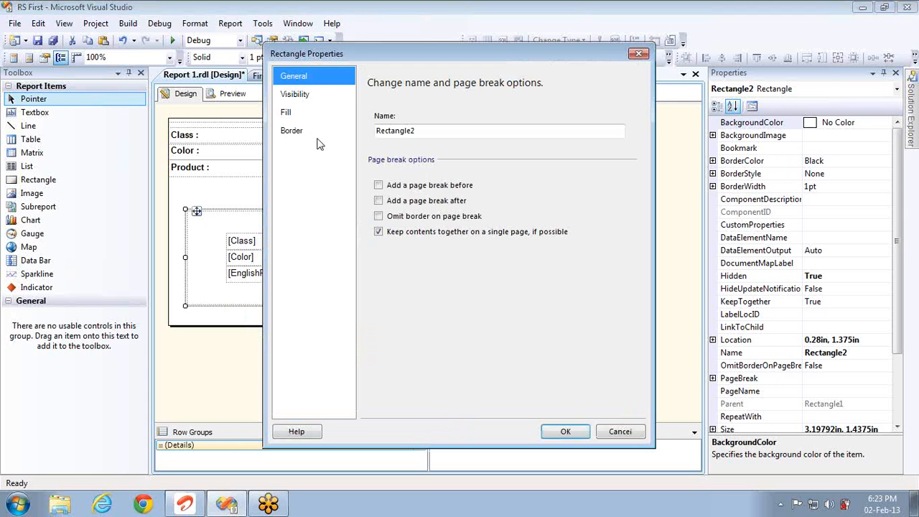
pyautogui.click(296, 117)
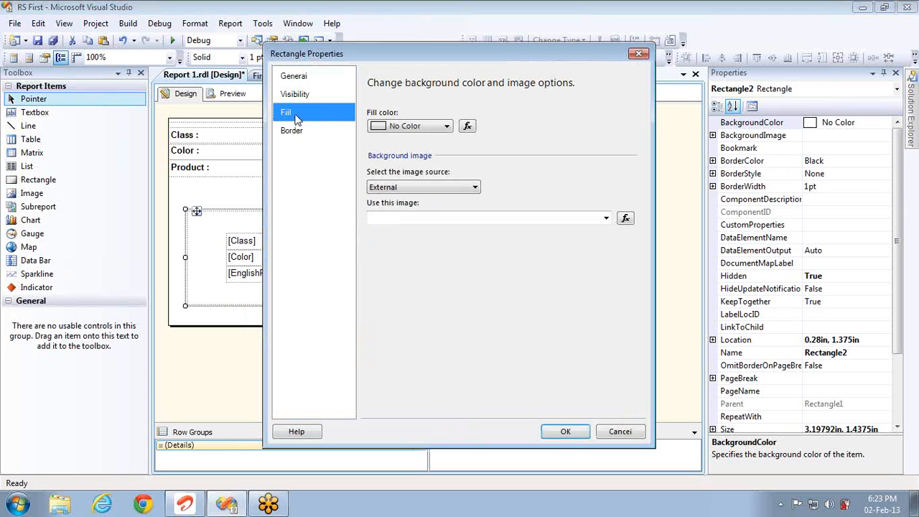
pyautogui.click(409, 126)
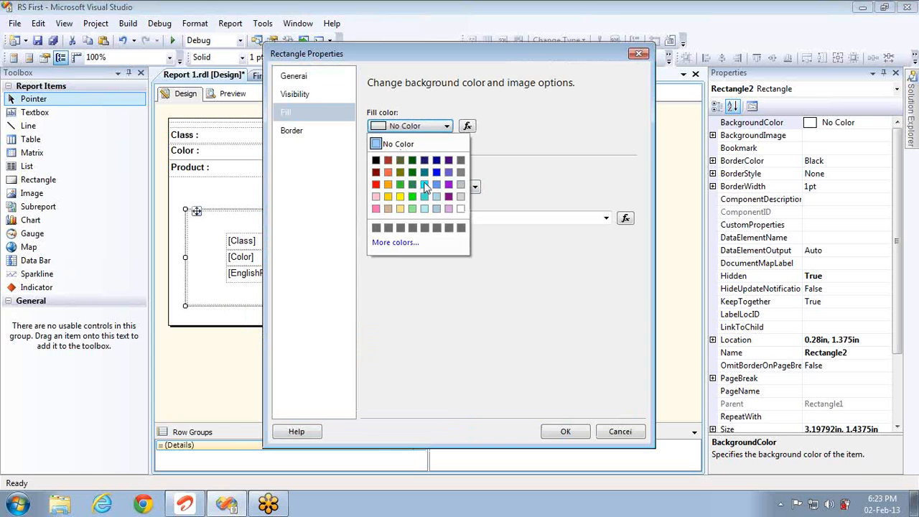
pyautogui.click(425, 188)
pyautogui.click(429, 190)
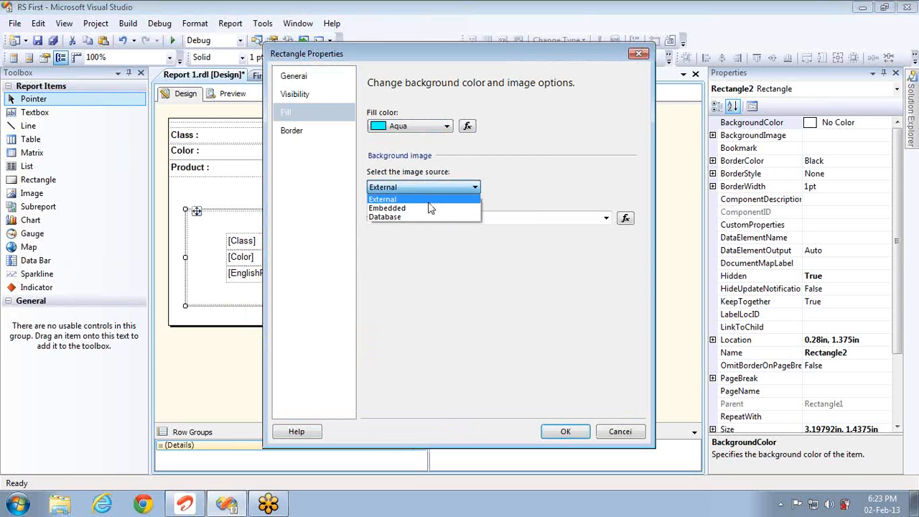
pyautogui.click(567, 431)
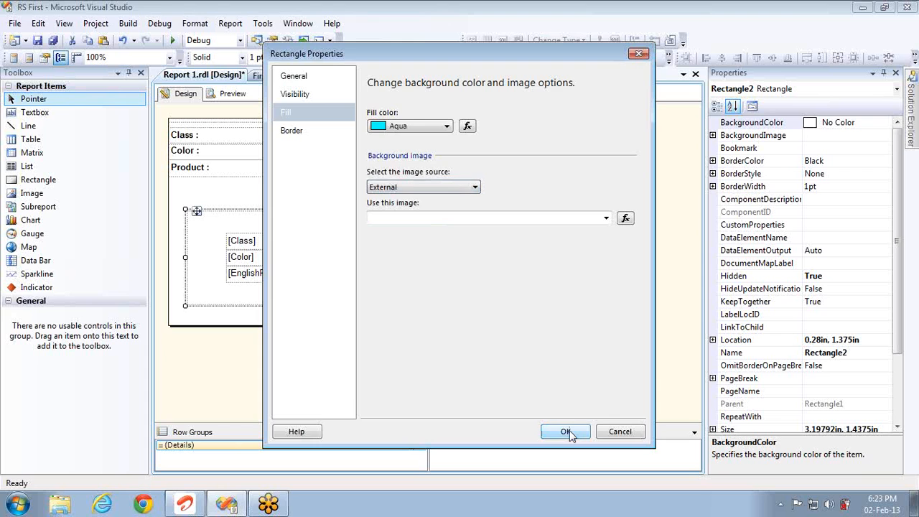
pyautogui.click(569, 430)
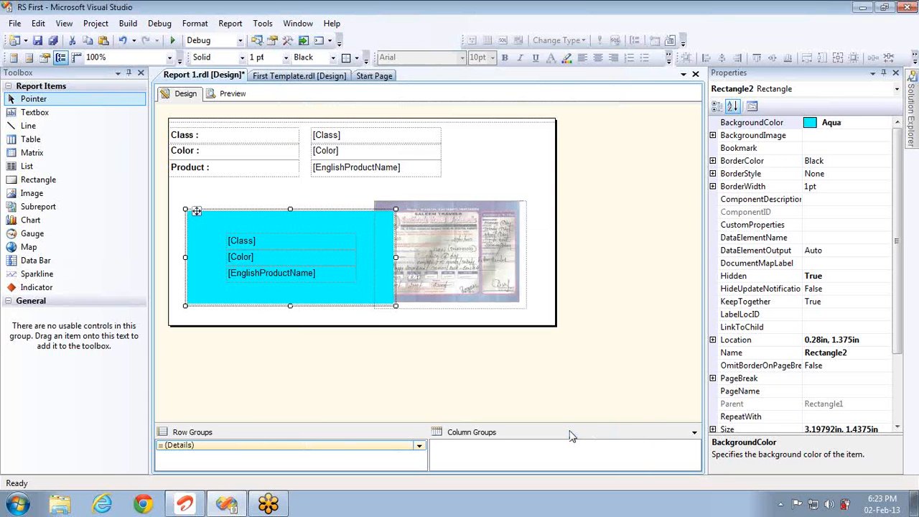
pyautogui.click(239, 91)
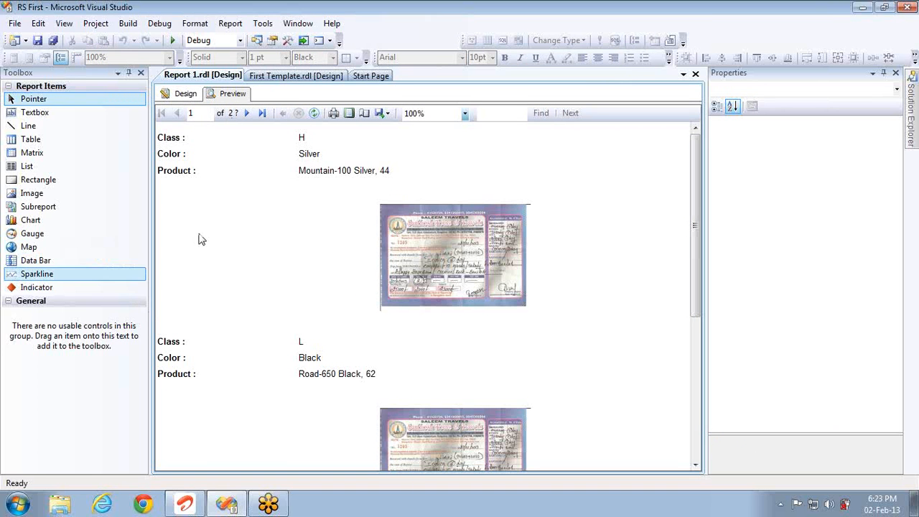
pyautogui.click(192, 95)
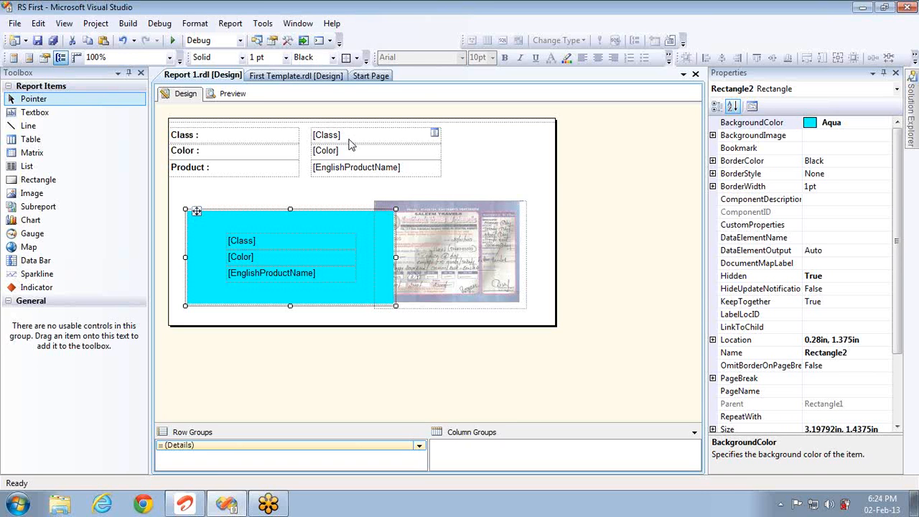
# - Review the size, visibility and action options of the image, trying the Go to report action, and discard the change
pyautogui.click(36, 194)
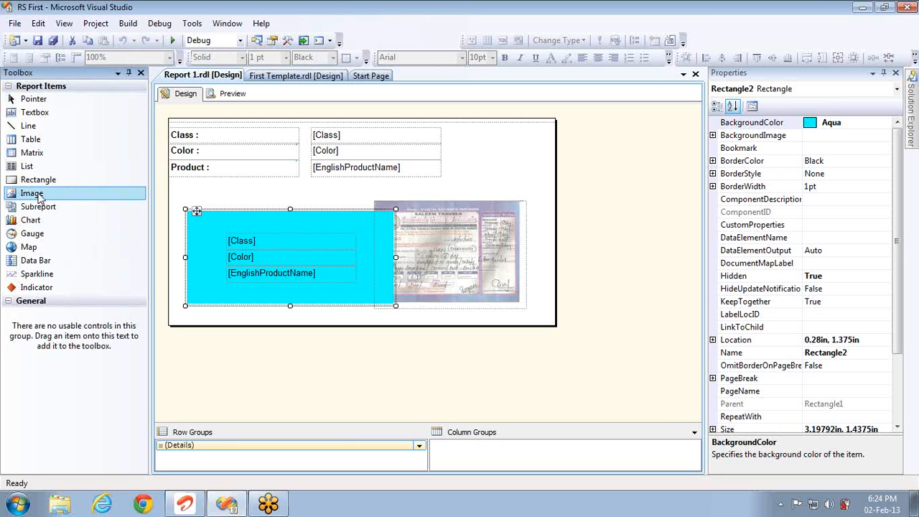
pyautogui.moveTo(39, 193); pyautogui.dragTo(458, 246)
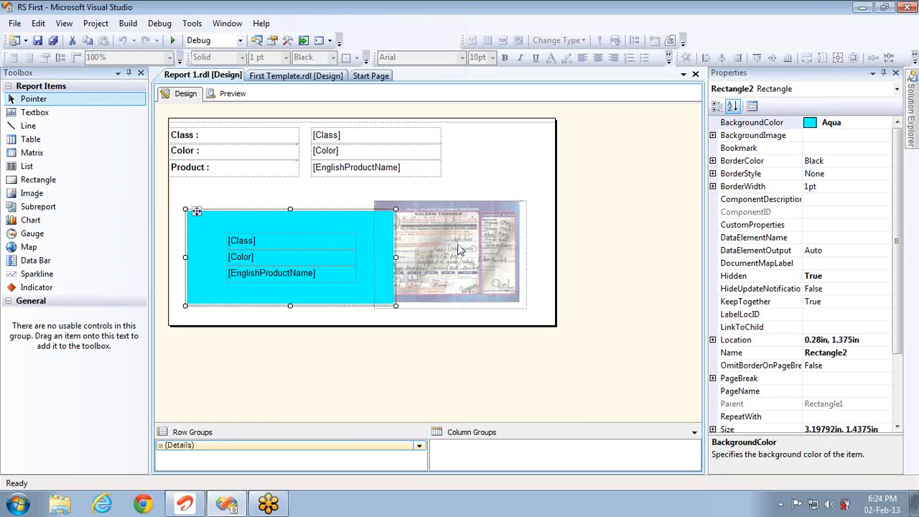
pyautogui.rightClick(460, 249)
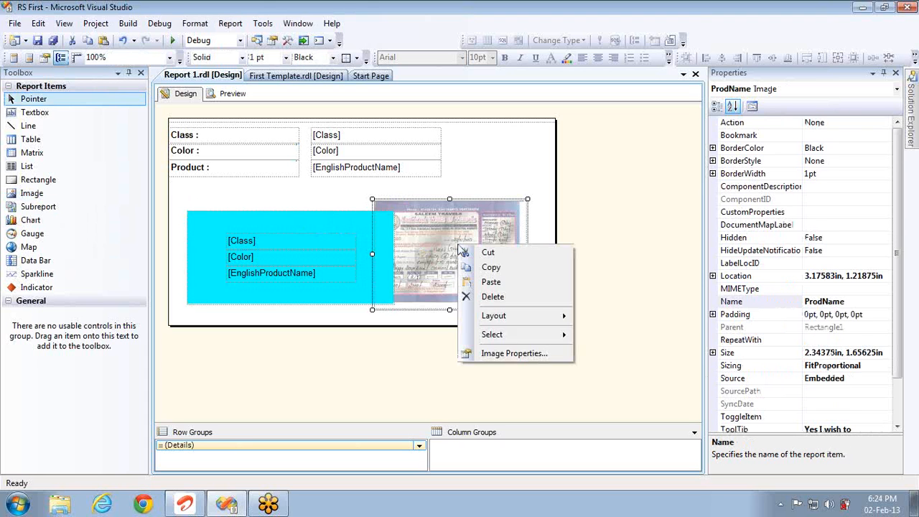
pyautogui.click(531, 354)
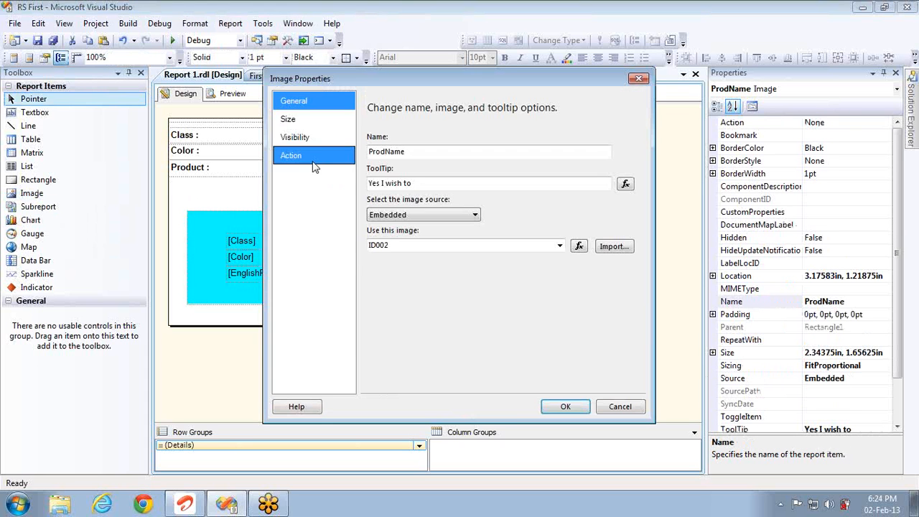
pyautogui.click(294, 122)
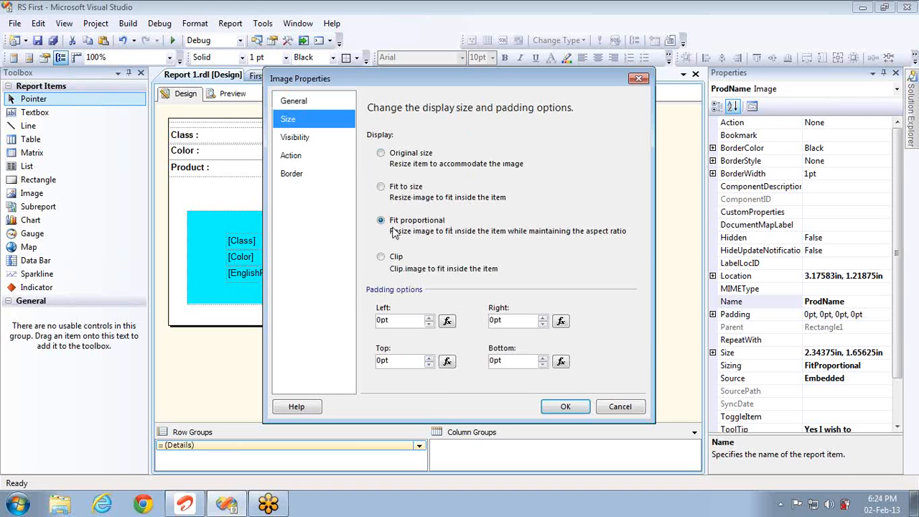
pyautogui.click(300, 144)
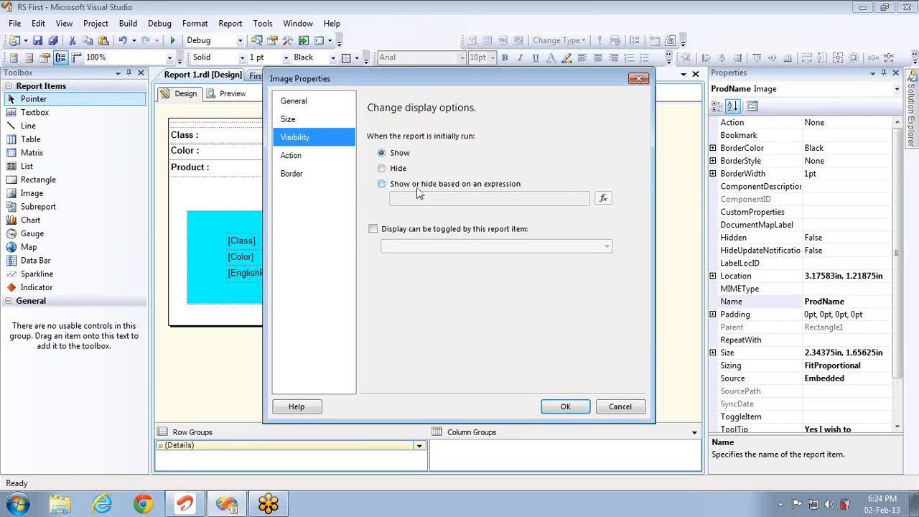
pyautogui.click(291, 156)
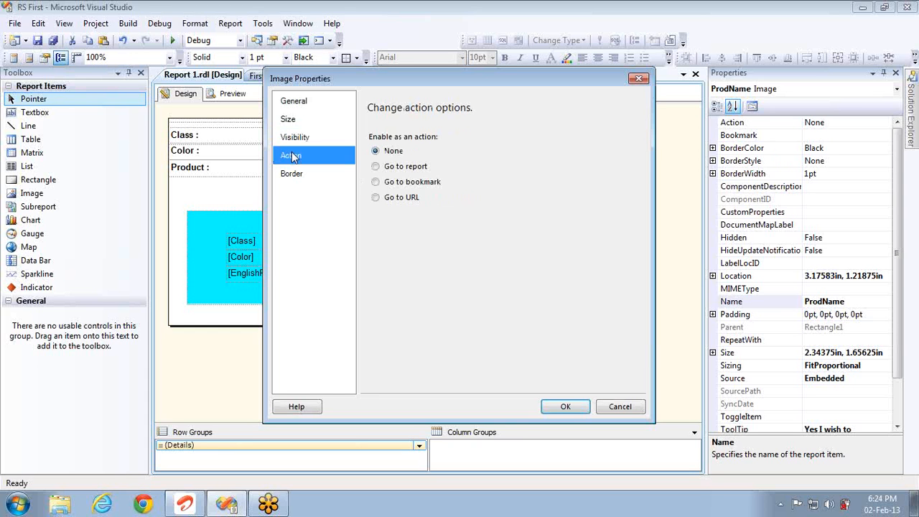
pyautogui.click(386, 170)
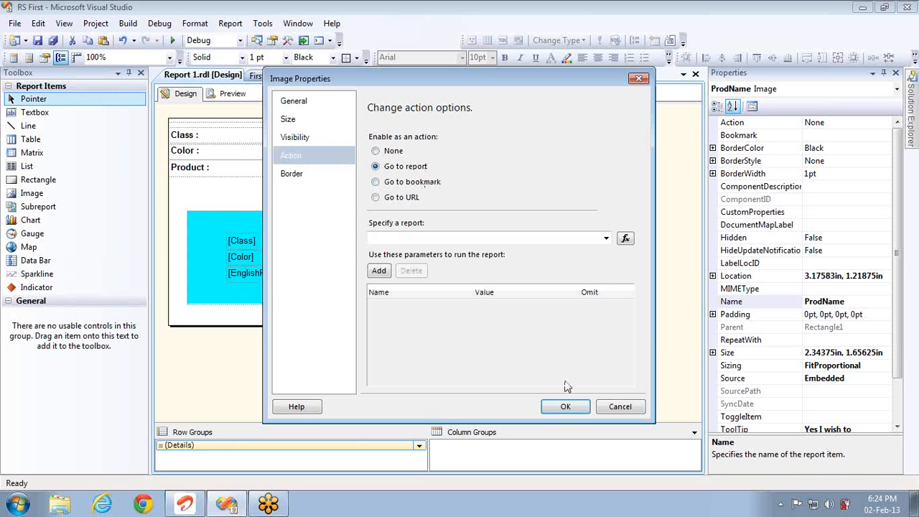
pyautogui.click(611, 410)
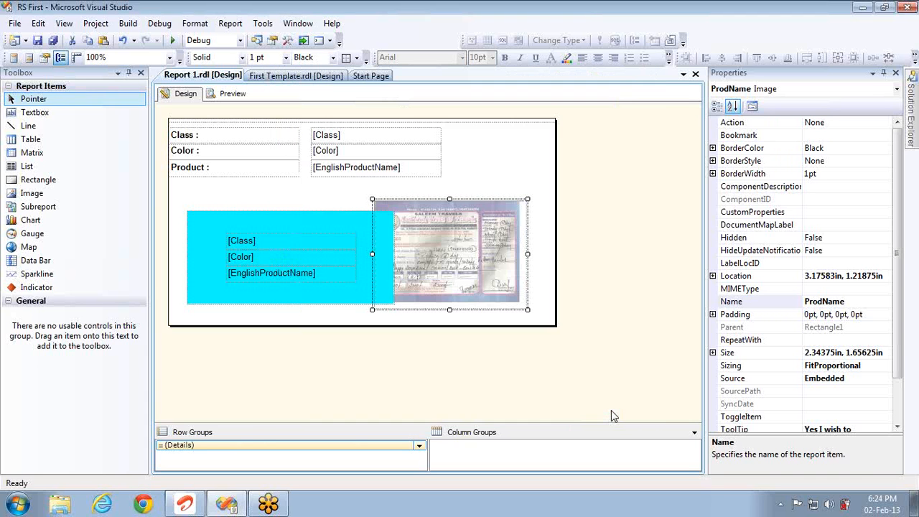
# - Review the action options of the upper EnglishProductName text box, trying Go to report, and discard the change
pyautogui.rightClick(425, 174)
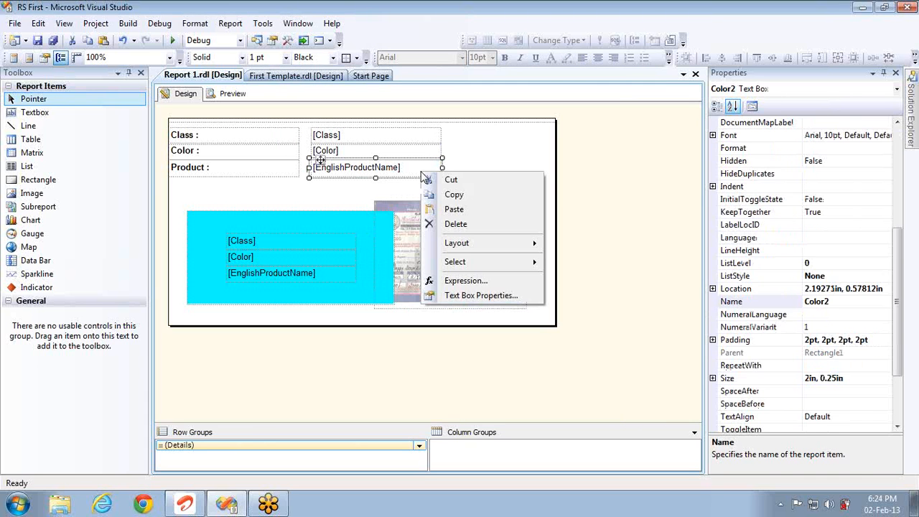
pyautogui.click(473, 295)
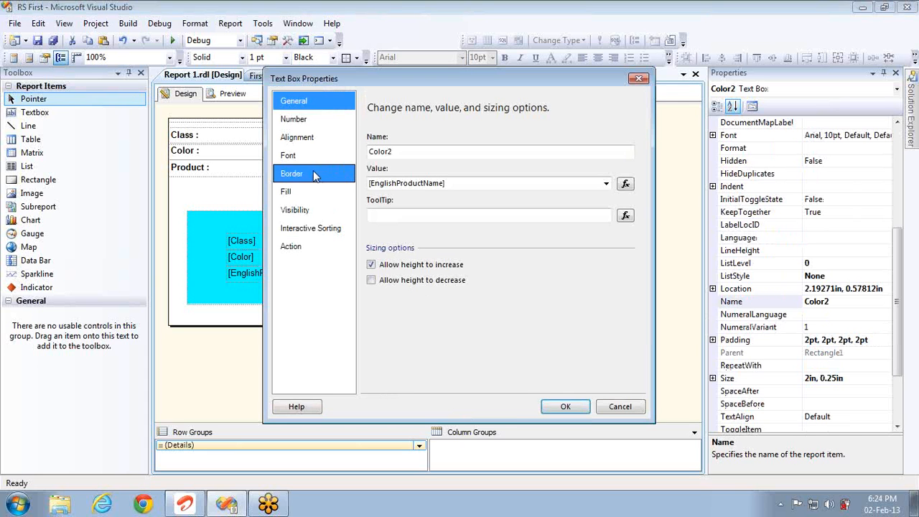
pyautogui.click(309, 248)
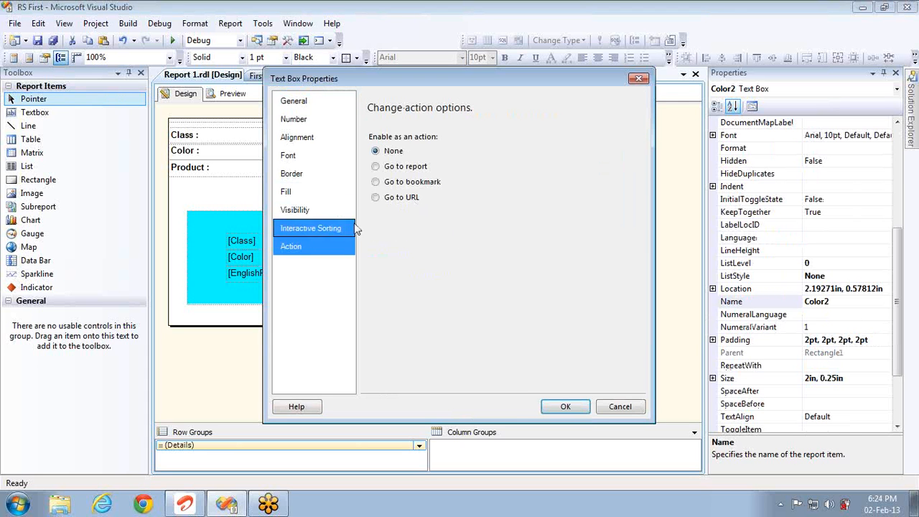
pyautogui.click(376, 167)
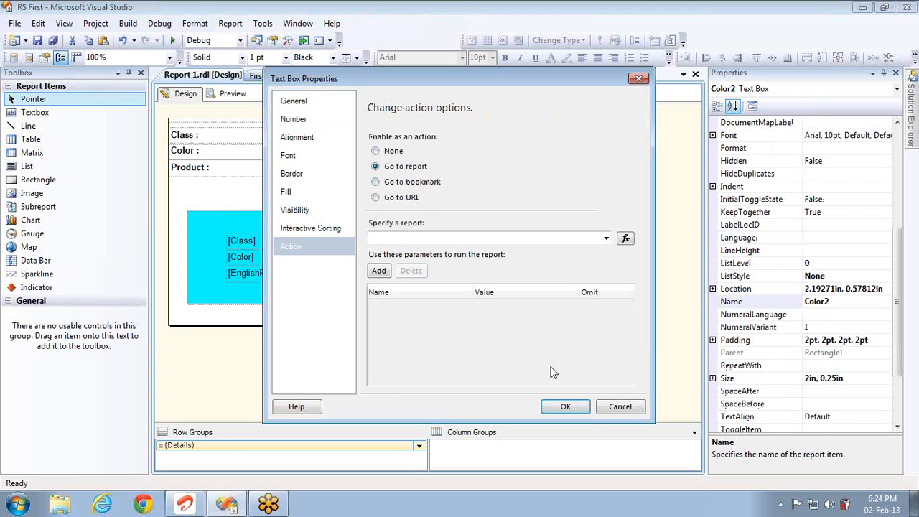
pyautogui.click(617, 407)
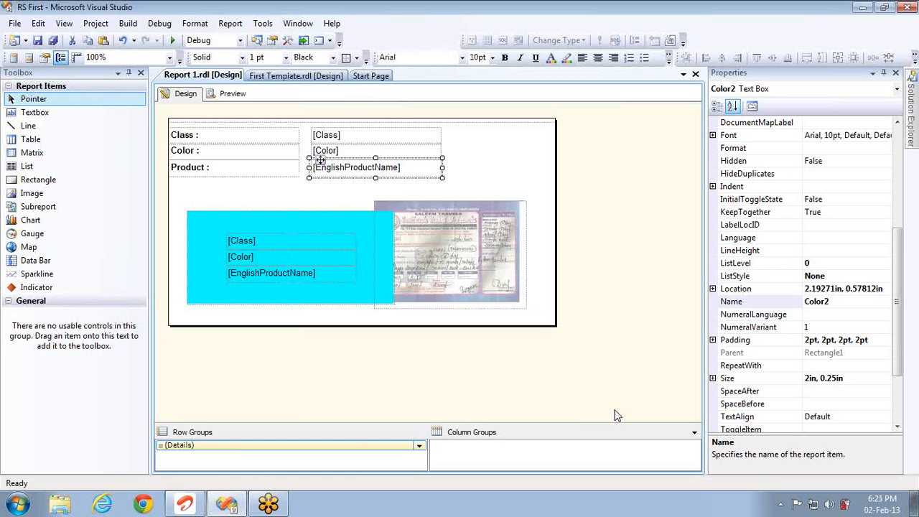
# - Try placing a 3 in by 3 in subreport beside the upper EnglishProductName field and delete it
pyautogui.click(54, 209)
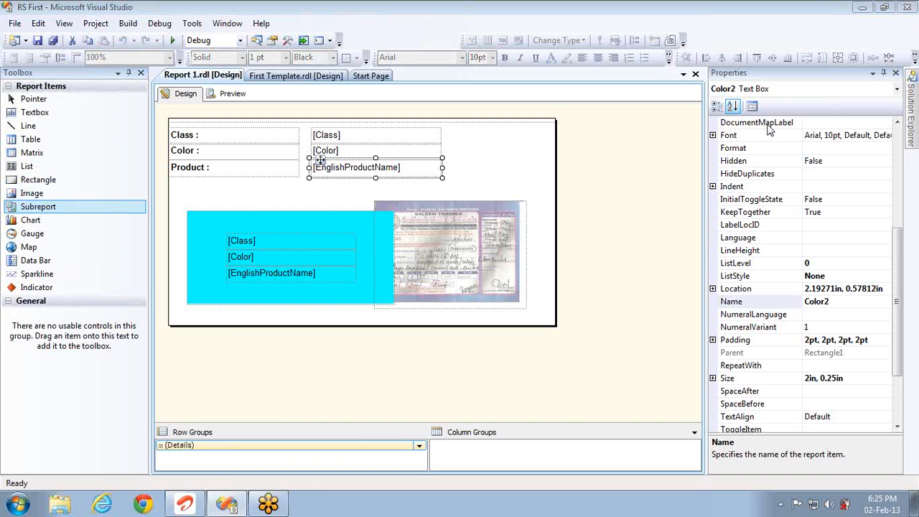
pyautogui.click(448, 176)
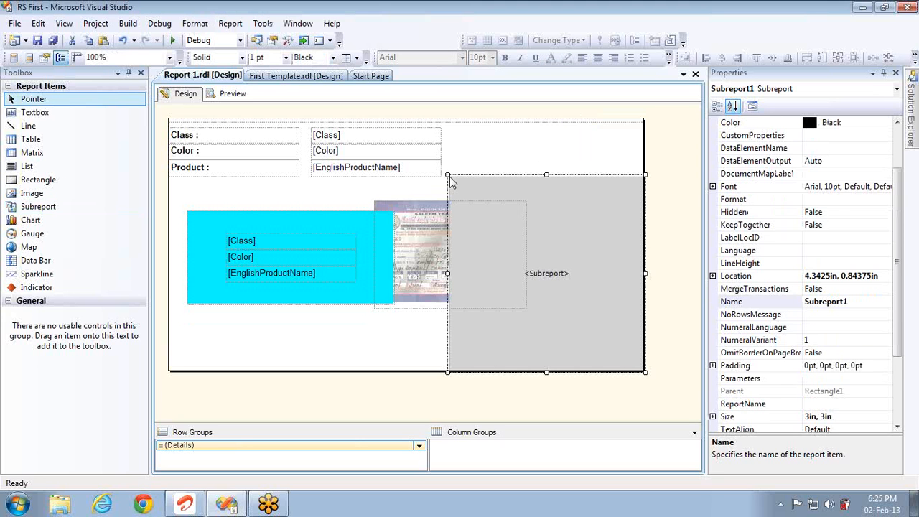
pyautogui.press('Delete')
# - Delete the whole list with all its contents, clearing the report body
pyautogui.hotkey('ctrl', 'a')
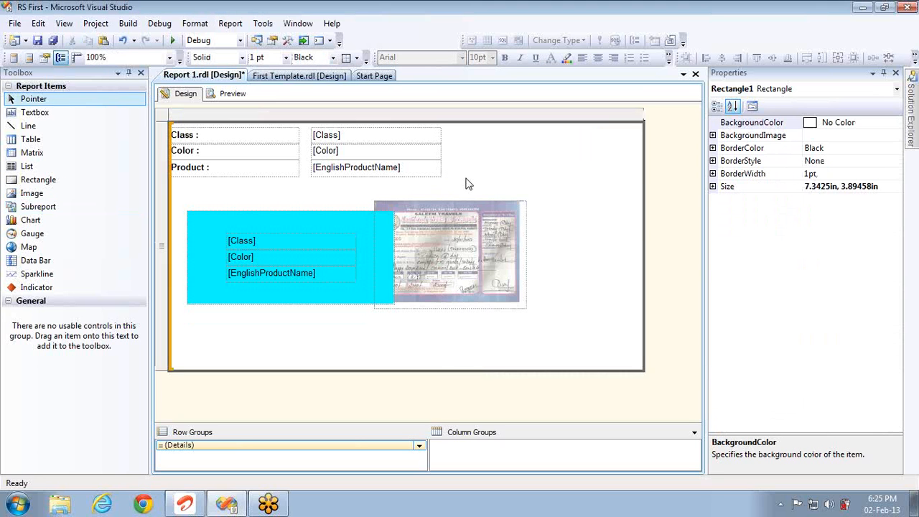
pyautogui.press('Delete')
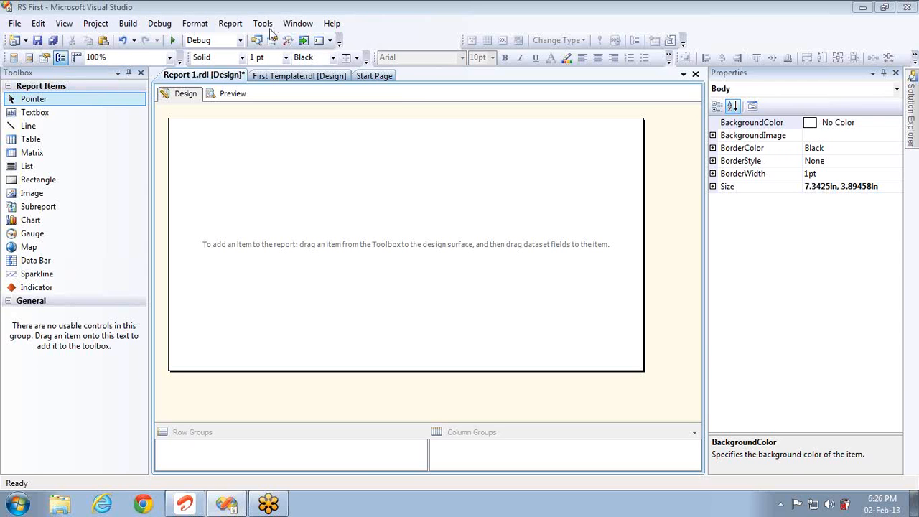
# - Rename the Report 1.rdl file in the project as Class Report.rdl
pyautogui.click(256, 42)
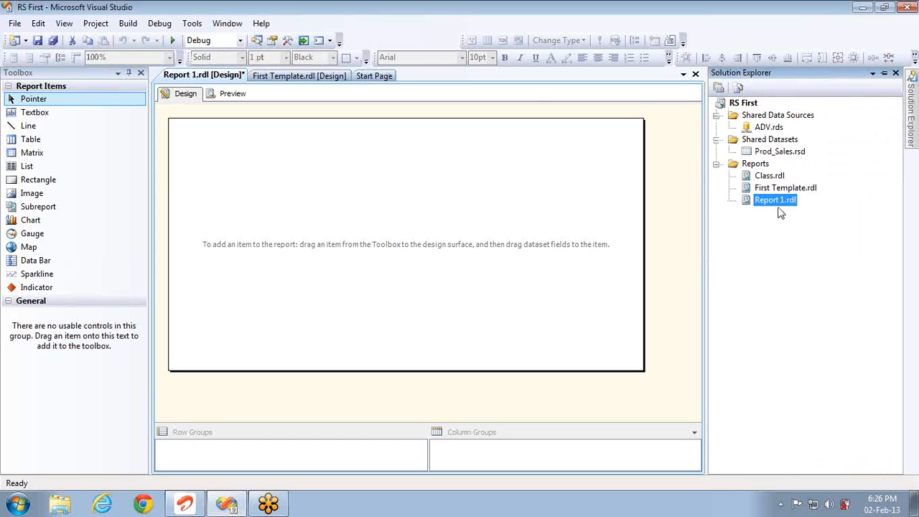
pyautogui.click(772, 203)
pyautogui.press('End')
pyautogui.hotkey('shift', 'Home')
pyautogui.write('Class Report')
pyautogui.press('Return')
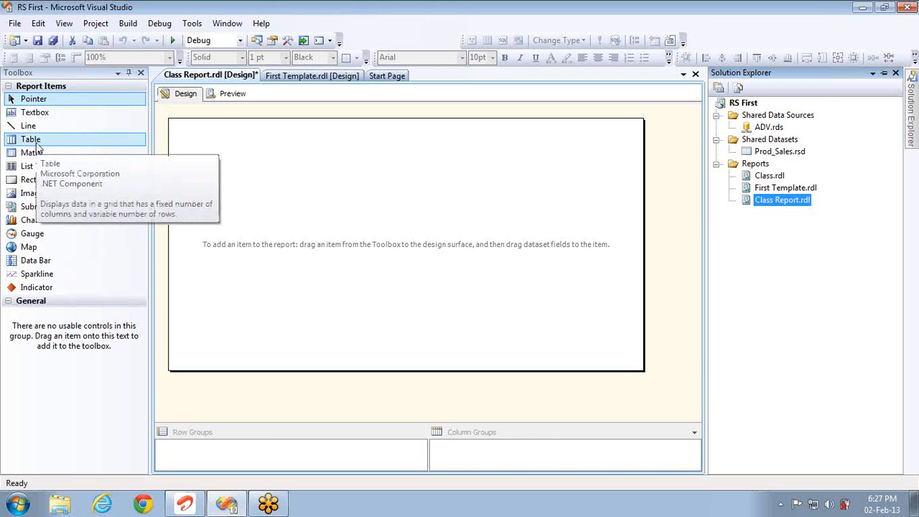
# - Add a matrix to the empty report body, with Class from the ADV Embed dataset as rows and SalesAmount as data
pyautogui.moveTo(31, 152); pyautogui.dragTo(213, 140)
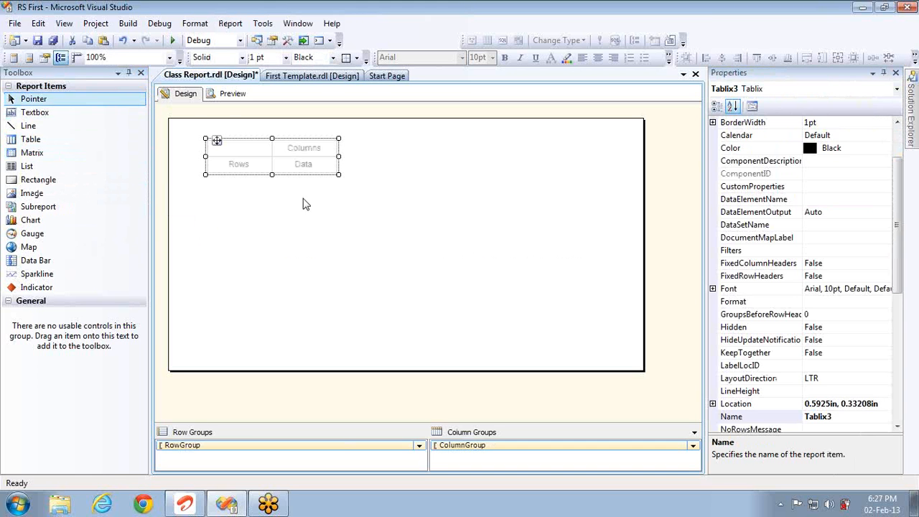
pyautogui.click(267, 164)
pyautogui.moveTo(295, 178)
pyautogui.moveTo(370, 178)
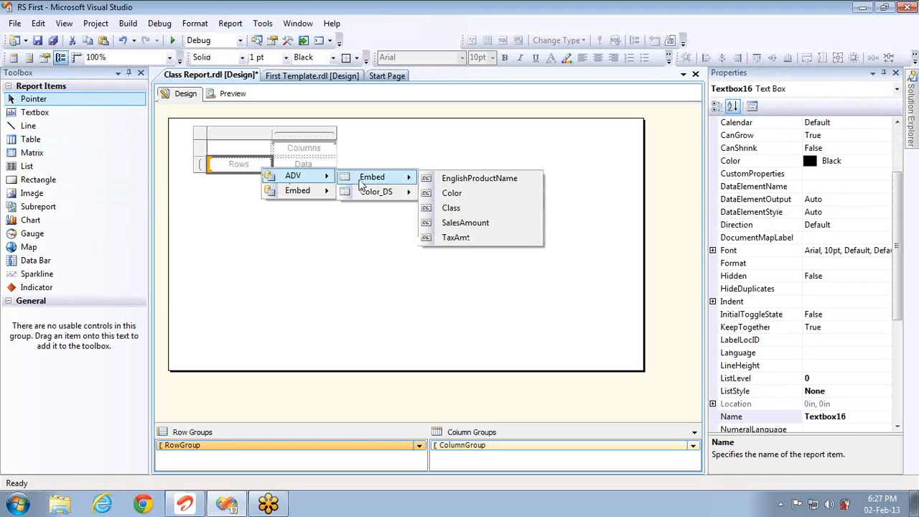
pyautogui.click(444, 207)
pyautogui.click(330, 164)
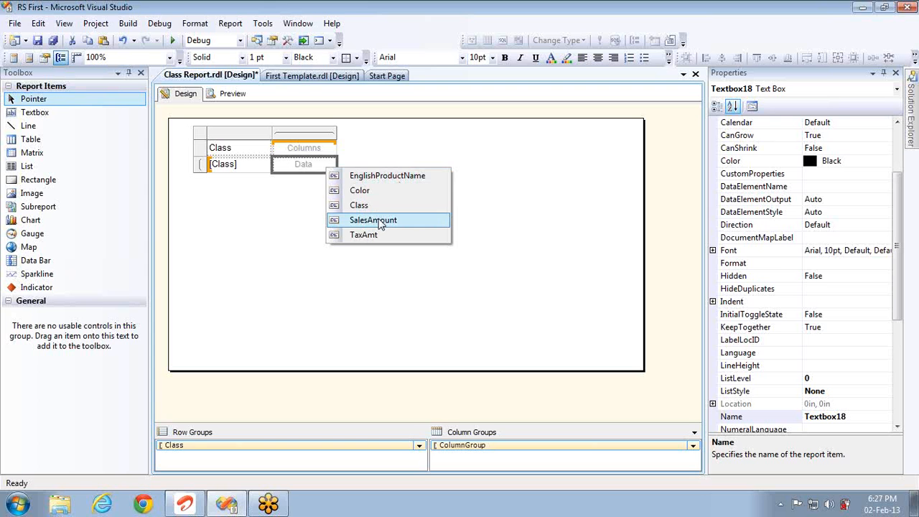
pyautogui.click(380, 222)
# - Insert a column inside the group after Sales Amount, split its merged heading cell, and fill the new data cell with TaxAmt
pyautogui.rightClick(305, 138)
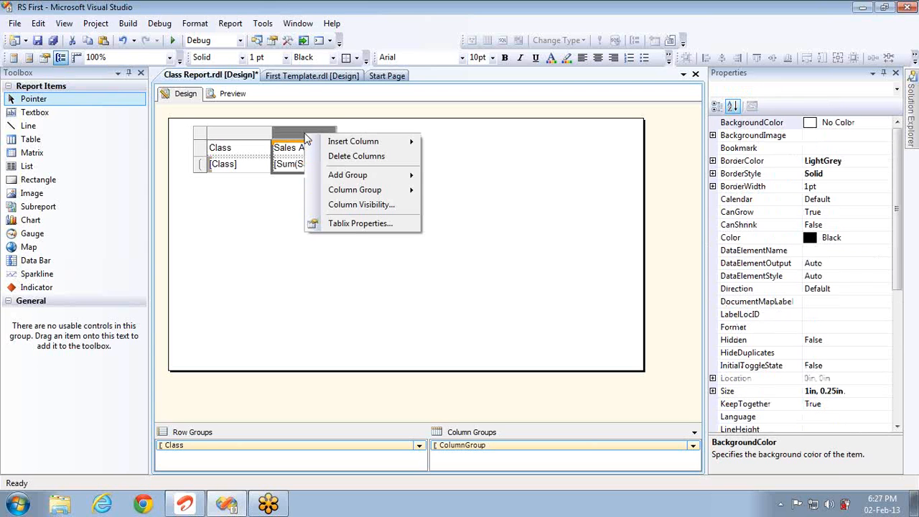
pyautogui.moveTo(387, 142)
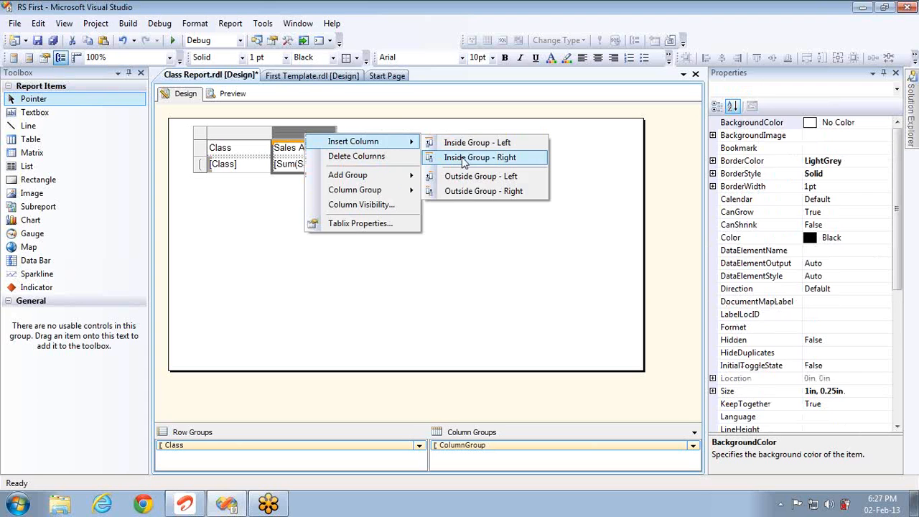
pyautogui.click(463, 159)
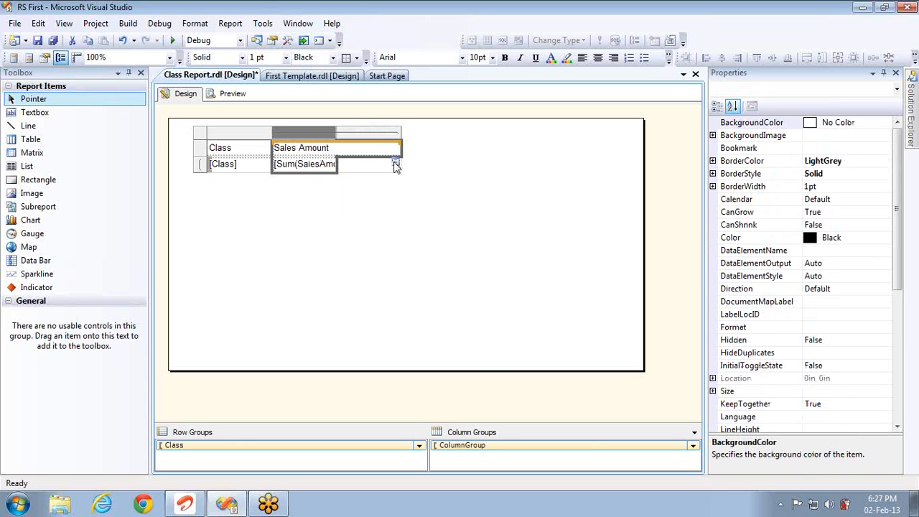
pyautogui.rightClick(374, 152)
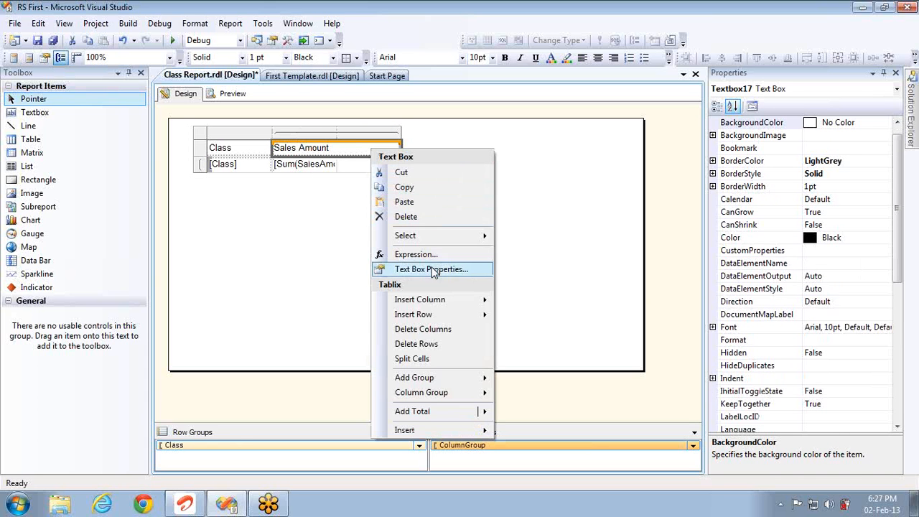
pyautogui.click(412, 358)
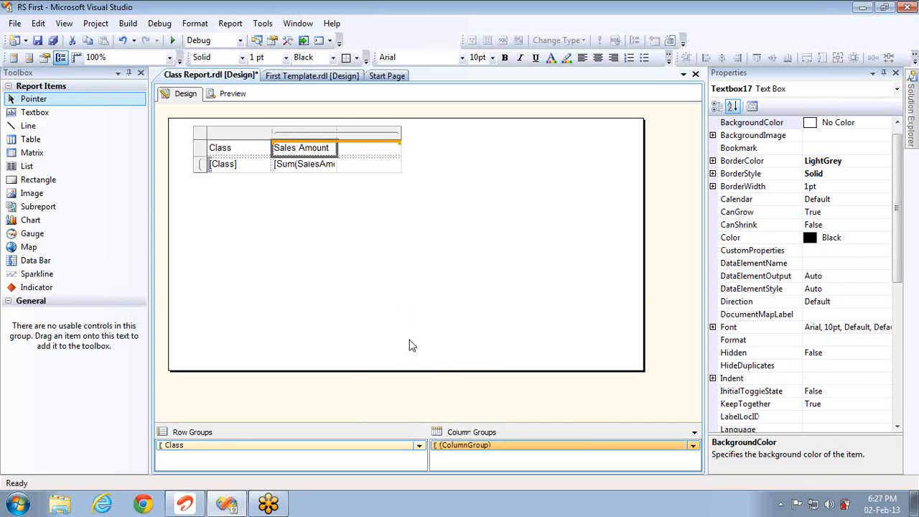
pyautogui.click(395, 163)
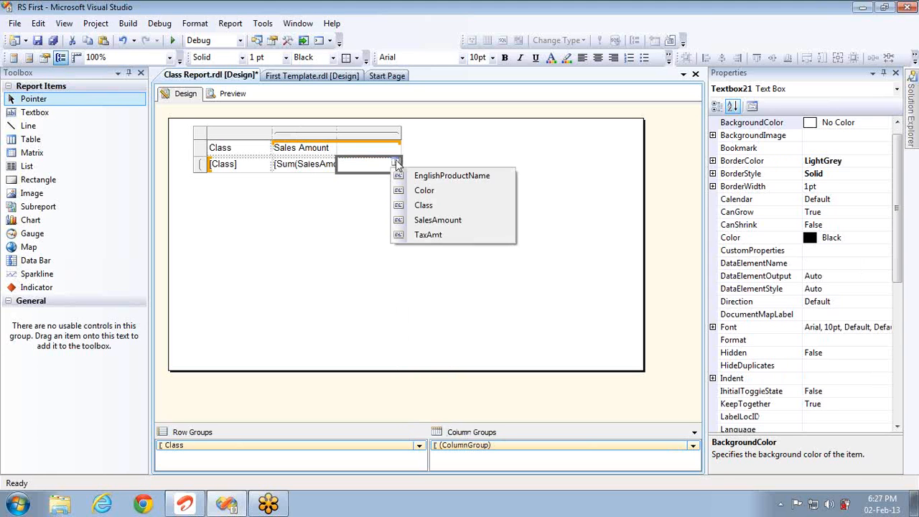
pyautogui.click(431, 234)
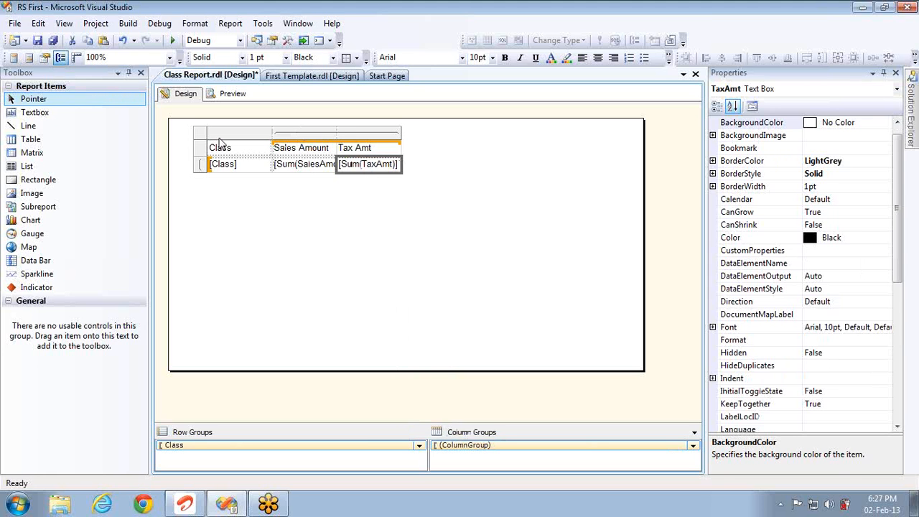
# - Move the matrix to the body's upper-left corner and widen Class to about 1.49 in, Sales Amount to about 2.16 in, and Tax Amt
pyautogui.moveTo(201, 139); pyautogui.dragTo(192, 117)
pyautogui.press('Left')
pyautogui.press('Left')
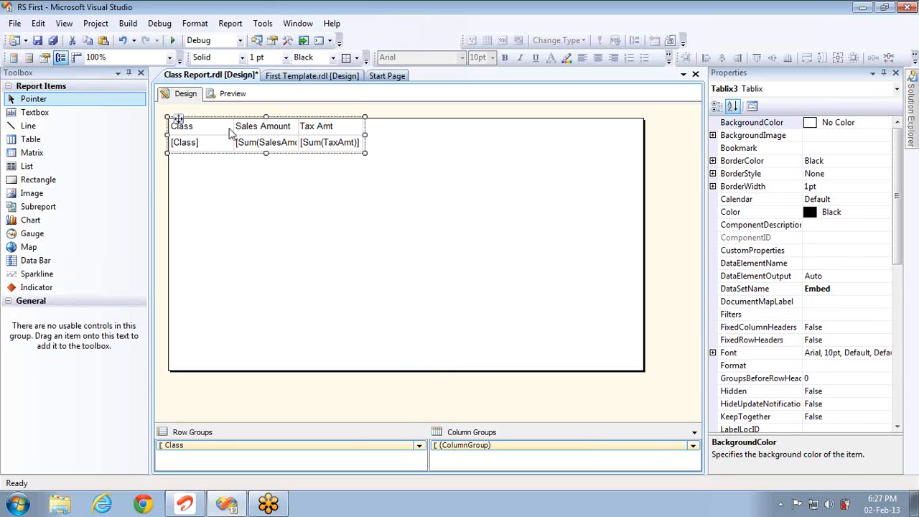
pyautogui.click(230, 132)
pyautogui.moveTo(233, 112); pyautogui.dragTo(264, 112)
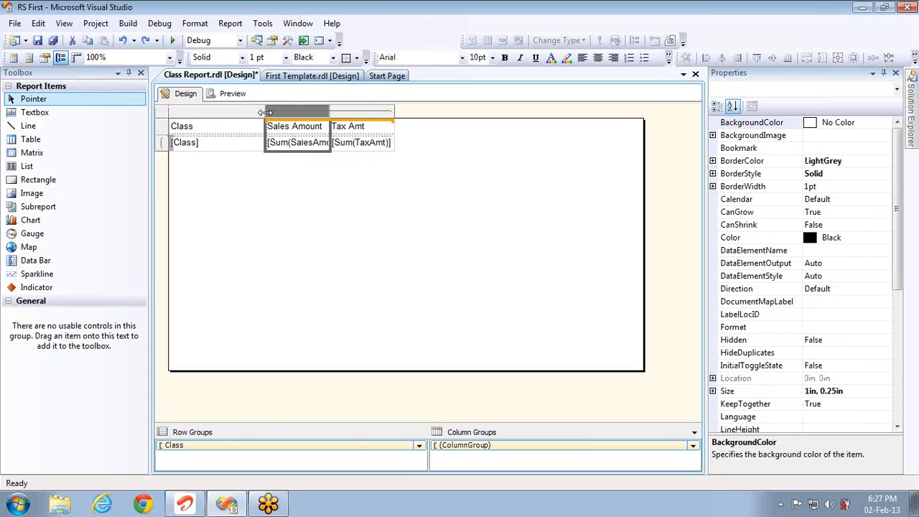
pyautogui.moveTo(327, 113); pyautogui.dragTo(405, 112)
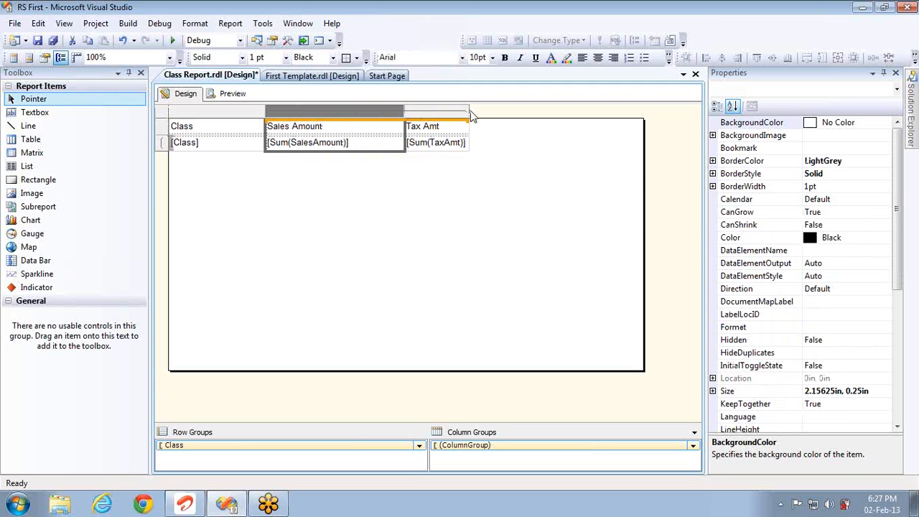
pyautogui.moveTo(468, 112); pyautogui.dragTo(517, 113)
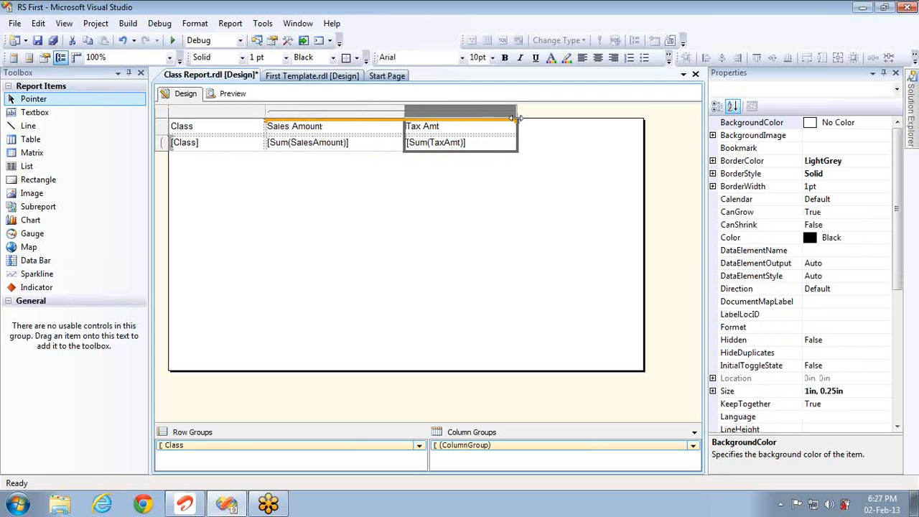
# - Shrink the report body to fit the matrix by entering a body size of 0in, 0
pyautogui.click(422, 241)
pyautogui.press('F4')
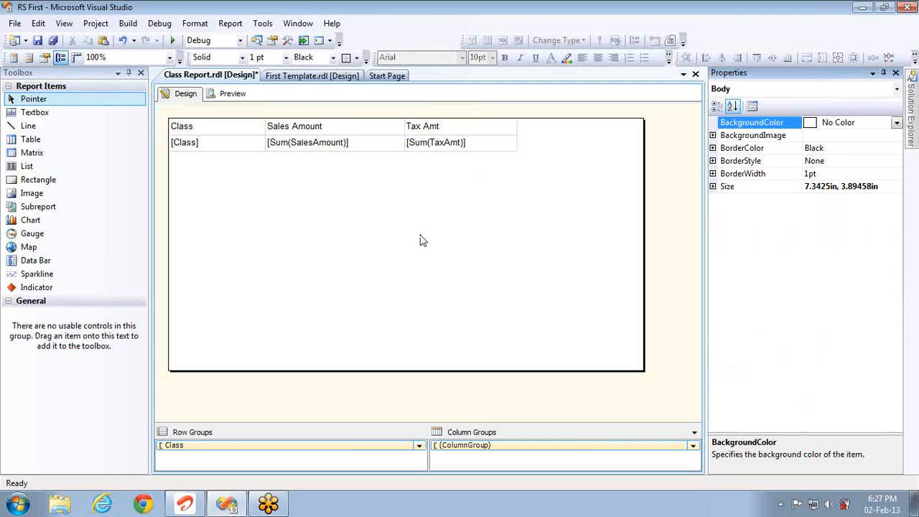
pyautogui.click(880, 186)
pyautogui.write('0in, 0')
pyautogui.press('Return')
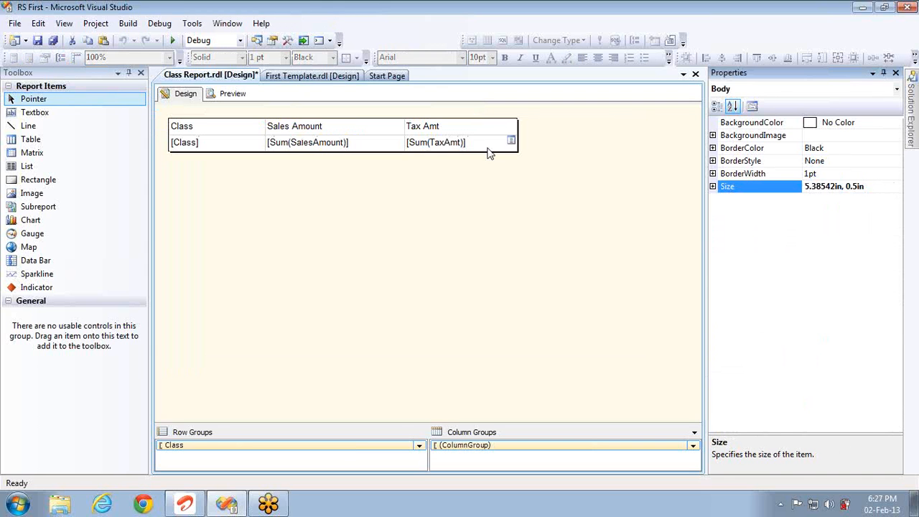
# - Clear the Class heading cell and make the [Class] cell and the Sales Amount and Tax Amt headings bold
pyautogui.click(195, 136)
pyautogui.press('Delete')
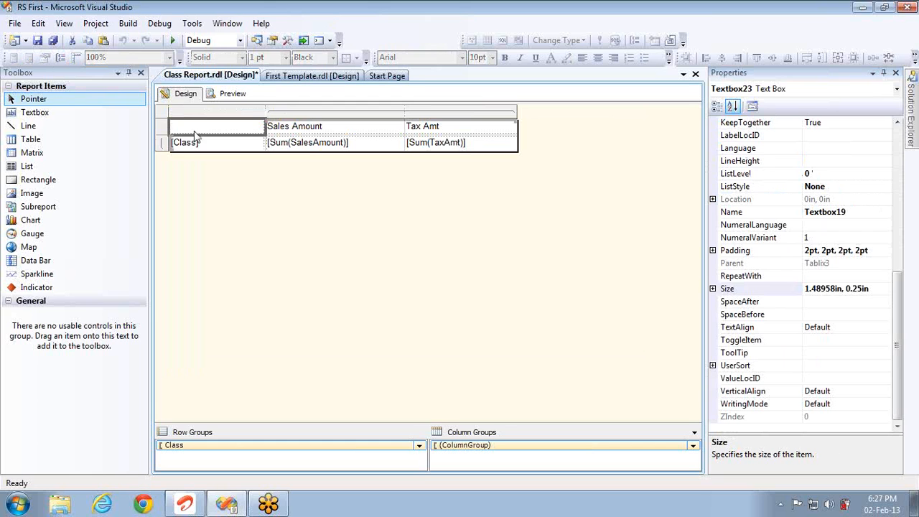
pyautogui.click(242, 148)
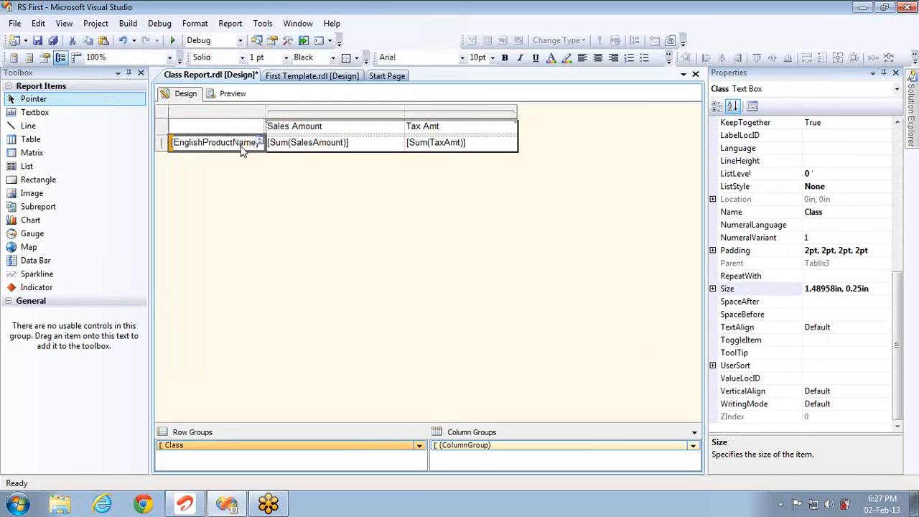
pyautogui.hotkey('ctrl', 'z')
pyautogui.click(242, 148)
pyautogui.click(319, 126)
pyautogui.keyDown('ctrl'); pyautogui.click(466, 134); pyautogui.keyUp('ctrl')
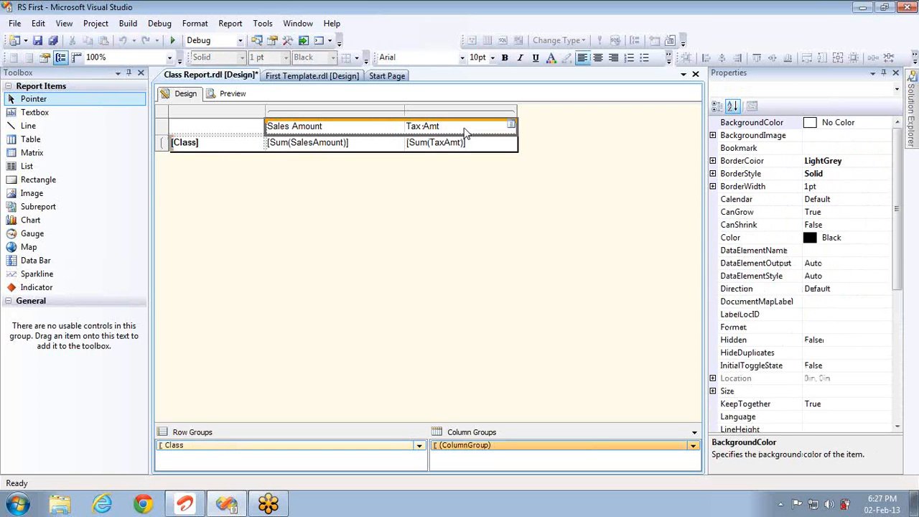
pyautogui.hotkey('ctrl', 'b')
# - Preview the class report, return to the design, and right-align the Sales Amount and Tax Amt columns
pyautogui.click(240, 94)
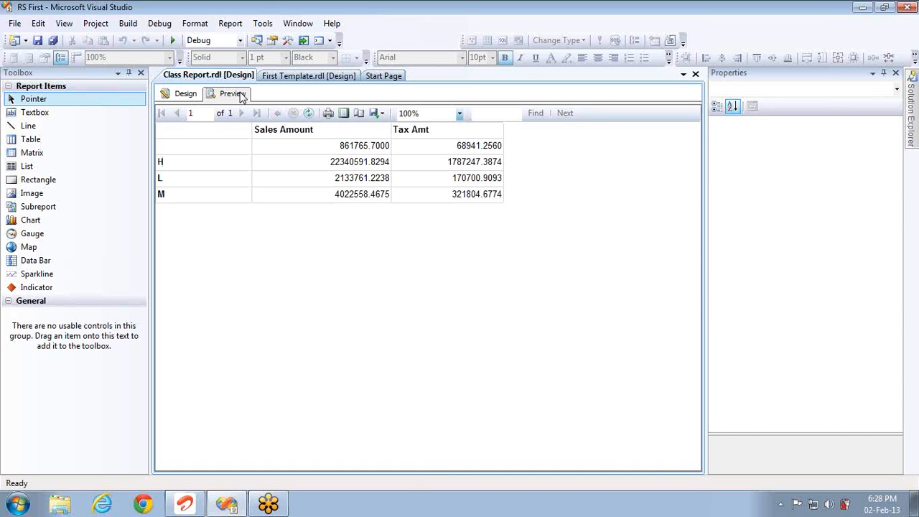
pyautogui.click(180, 94)
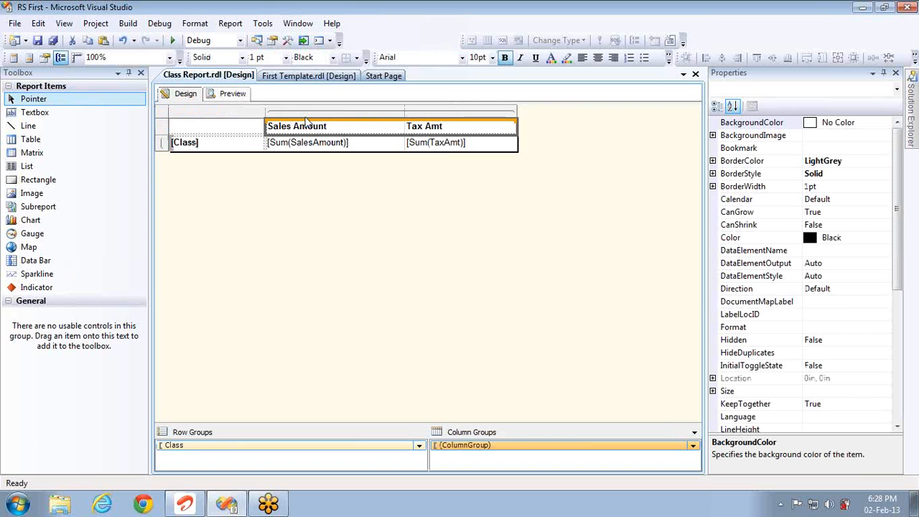
pyautogui.click(310, 111)
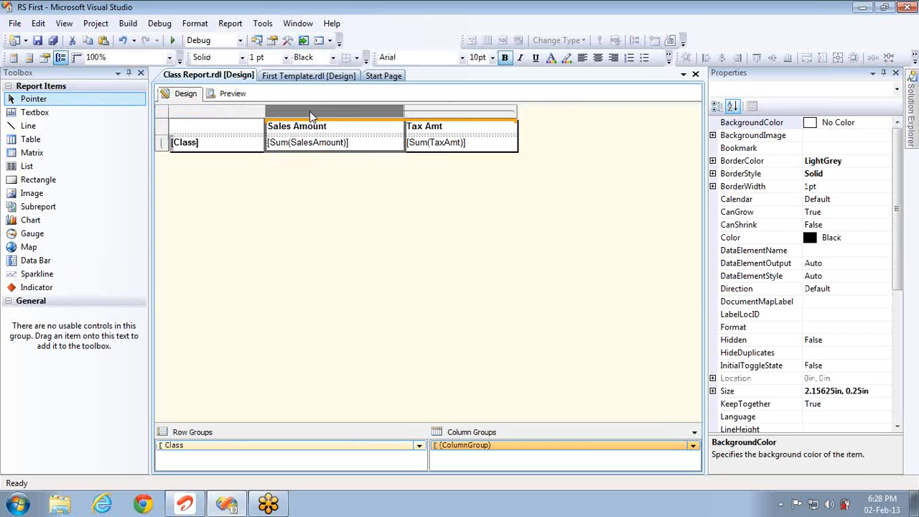
pyautogui.keyDown('ctrl'); pyautogui.click(420, 111); pyautogui.keyUp('ctrl')
pyautogui.click(613, 59)
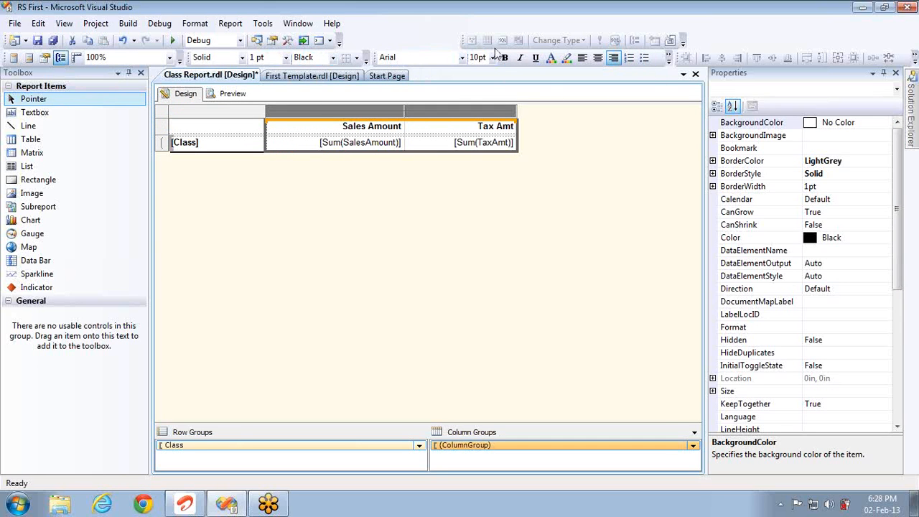
# - Duplicate Class Report.rdl within the project's Reports folder
pyautogui.click(273, 40)
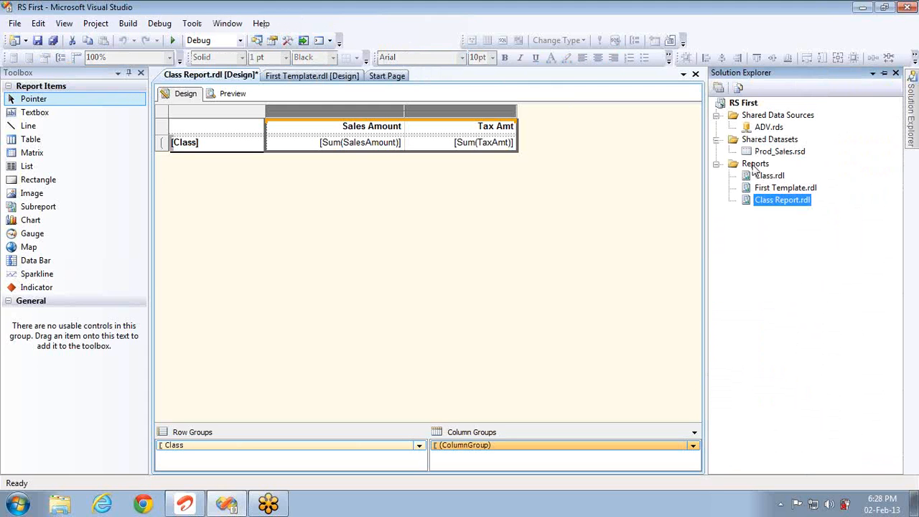
pyautogui.hotkey('ctrl', 'c')
pyautogui.hotkey('ctrl', 'v')
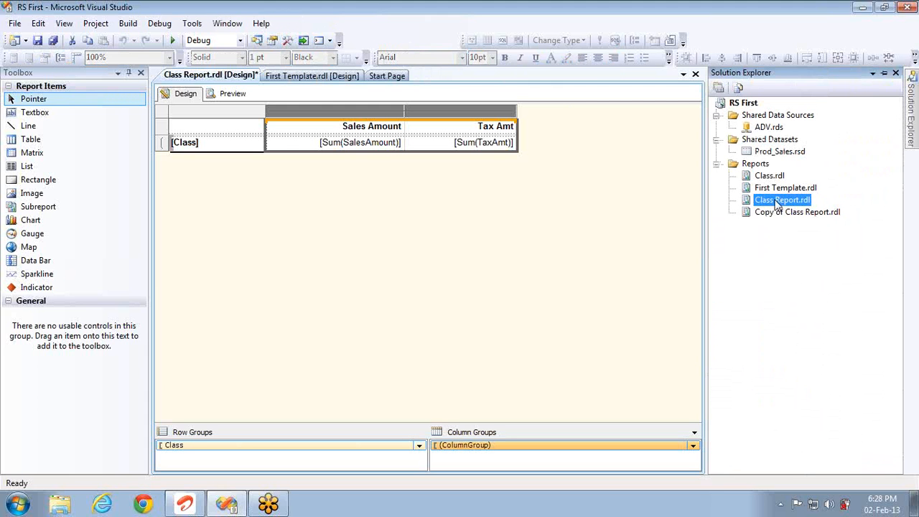
# - Rename the copied report file as Color Report.rdl
pyautogui.click(784, 214)
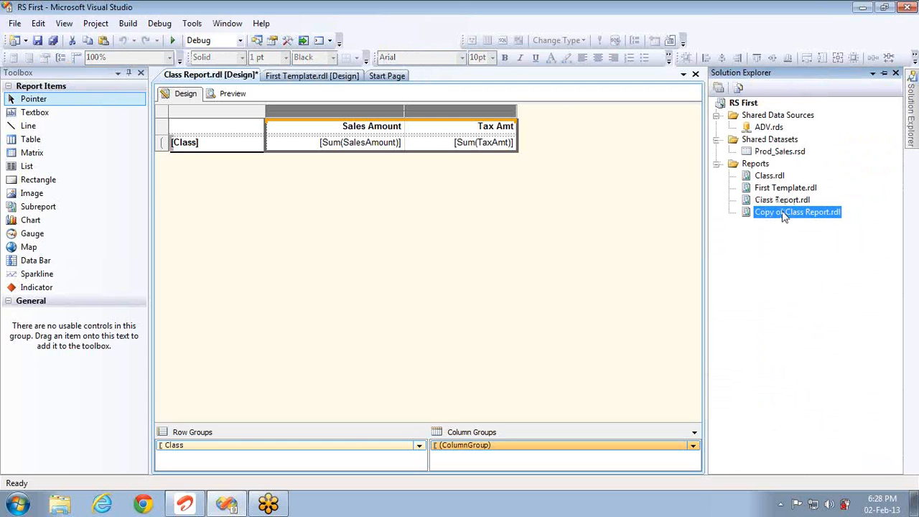
pyautogui.click(784, 214)
pyautogui.click(783, 211)
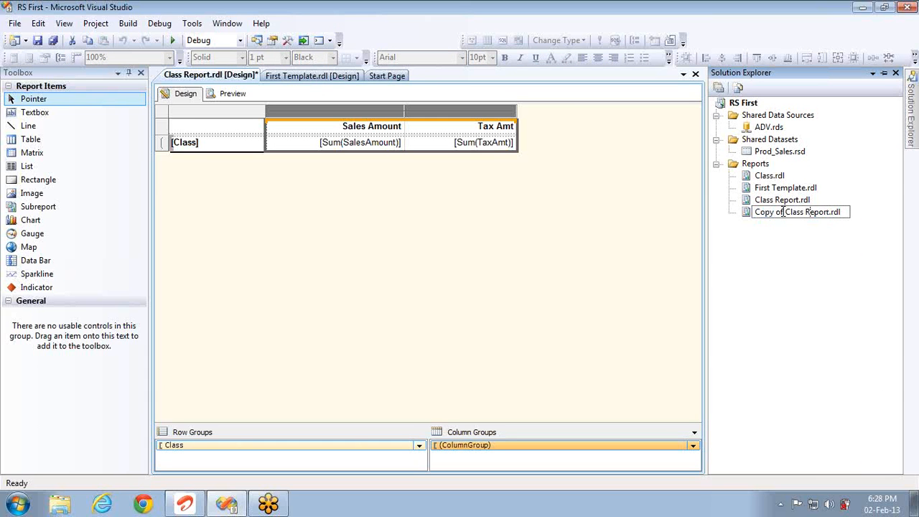
pyautogui.hotkey('ctrl', 'shift', 'Left')
pyautogui.hotkey('ctrl', 'shift', 'Left')
pyautogui.hotkey('ctrl', 'shift', 'Left')
pyautogui.write('Col')
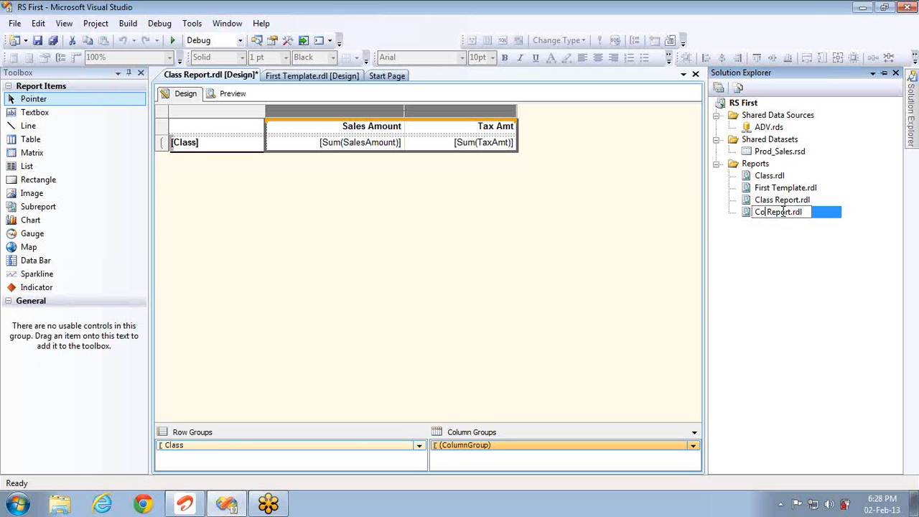
pyautogui.write('or')
pyautogui.press('Return')
# - Open Color Report.rdl, replace the Class field in the row cell with Color, and preview the report
pyautogui.doubleClick(780, 213)
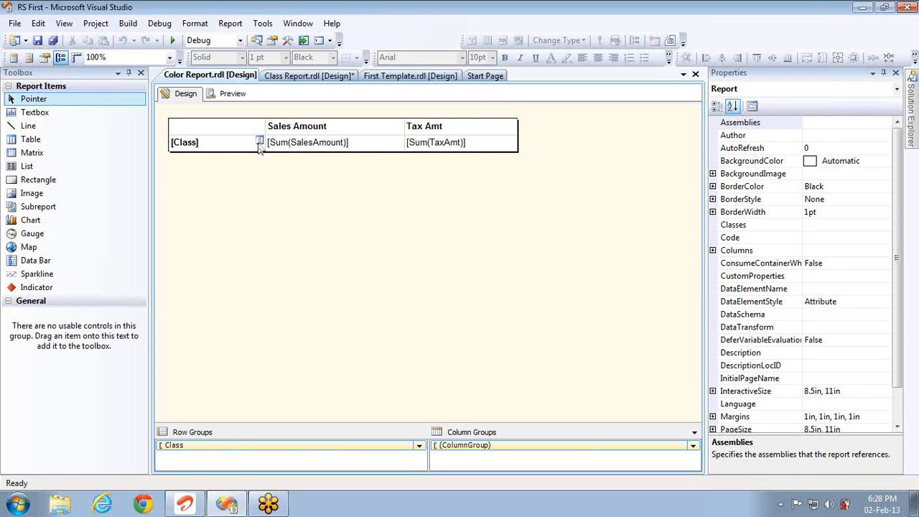
pyautogui.click(260, 143)
pyautogui.click(280, 172)
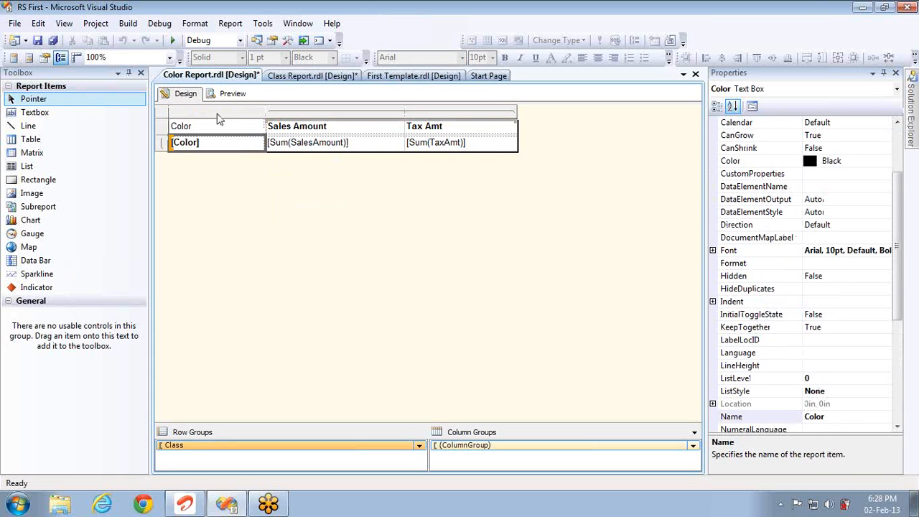
pyautogui.click(224, 93)
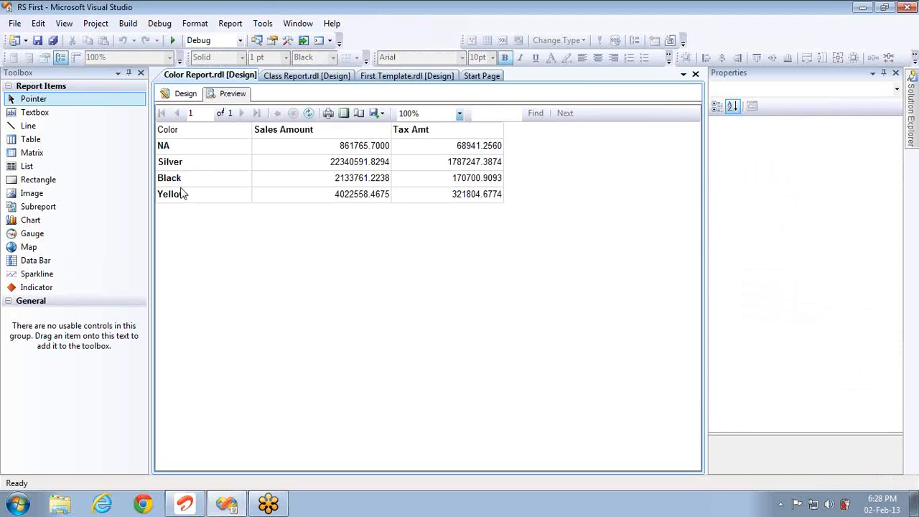
# - Return Color Report.rdl to its design and right-align the Sales Amount and Tax Amt columns
pyautogui.click(188, 97)
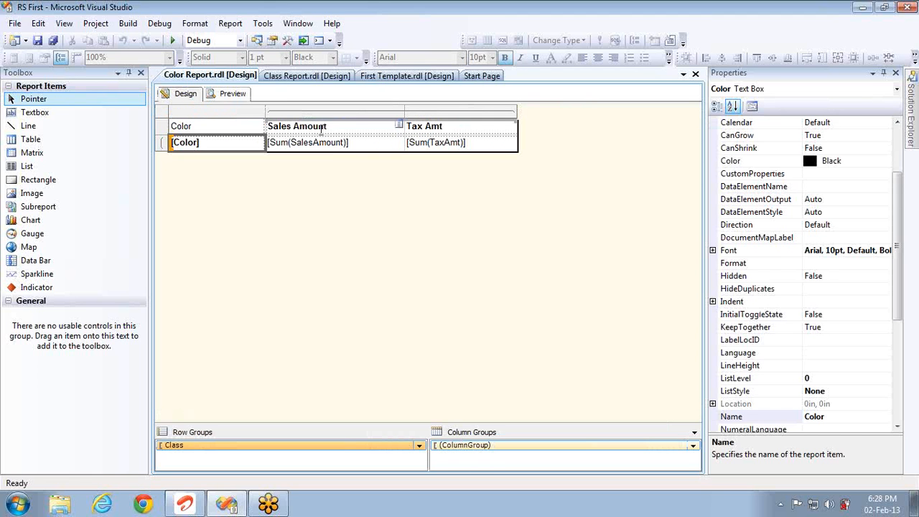
pyautogui.click(334, 112)
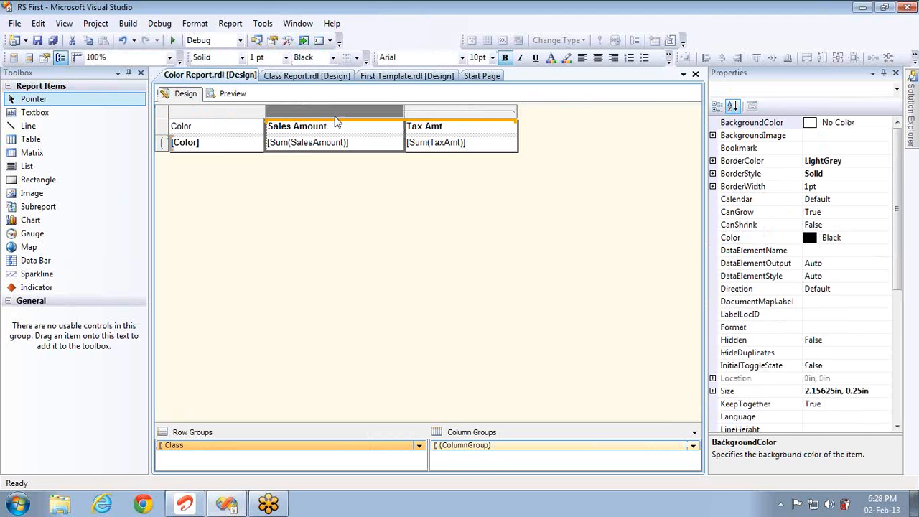
pyautogui.keyDown('ctrl'); pyautogui.click(432, 115); pyautogui.keyUp('ctrl')
pyautogui.click(613, 61)
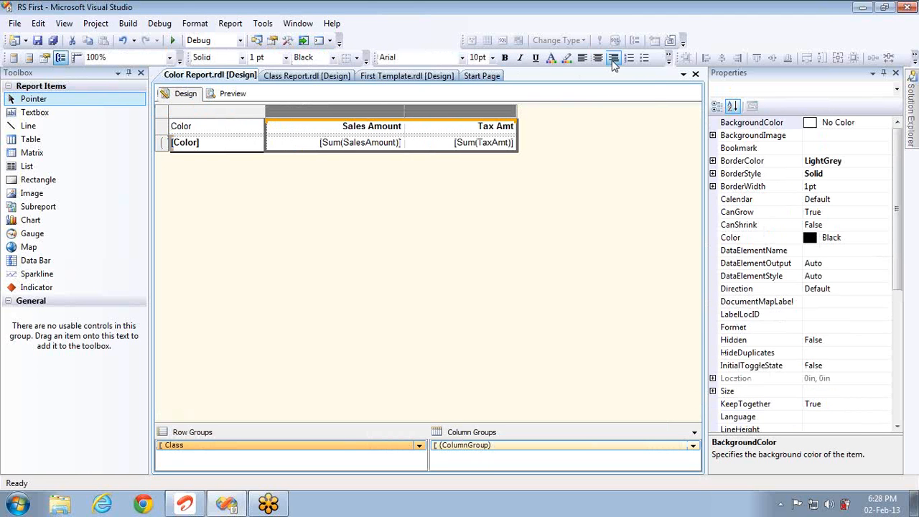
# - Check the corner header cell in Class Report.rdl and clear the Color heading from that cell in Color Report.rdl
pyautogui.click(294, 83)
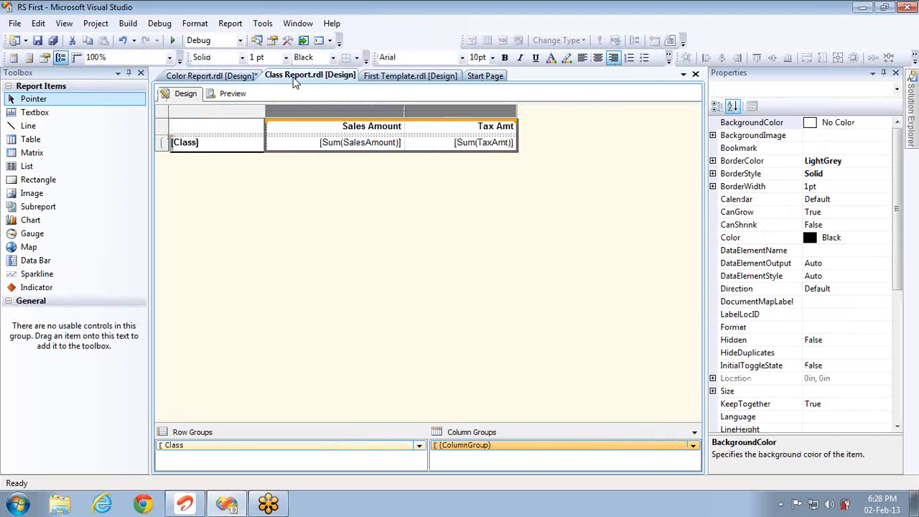
pyautogui.click(214, 76)
pyautogui.click(209, 132)
pyautogui.press('Delete')
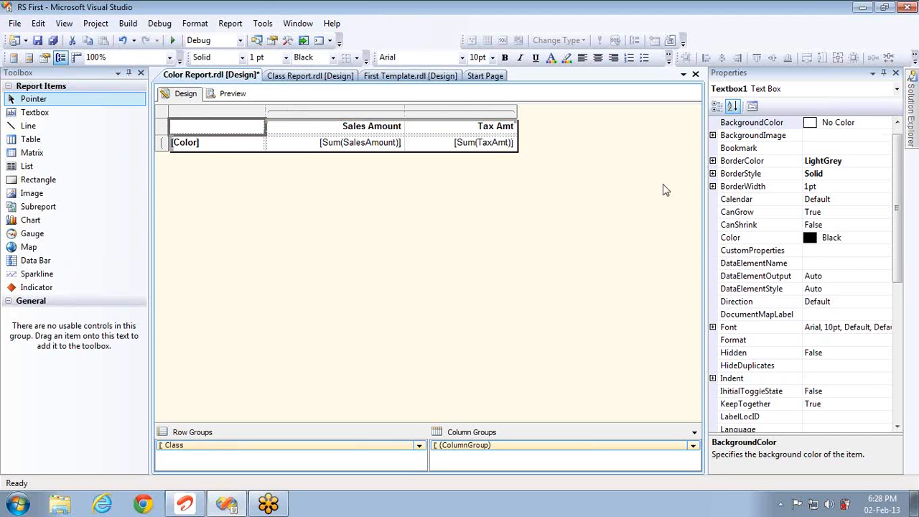
# - Duplicate Color Report.rdl within the project's Reports folder and rename the copy as Product Report.rdl
pyautogui.click(257, 41)
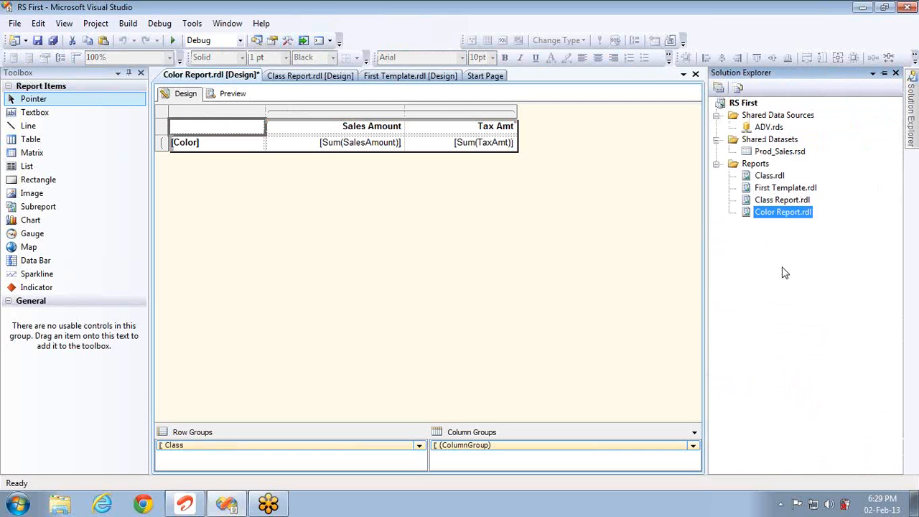
pyautogui.hotkey('ctrl', 'v')
pyautogui.click(813, 227)
pyautogui.press('F2')
pyautogui.press('Left')
pyautogui.press('Left')
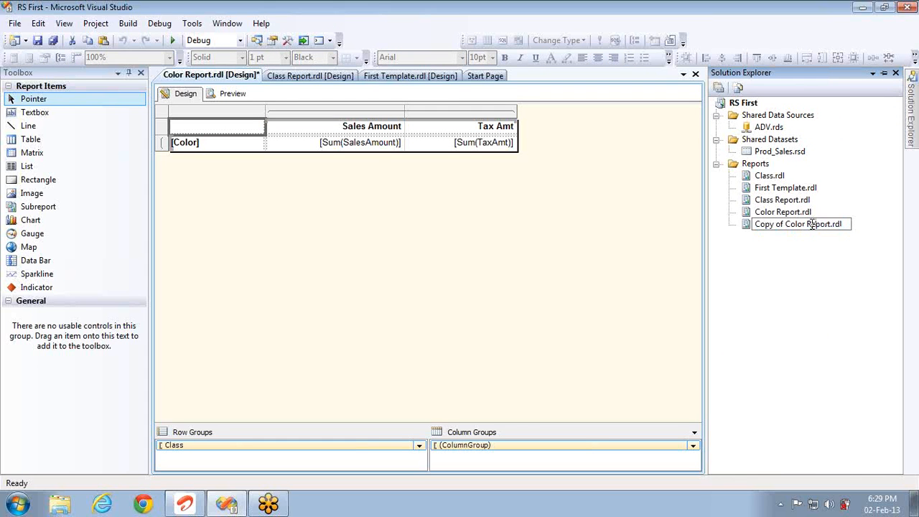
pyautogui.press('Left')
pyautogui.hotkey('shift', 'Home')
pyautogui.write('Product')
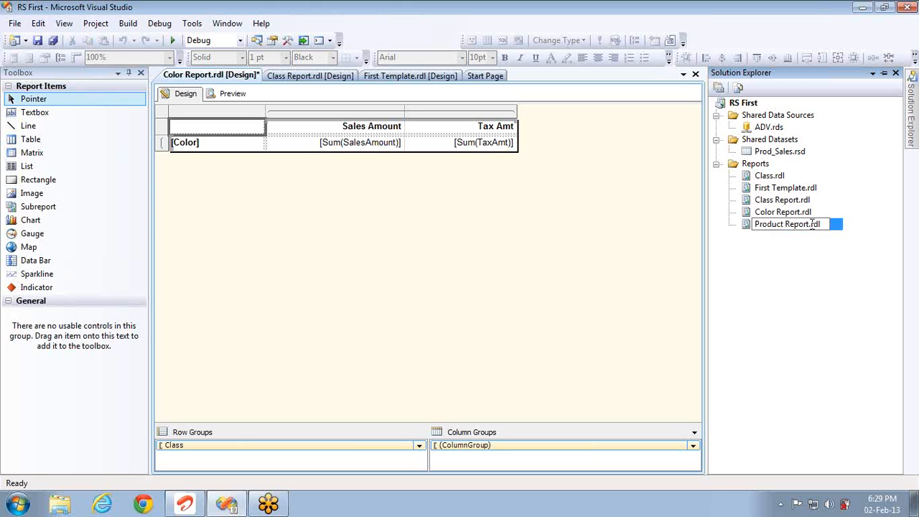
pyautogui.press('Return')
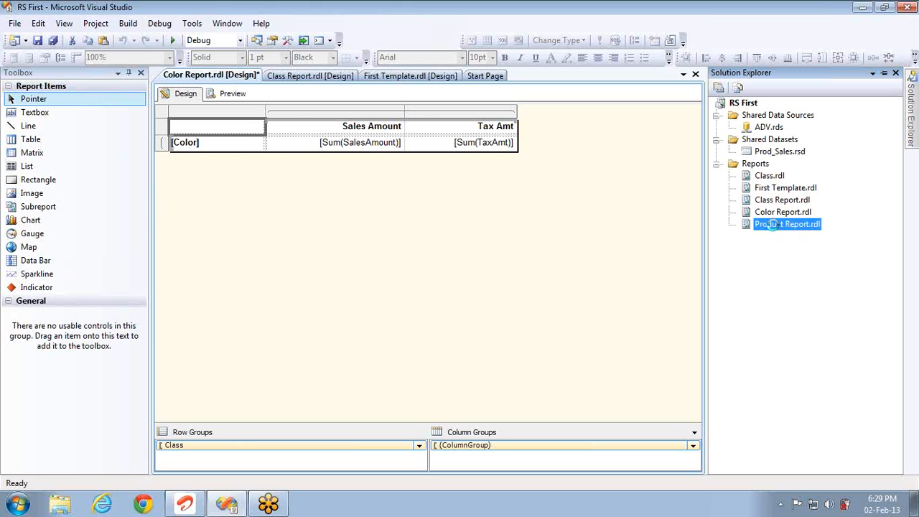
# - Open Product Report.rdl and right-align its Sales Amount and Tax Amt columns
pyautogui.click(361, 130)
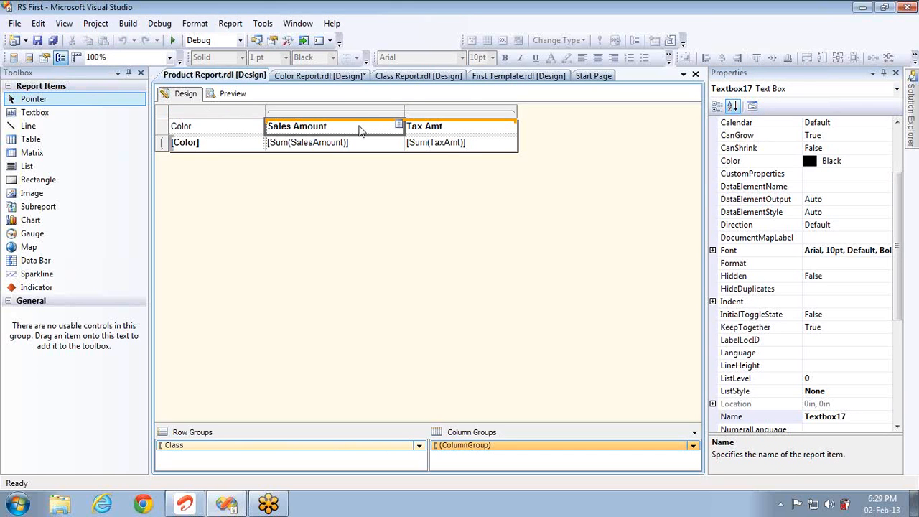
pyautogui.click(361, 113)
pyautogui.keyDown('ctrl'); pyautogui.click(435, 113); pyautogui.keyUp('ctrl')
pyautogui.click(612, 57)
# - Replace the row cell's Color field with EnglishProductName, clear the Color heading above it, and preview the product report
pyautogui.click(237, 143)
pyautogui.click(261, 142)
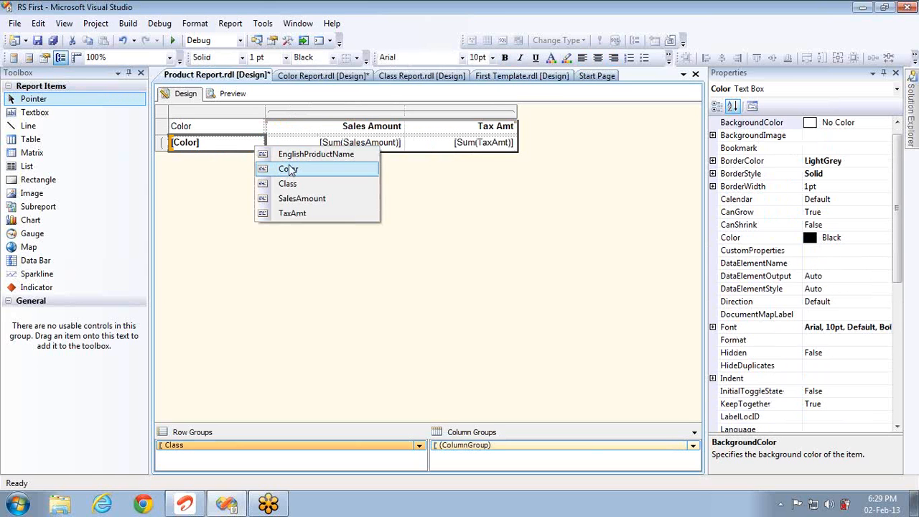
pyautogui.click(290, 154)
pyautogui.click(249, 127)
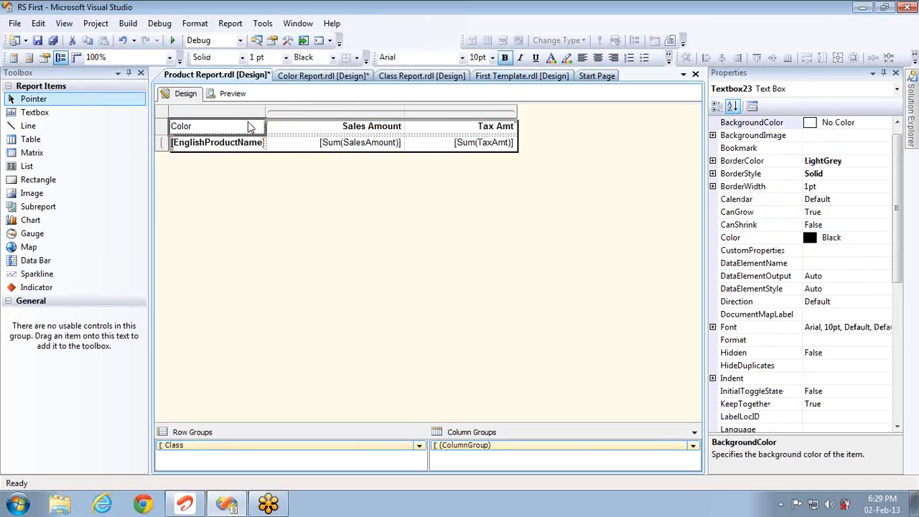
pyautogui.click(231, 94)
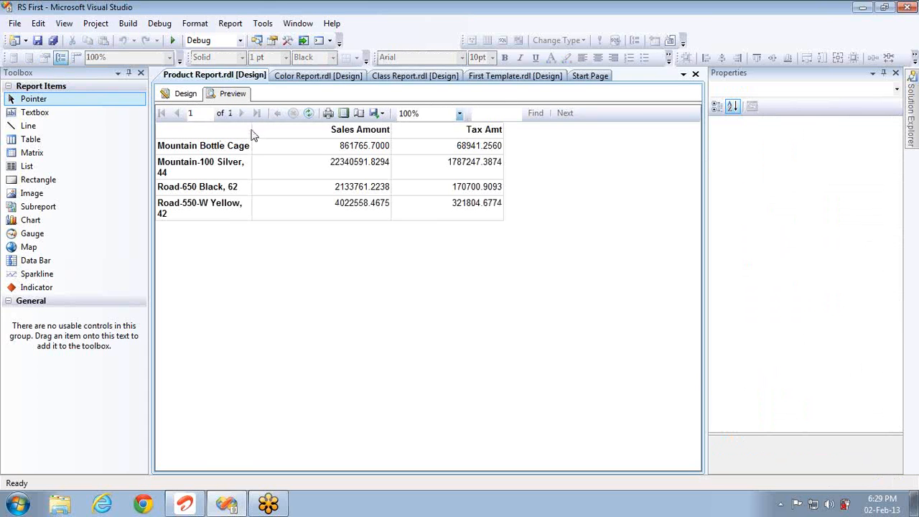
# - Return to the product report's design and set its row group to group on [EnglishProductName]
pyautogui.click(184, 93)
pyautogui.doubleClick(308, 446)
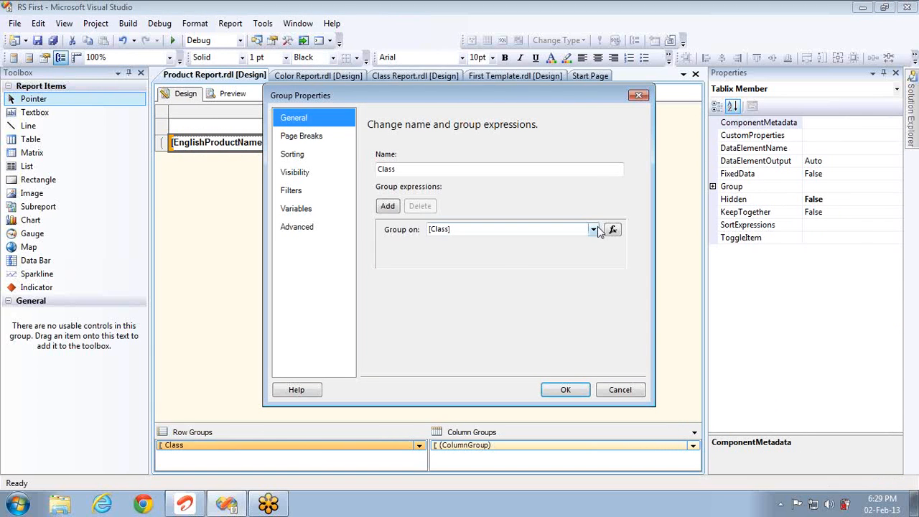
pyautogui.click(593, 229)
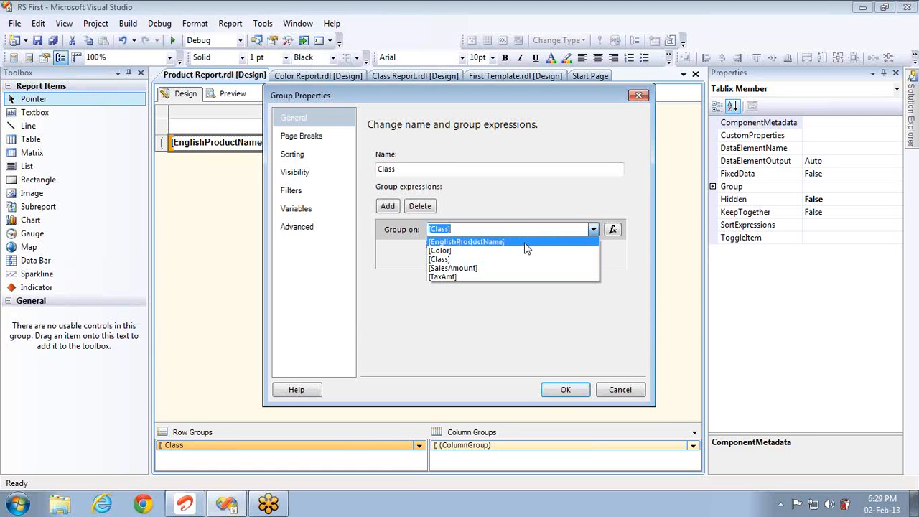
pyautogui.click(525, 244)
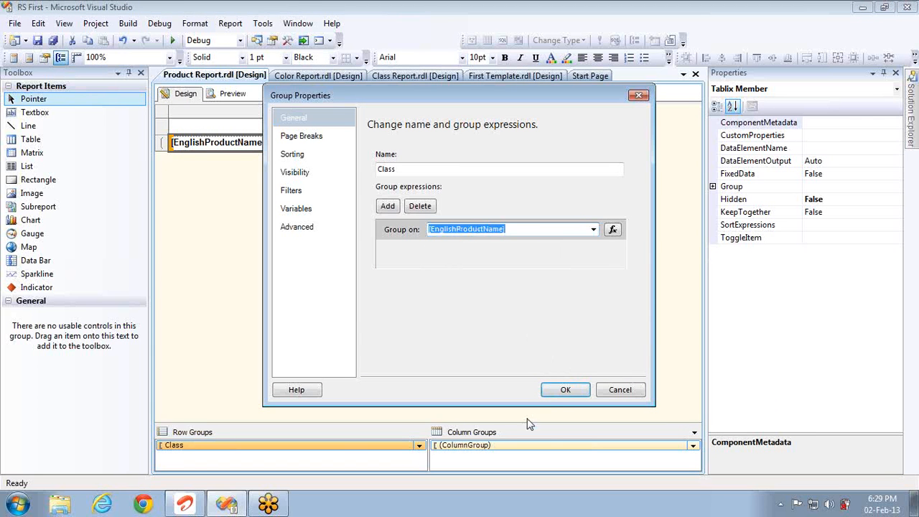
pyautogui.click(565, 390)
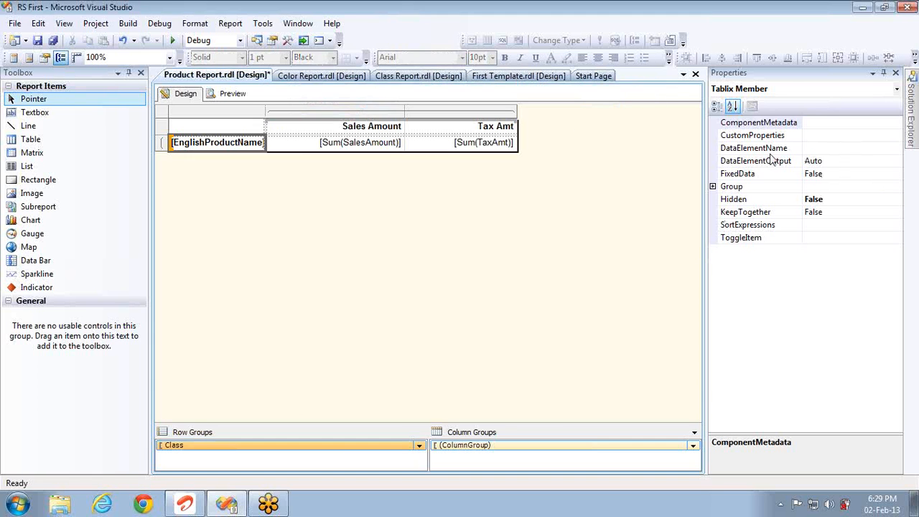
# - Set the row group in Color Report.rdl to group on [Color] and preview the report
pyautogui.click(311, 74)
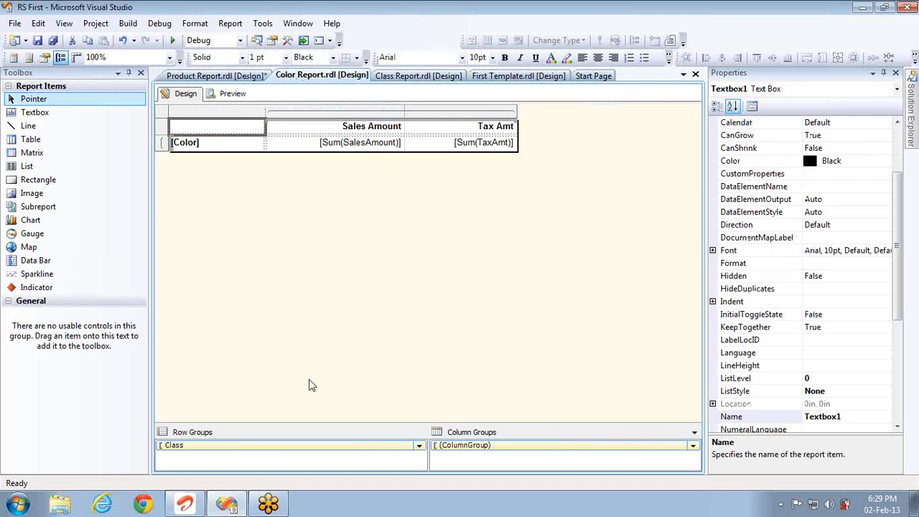
pyautogui.doubleClick(280, 445)
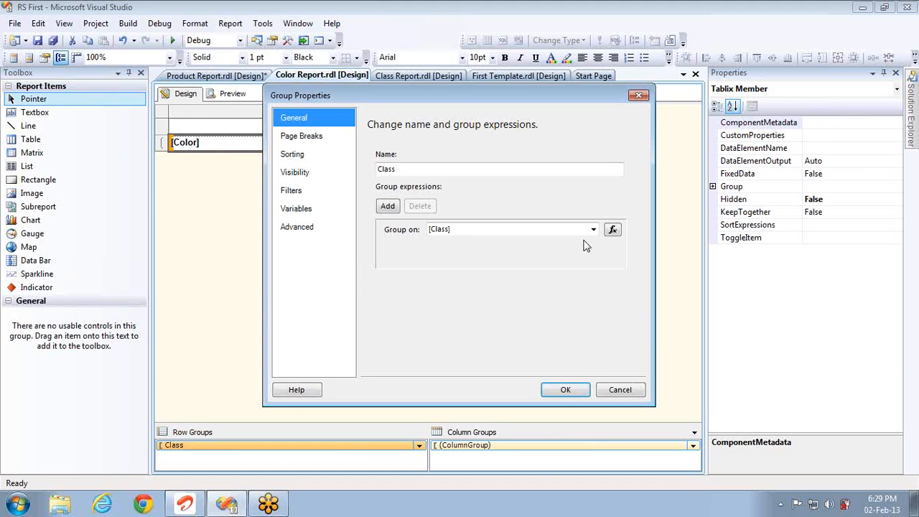
pyautogui.click(593, 230)
pyautogui.click(525, 253)
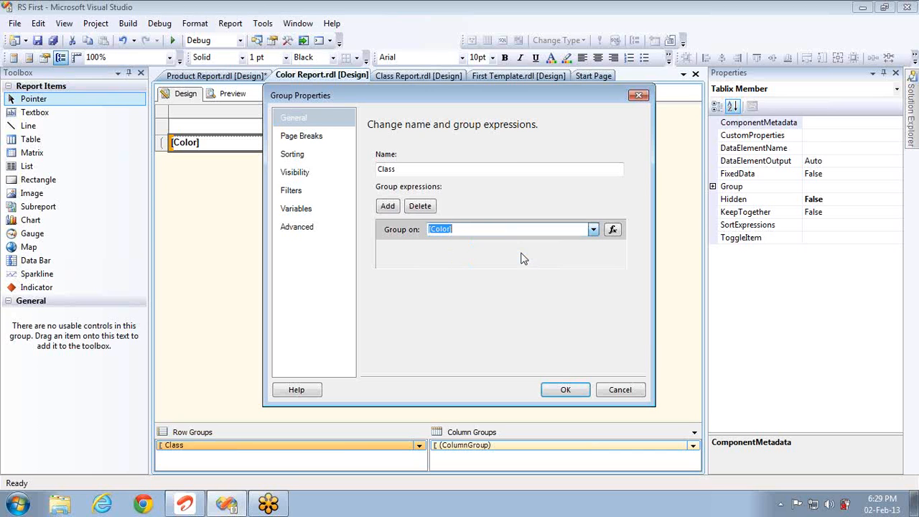
pyautogui.click(565, 390)
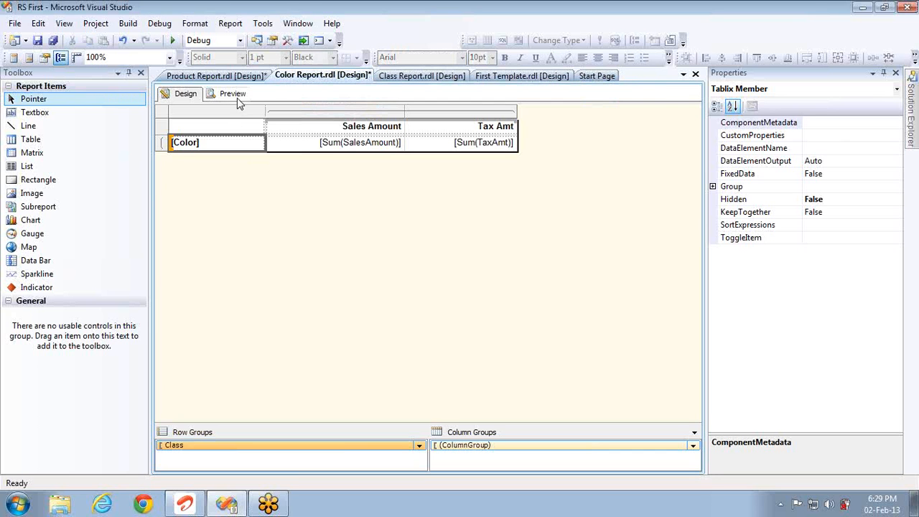
pyautogui.click(234, 94)
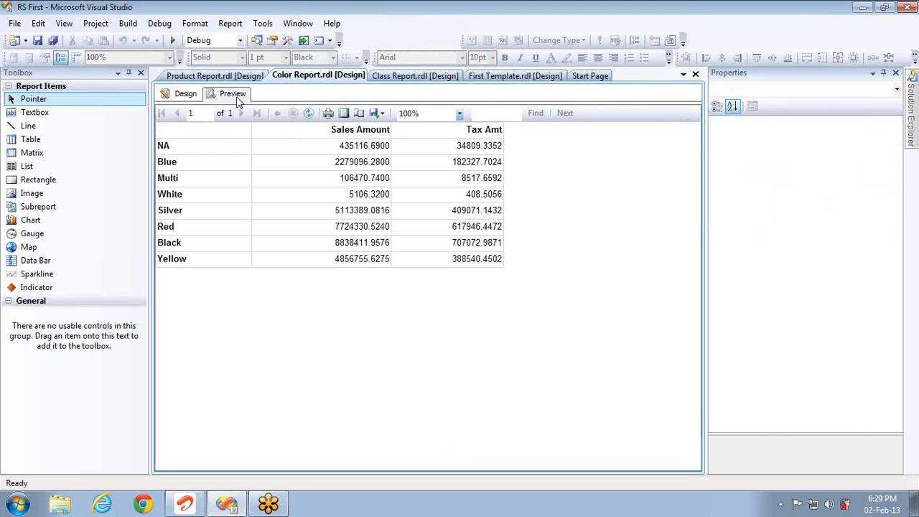
# - Preview Product Report.rdl, return to its design, and widen the product name column to about 2.28 in
pyautogui.click(172, 76)
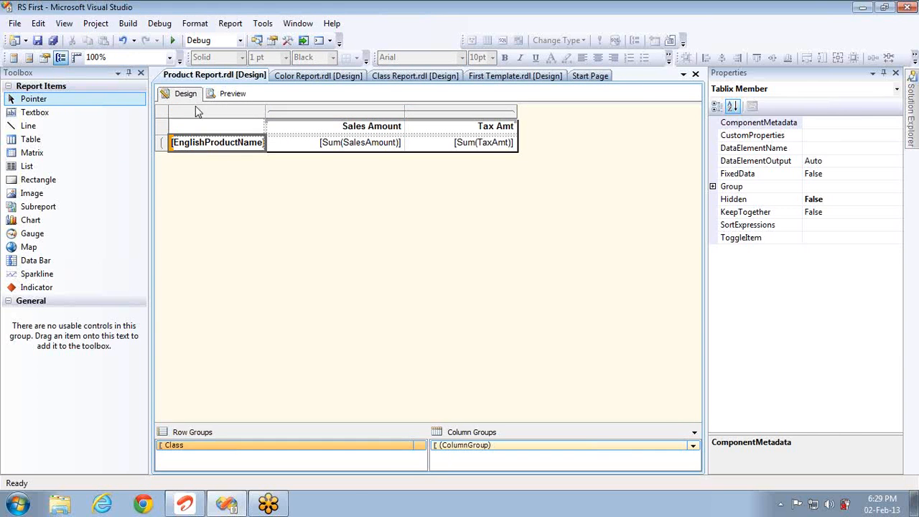
pyautogui.click(215, 96)
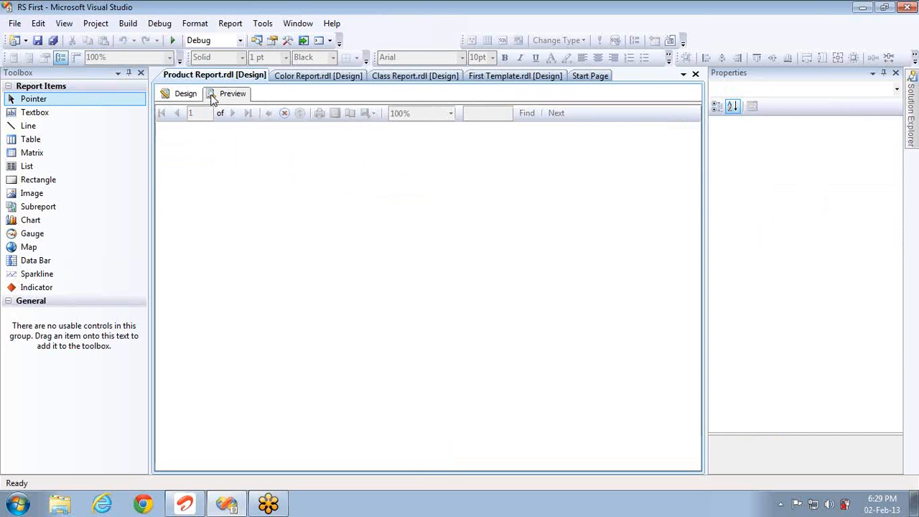
pyautogui.click(185, 94)
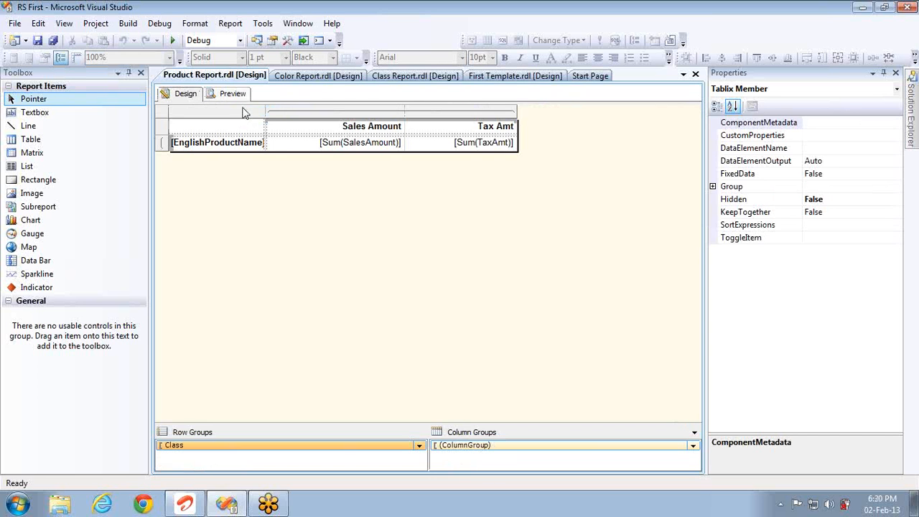
pyautogui.click(271, 112)
pyautogui.moveTo(280, 113); pyautogui.dragTo(316, 113)
# - Preview Class Report.rdl and compare it with the Color Report.rdl preview
pyautogui.click(389, 80)
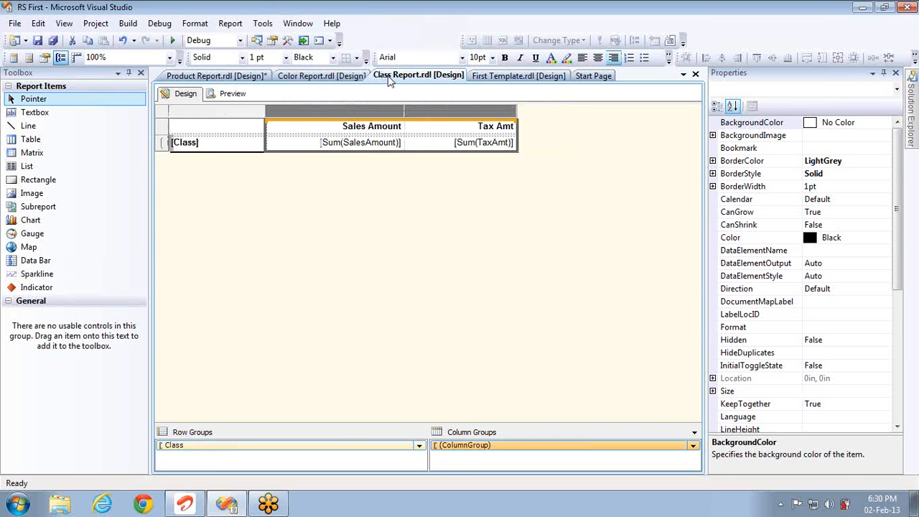
pyautogui.click(232, 94)
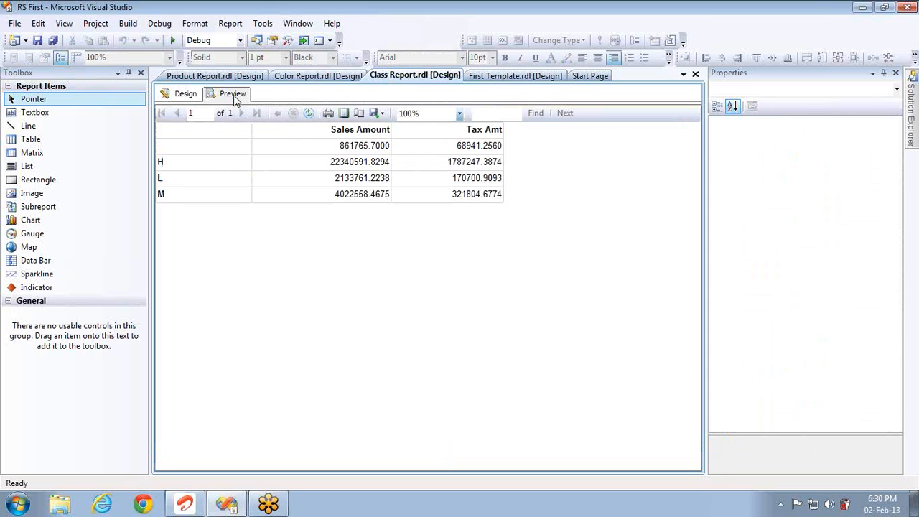
pyautogui.click(320, 76)
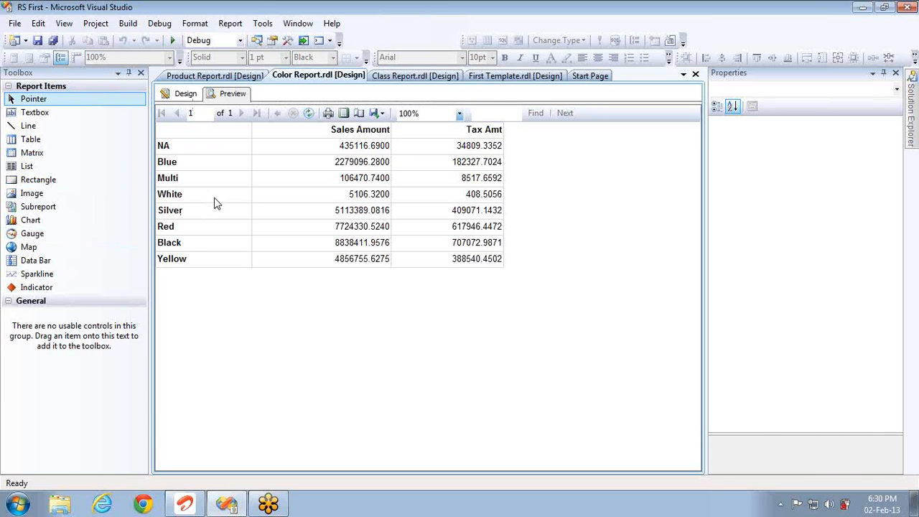
# - Preview Product Report.rdl, return to its design, and widen the product name column further
pyautogui.click(226, 77)
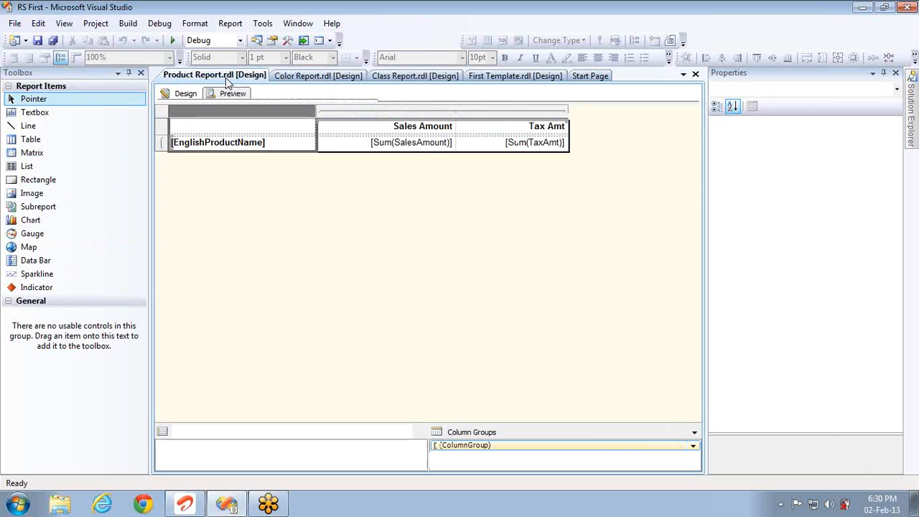
pyautogui.click(234, 94)
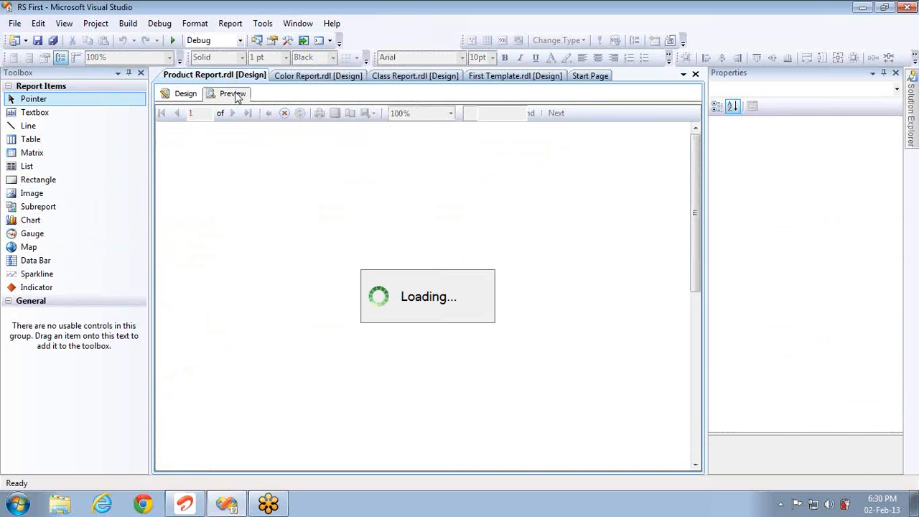
pyautogui.click(186, 94)
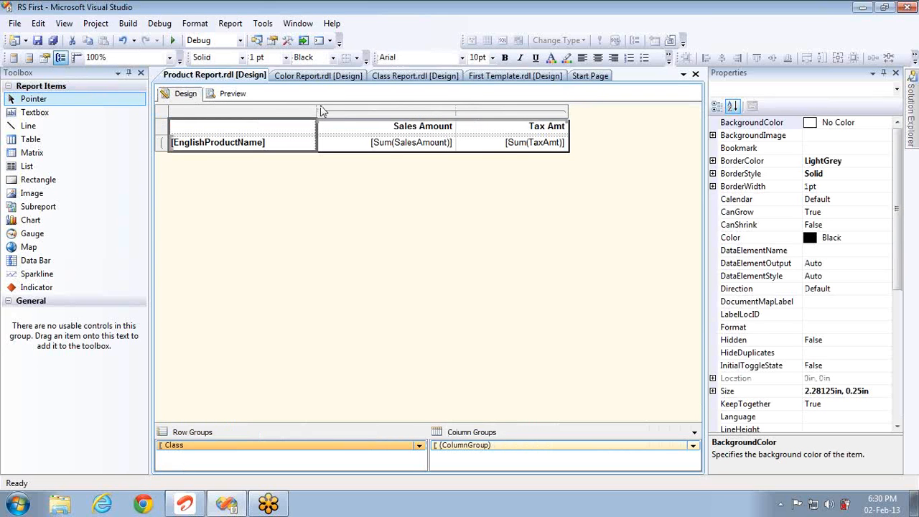
pyautogui.moveTo(315, 111); pyautogui.dragTo(349, 115)
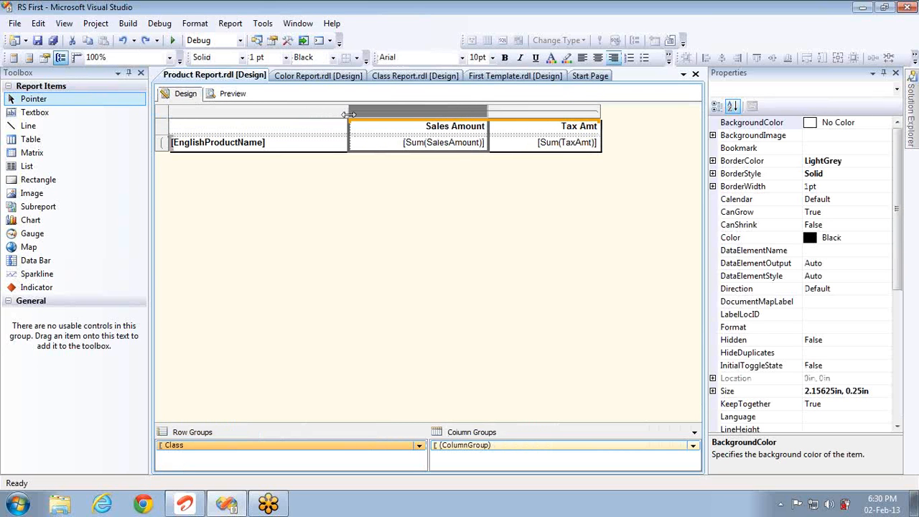
# - Close the Toolbox and switch Class Report.rdl back to its design
pyautogui.click(141, 72)
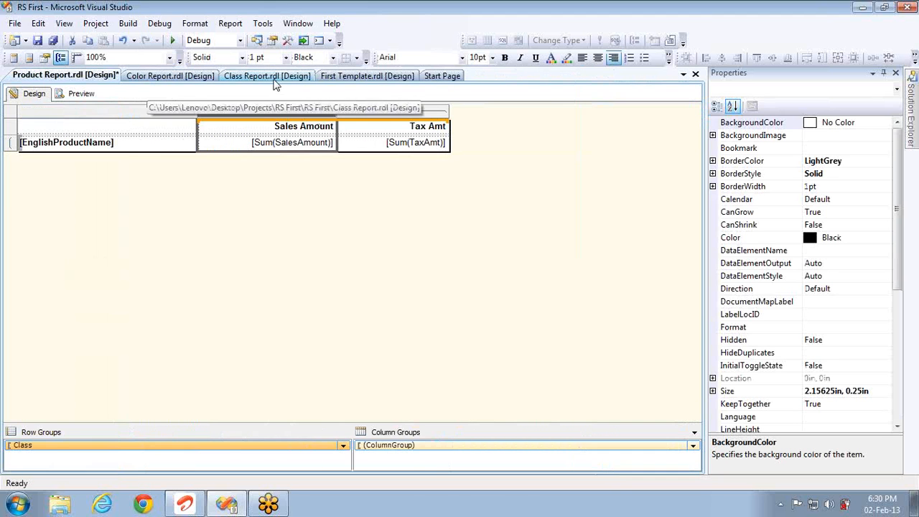
pyautogui.click(275, 78)
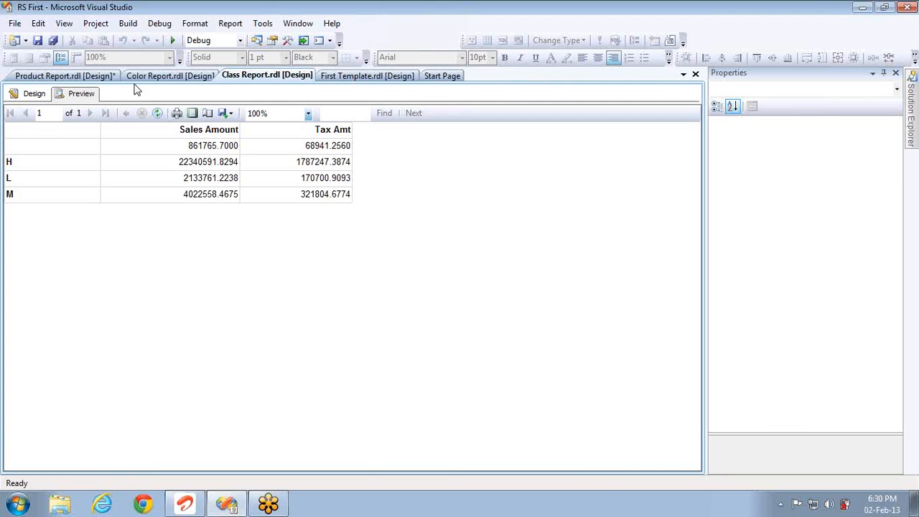
pyautogui.click(32, 96)
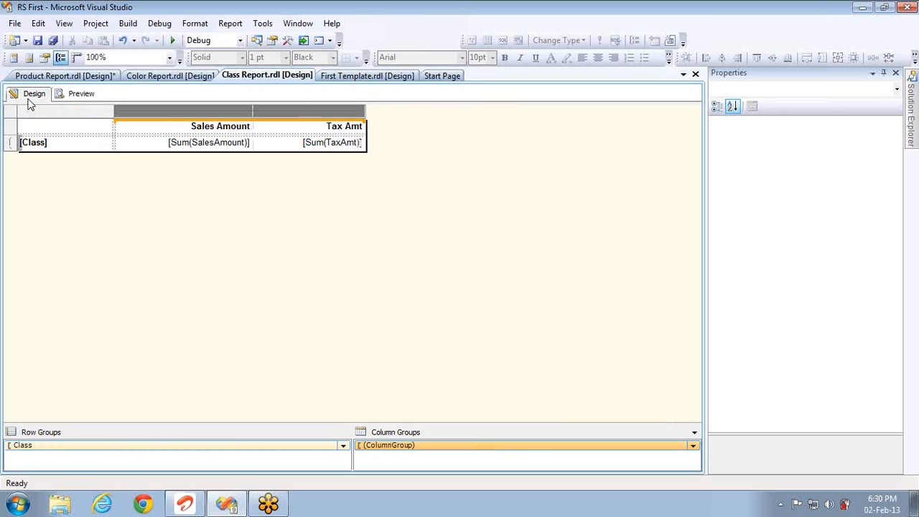
# - Set the [Class] text box in Class Report.rdl to go to Color Report as its action
pyautogui.rightClick(74, 142)
pyautogui.click(122, 262)
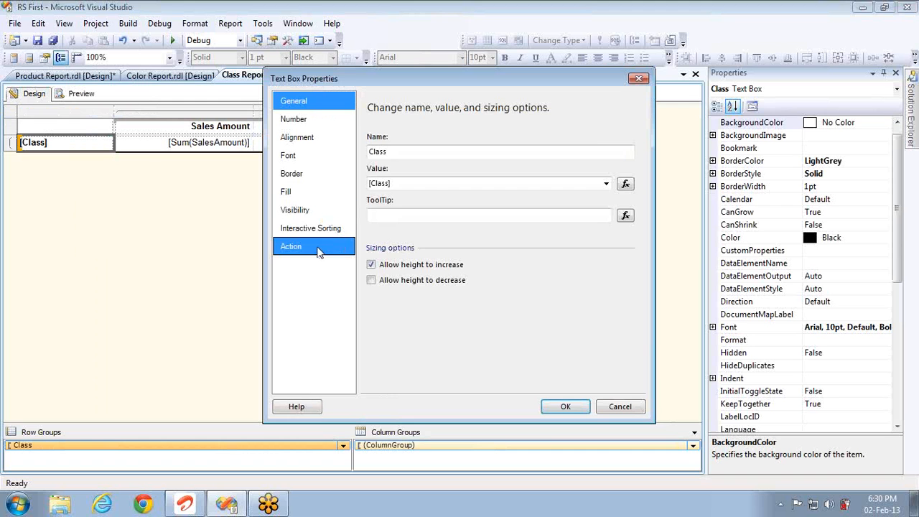
pyautogui.click(319, 249)
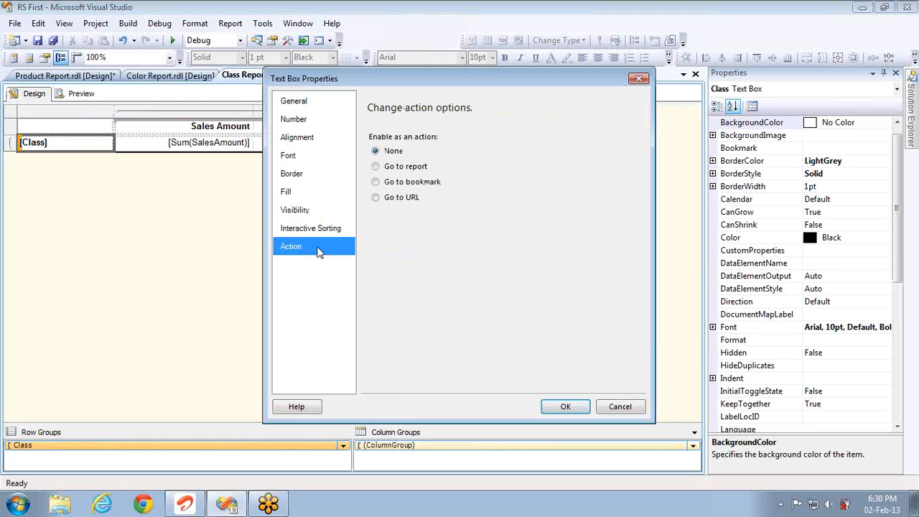
pyautogui.click(399, 169)
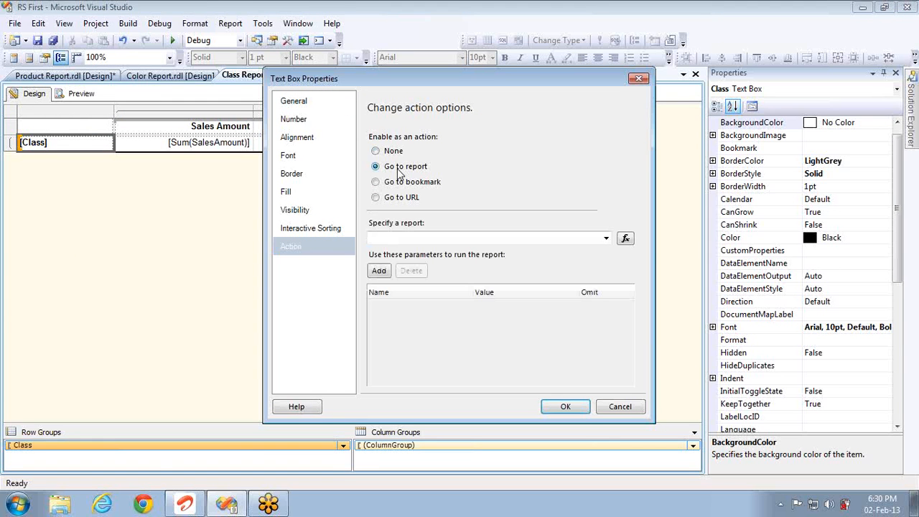
pyautogui.click(606, 238)
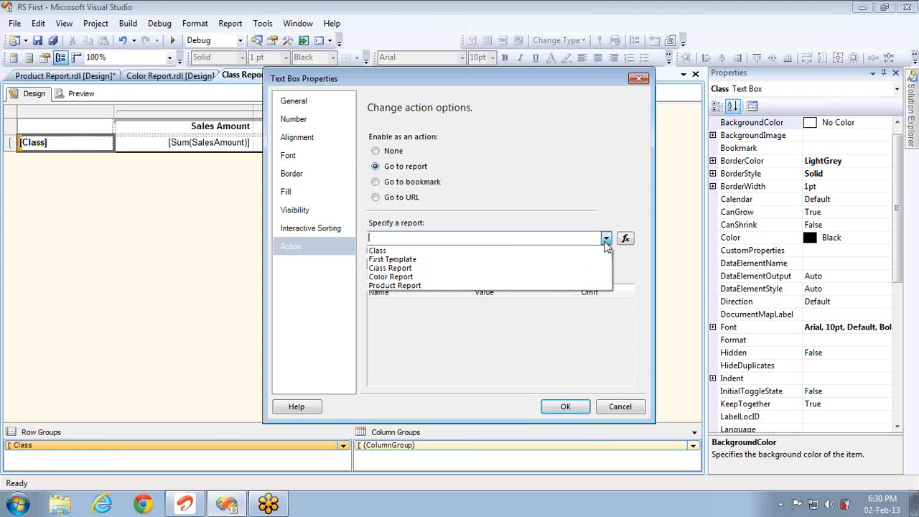
pyautogui.click(419, 277)
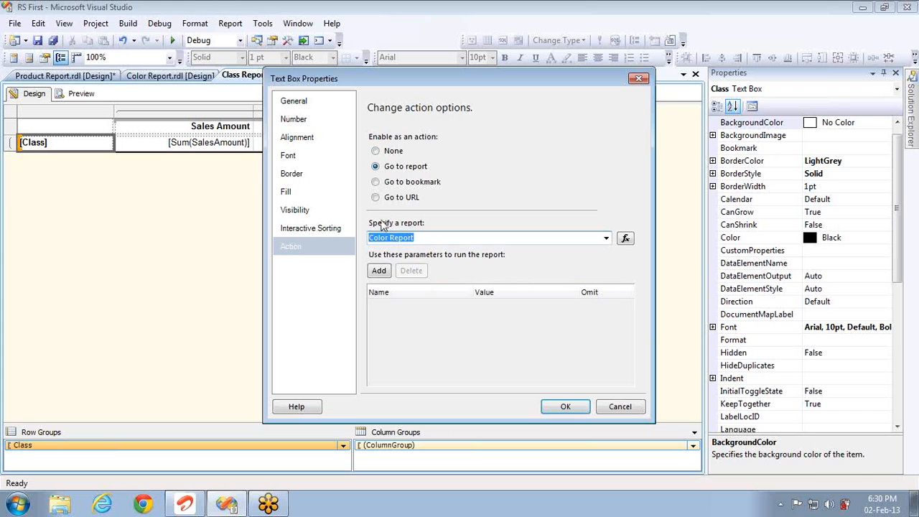
pyautogui.click(565, 407)
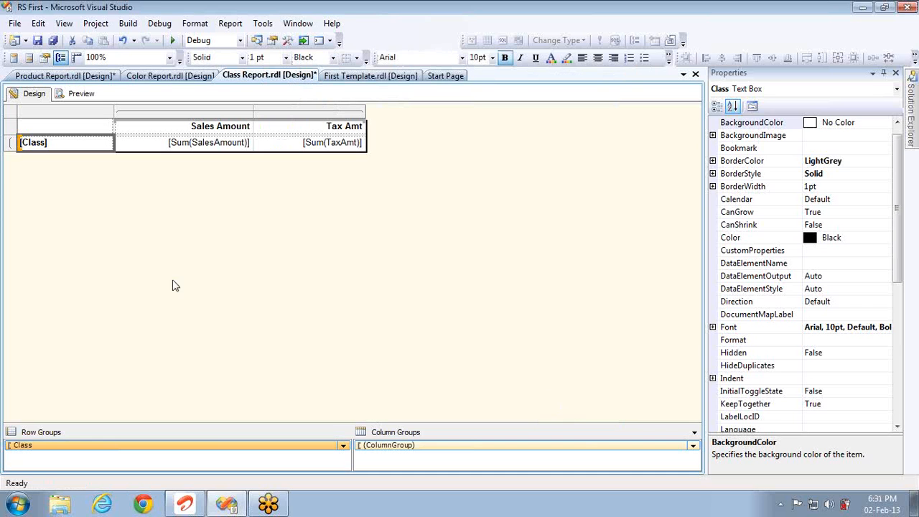
# - Set the [Color] text box in the Color Report.rdl design to go to Product Report as its action
pyautogui.click(143, 79)
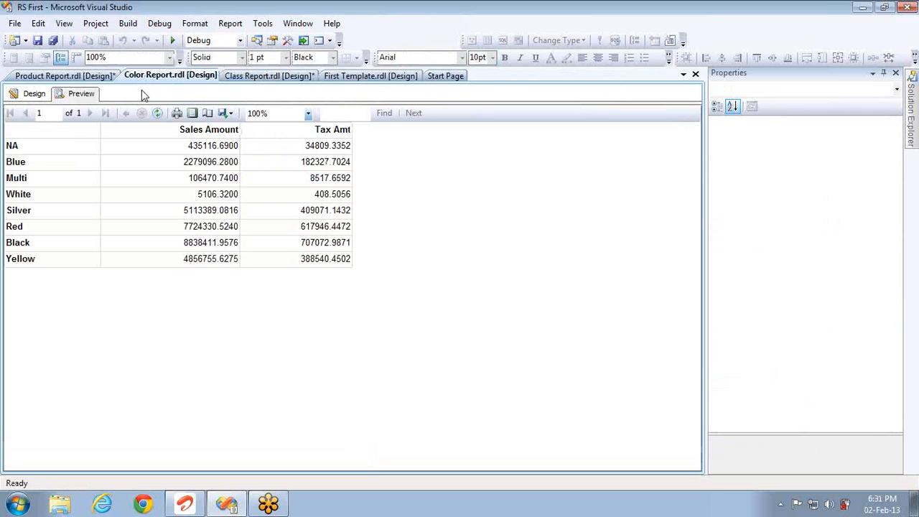
pyautogui.click(48, 93)
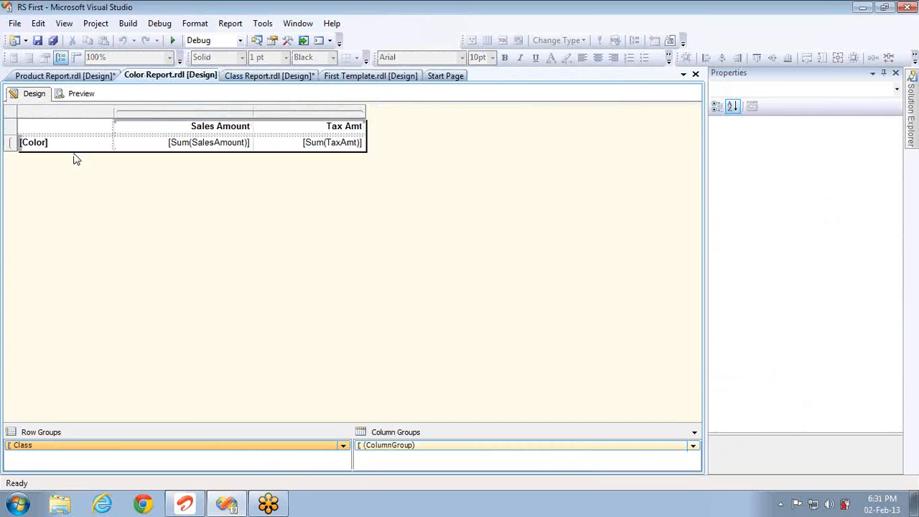
pyautogui.rightClick(68, 146)
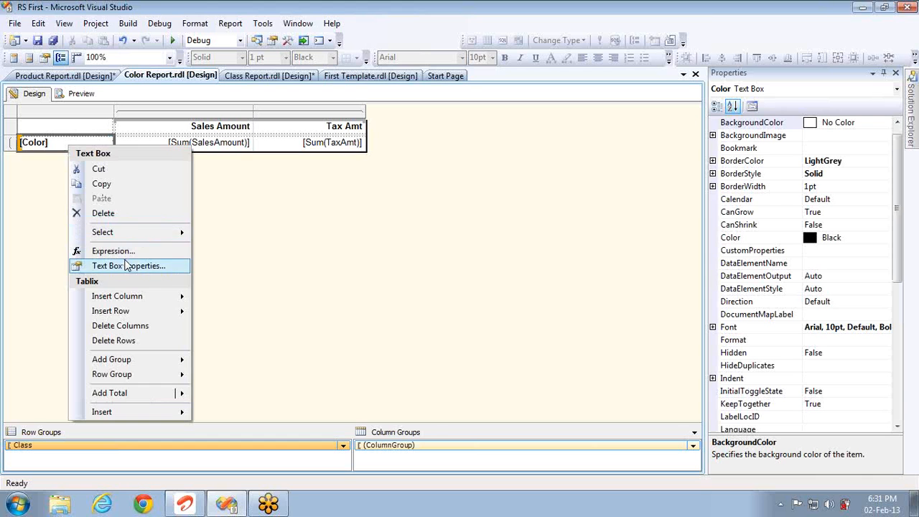
pyautogui.click(126, 266)
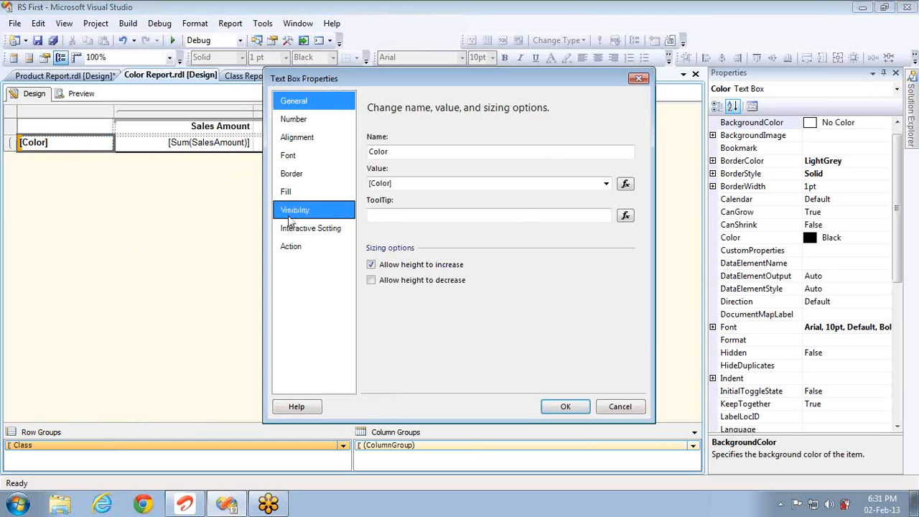
pyautogui.click(293, 245)
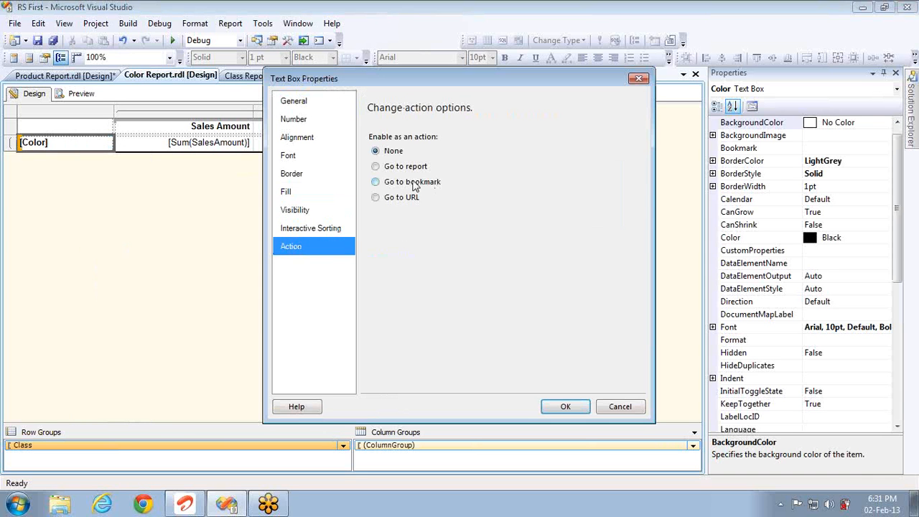
pyautogui.click(396, 169)
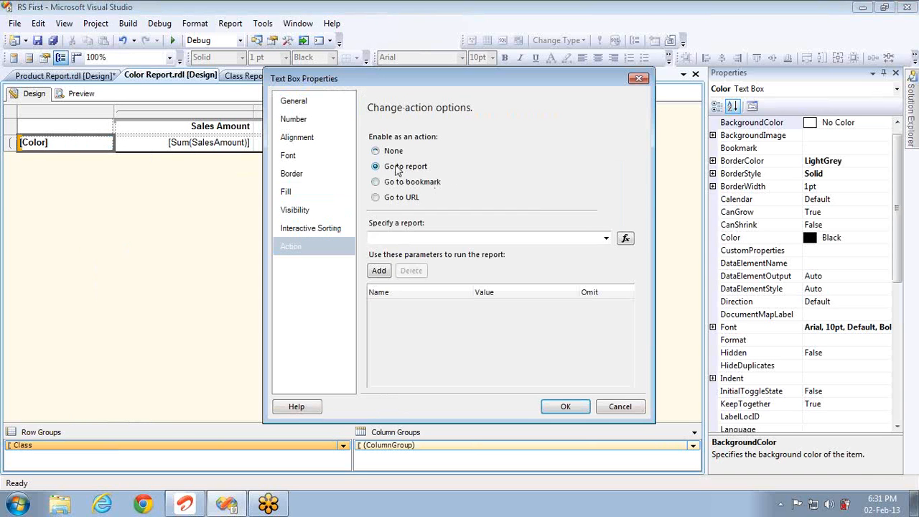
pyautogui.click(606, 239)
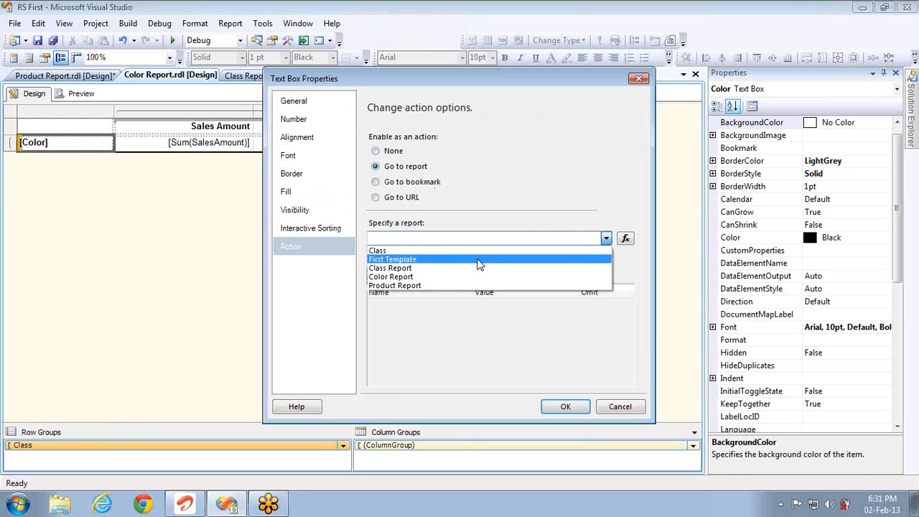
pyautogui.click(472, 286)
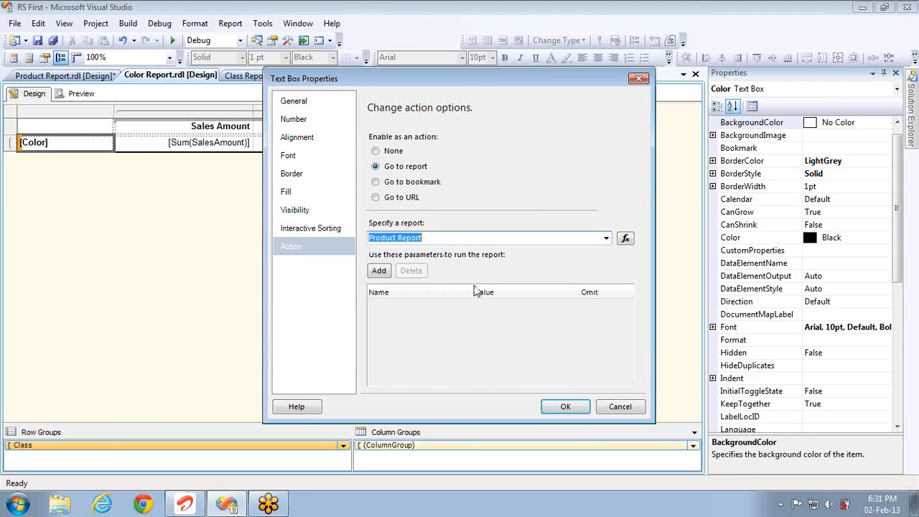
pyautogui.click(568, 406)
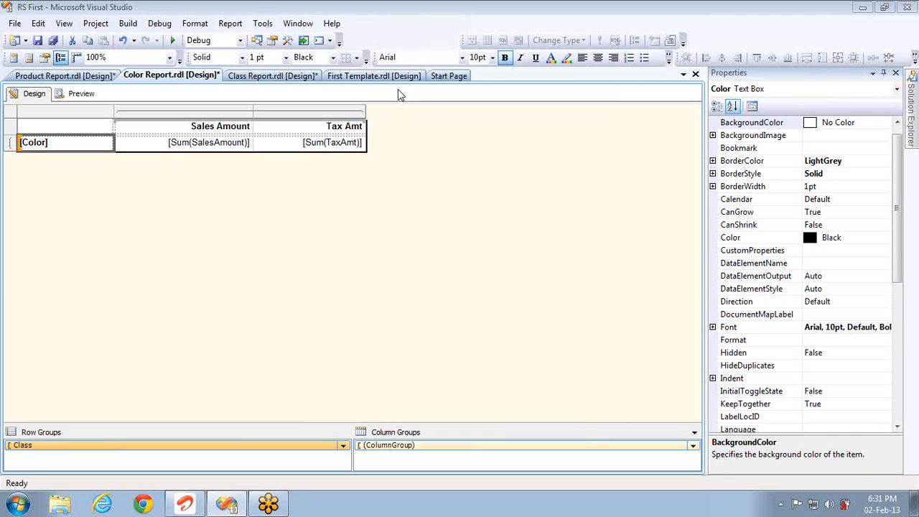
# - Preview Class Report.rdl, drill through class H and color Multi to the product report, and return to the class list
pyautogui.click(269, 79)
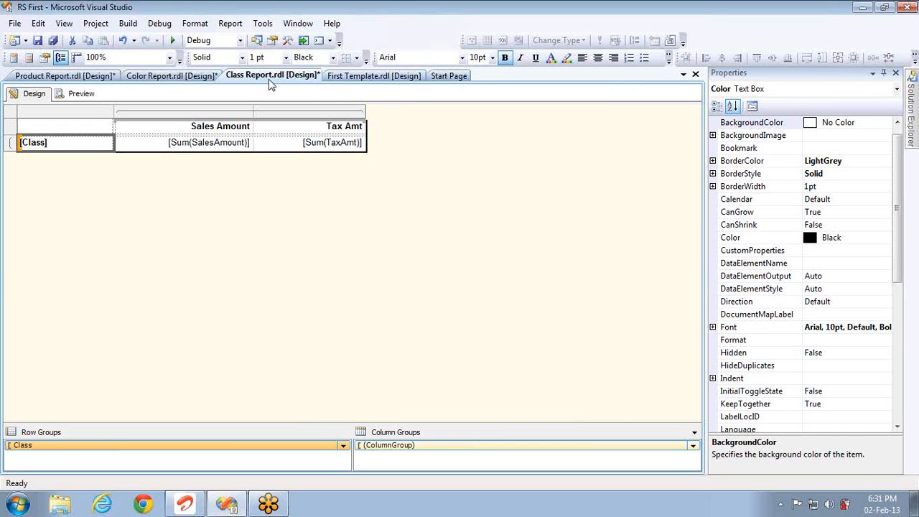
pyautogui.click(81, 94)
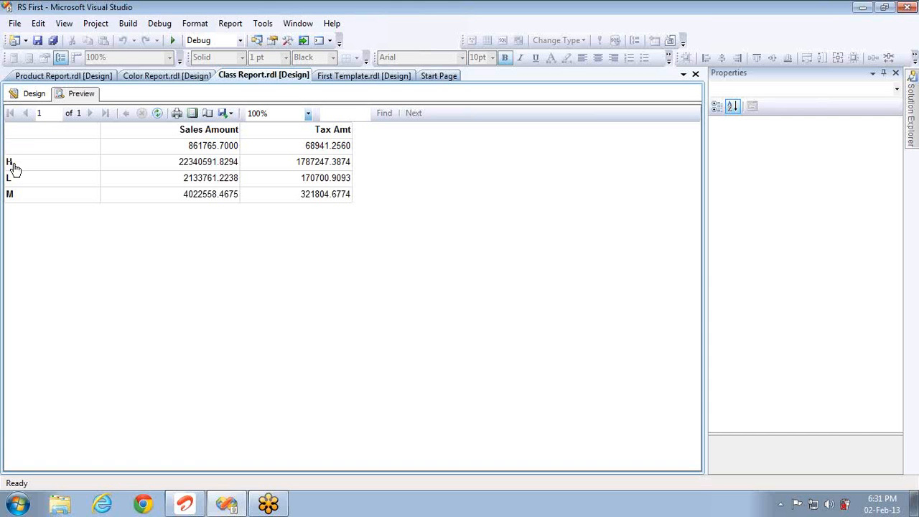
pyautogui.click(13, 162)
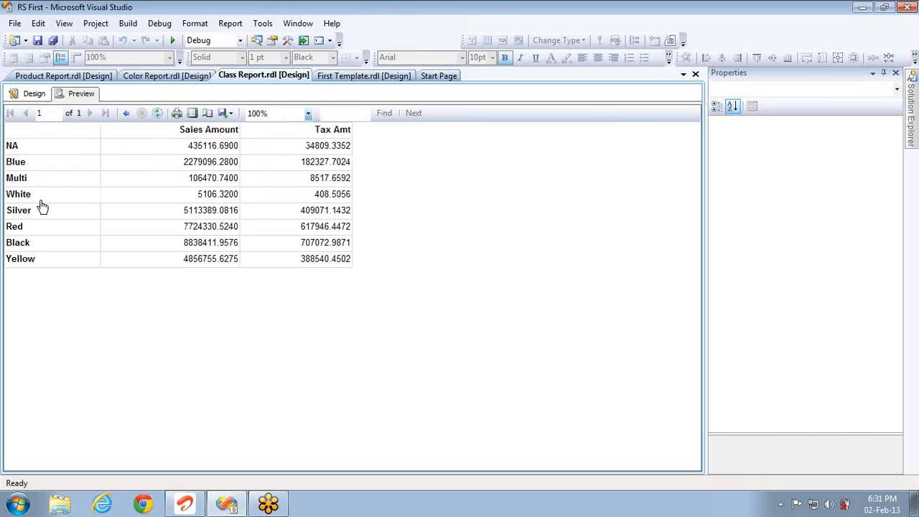
pyautogui.click(17, 177)
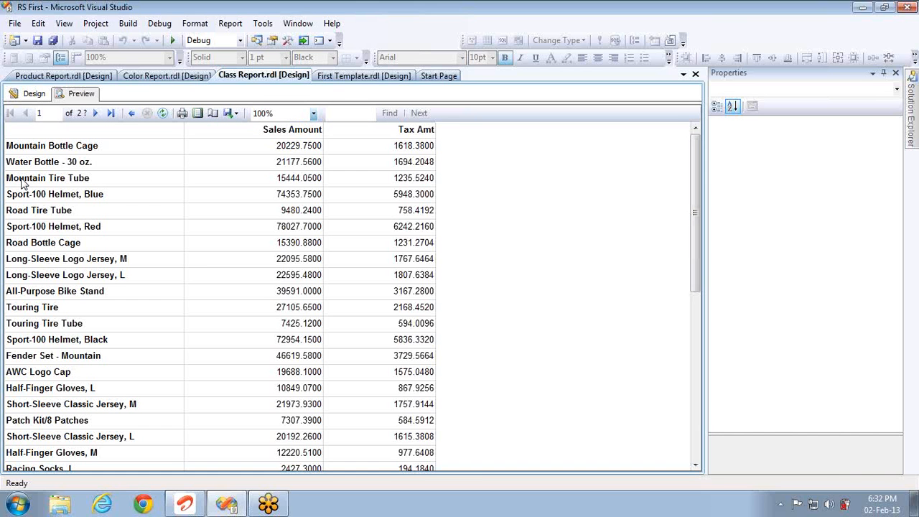
pyautogui.click(131, 115)
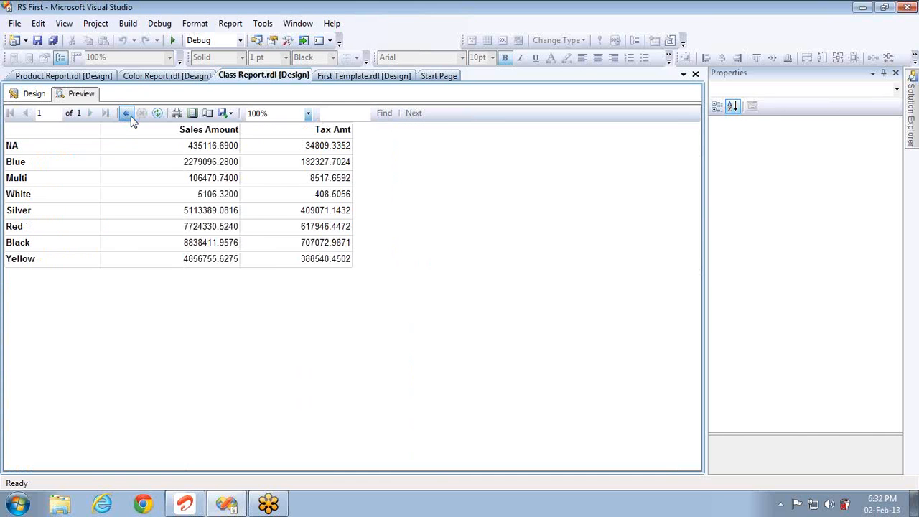
pyautogui.click(127, 115)
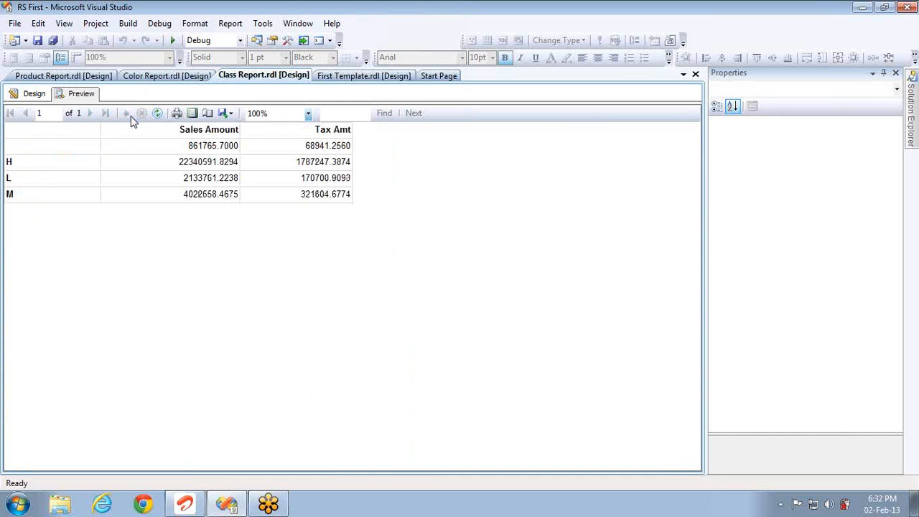
# - Drill through class M and color Red to the product report twice, going back to the color list each time
pyautogui.click(19, 197)
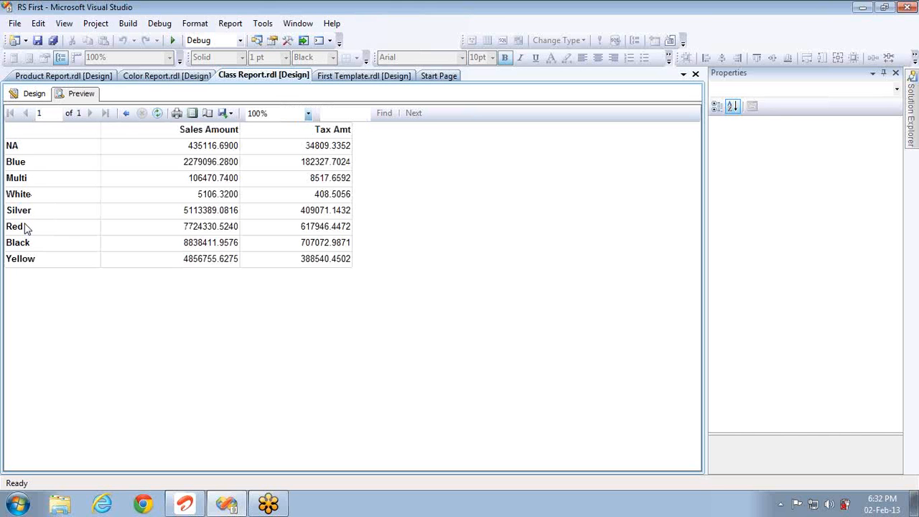
pyautogui.click(16, 226)
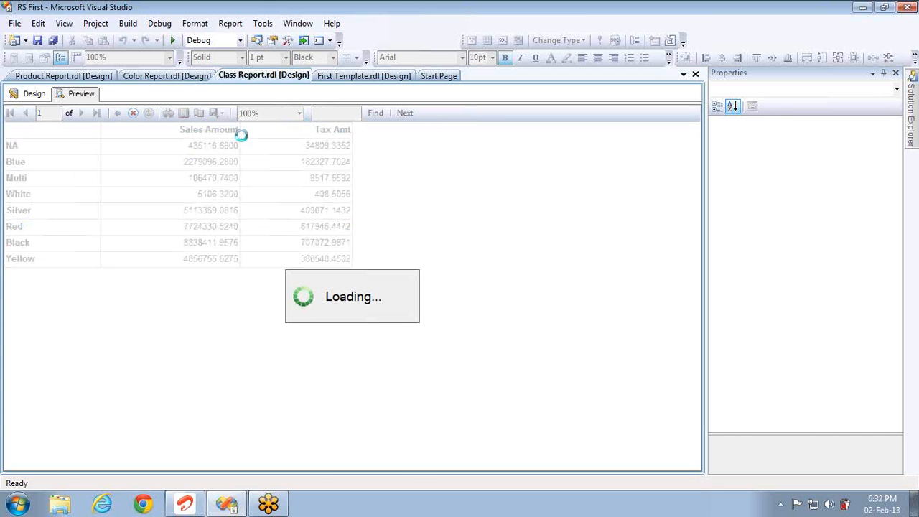
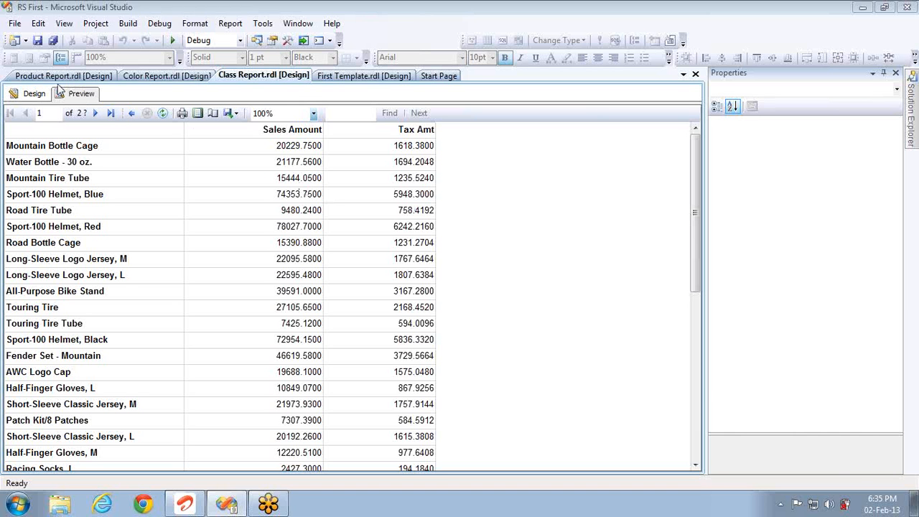
pyautogui.click(130, 117)
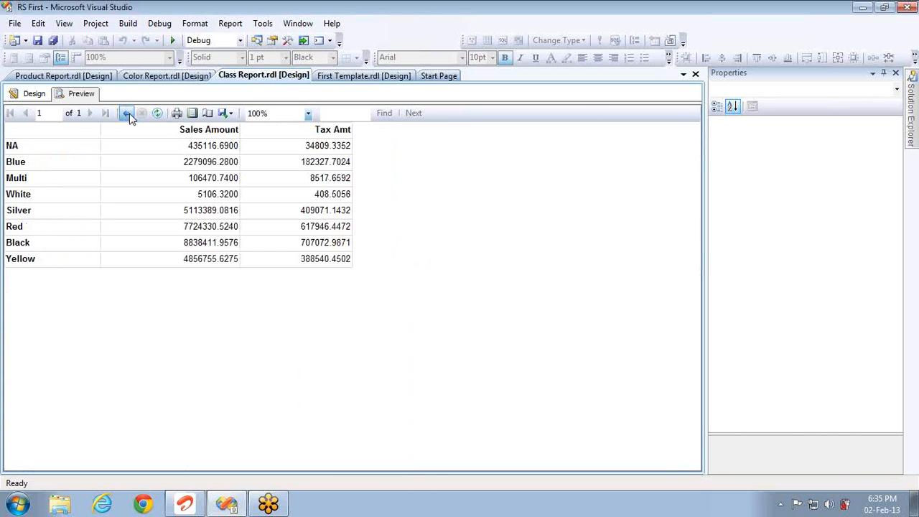
pyautogui.click(14, 228)
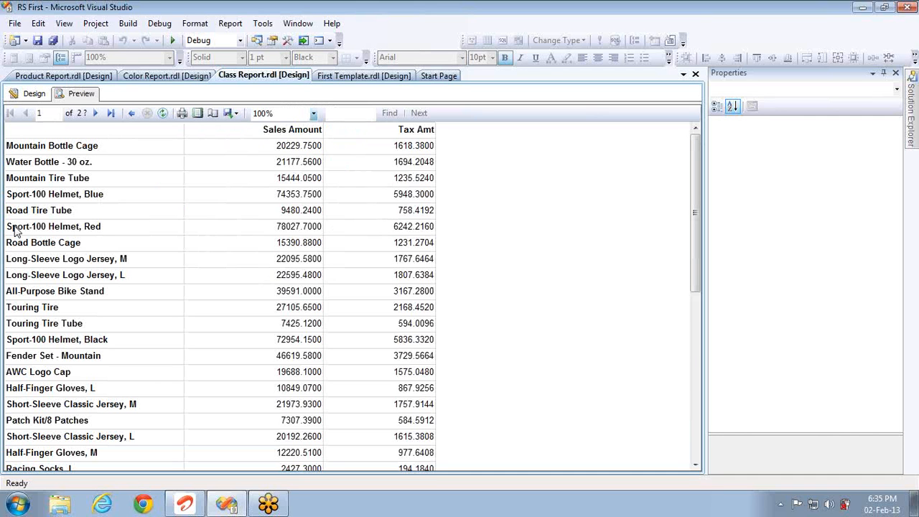
pyautogui.click(132, 117)
pyautogui.click(132, 116)
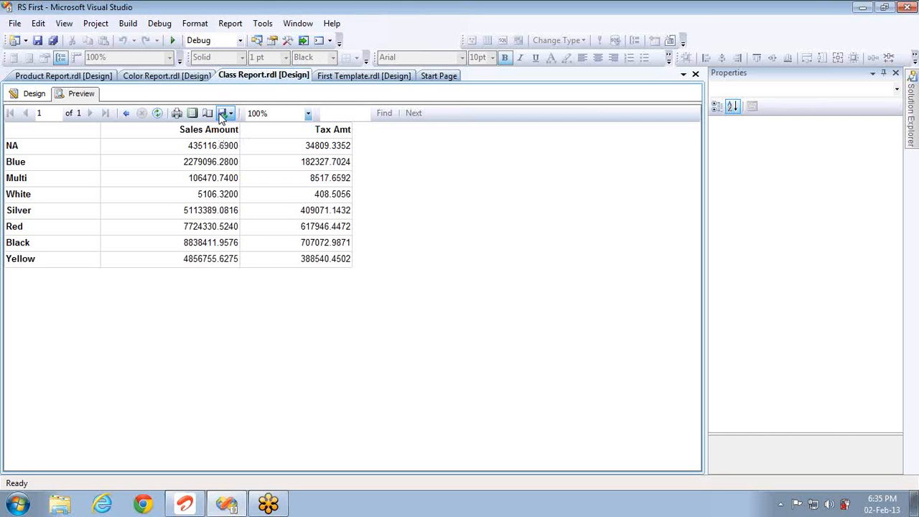
# - Switch to the Product Report.rdl design and display its Report Data pane
pyautogui.click(84, 76)
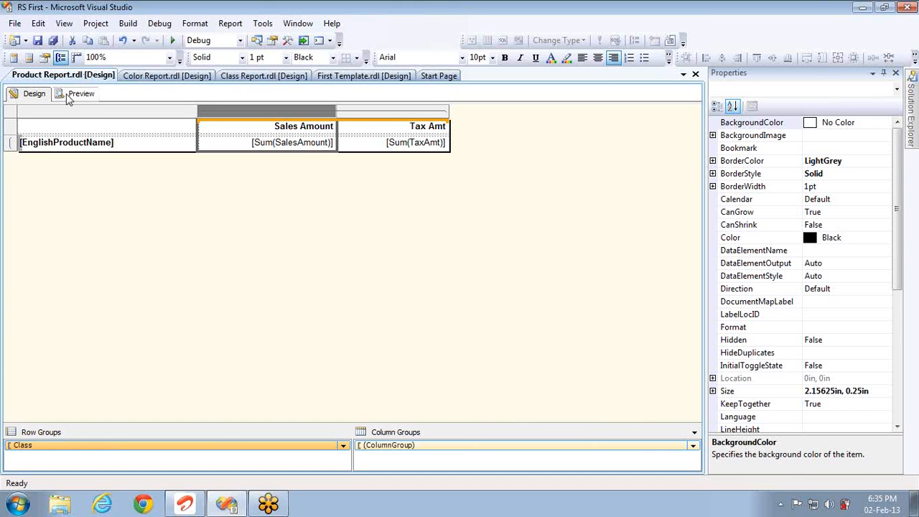
pyautogui.click(63, 24)
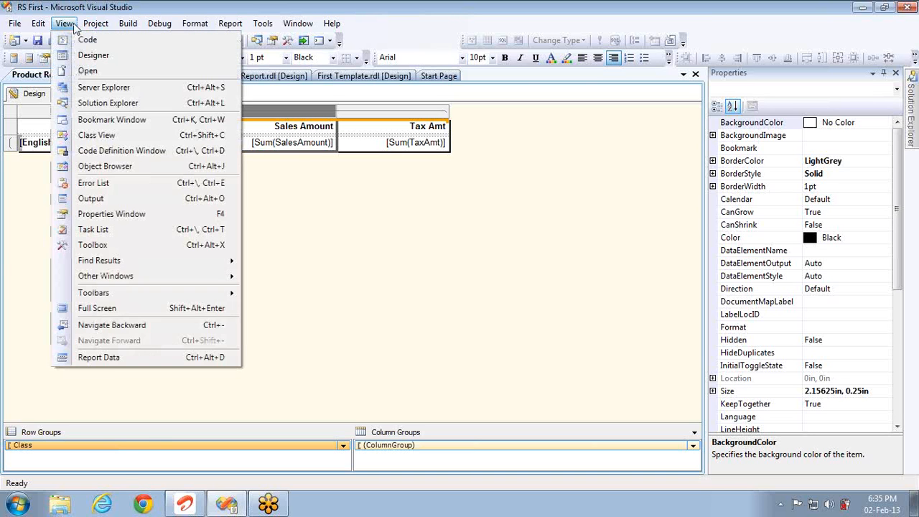
pyautogui.click(98, 357)
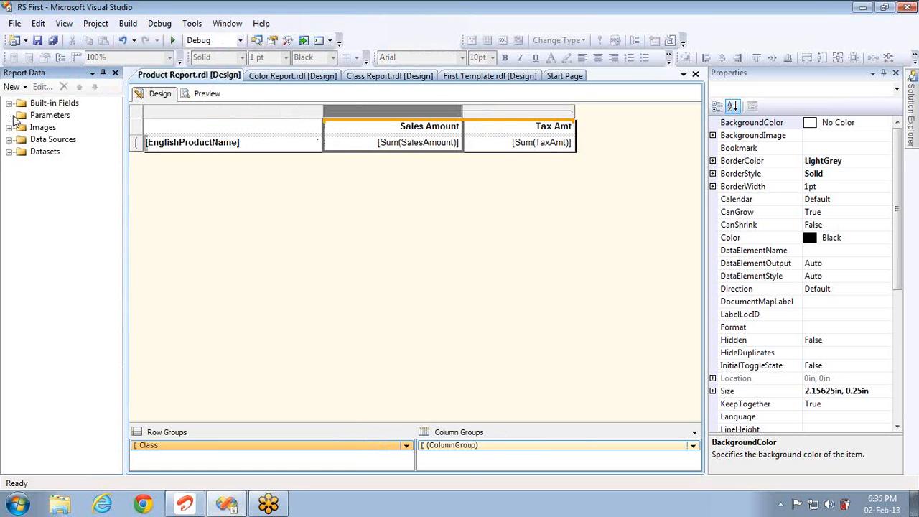
# - Add a text report parameter named colorParam with the prompt "Color :" to Product Report.rdl
pyautogui.rightClick(42, 117)
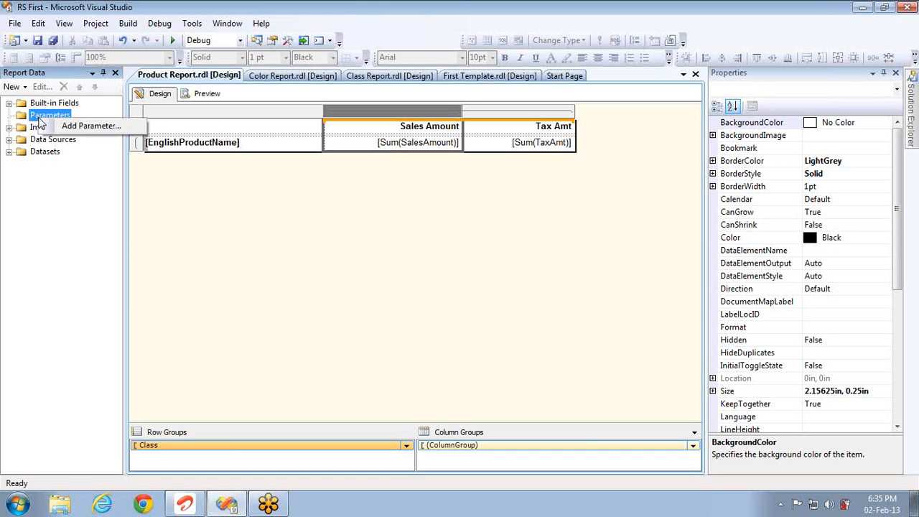
pyautogui.click(80, 126)
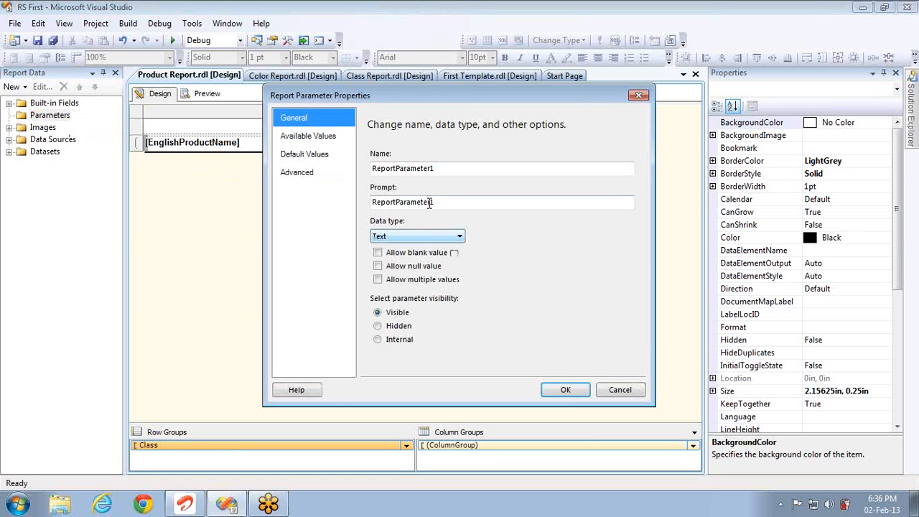
pyautogui.click(436, 173)
pyautogui.doubleClick(436, 172)
pyautogui.write('co')
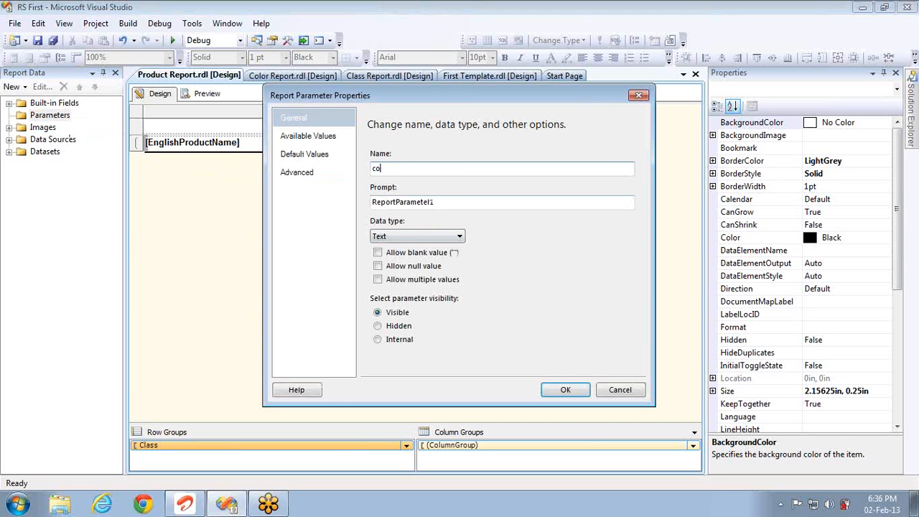
pyautogui.write('rorParam')
pyautogui.click(457, 203)
pyautogui.doubleClick(457, 202)
pyautogui.write('Col')
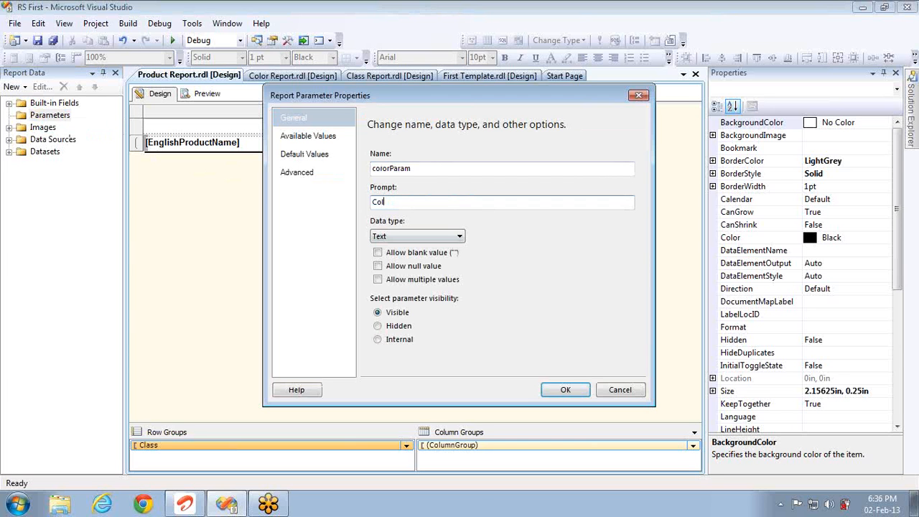
pyautogui.write('or :')
pyautogui.click(330, 139)
pyautogui.click(331, 156)
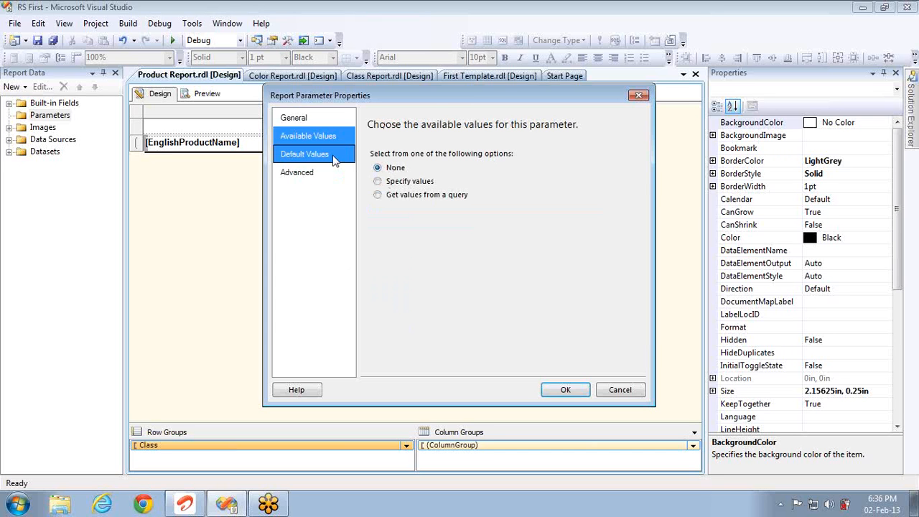
pyautogui.click(575, 392)
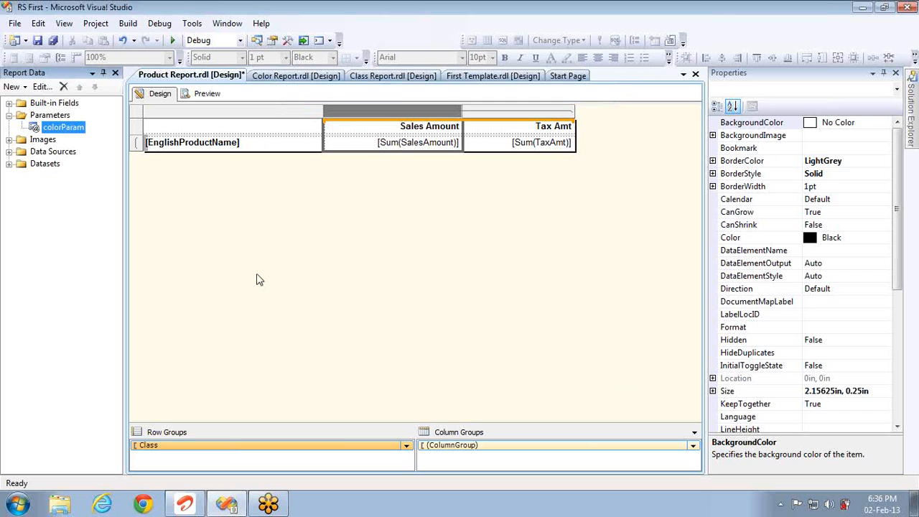
pyautogui.click(10, 164)
pyautogui.doubleClick(45, 179)
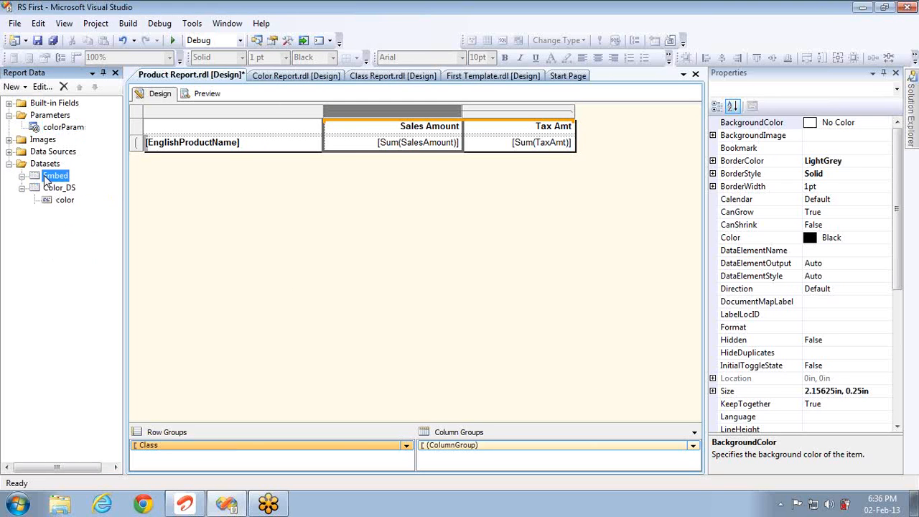
pyautogui.click(474, 308)
pyautogui.write('Where')
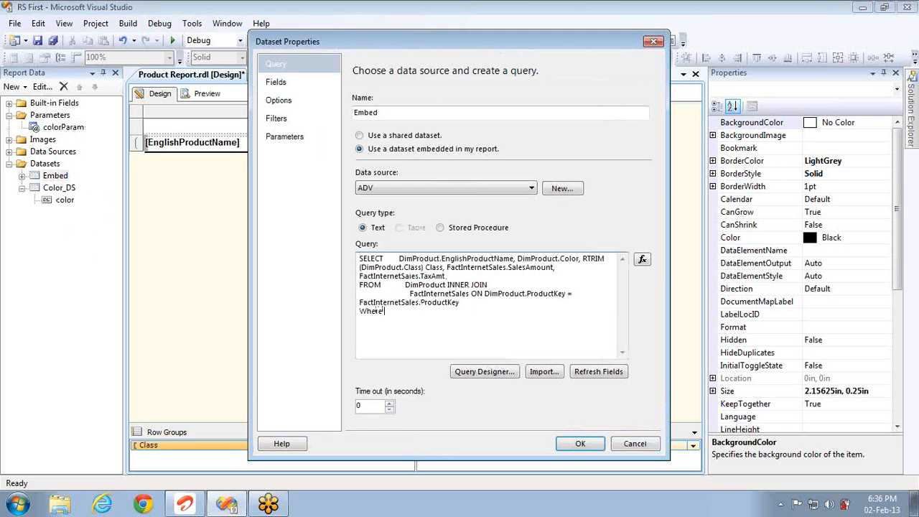
pyautogui.write(' Color i')
pyautogui.press('BackSpace')
pyautogui.write('in (@Color')
pyautogui.click(291, 135)
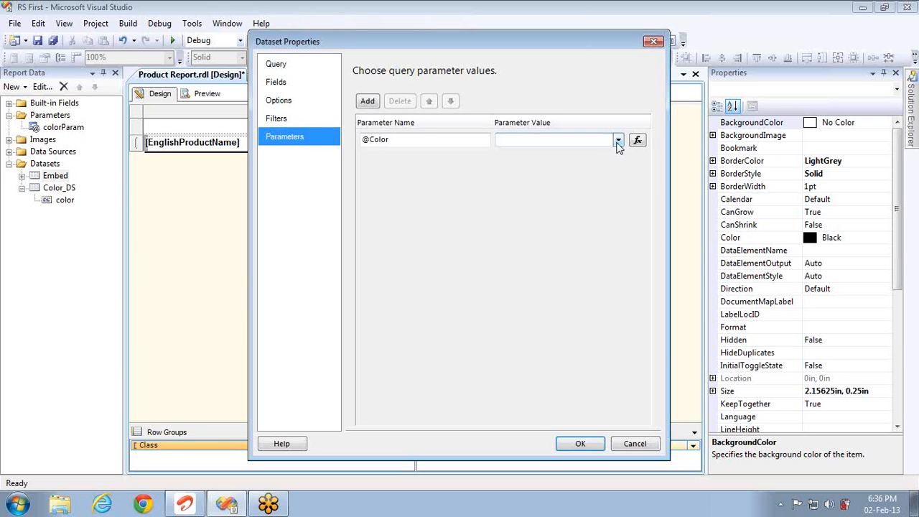
pyautogui.click(617, 140)
pyautogui.click(575, 153)
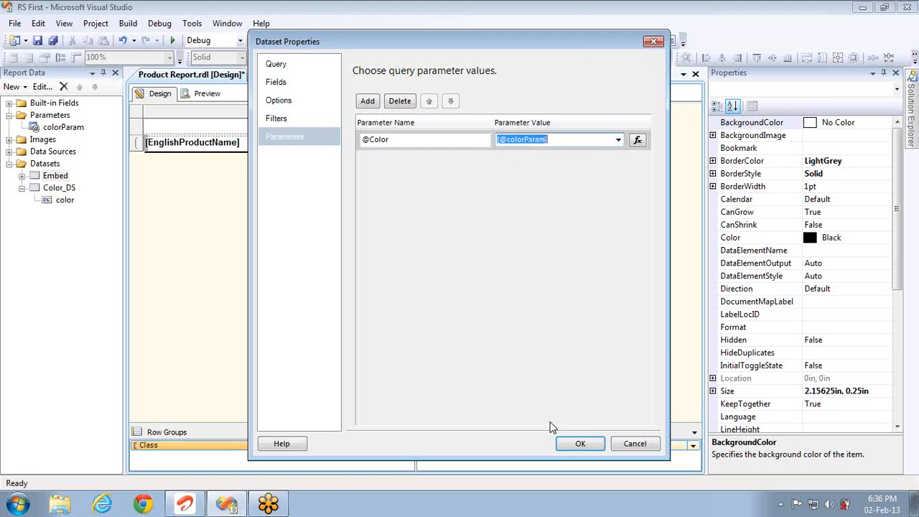
pyautogui.click(581, 444)
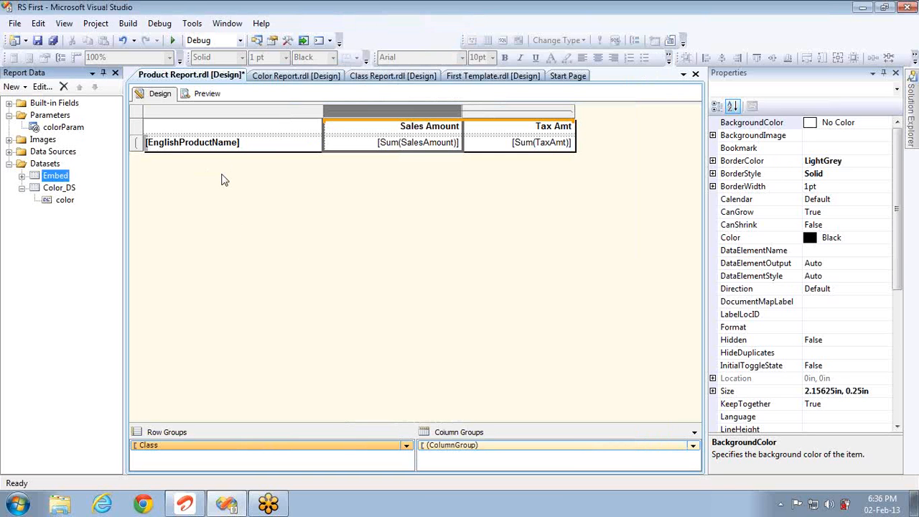
# - In the Color Report.rdl design, add a report parameter named classParam with the prompt "Class :"
pyautogui.click(265, 76)
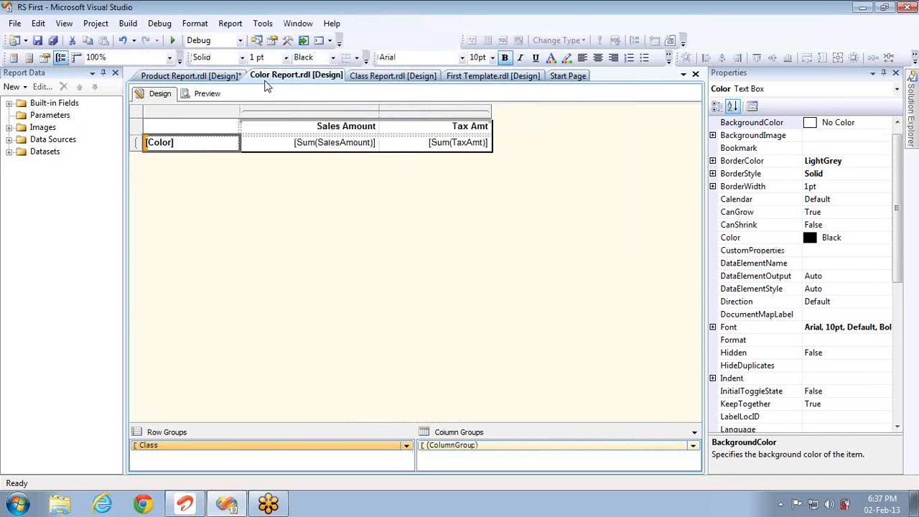
pyautogui.rightClick(70, 119)
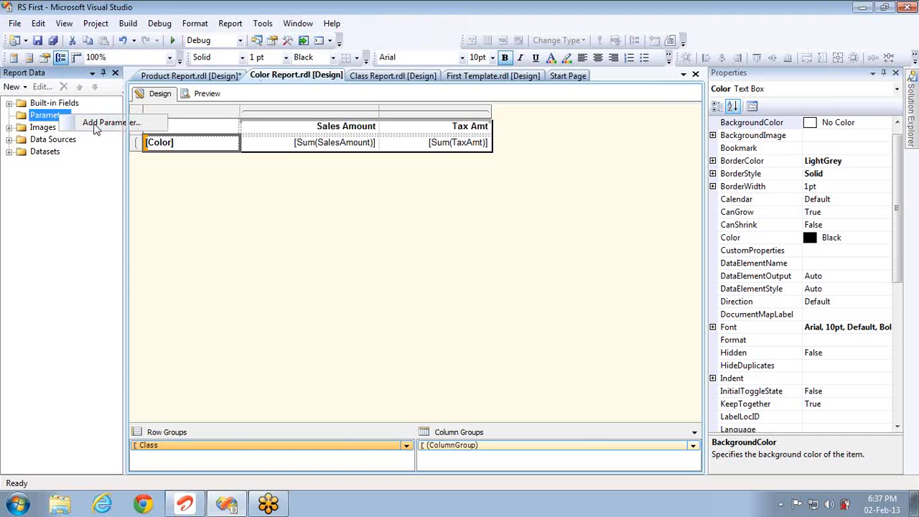
pyautogui.click(97, 124)
pyautogui.doubleClick(455, 173)
pyautogui.write('classParam')
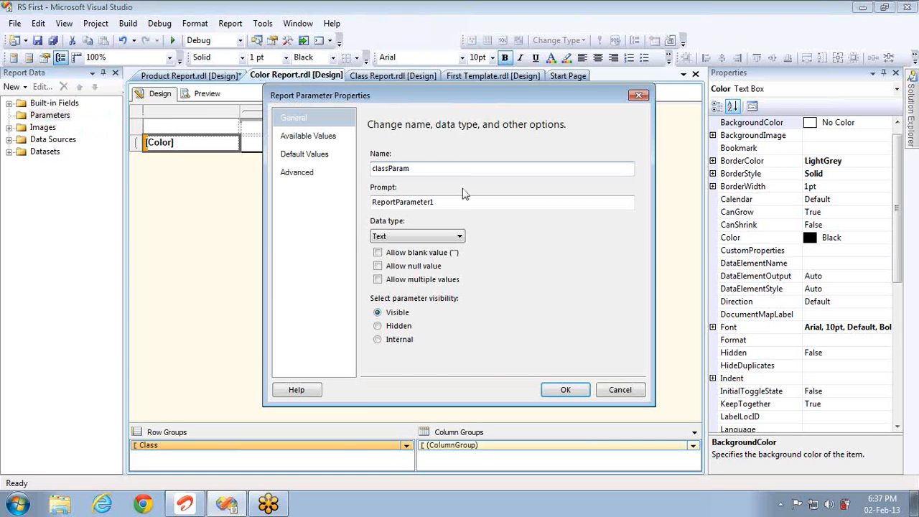
pyautogui.click(463, 200)
pyautogui.doubleClick(463, 199)
pyautogui.write('Cl')
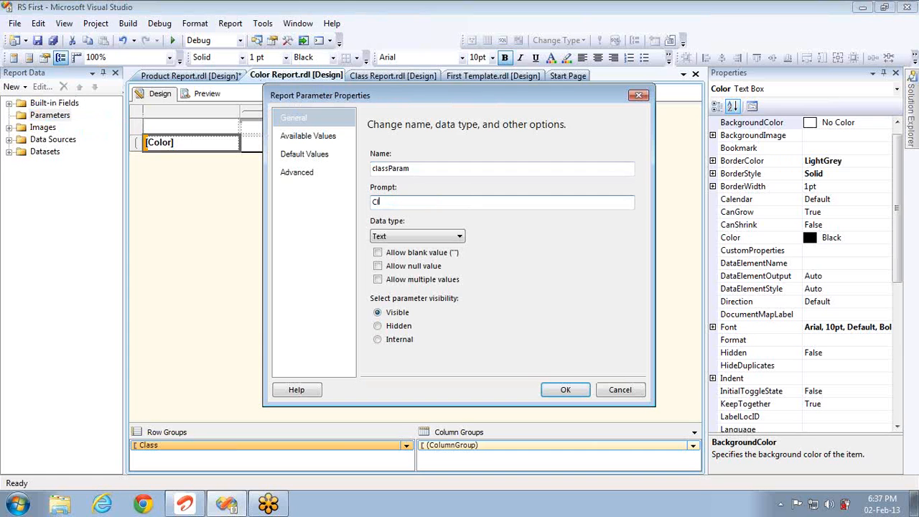
pyautogui.write('ass :')
pyautogui.click(316, 137)
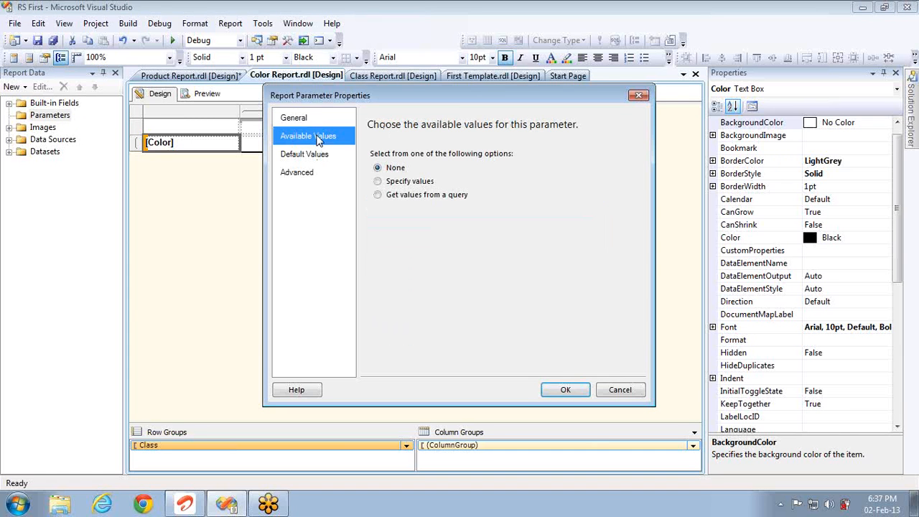
pyautogui.click(295, 117)
pyautogui.click(559, 392)
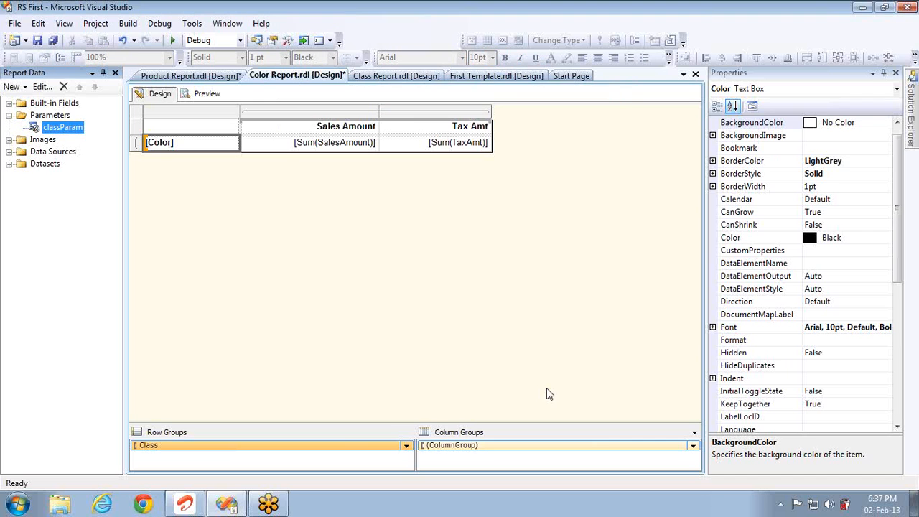
pyautogui.click(10, 163)
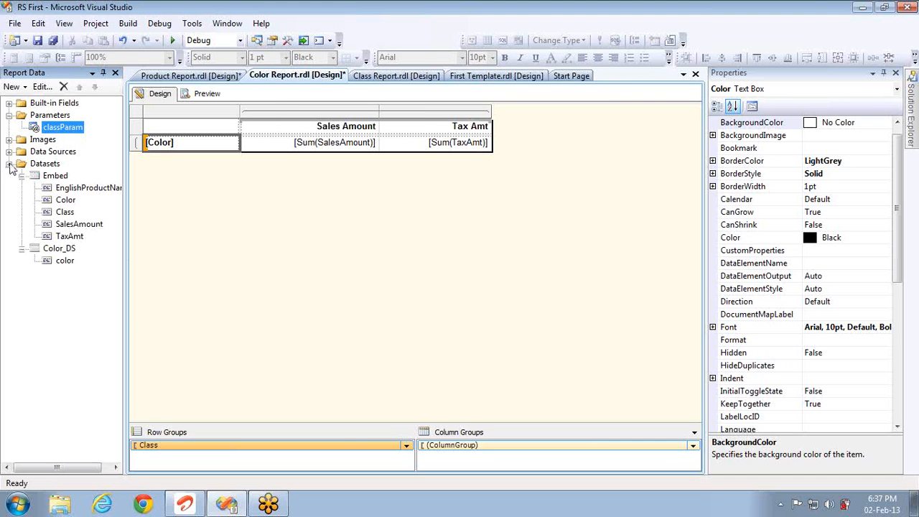
pyautogui.doubleClick(55, 175)
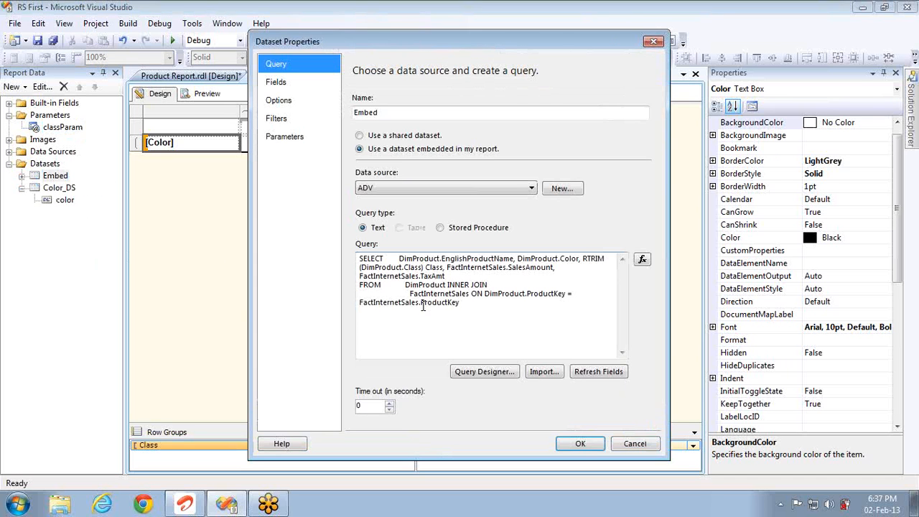
pyautogui.click(463, 304)
pyautogui.press('Return')
pyautogui.write('Where')
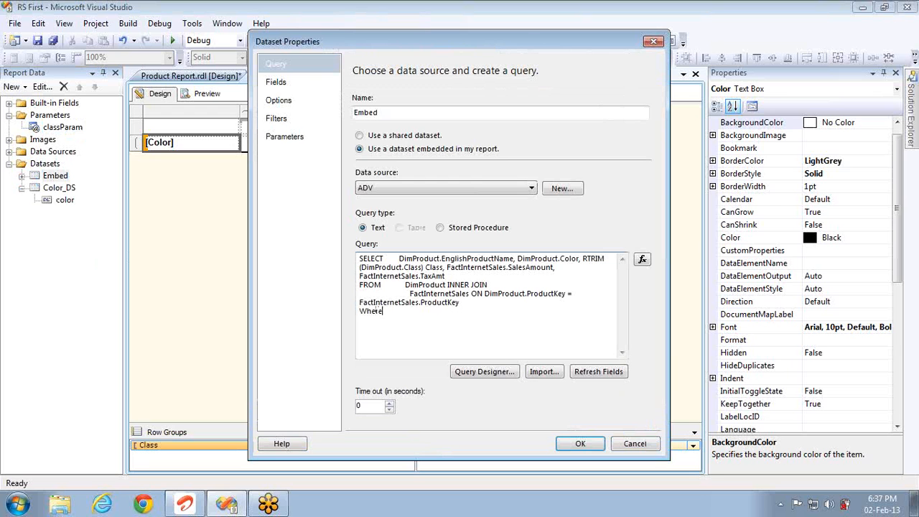
pyautogui.write(' class in :')
pyautogui.write('@Class')
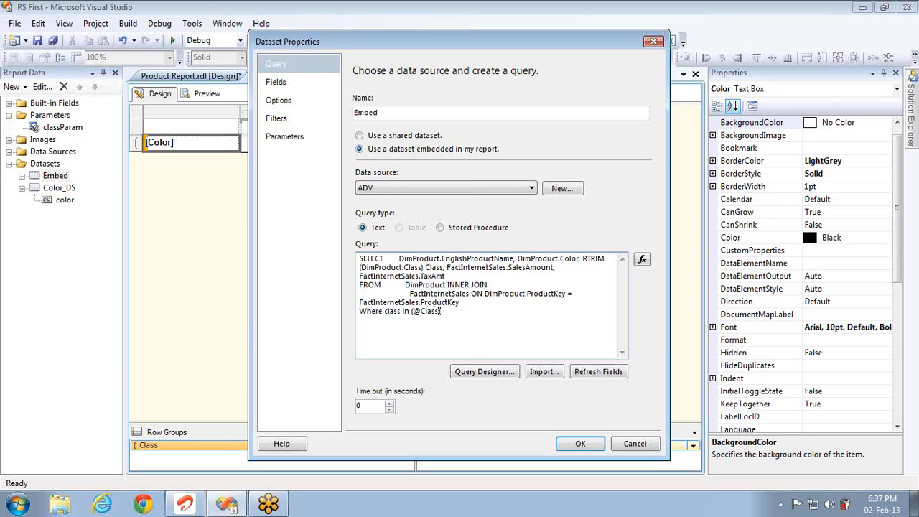
pyautogui.click(291, 137)
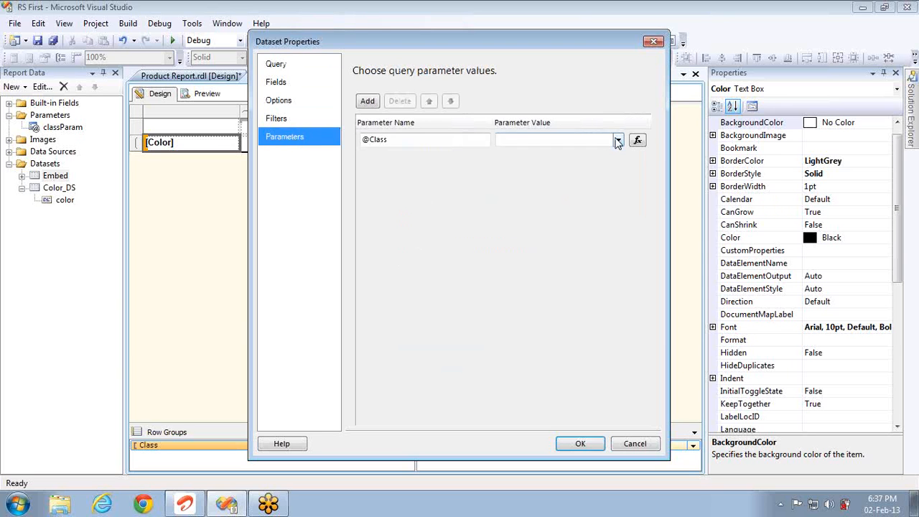
pyautogui.click(617, 139)
pyautogui.click(558, 159)
pyautogui.click(621, 140)
pyautogui.click(586, 154)
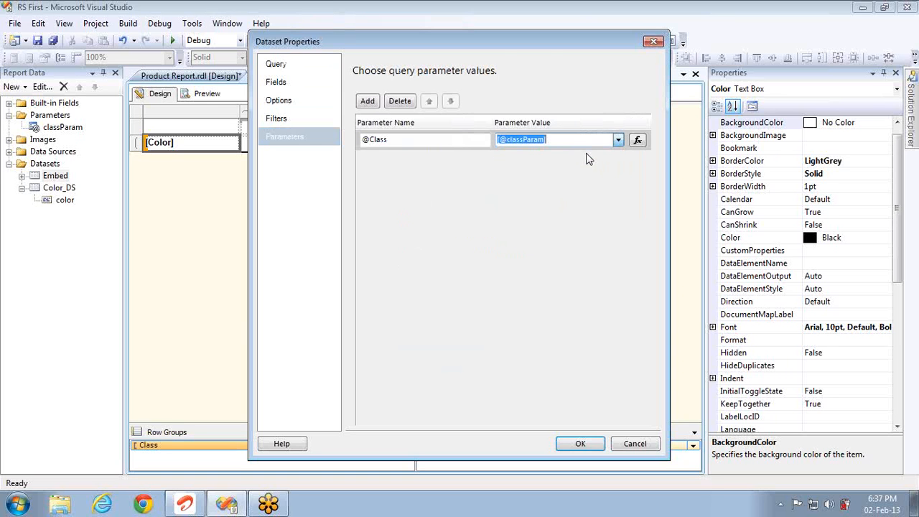
pyautogui.click(580, 443)
# - Preview the color report for class M and for class L, and return to its design
pyautogui.click(208, 94)
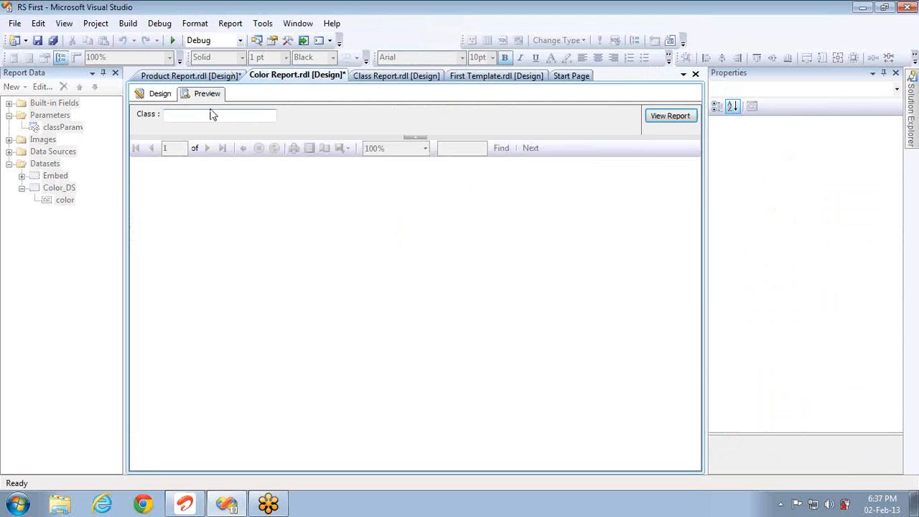
pyautogui.click(210, 115)
pyautogui.write('M')
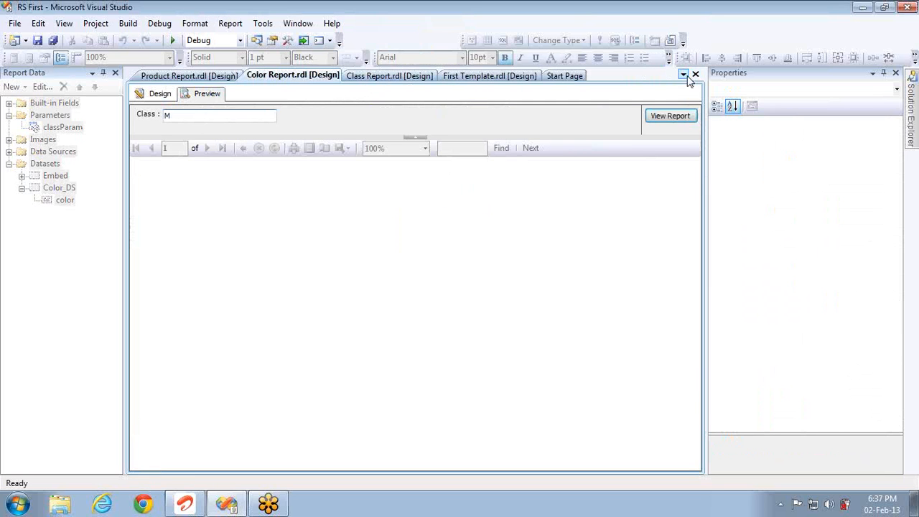
pyautogui.click(666, 118)
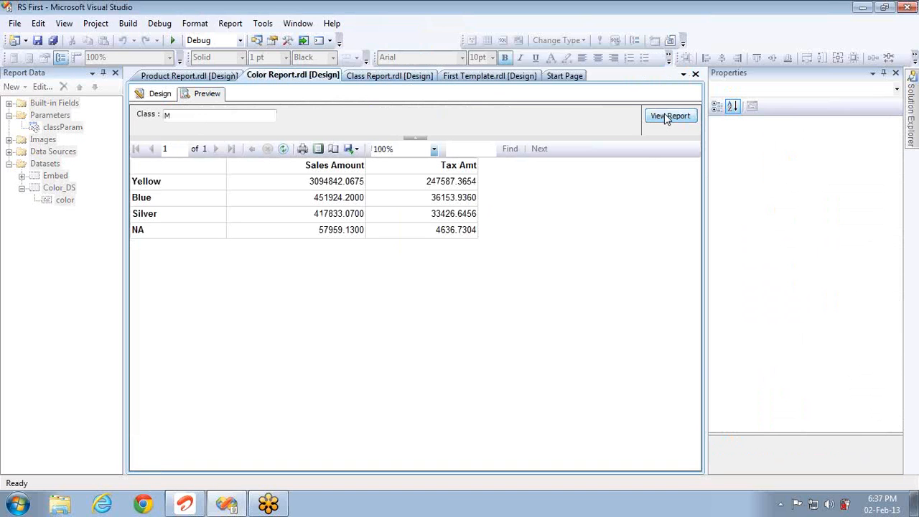
pyautogui.click(193, 117)
pyautogui.press('BackSpace')
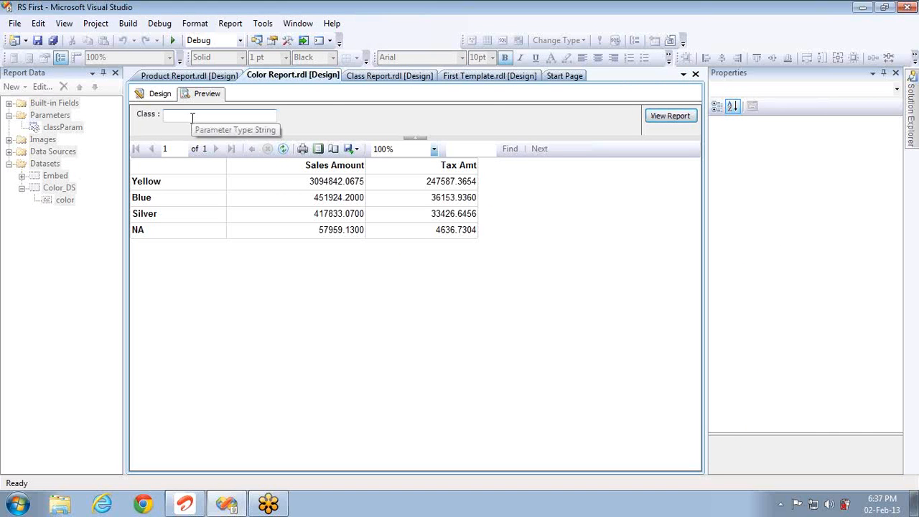
pyautogui.write('L')
pyautogui.click(649, 117)
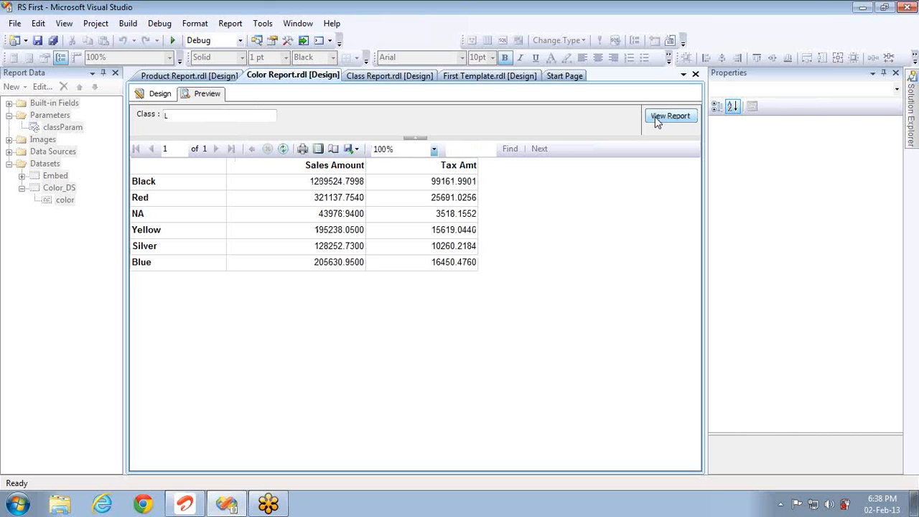
pyautogui.click(159, 94)
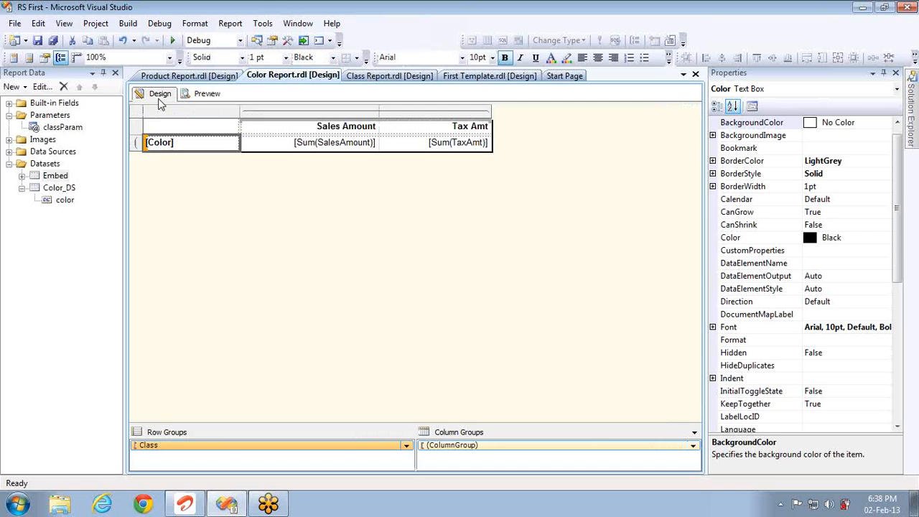
# - In the Class Report design, make the [Class] text box's Color Report action pass classParam with the value [Class]
pyautogui.click(396, 77)
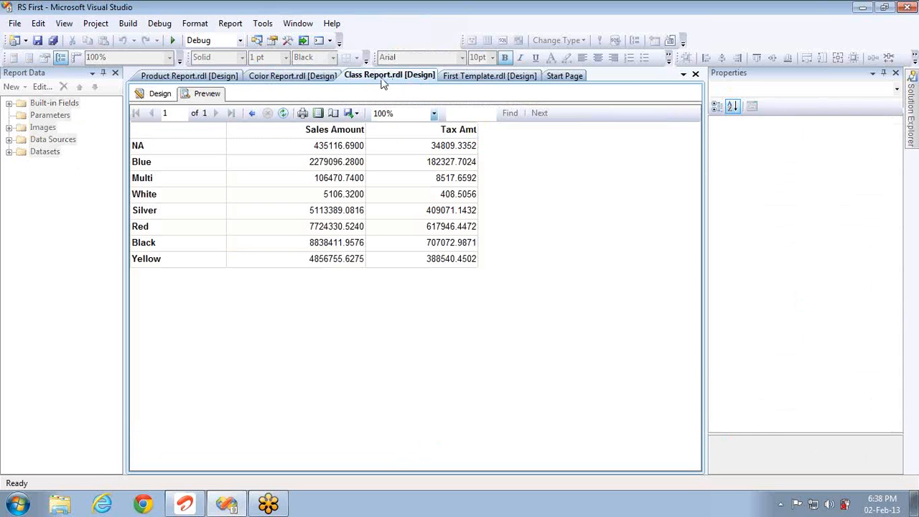
pyautogui.click(158, 97)
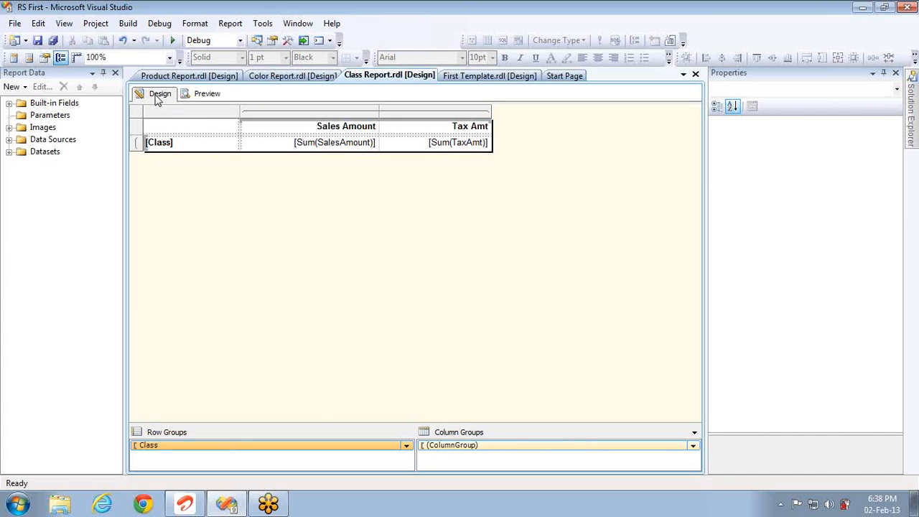
pyautogui.rightClick(198, 142)
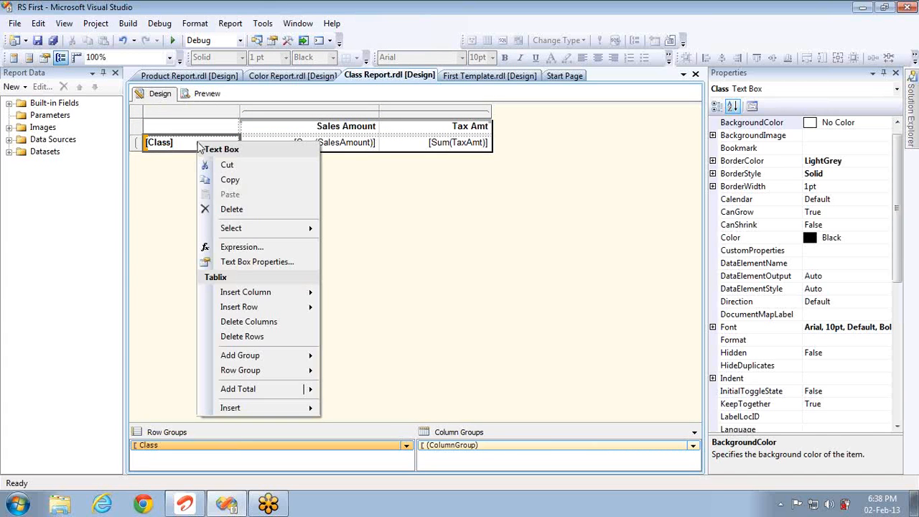
pyautogui.click(253, 262)
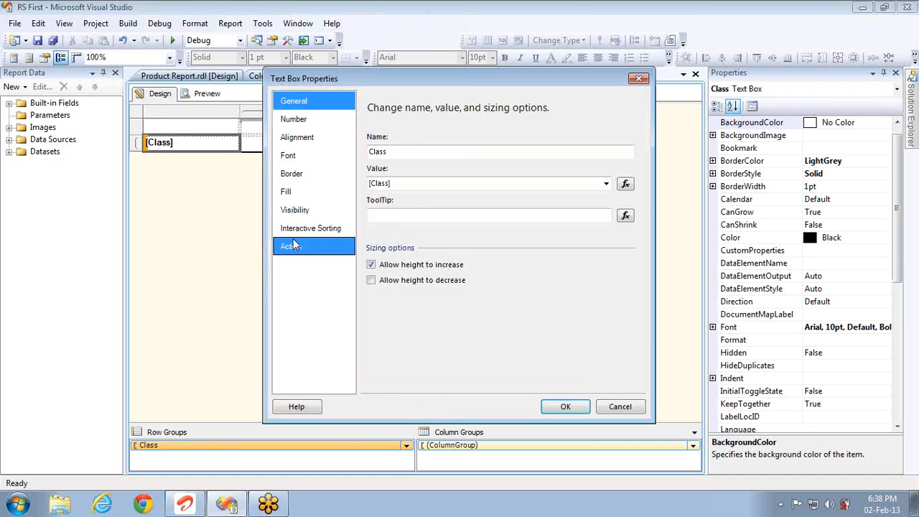
pyautogui.click(292, 248)
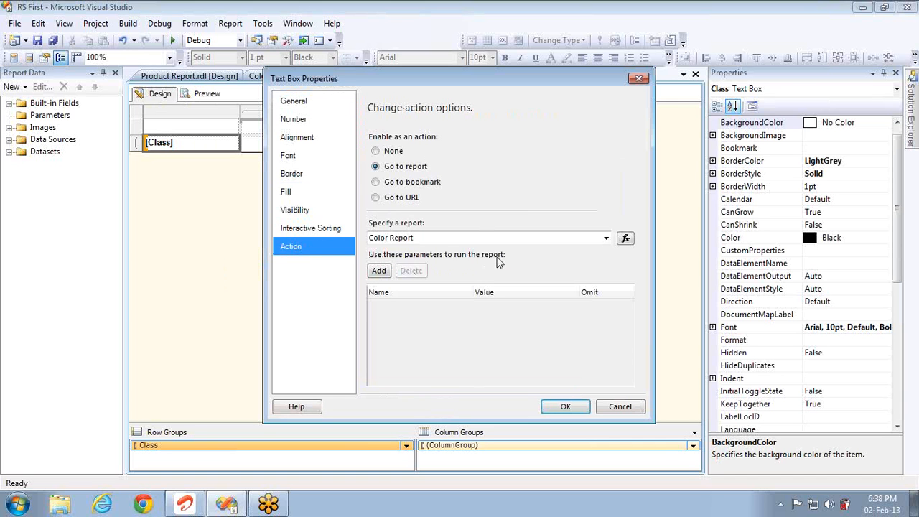
pyautogui.click(385, 274)
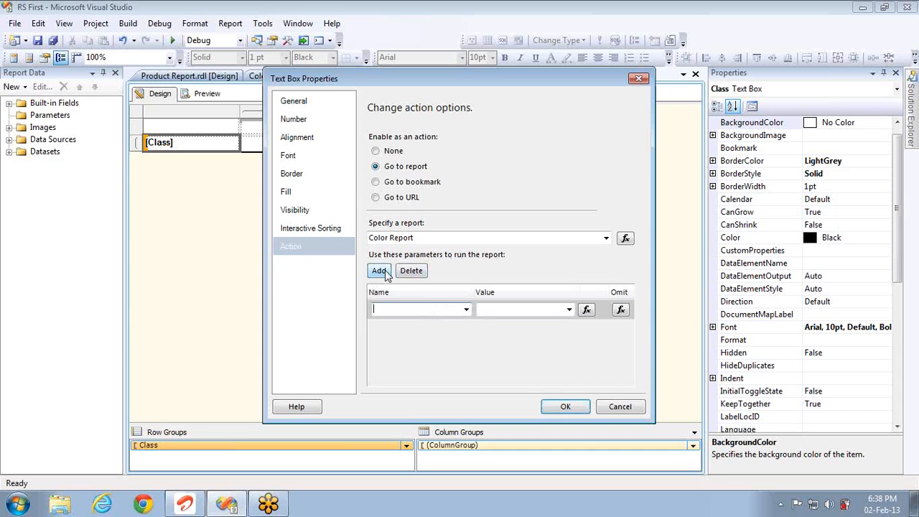
pyautogui.click(466, 311)
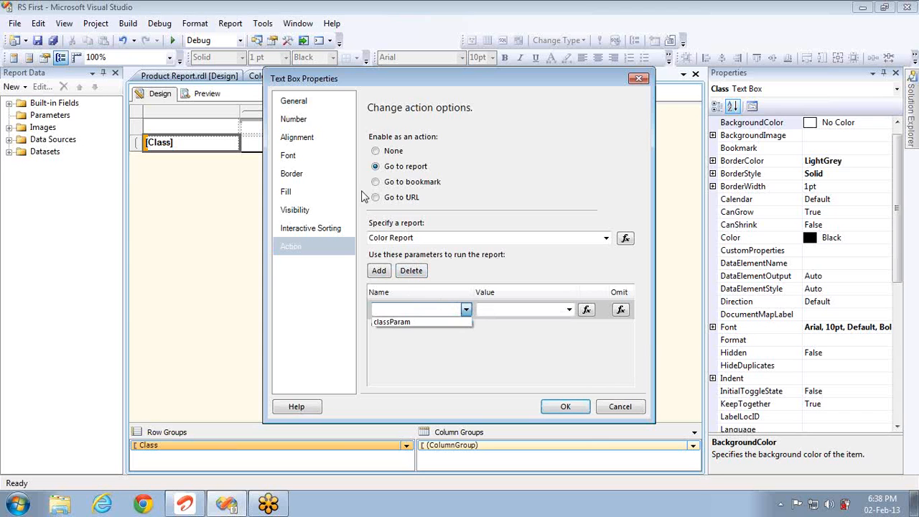
pyautogui.click(404, 321)
pyautogui.click(568, 310)
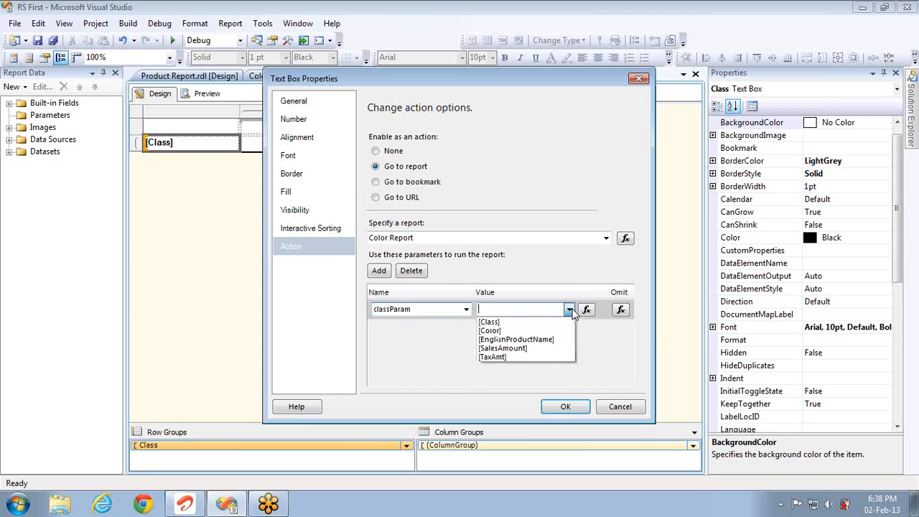
pyautogui.click(510, 323)
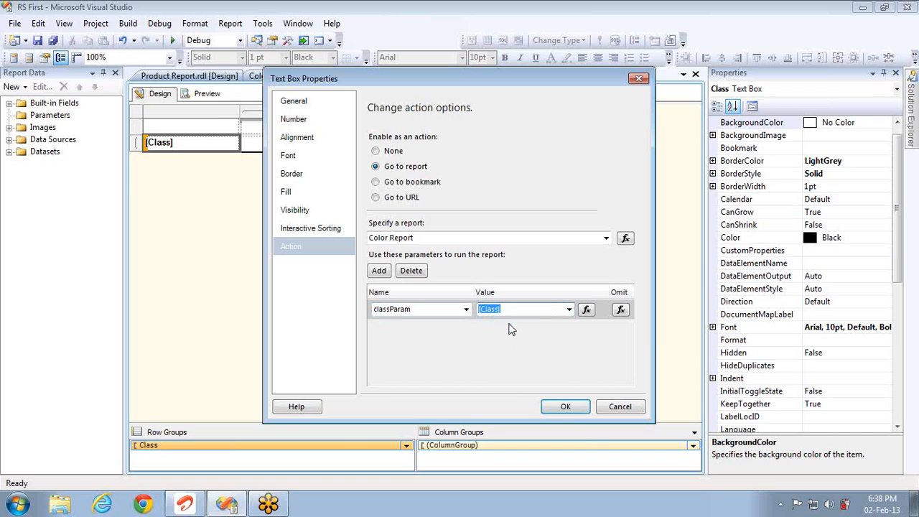
pyautogui.click(564, 406)
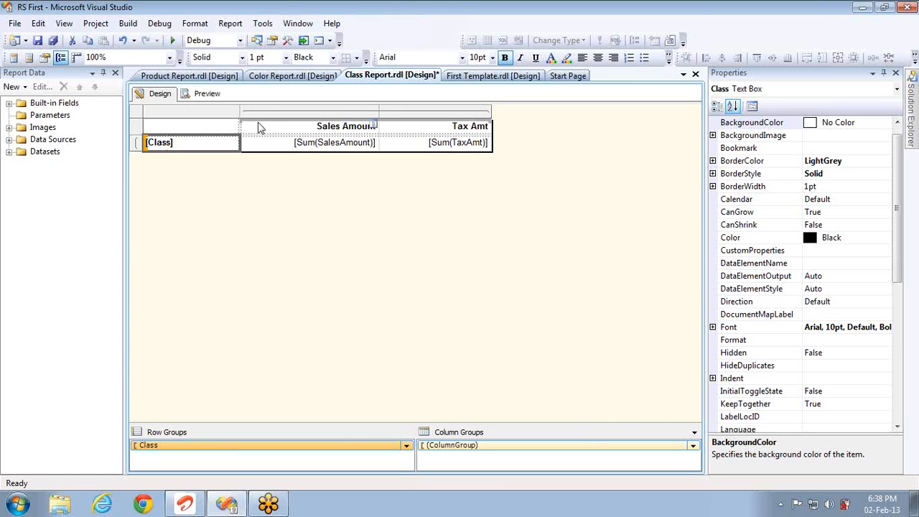
# - In the Color Report design, make the [Color] text box's Product Report action pass colorParam with the value [Color]
pyautogui.click(276, 77)
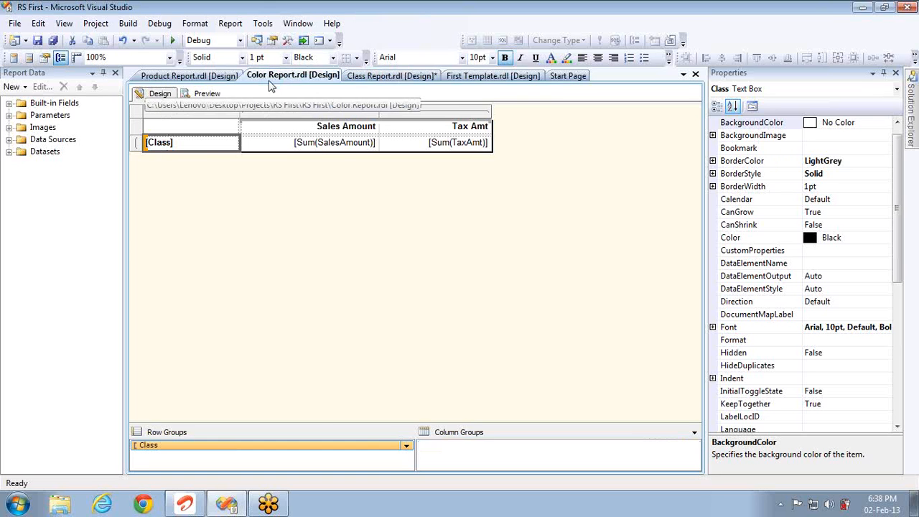
pyautogui.rightClick(198, 151)
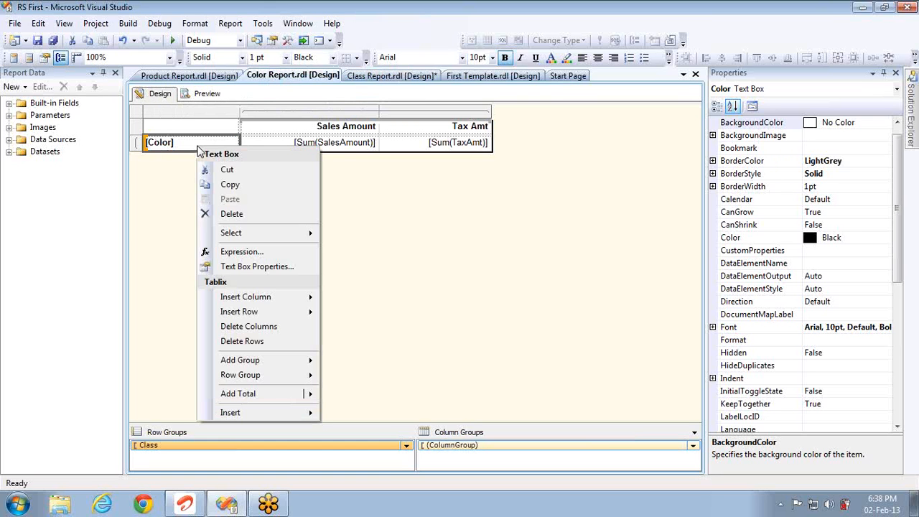
pyautogui.click(248, 267)
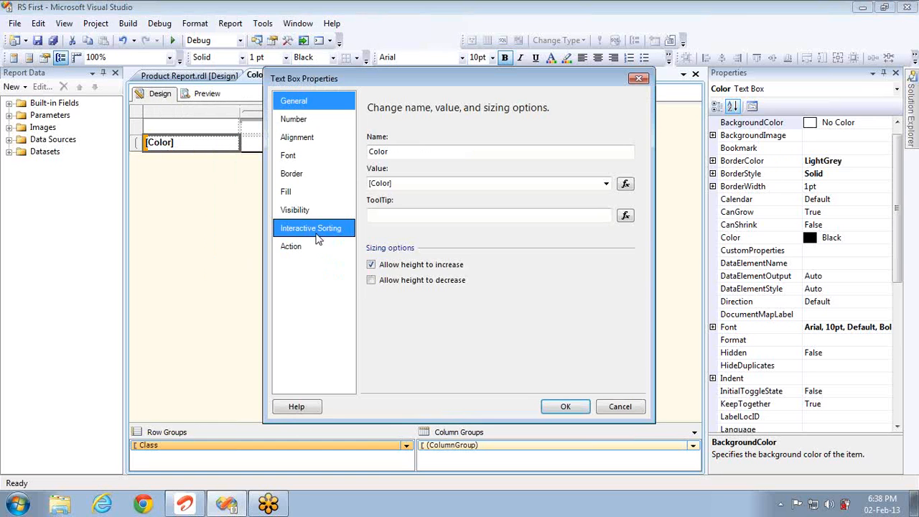
pyautogui.click(312, 247)
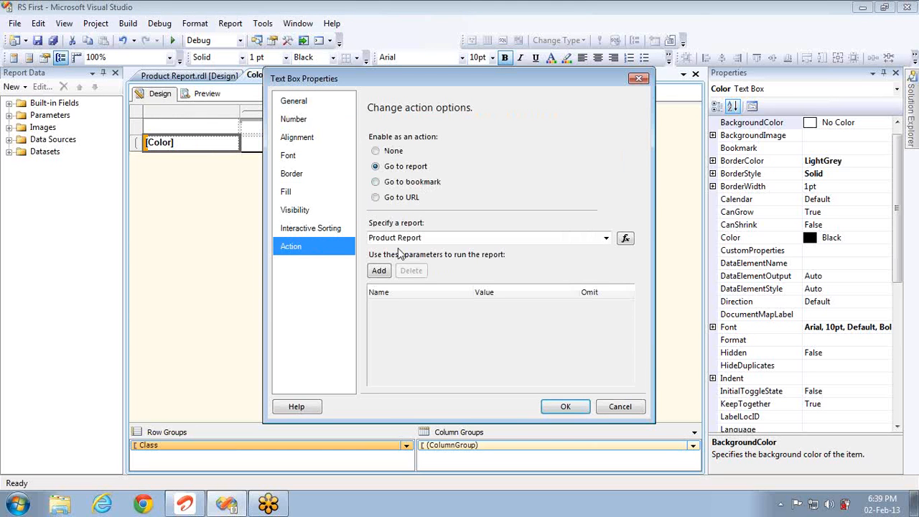
pyautogui.click(381, 270)
pyautogui.click(465, 309)
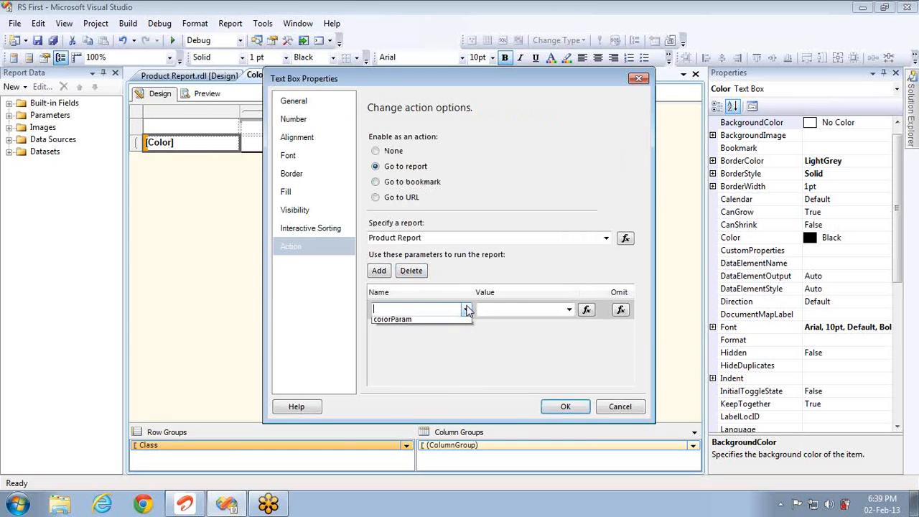
pyautogui.click(430, 323)
pyautogui.click(569, 310)
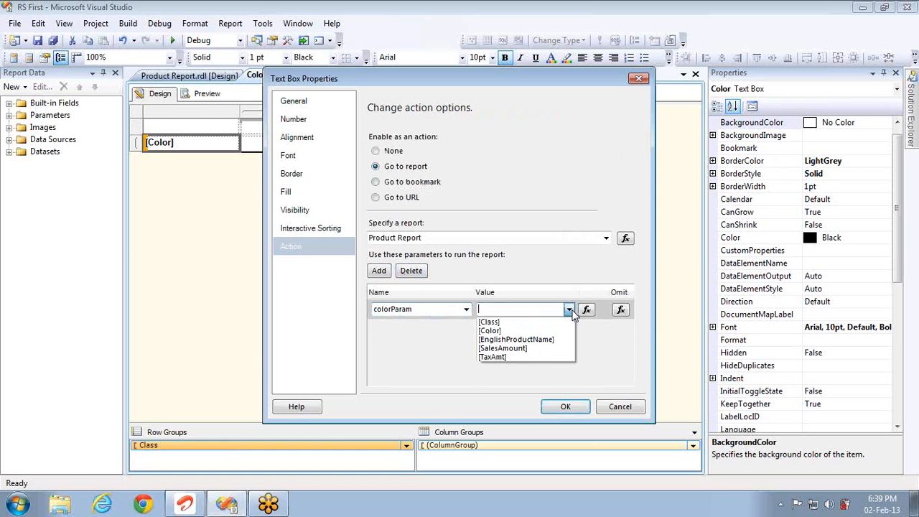
pyautogui.click(522, 332)
pyautogui.click(565, 406)
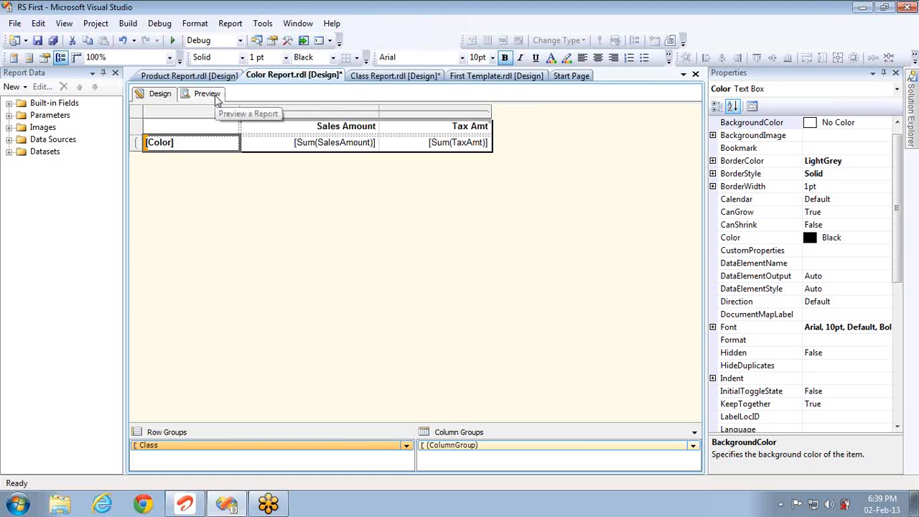
# - Preview the Class Report, drill through class H to the Black products, and go back to the class list
pyautogui.click(387, 76)
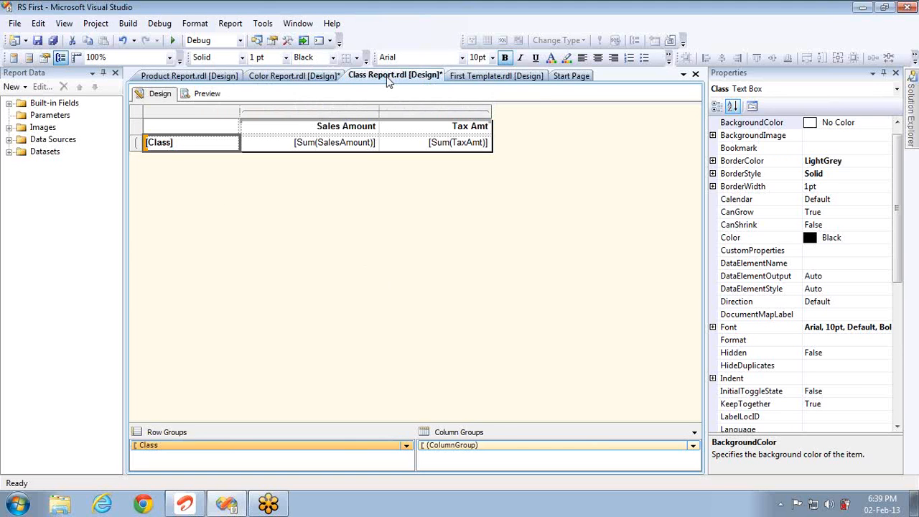
pyautogui.click(208, 93)
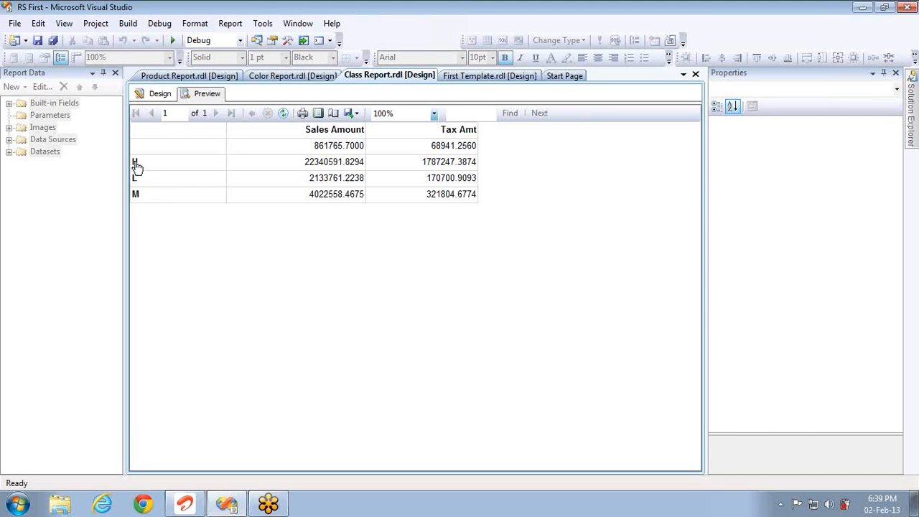
pyautogui.click(135, 163)
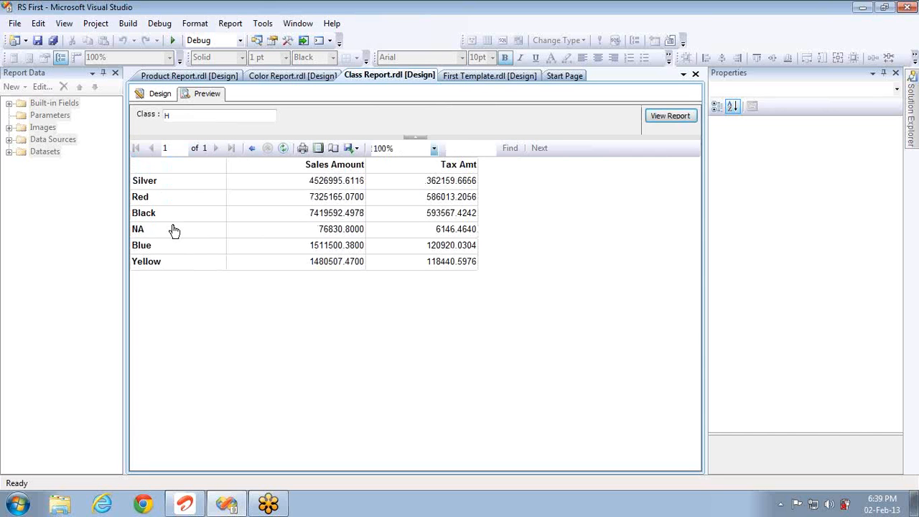
pyautogui.click(141, 215)
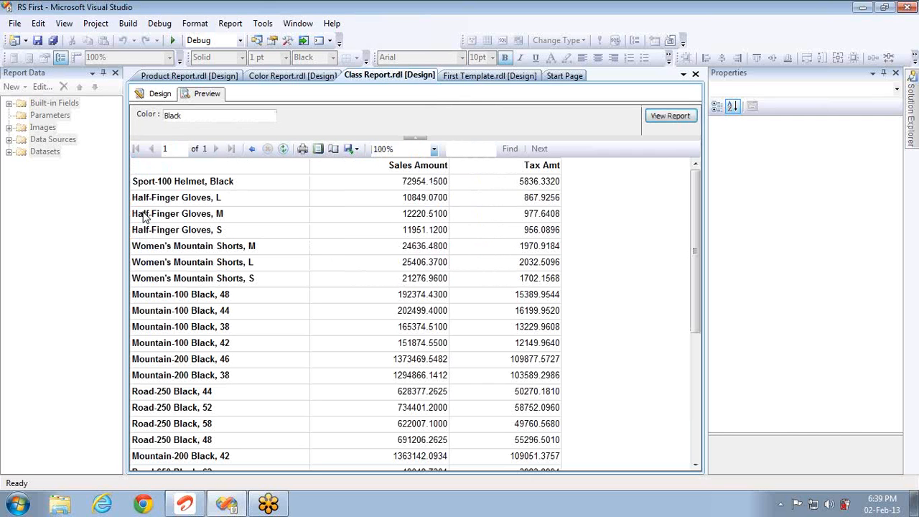
pyautogui.click(249, 151)
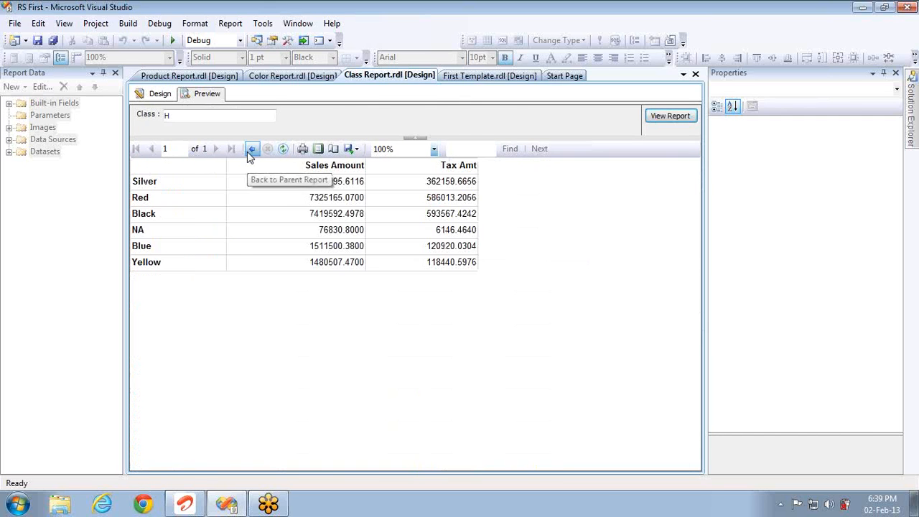
pyautogui.click(249, 151)
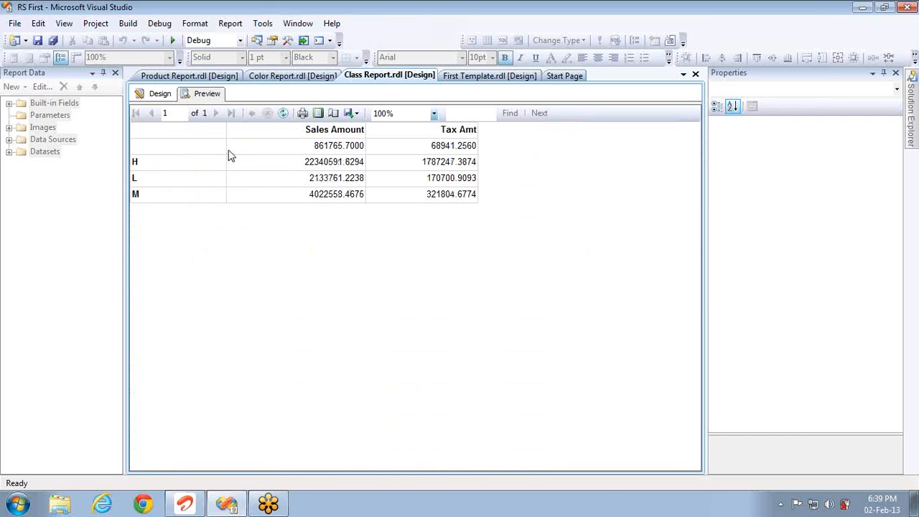
# - Drill through class H to the Black products again, and restart the Class Report preview from its design
pyautogui.click(135, 177)
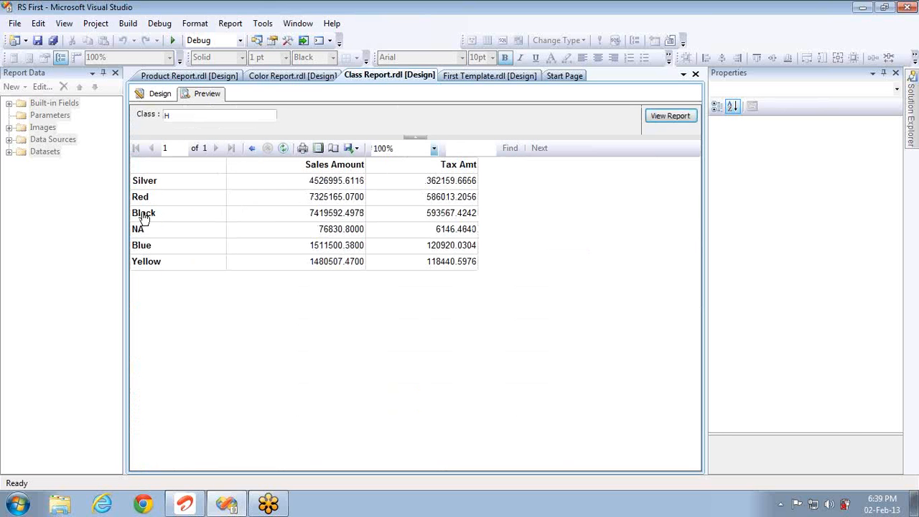
pyautogui.click(143, 214)
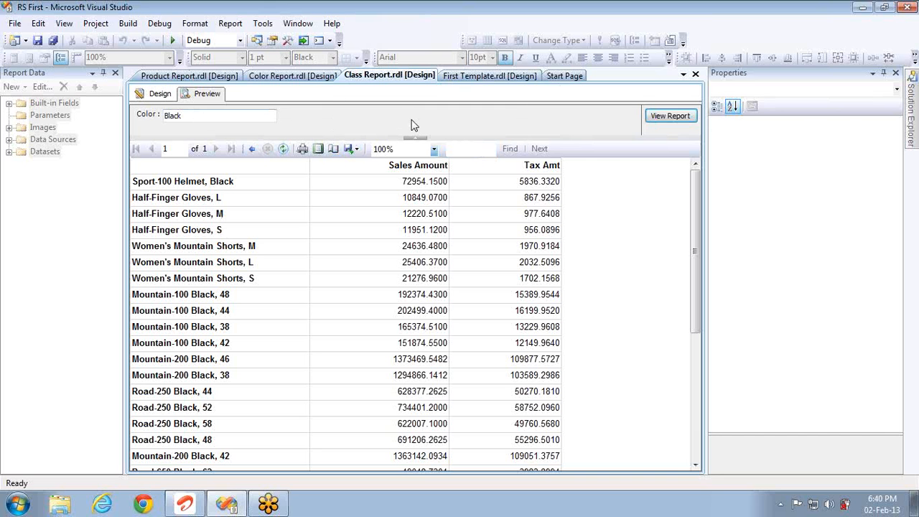
pyautogui.click(161, 94)
pyautogui.click(207, 94)
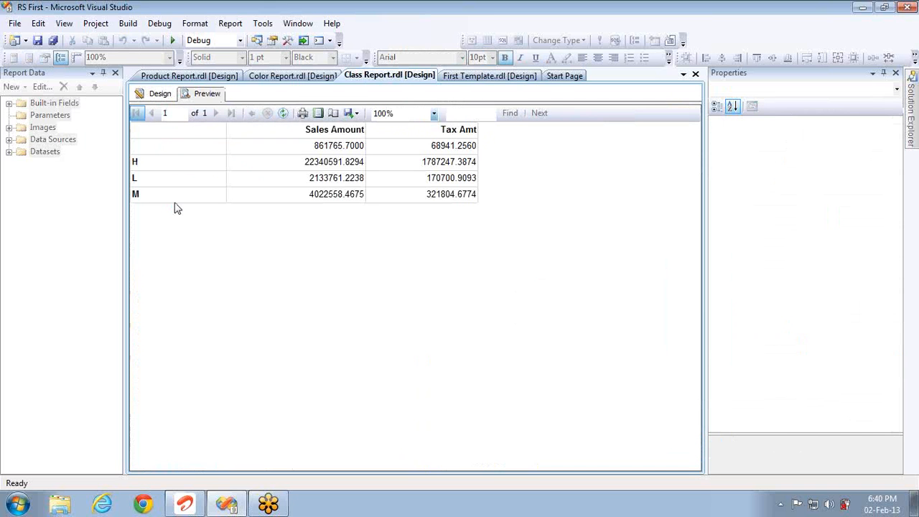
# - Drill through class H to the Red products, go back to the color level, and check its Class parameter
pyautogui.click(135, 164)
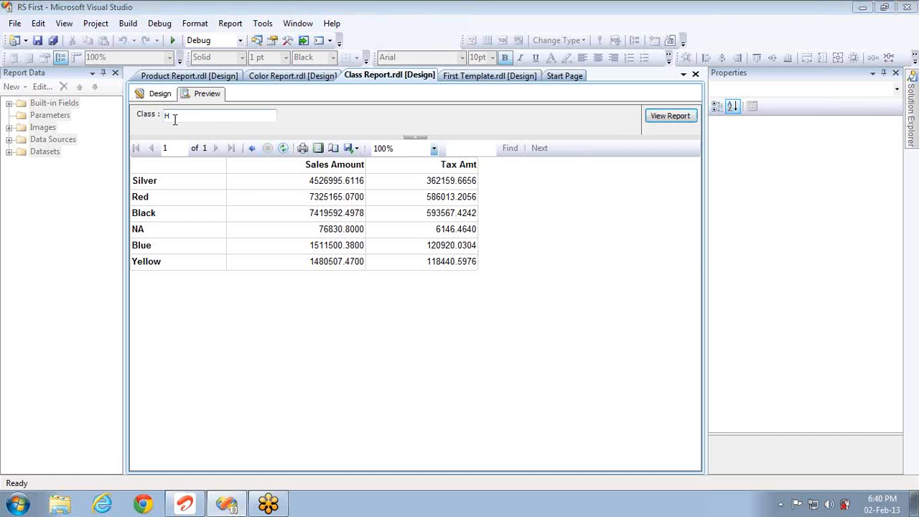
pyautogui.click(140, 198)
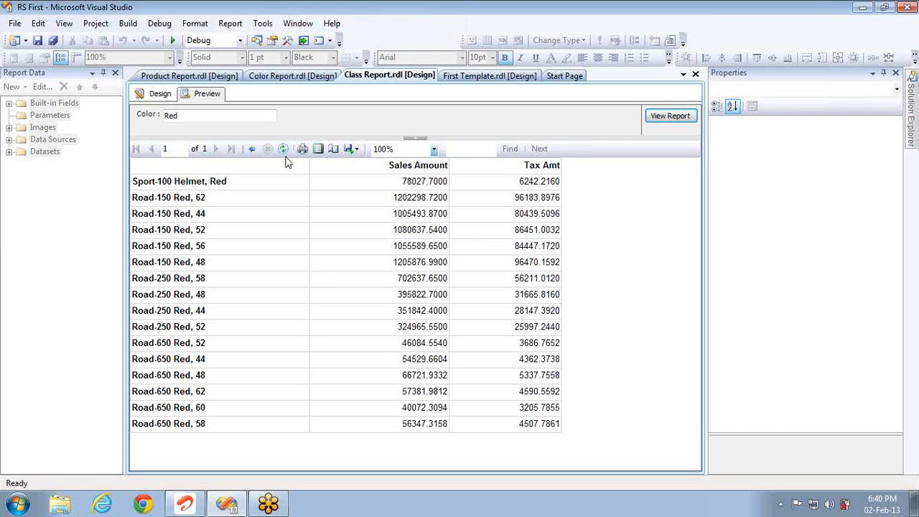
pyautogui.click(251, 150)
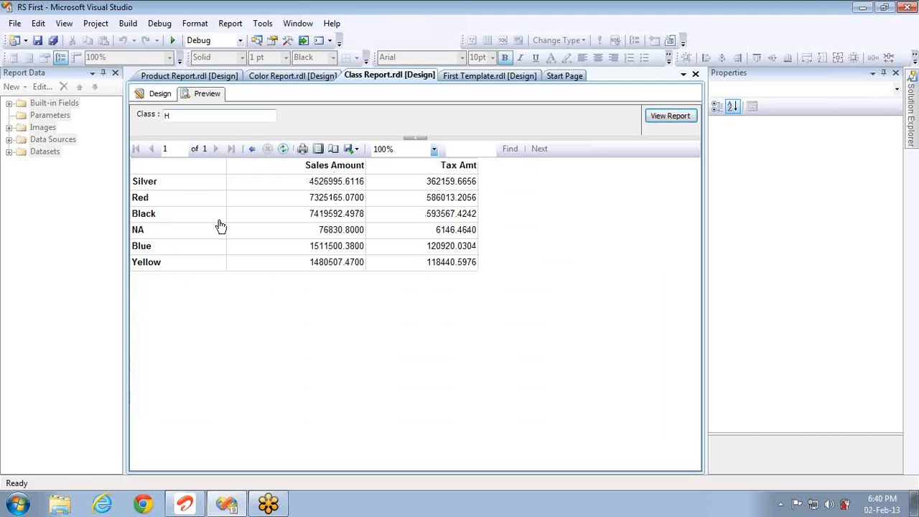
pyautogui.click(178, 118)
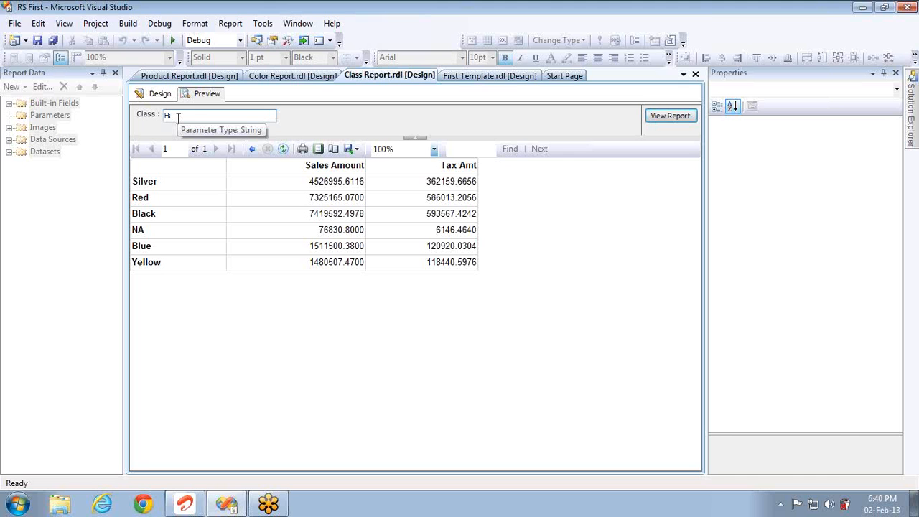
# - In the Product Report design, add a text report parameter named classParam with the prompt Class
pyautogui.click(188, 76)
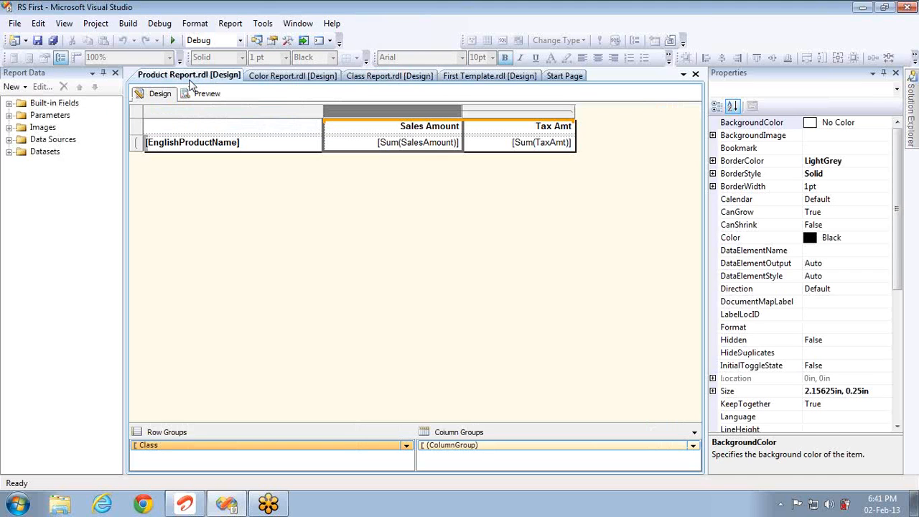
pyautogui.click(10, 115)
pyautogui.rightClick(47, 115)
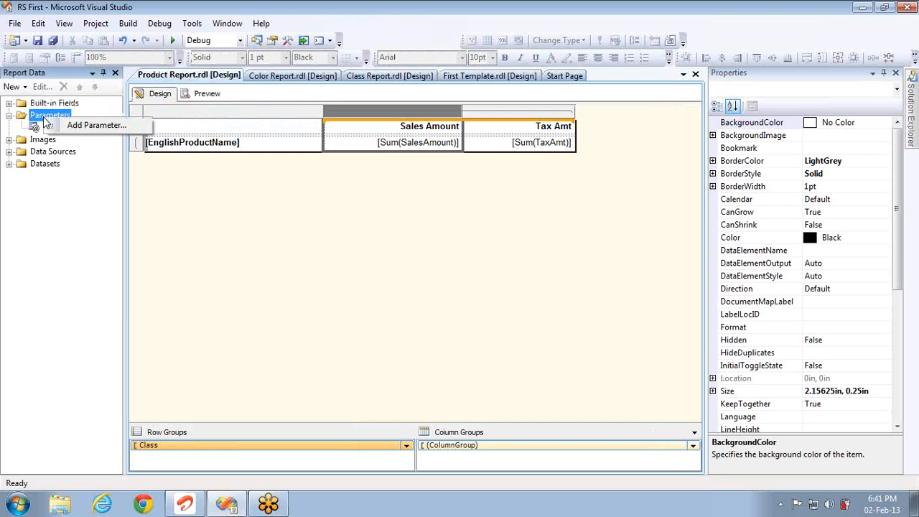
pyautogui.click(93, 126)
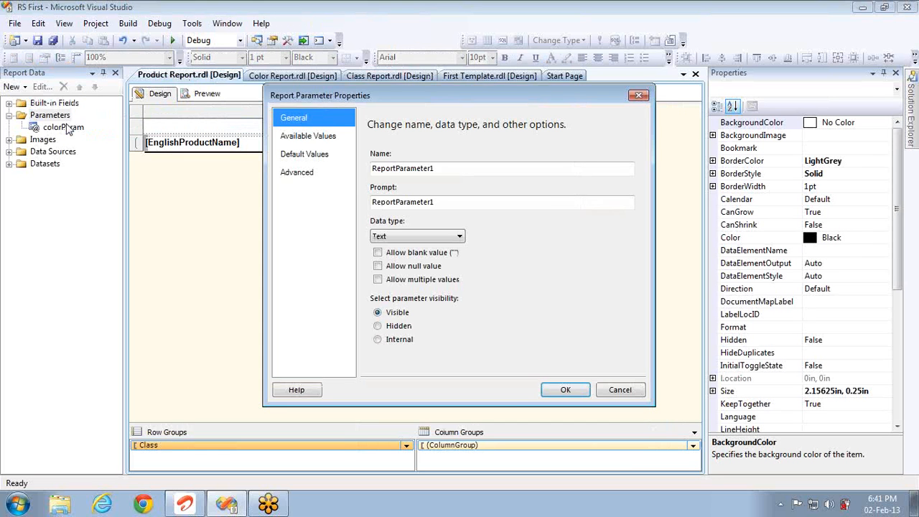
pyautogui.doubleClick(460, 170)
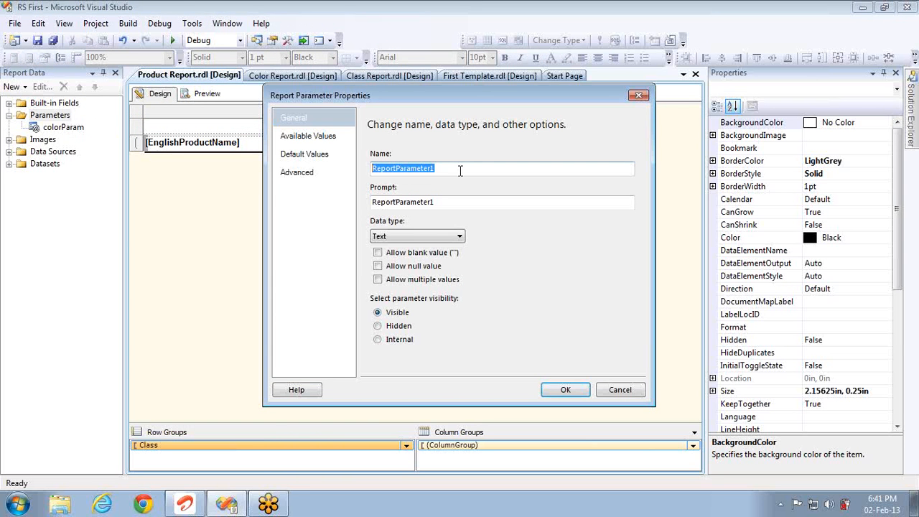
pyautogui.write('classParam')
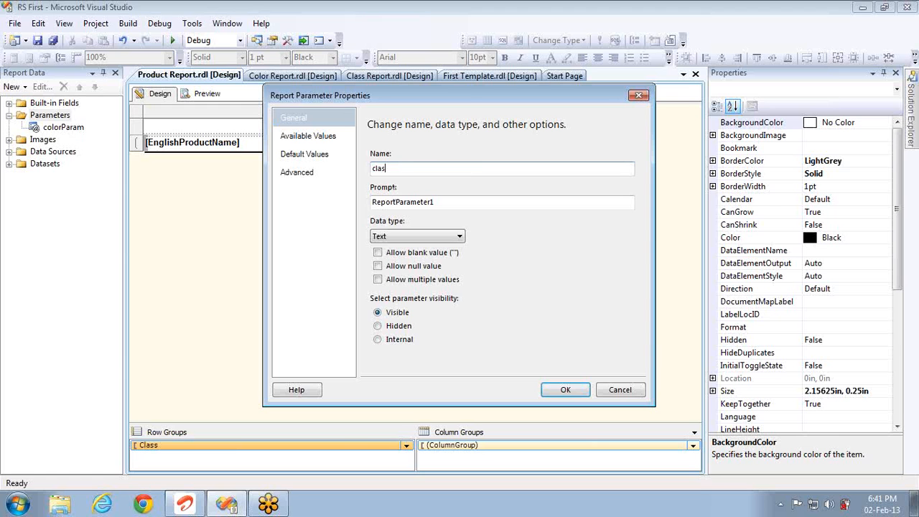
pyautogui.doubleClick(540, 204)
pyautogui.write('Class')
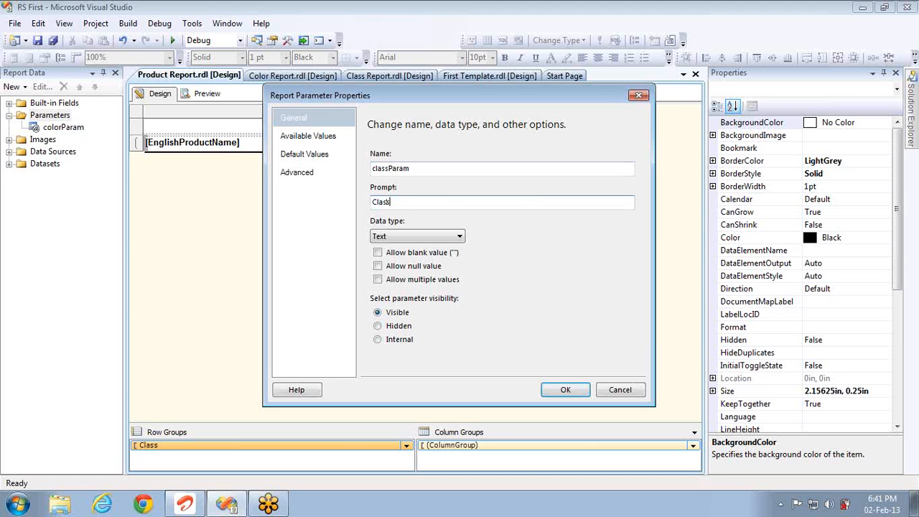
pyautogui.click(309, 136)
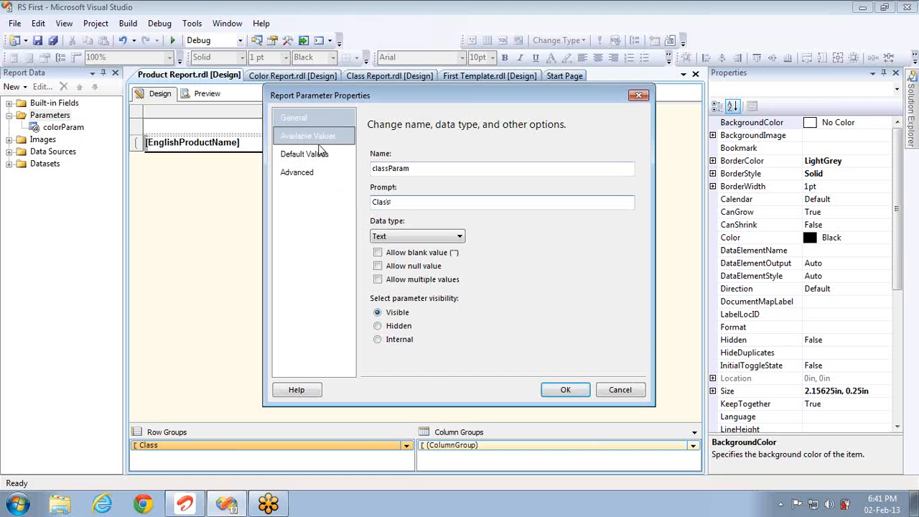
pyautogui.click(565, 390)
pyautogui.doubleClick(41, 176)
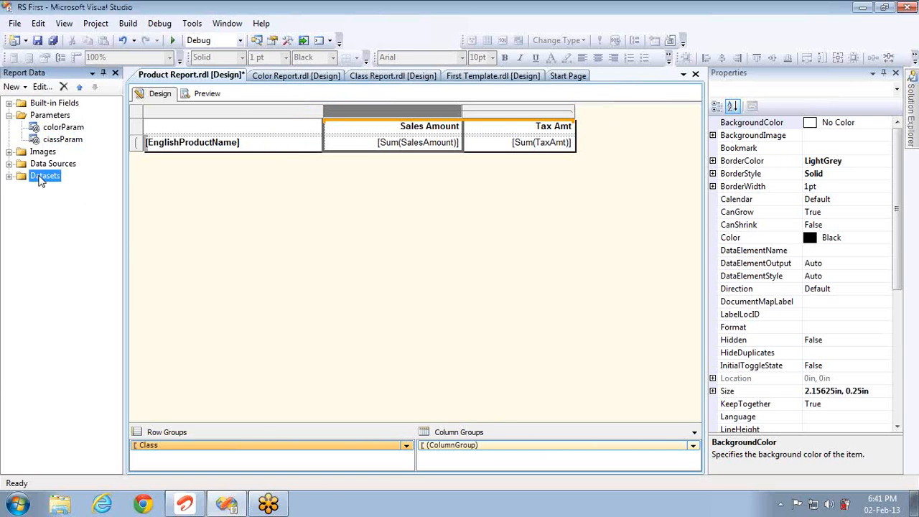
pyautogui.doubleClick(53, 188)
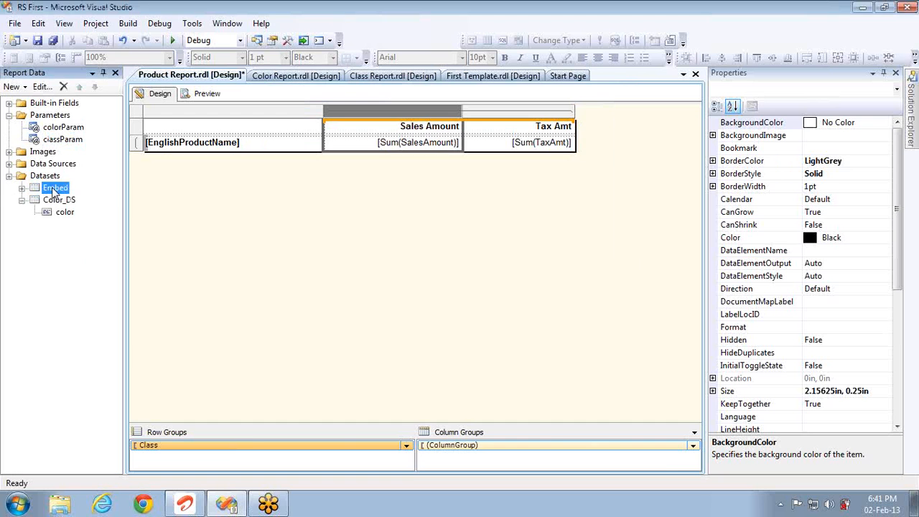
pyautogui.click(472, 310)
pyautogui.write('and Class in (@Class')
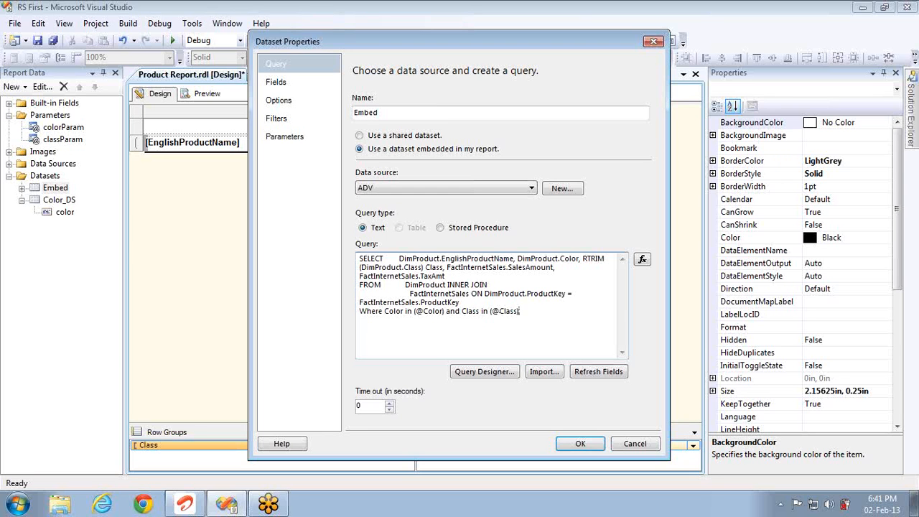
pyautogui.click(298, 139)
pyautogui.click(620, 161)
pyautogui.click(619, 161)
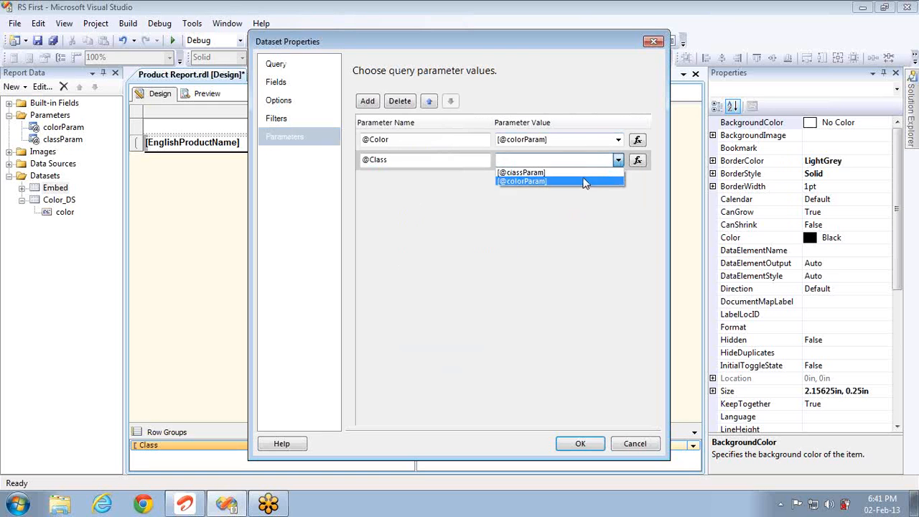
pyautogui.click(584, 179)
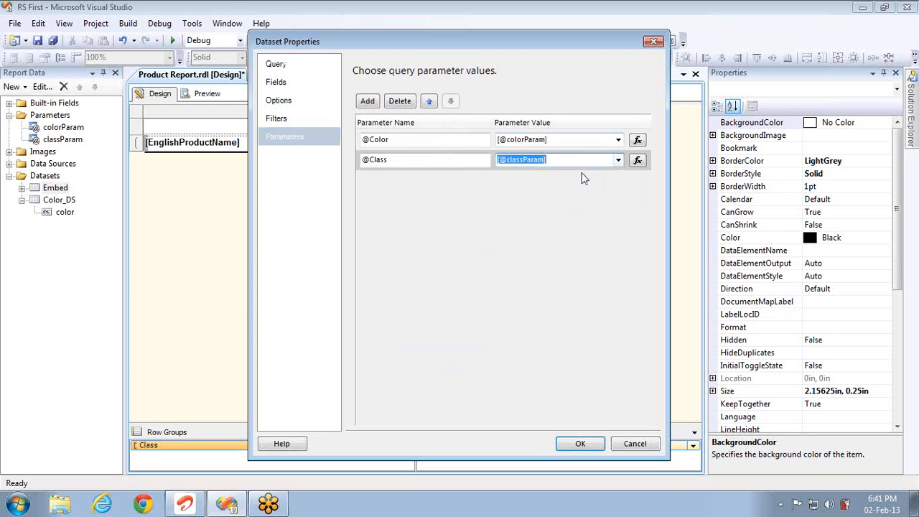
pyautogui.click(568, 446)
# - Preview the Product Report with Color set to Black and Class set to L
pyautogui.click(205, 94)
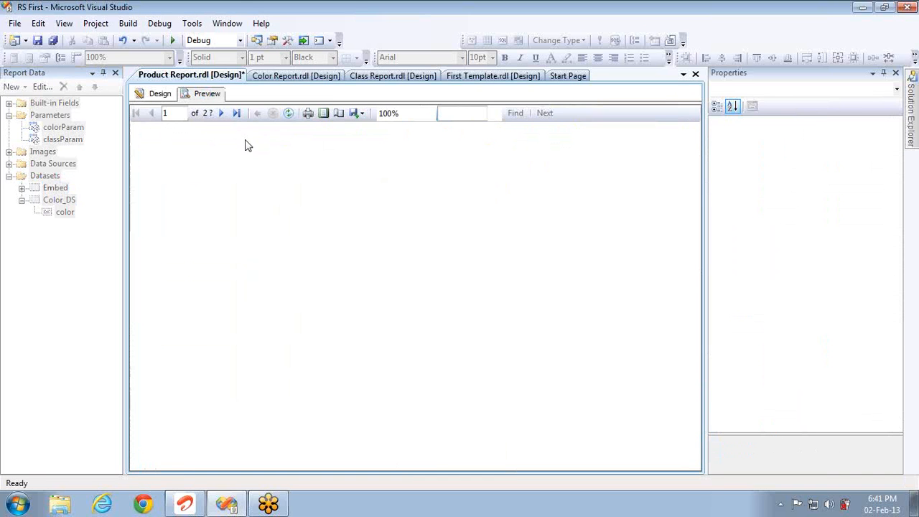
pyautogui.click(222, 116)
pyautogui.write('Black')
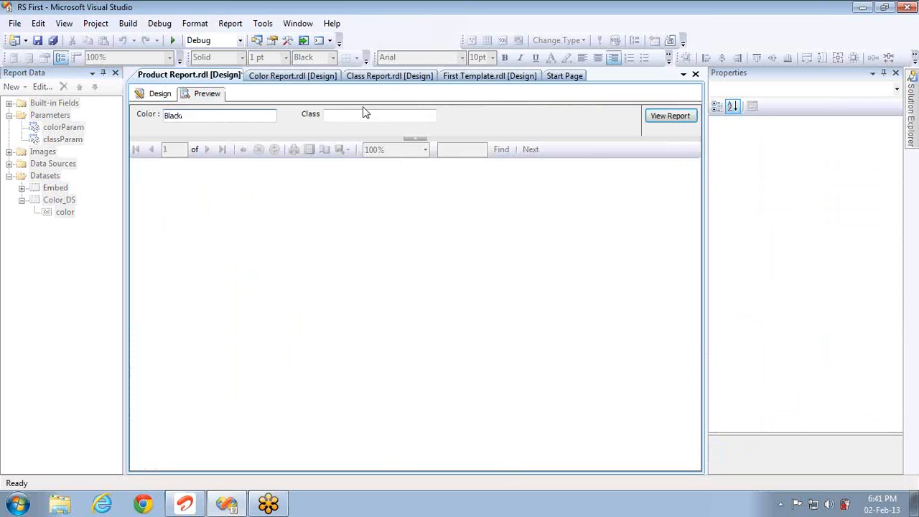
pyautogui.click(364, 115)
pyautogui.write('L')
pyautogui.click(669, 115)
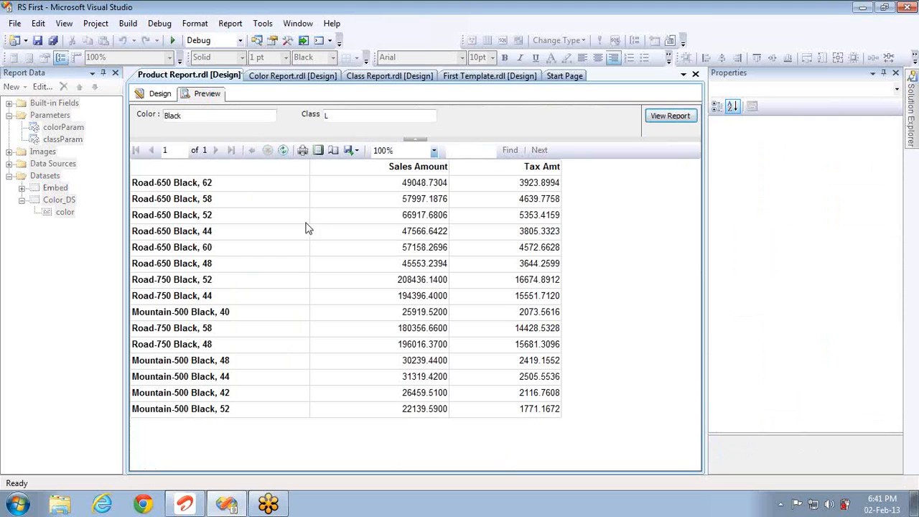
# - Rerun the Black product preview for class M and class H, and return to the report design
pyautogui.click(387, 120)
pyautogui.write('M')
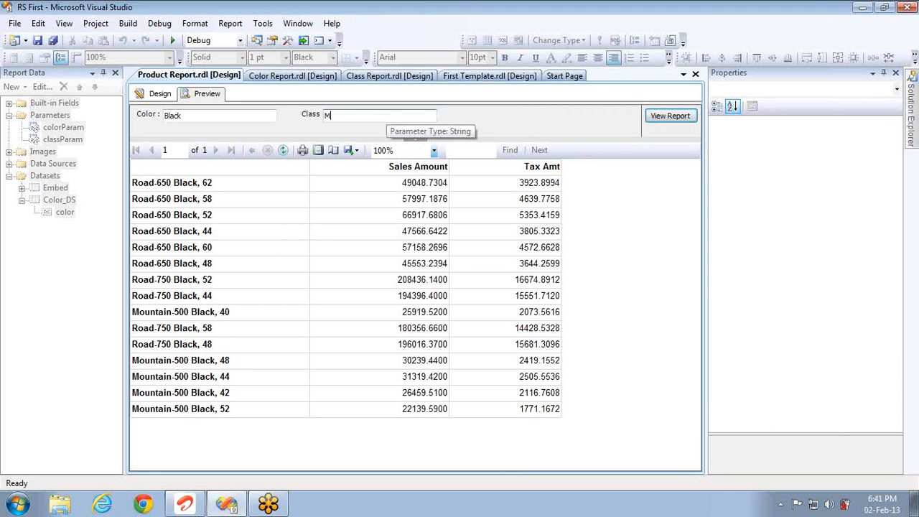
pyautogui.click(650, 117)
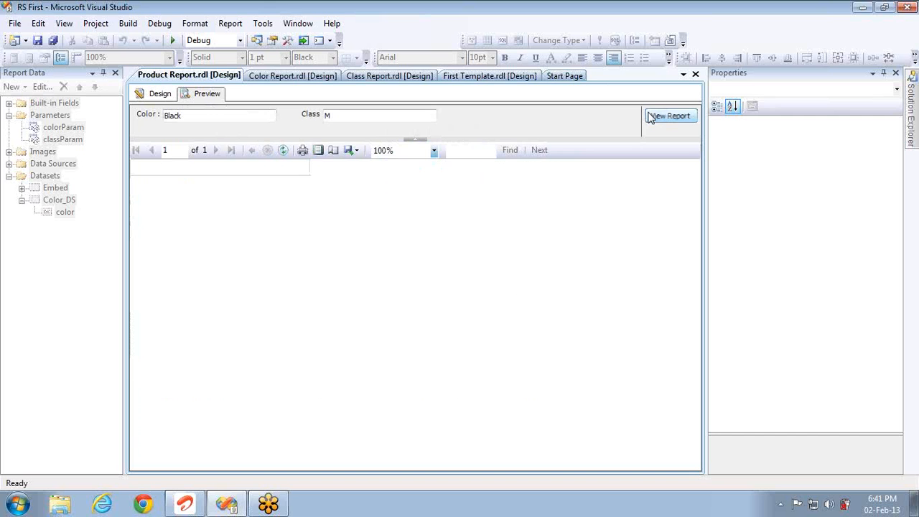
pyautogui.click(342, 114)
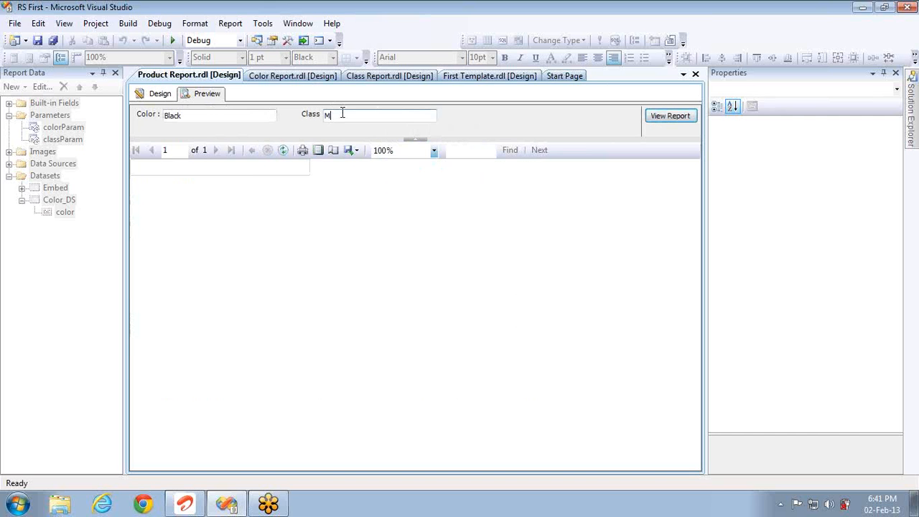
pyautogui.click(661, 116)
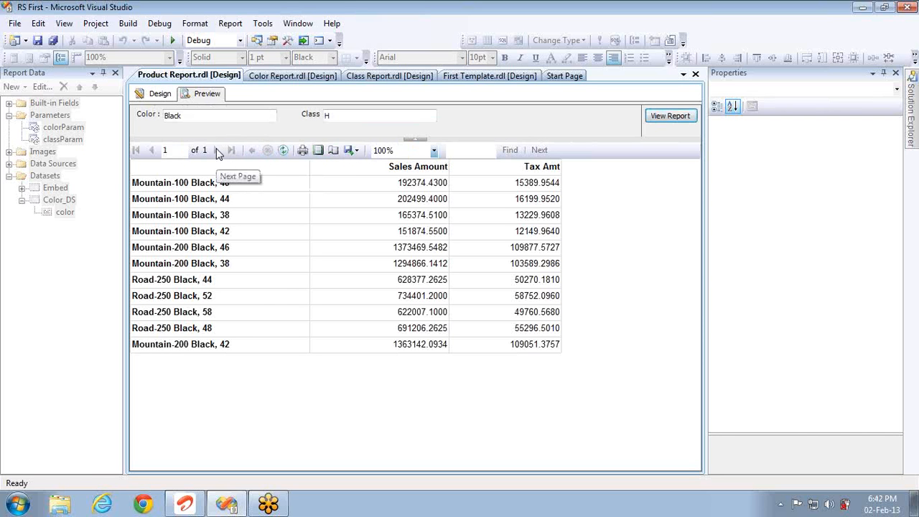
pyautogui.click(158, 94)
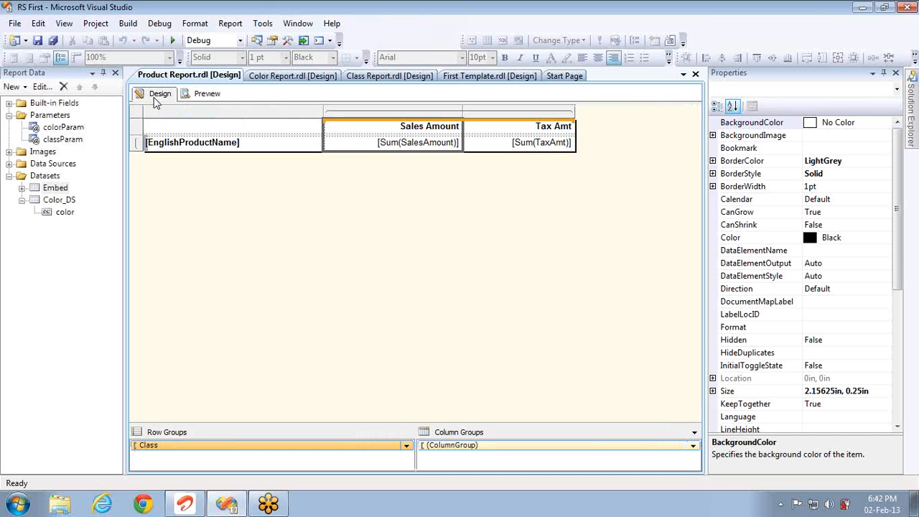
pyautogui.click(283, 76)
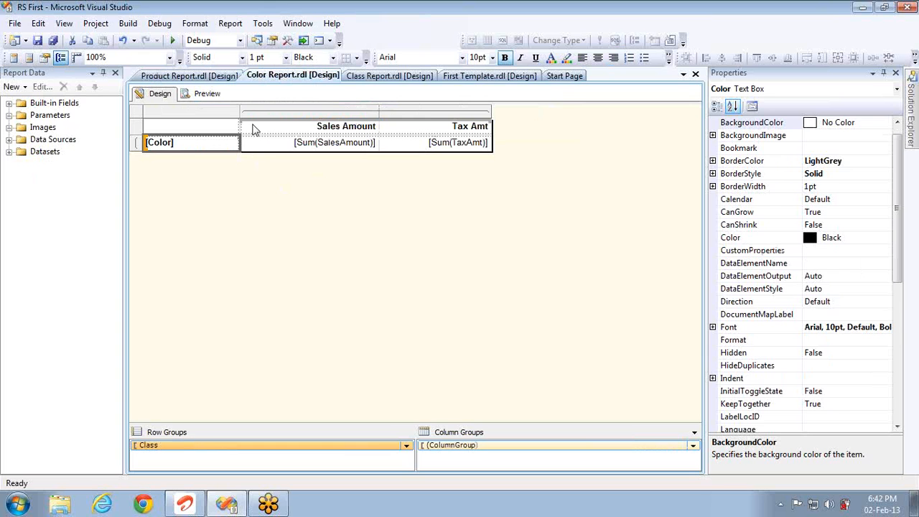
pyautogui.rightClick(195, 149)
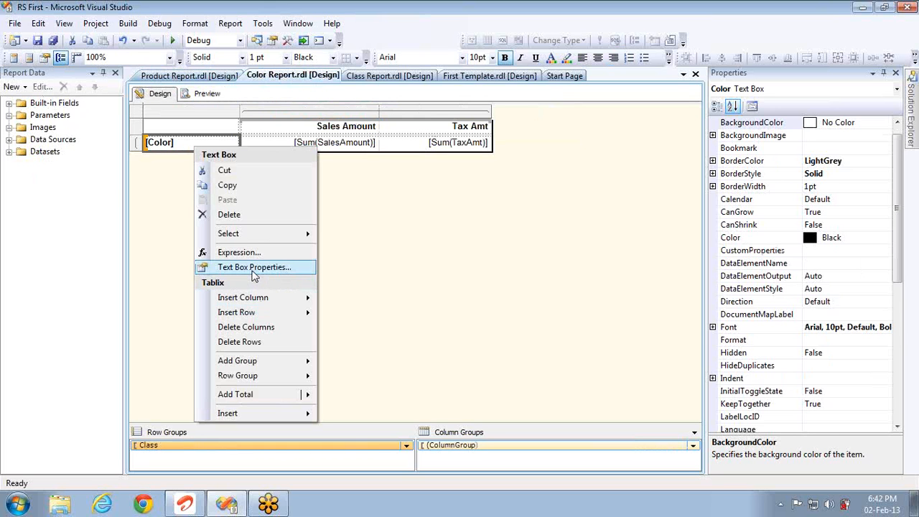
pyautogui.click(252, 273)
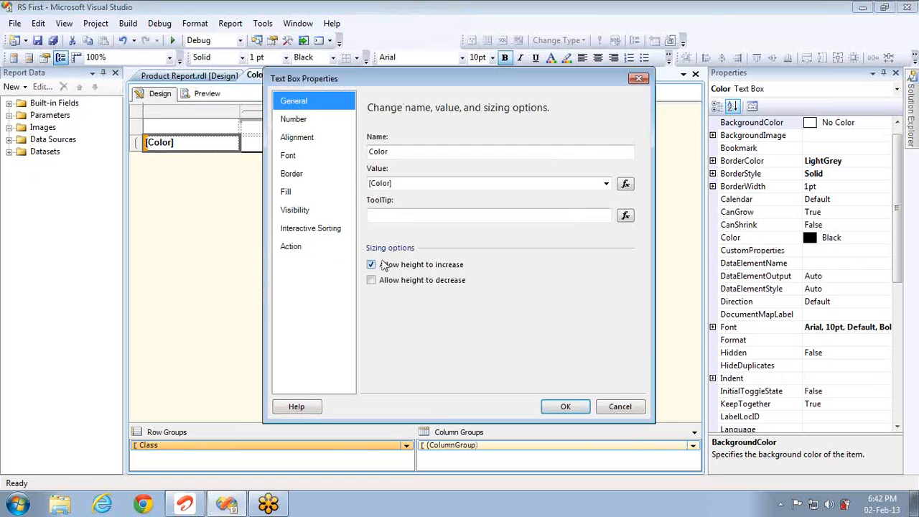
pyautogui.click(320, 249)
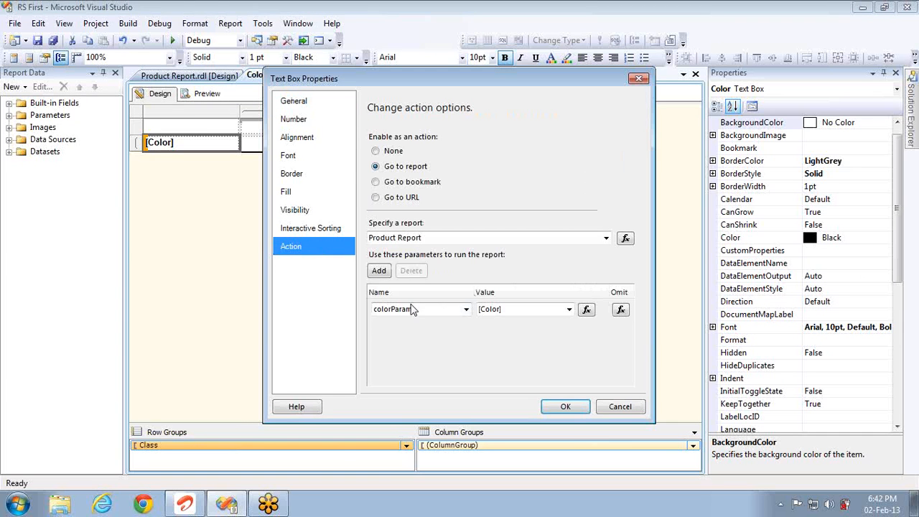
pyautogui.click(384, 271)
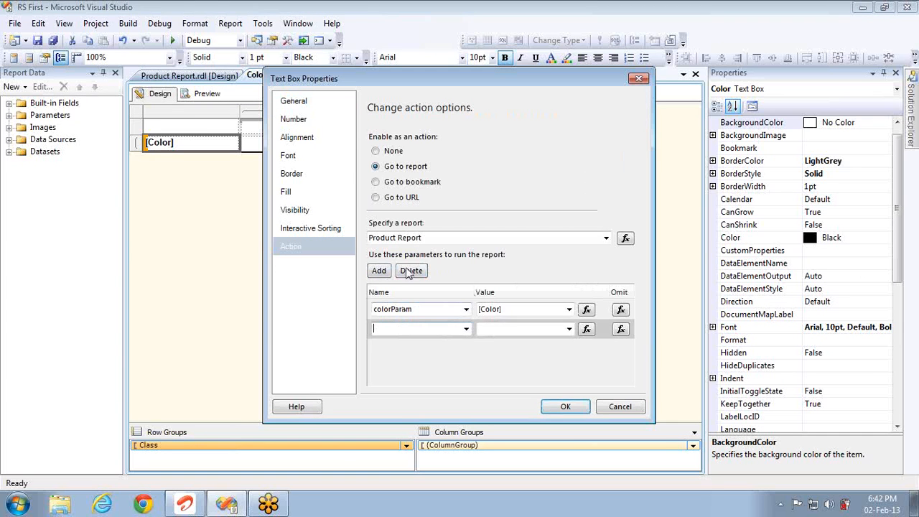
pyautogui.click(466, 329)
pyautogui.click(466, 330)
pyautogui.click(619, 407)
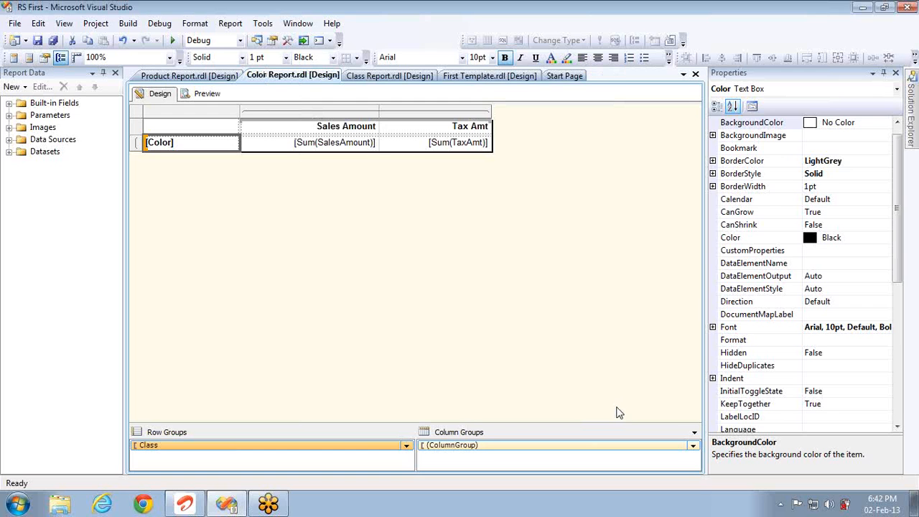
# - In the Product Report design, rename the classParam report parameter to classParameter
pyautogui.click(190, 76)
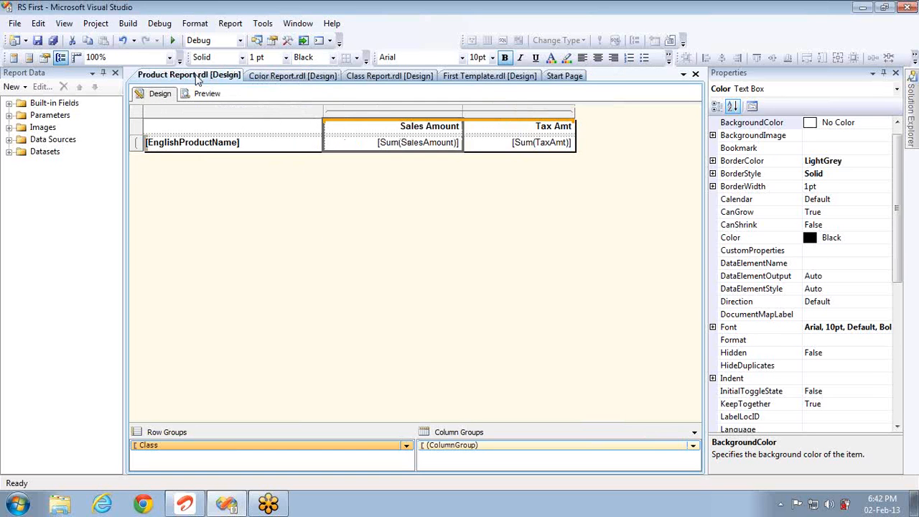
pyautogui.click(9, 115)
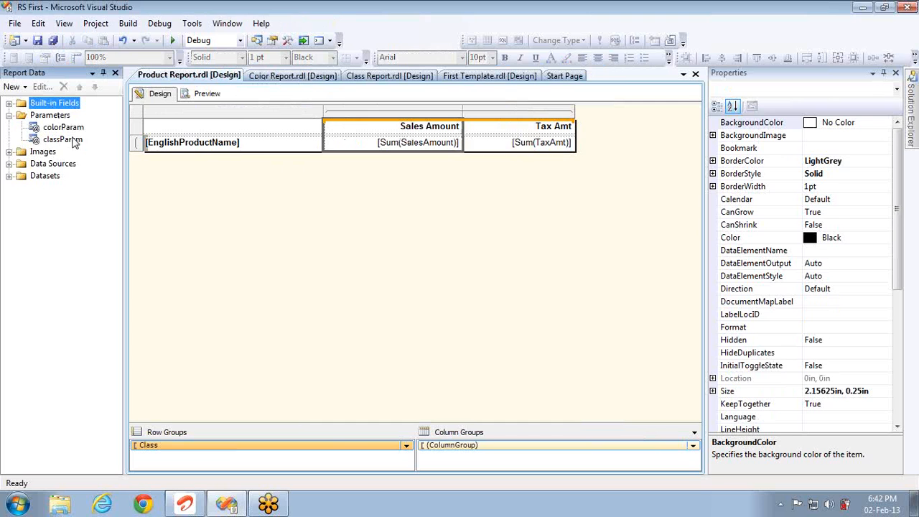
pyautogui.rightClick(259, 148)
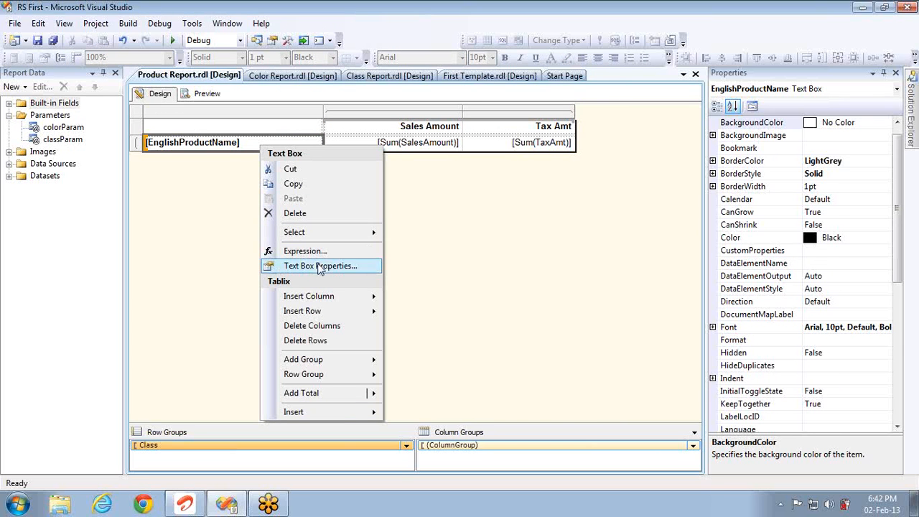
pyautogui.click(61, 142)
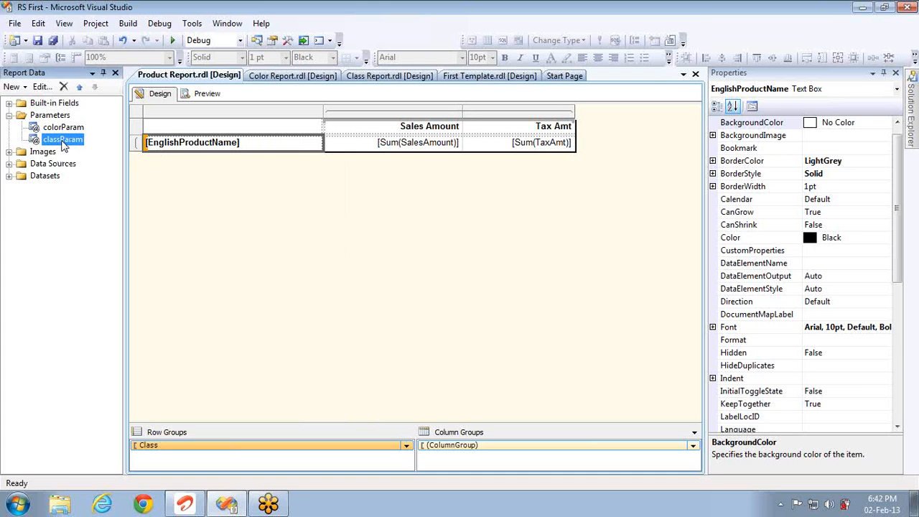
pyautogui.doubleClick(63, 141)
pyautogui.click(413, 169)
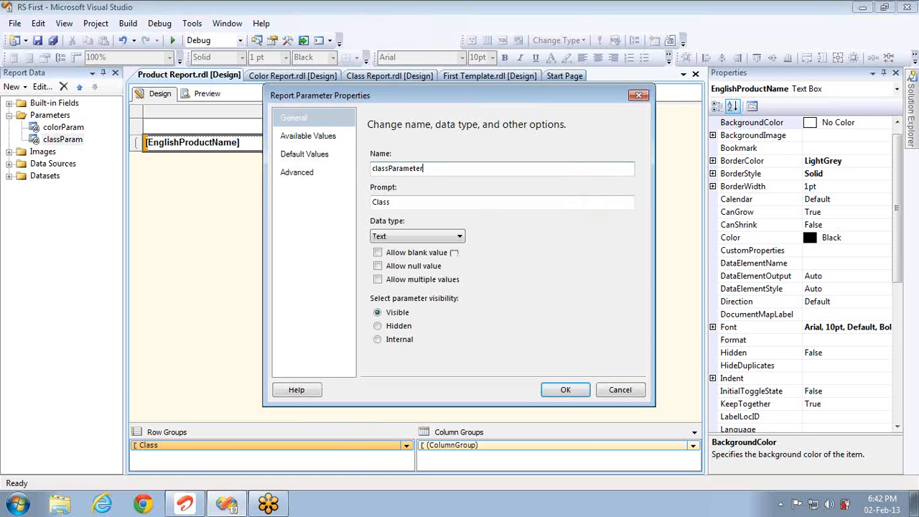
pyautogui.click(566, 389)
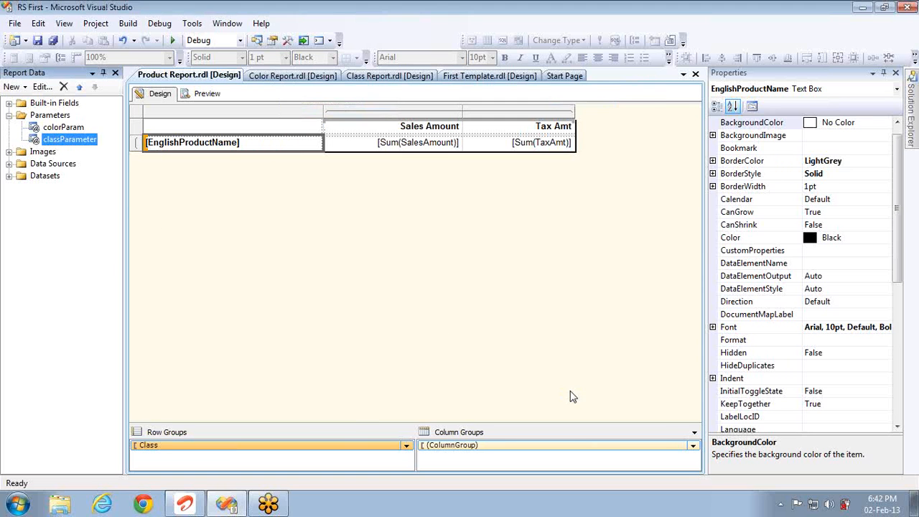
pyautogui.doubleClick(43, 176)
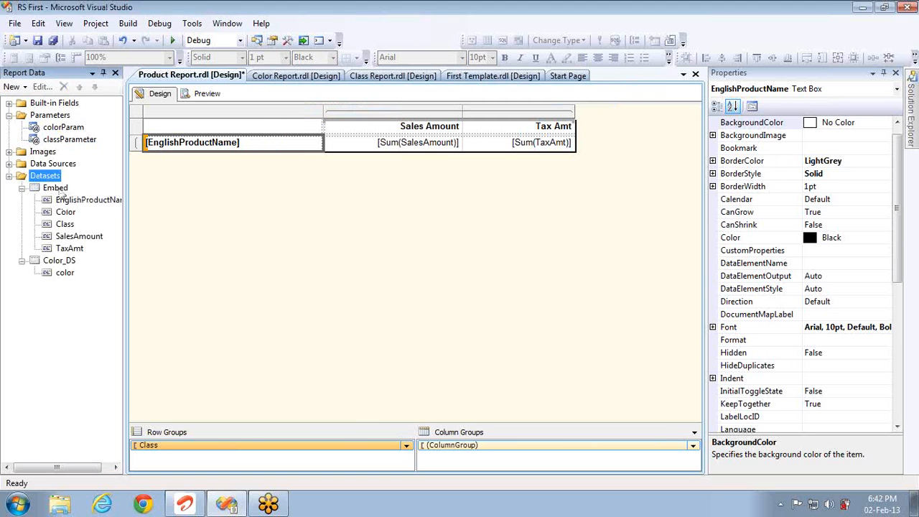
pyautogui.doubleClick(57, 188)
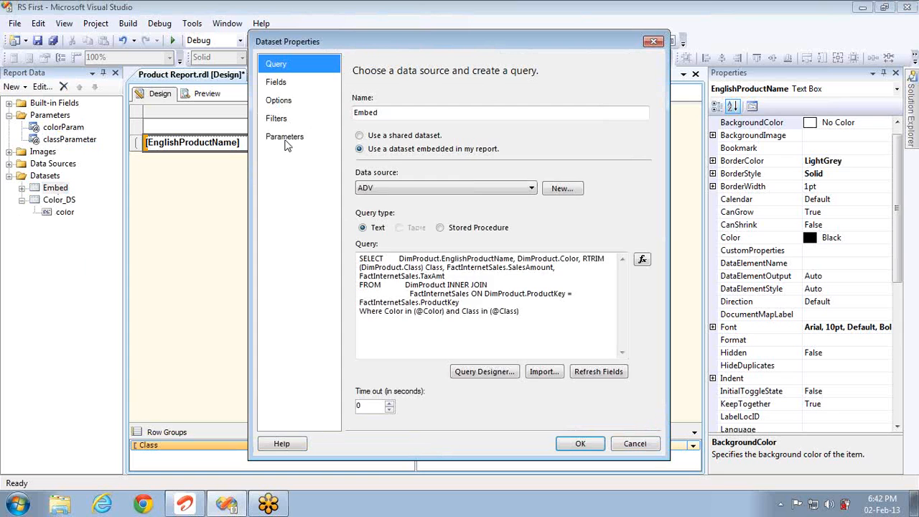
pyautogui.click(286, 137)
pyautogui.click(619, 161)
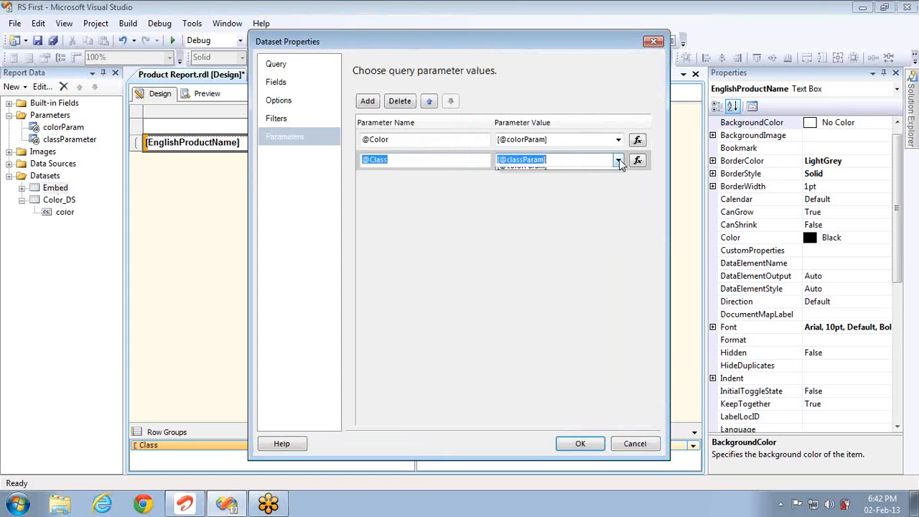
pyautogui.click(559, 180)
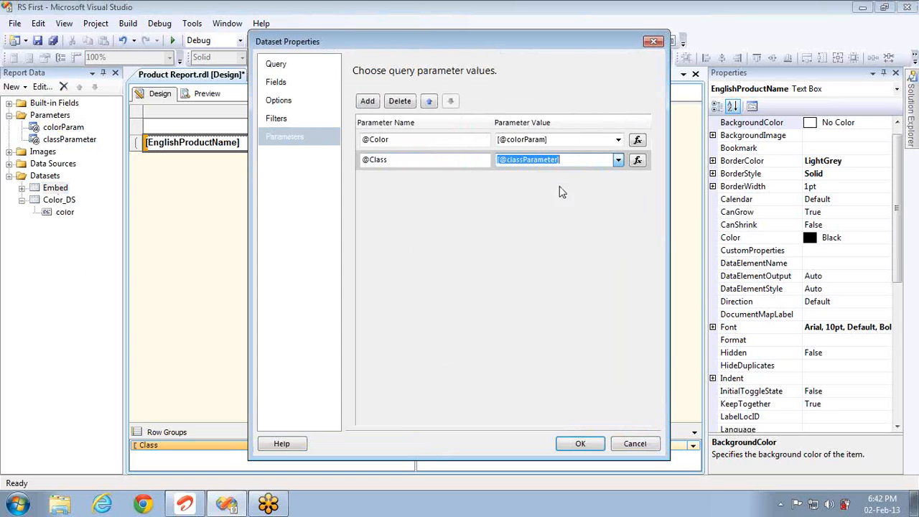
pyautogui.click(579, 443)
pyautogui.click(216, 94)
# - In the Color Report, add a parameter named classParameter to the Color text box's Product Report drill-through action
pyautogui.click(276, 83)
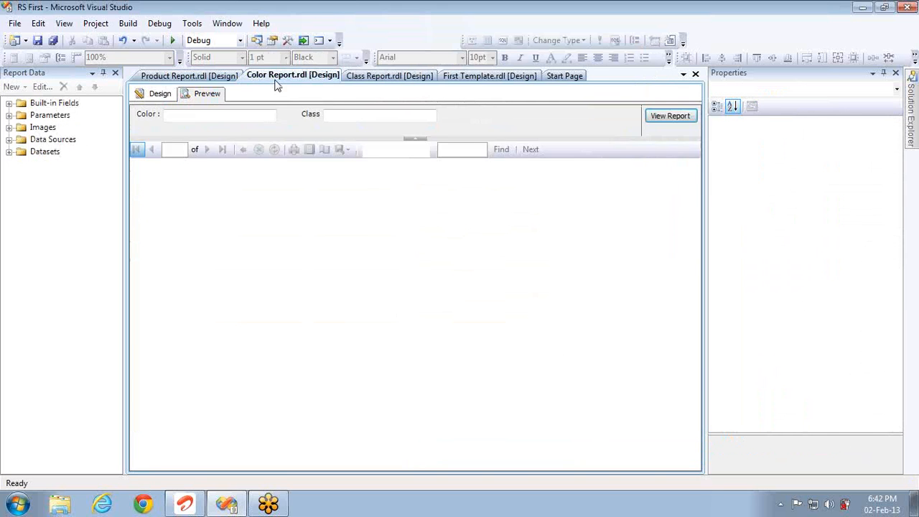
pyautogui.rightClick(216, 146)
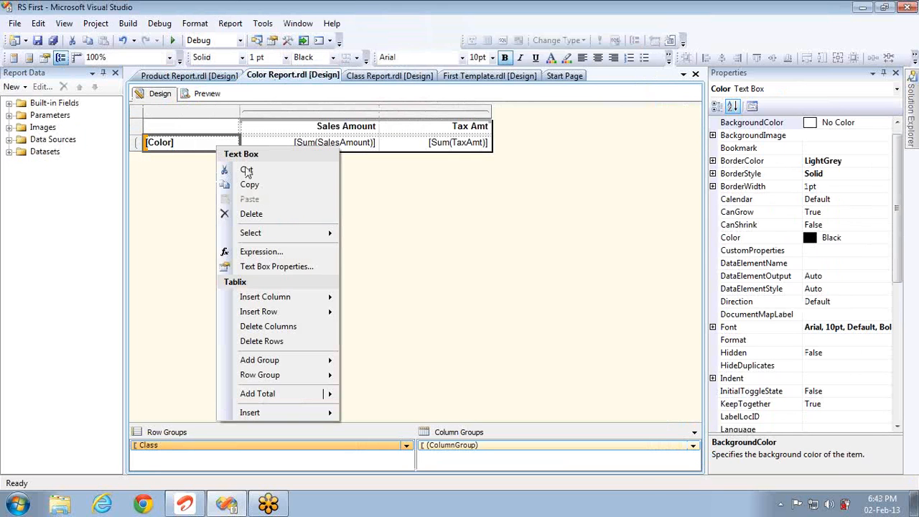
pyautogui.click(279, 268)
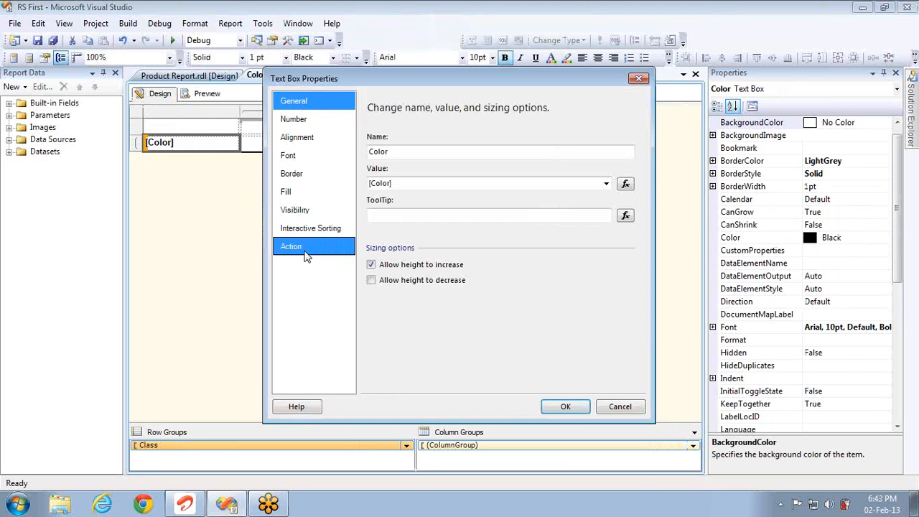
pyautogui.click(305, 245)
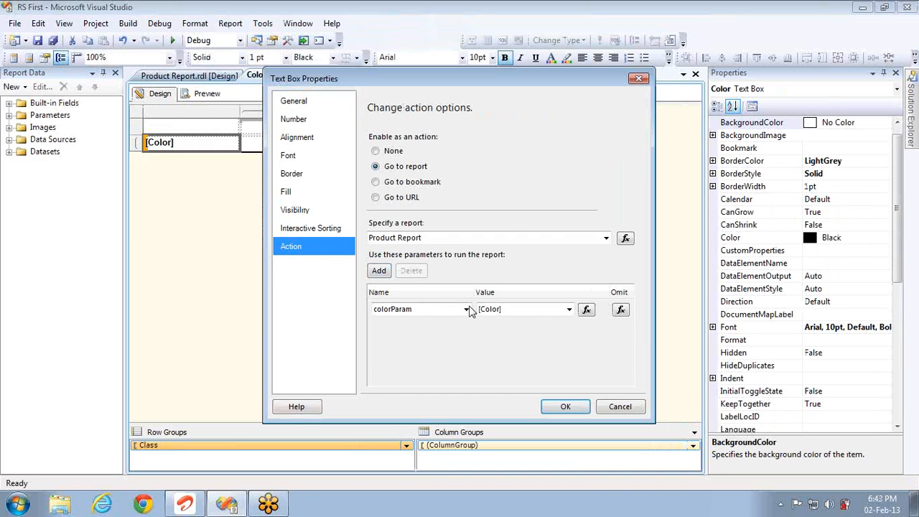
pyautogui.click(466, 309)
pyautogui.click(466, 308)
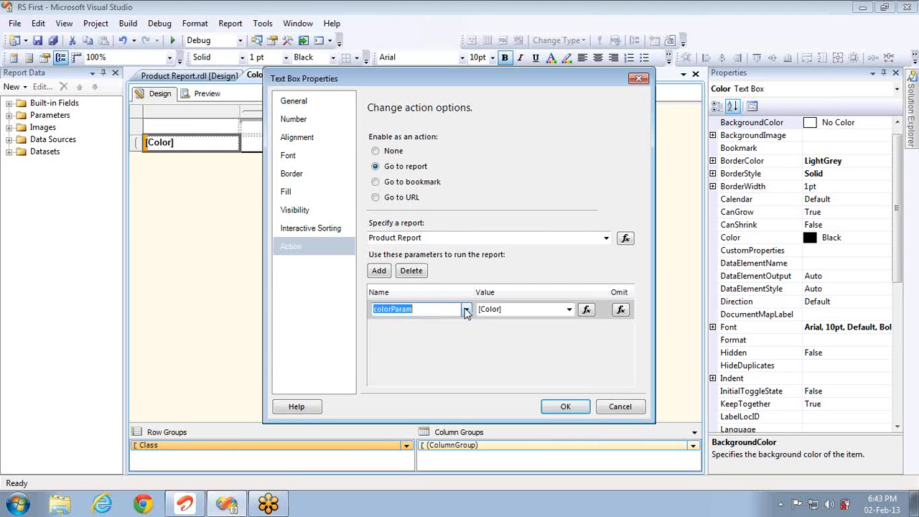
pyautogui.click(379, 272)
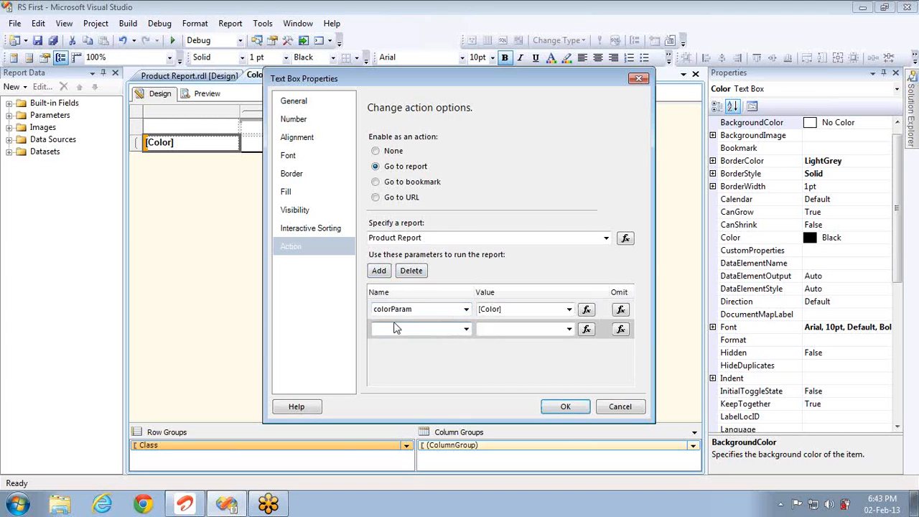
pyautogui.click(467, 331)
pyautogui.click(454, 330)
pyautogui.write('classParameter')
pyautogui.click(569, 329)
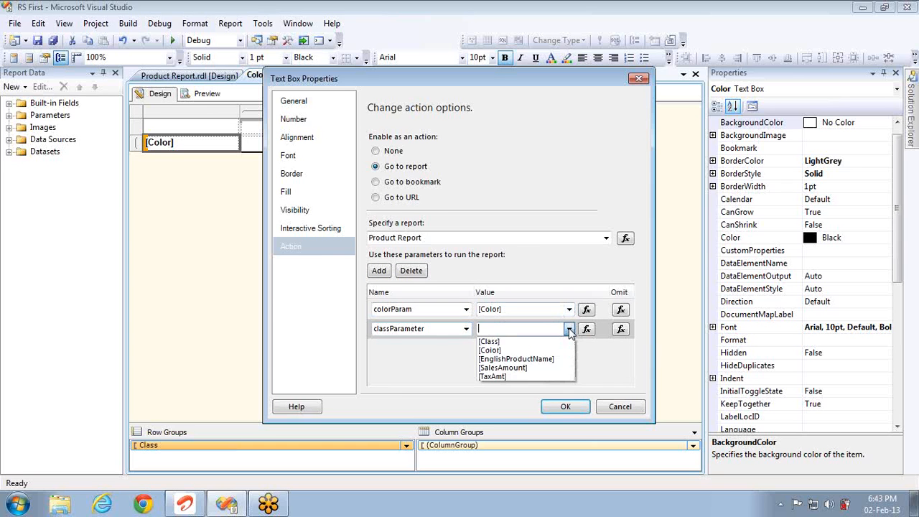
pyautogui.click(587, 329)
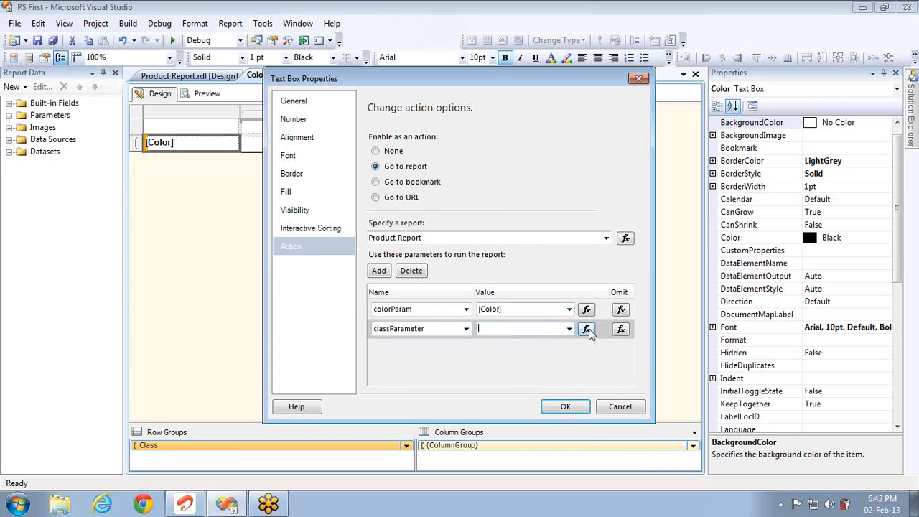
pyautogui.click(586, 329)
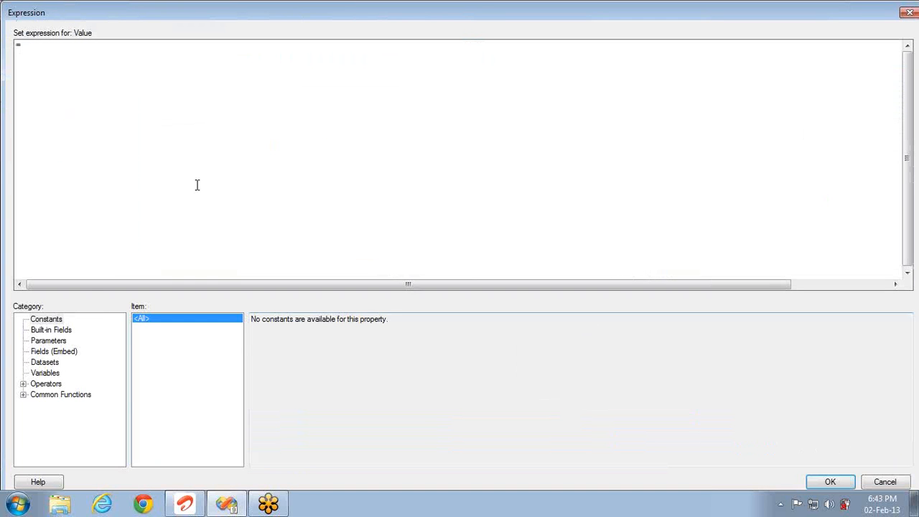
pyautogui.click(48, 341)
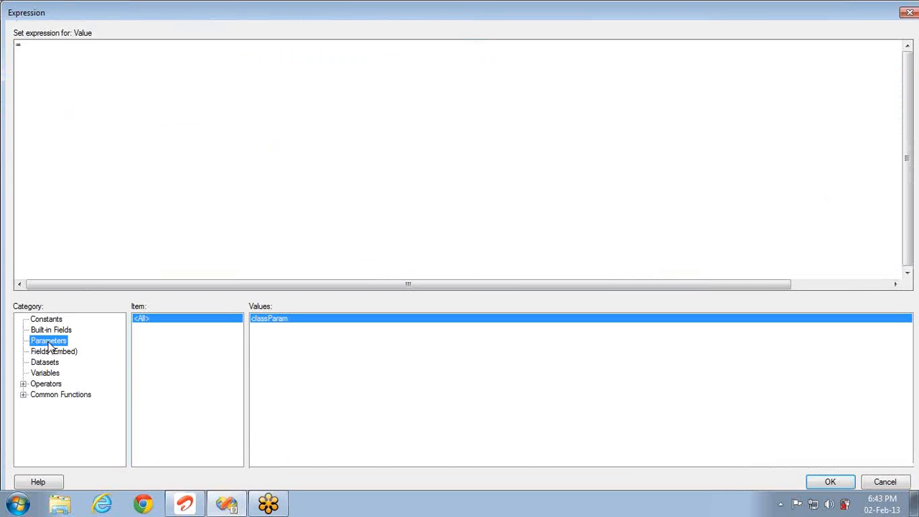
pyautogui.click(257, 320)
pyautogui.doubleClick(256, 320)
pyautogui.click(826, 482)
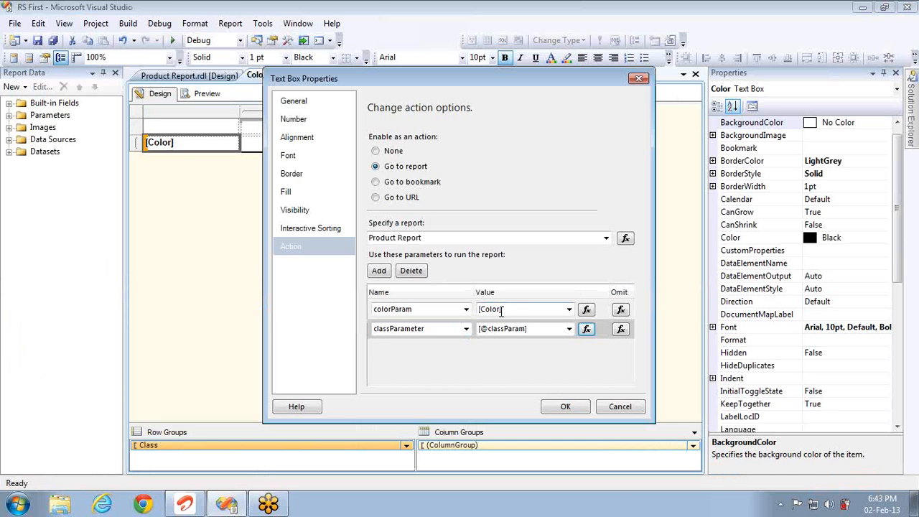
pyautogui.click(555, 407)
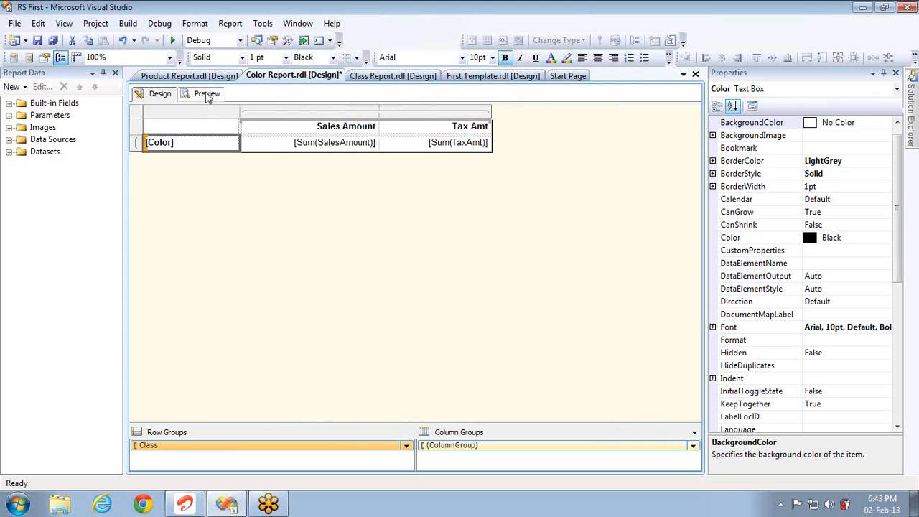
# - Preview the Class Report and drill through class H and color Black to the product details
pyautogui.click(382, 76)
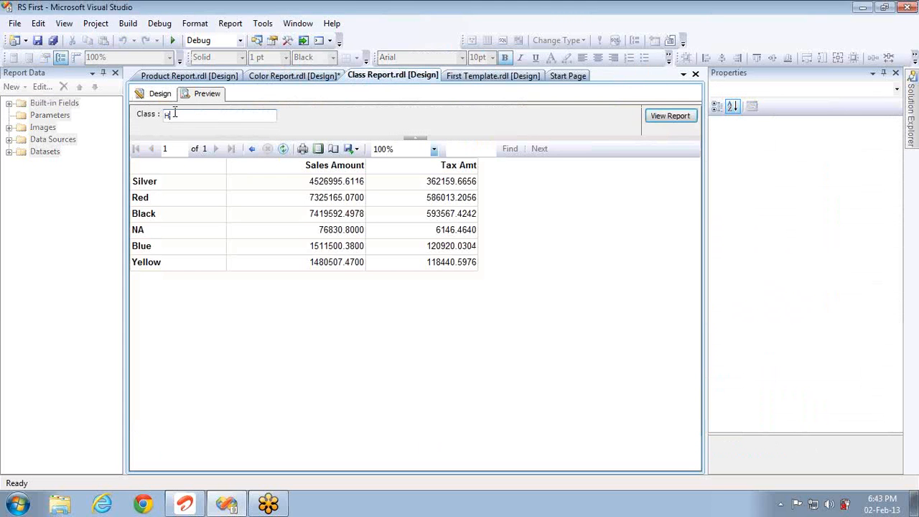
pyautogui.click(160, 94)
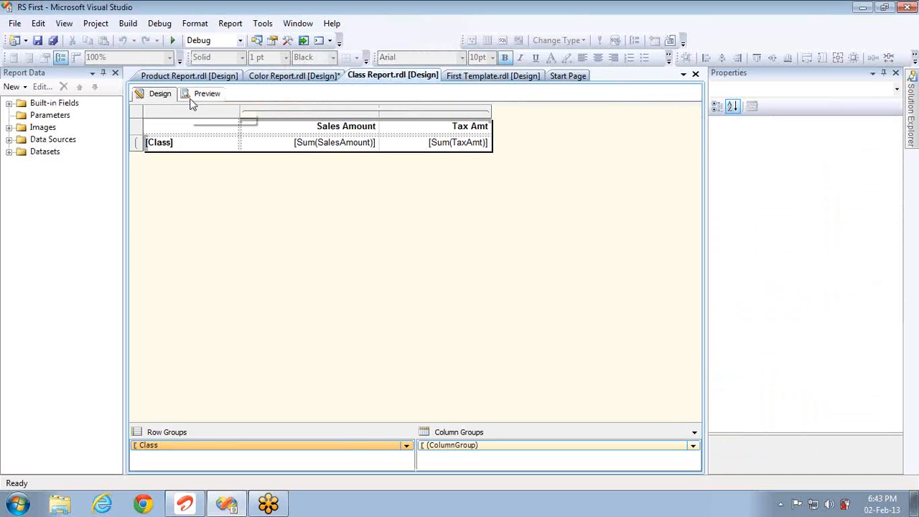
pyautogui.click(204, 94)
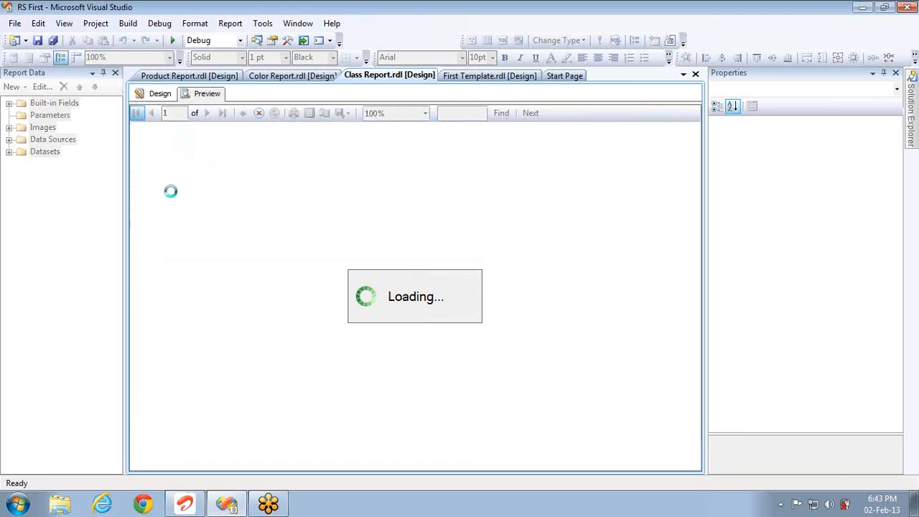
pyautogui.click(135, 164)
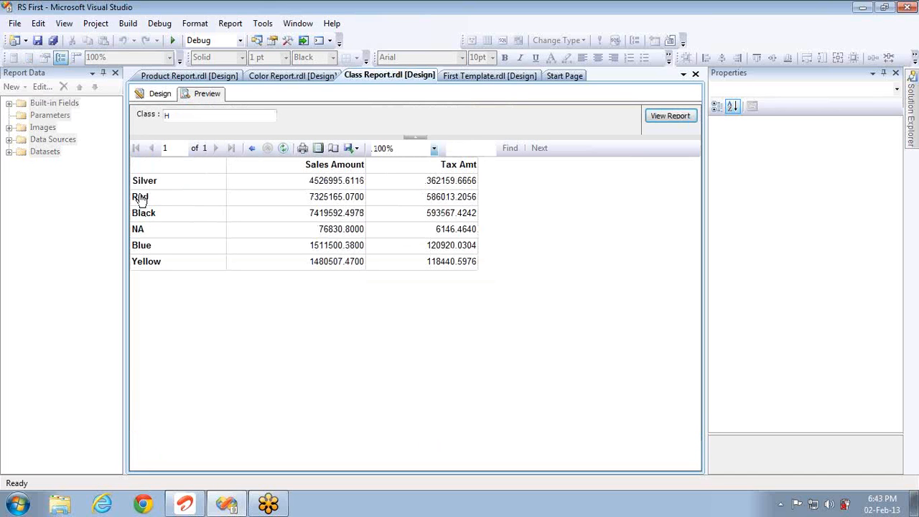
pyautogui.click(142, 215)
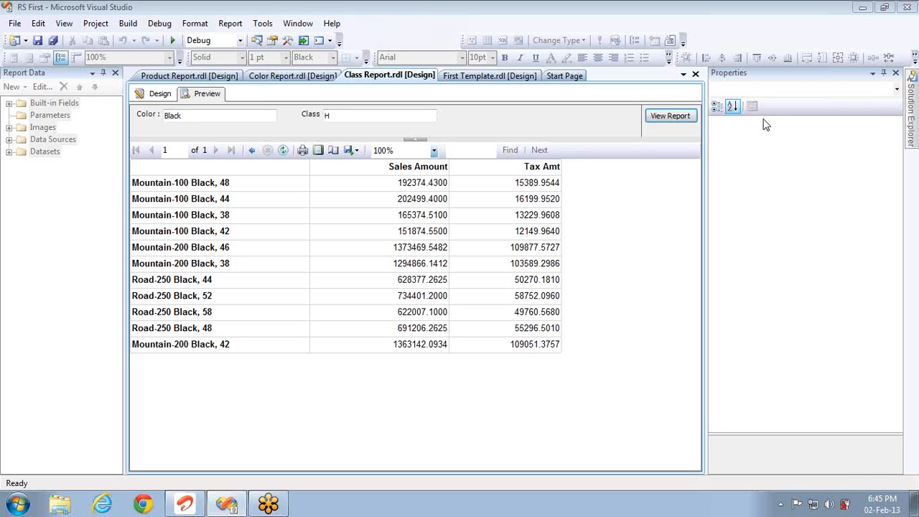
# - In the Class Report design, extend the report body downward and place a Subreport below the table at about 0.95 in, 1.56 in
pyautogui.click(154, 96)
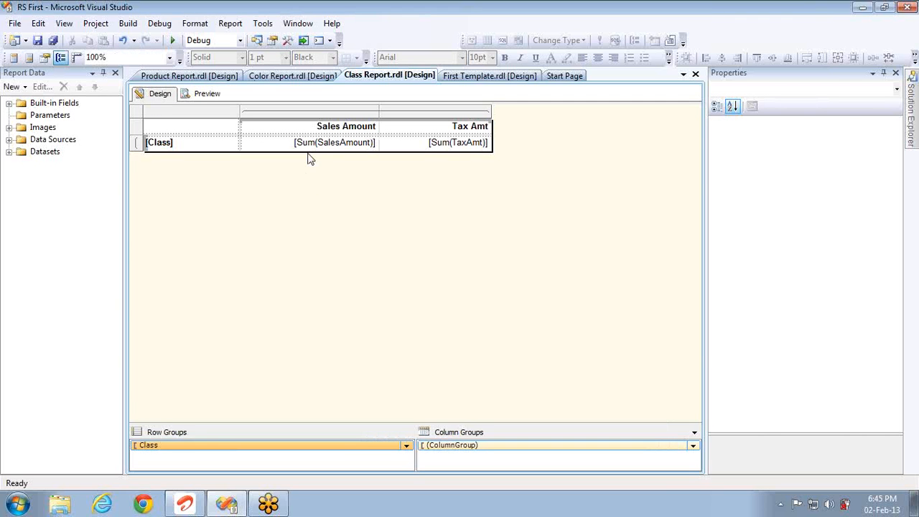
pyautogui.moveTo(307, 152); pyautogui.dragTo(307, 255)
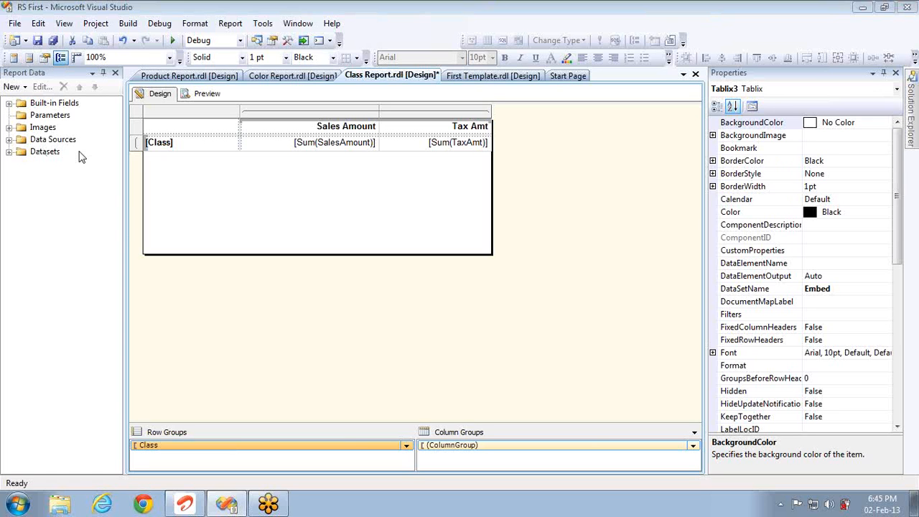
pyautogui.click(64, 23)
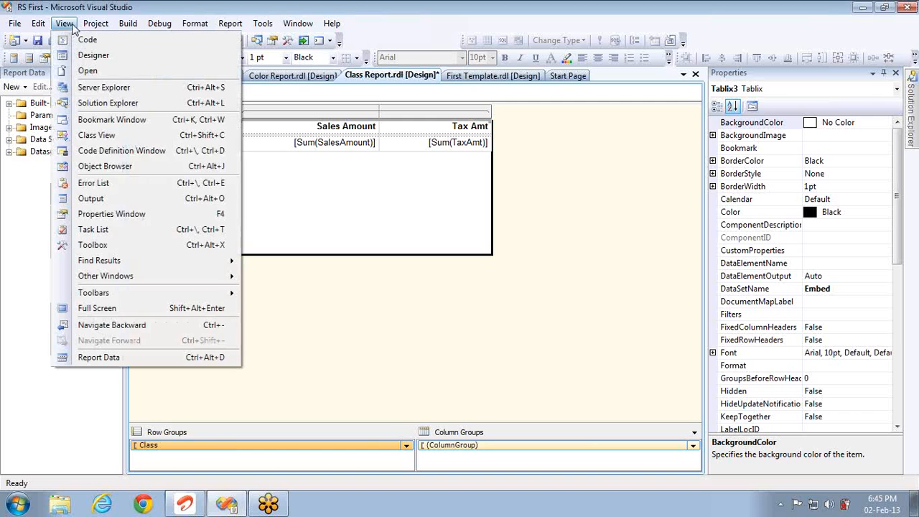
pyautogui.click(108, 246)
pyautogui.moveTo(49, 212); pyautogui.dragTo(354, 217)
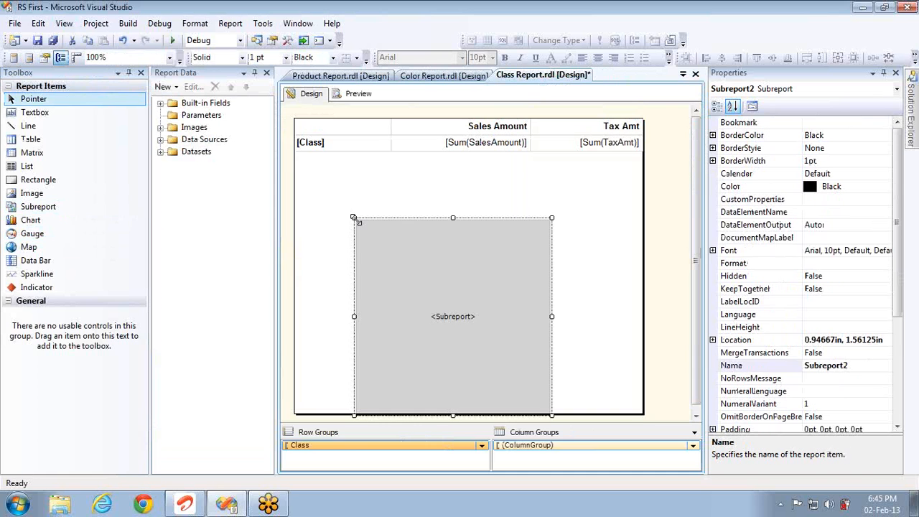
# - Open the properties of the new subreport in the Class Report
pyautogui.rightClick(449, 249)
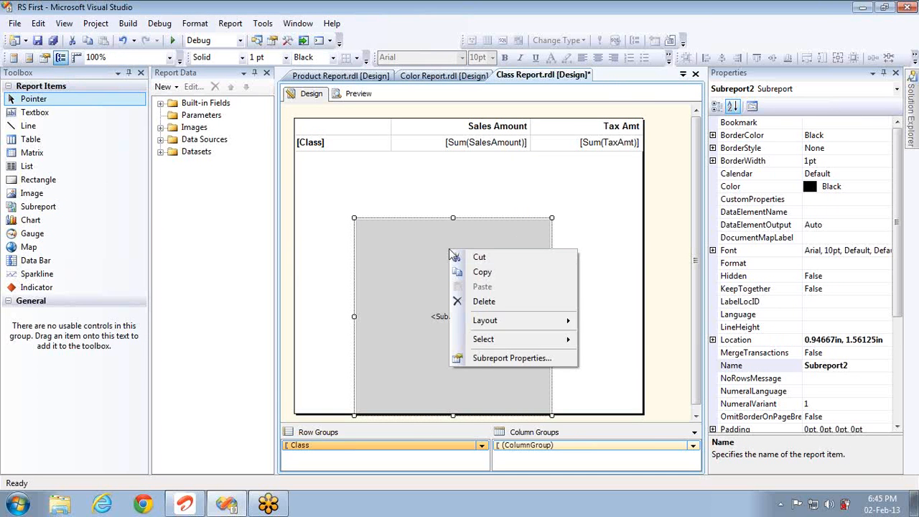
# - Set Color Report as the source report of the selected subreport in Class Report
pyautogui.click(498, 365)
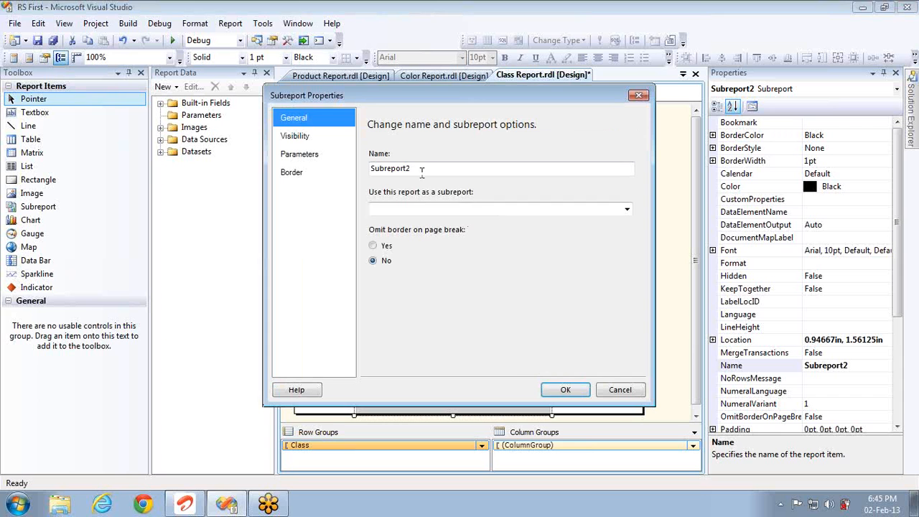
pyautogui.click(414, 168)
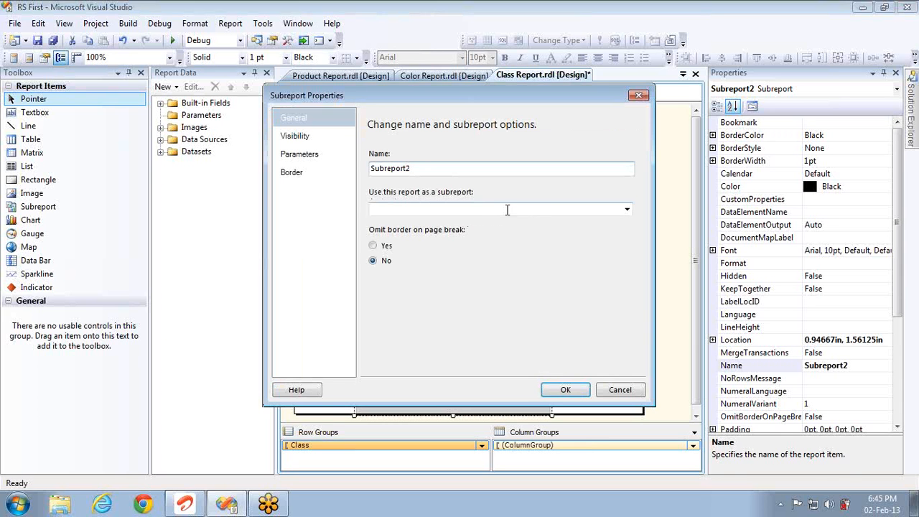
pyautogui.click(628, 210)
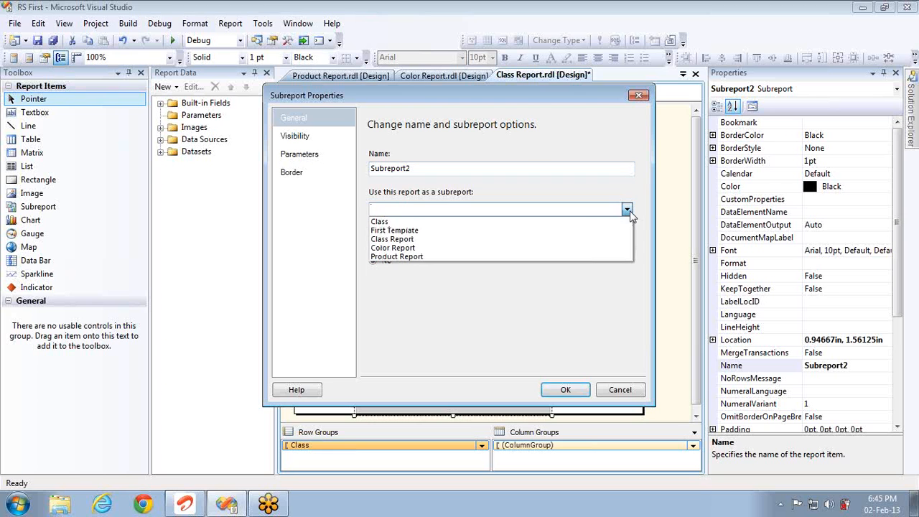
pyautogui.click(393, 248)
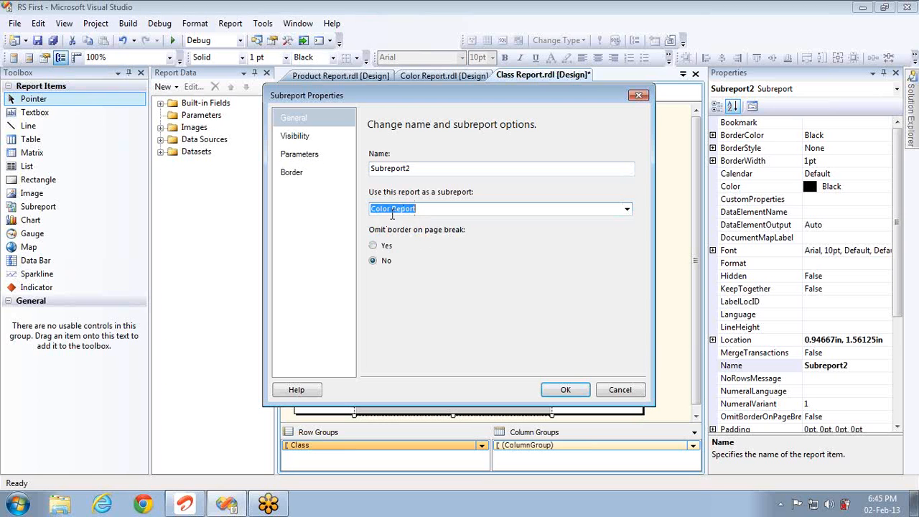
# - Add the parameter classParam with the value M to the subreport and apply its properties
pyautogui.click(300, 138)
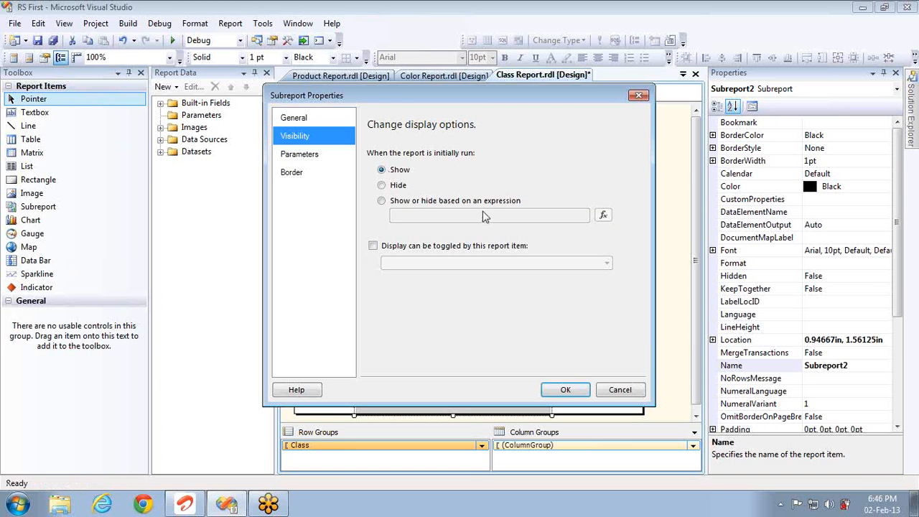
pyautogui.click(316, 162)
pyautogui.click(380, 177)
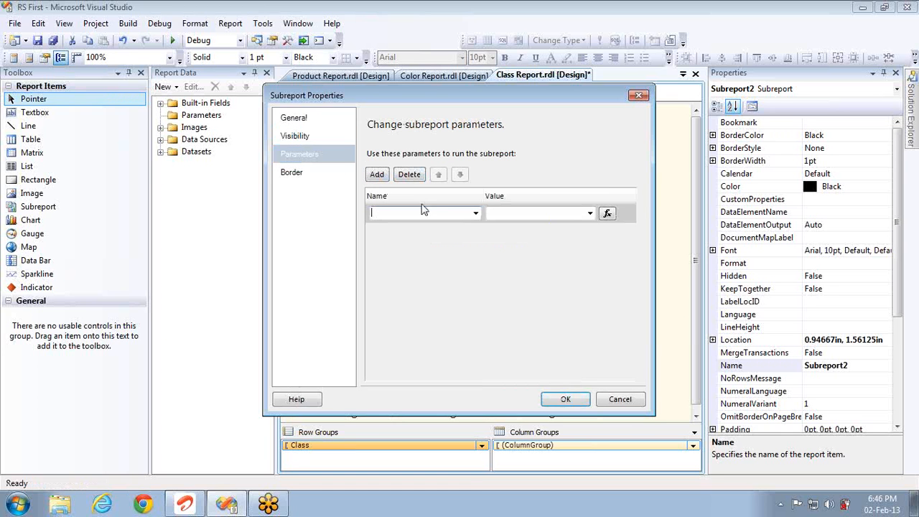
pyautogui.click(475, 214)
pyautogui.click(462, 223)
pyautogui.click(530, 214)
pyautogui.write('M')
pyautogui.click(552, 401)
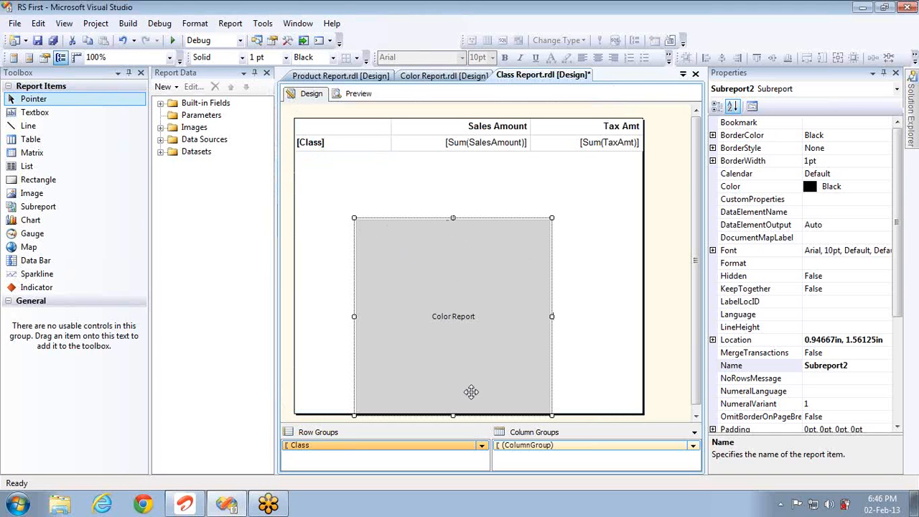
# - Preview Class Report, drill through the Yellow row of the subreport, and return to the design view
pyautogui.click(356, 94)
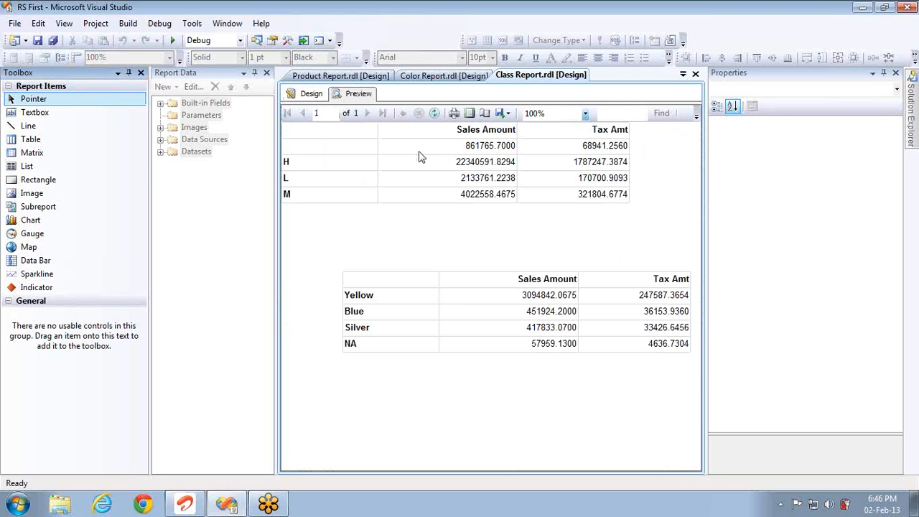
pyautogui.click(358, 299)
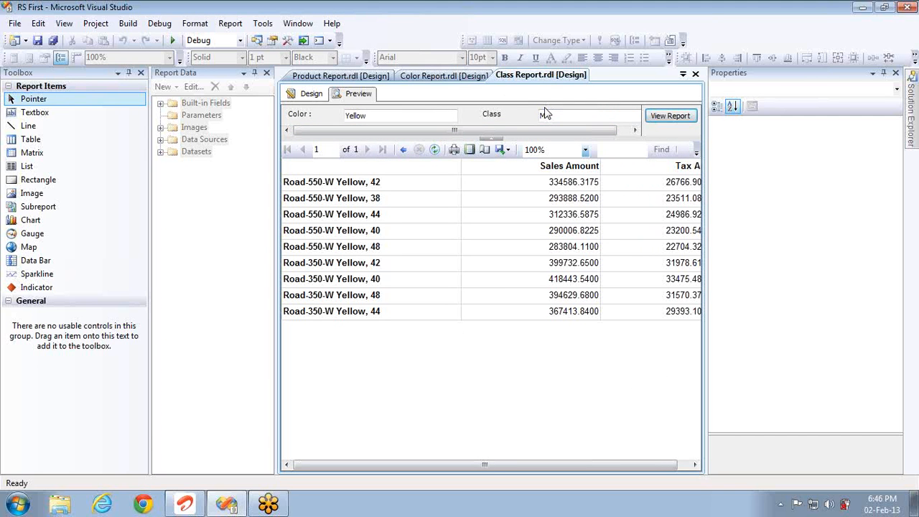
pyautogui.click(311, 94)
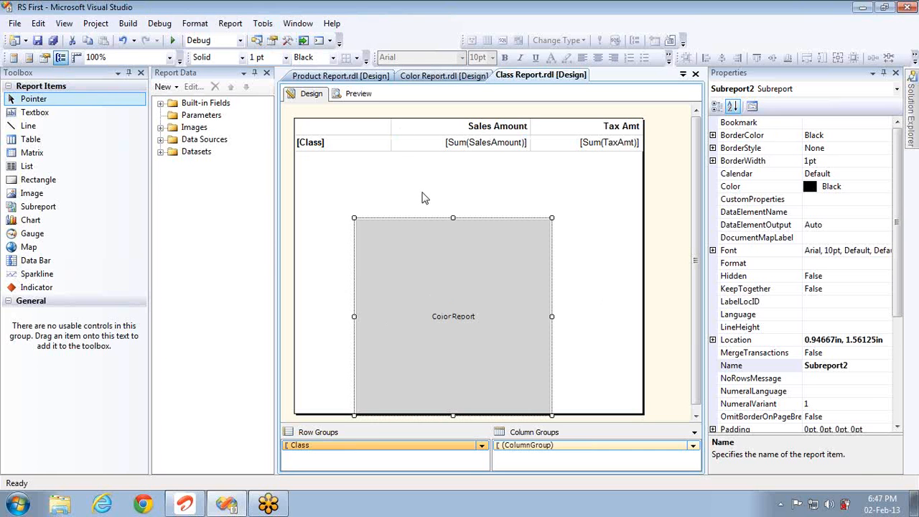
# - Review the subreport's source report and parameter settings, closing its properties without changes
pyautogui.click(399, 145)
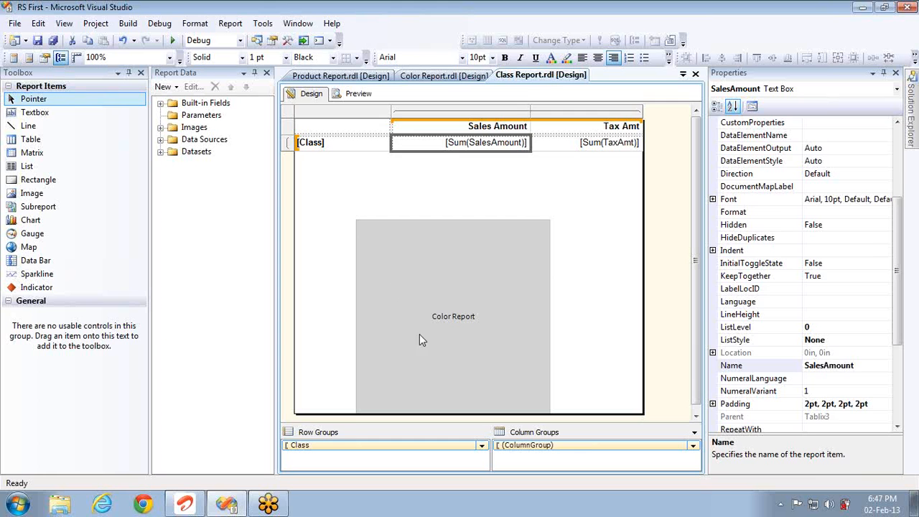
pyautogui.rightClick(393, 286)
pyautogui.click(455, 394)
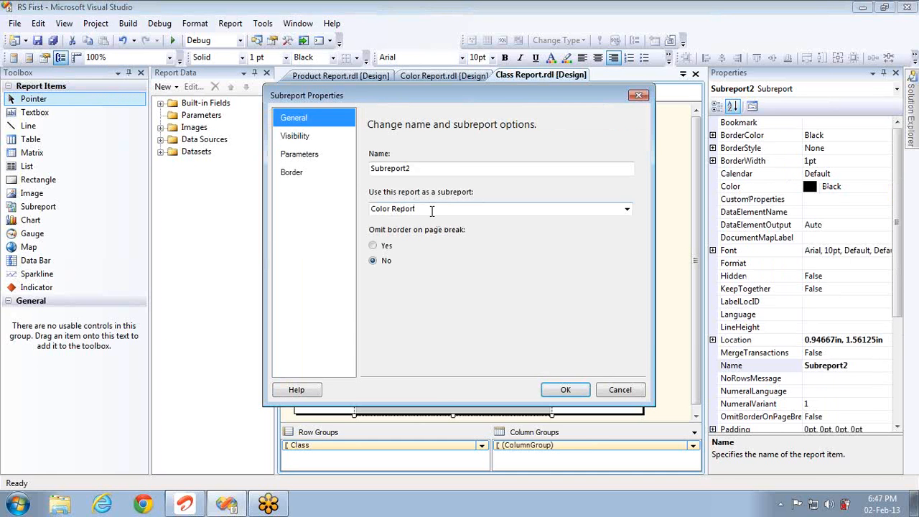
pyautogui.click(431, 209)
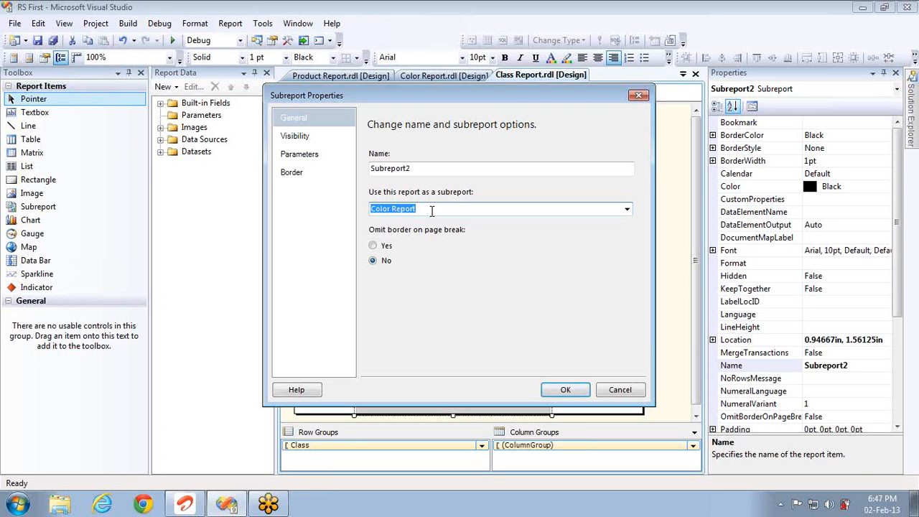
pyautogui.click(318, 157)
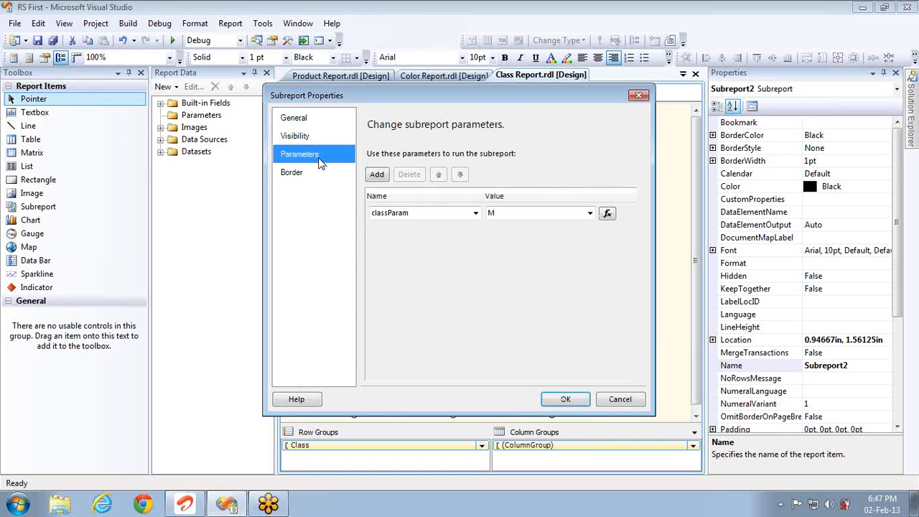
pyautogui.click(619, 402)
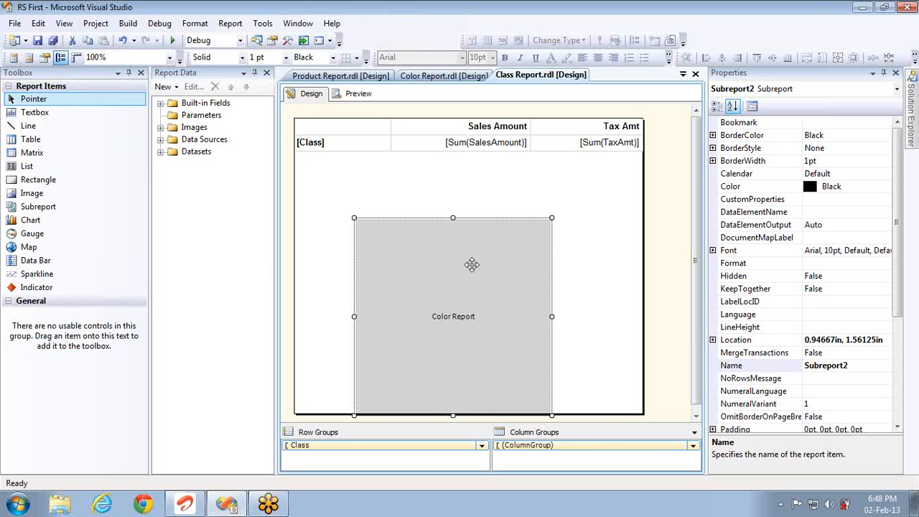
# - Stretch the Color Report subreport across the full width of the report body and check its alignment in the preview
pyautogui.moveTo(354, 318); pyautogui.dragTo(293, 318)
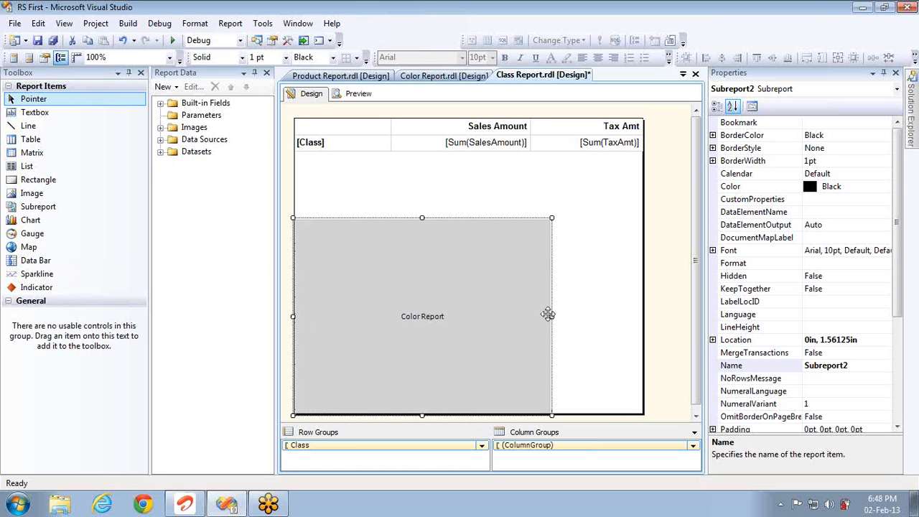
pyautogui.moveTo(551, 316); pyautogui.dragTo(640, 314)
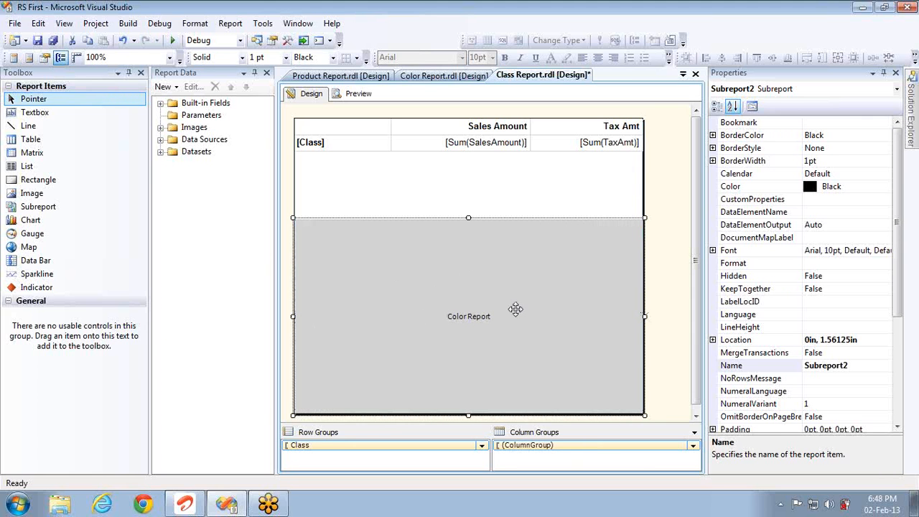
pyautogui.click(359, 94)
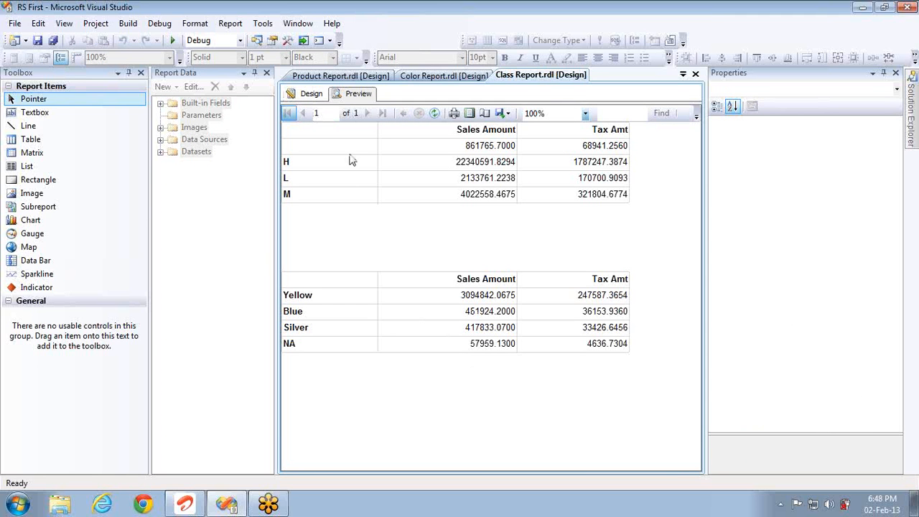
pyautogui.click(311, 95)
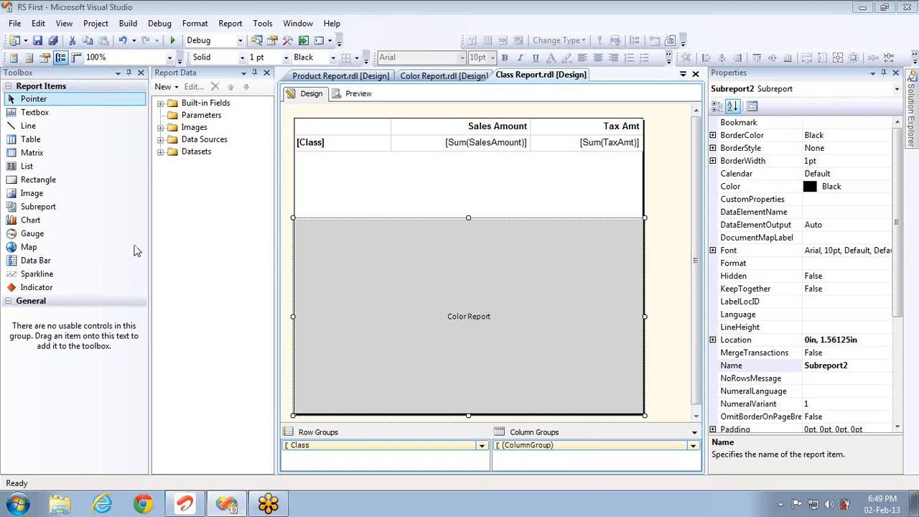
pyautogui.click(36, 221)
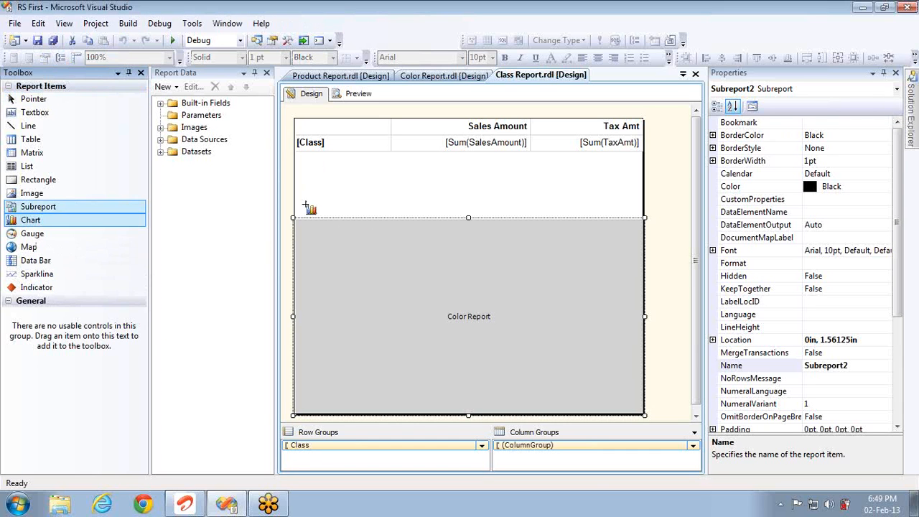
pyautogui.click(105, 235)
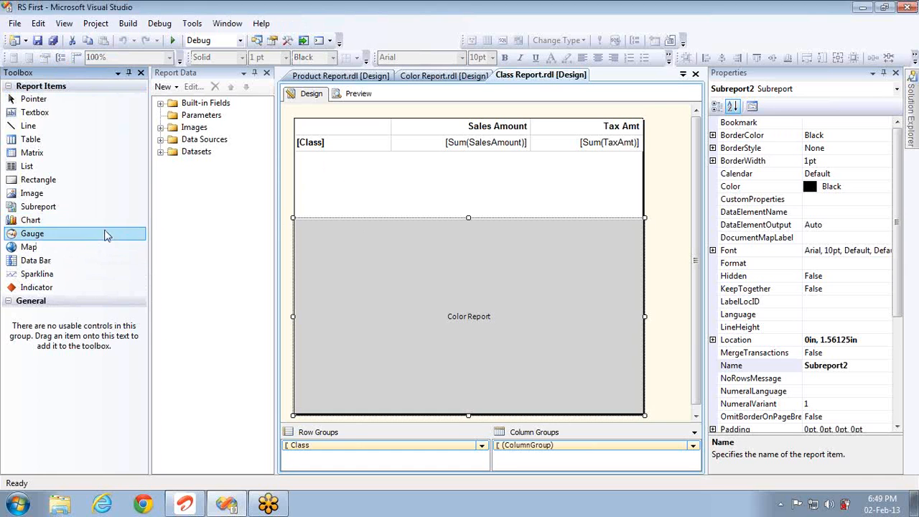
pyautogui.click(343, 227)
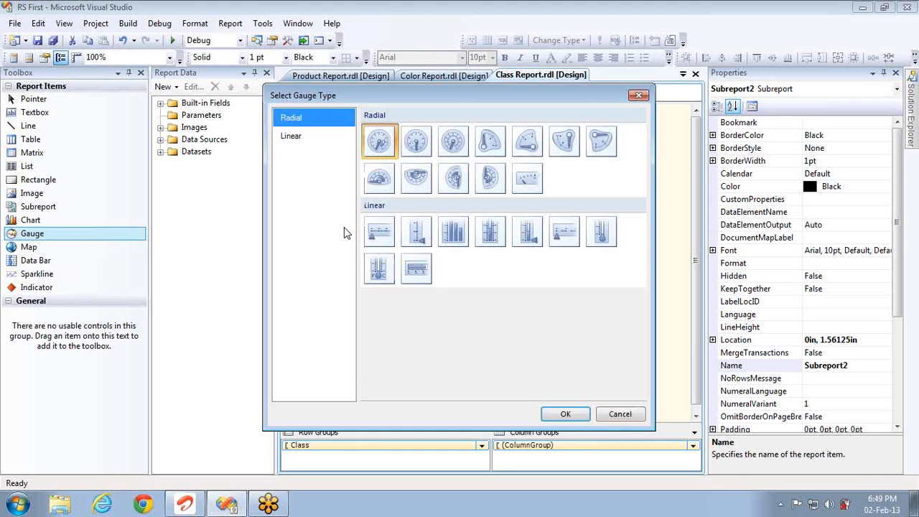
pyautogui.click(625, 415)
# - Delete the Color Report subreport and place a new chart in the empty area below the class table
pyautogui.press('Delete')
pyautogui.click(41, 224)
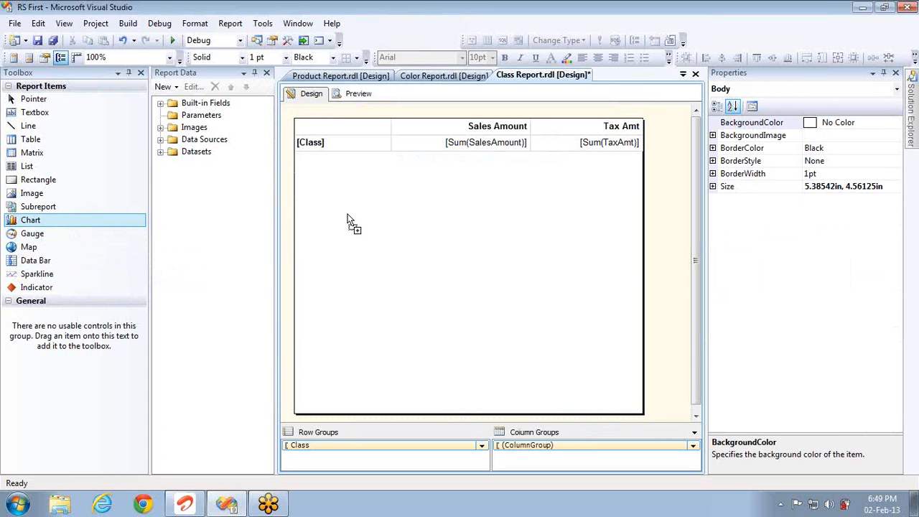
pyautogui.click(389, 231)
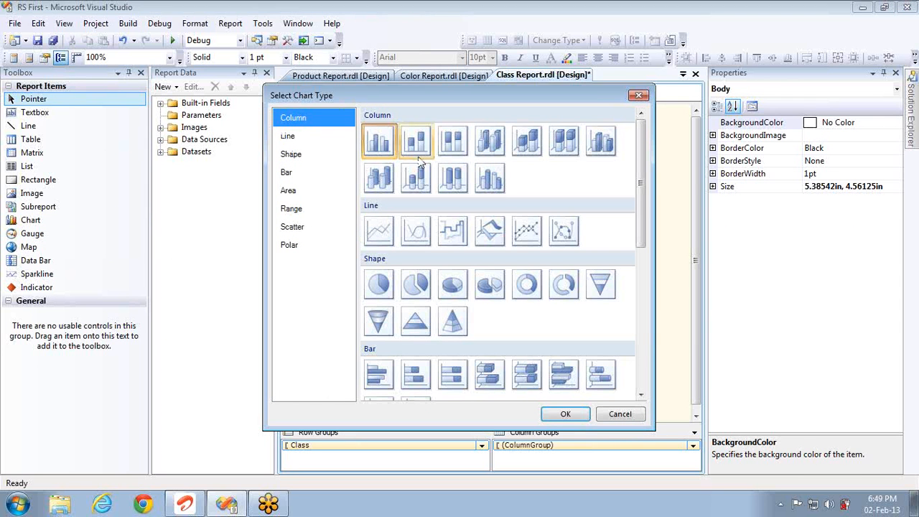
# - Look through the available chart types: Line, Shape, Bar, Area, Range, Scatter and Polar
pyautogui.click(297, 140)
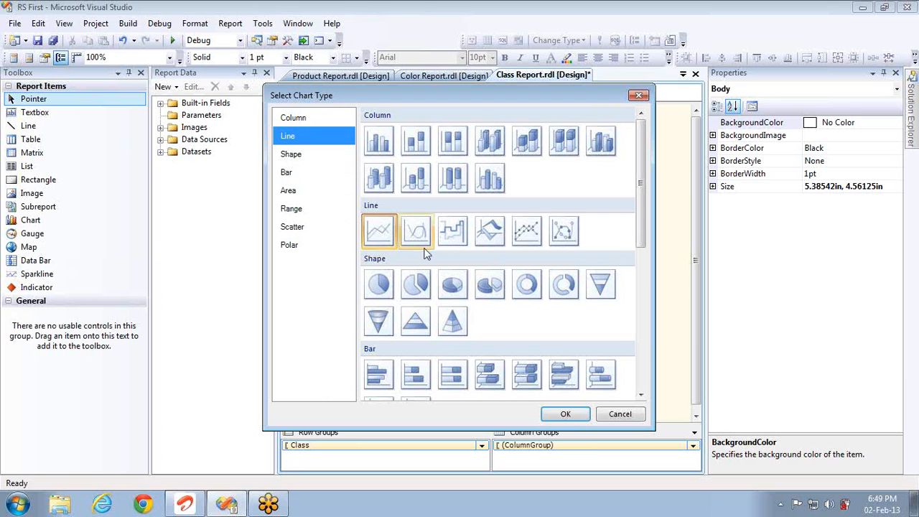
pyautogui.click(297, 159)
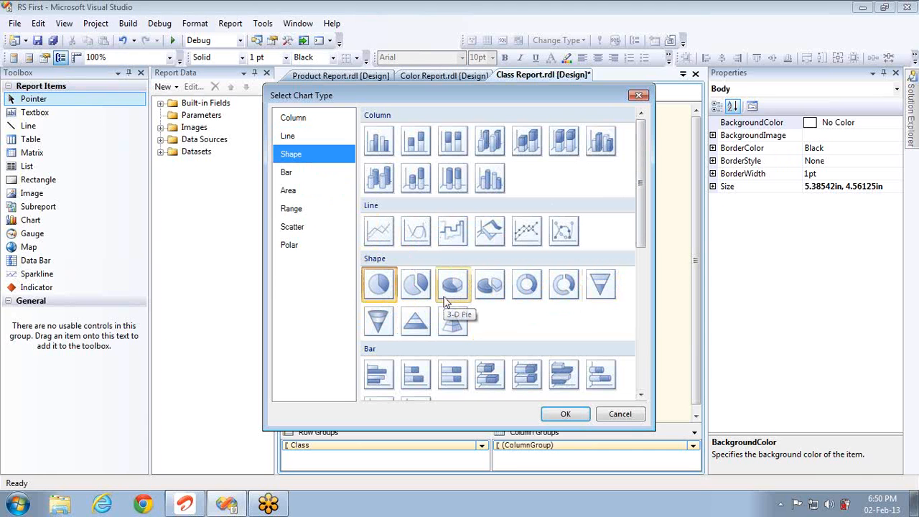
pyautogui.click(321, 175)
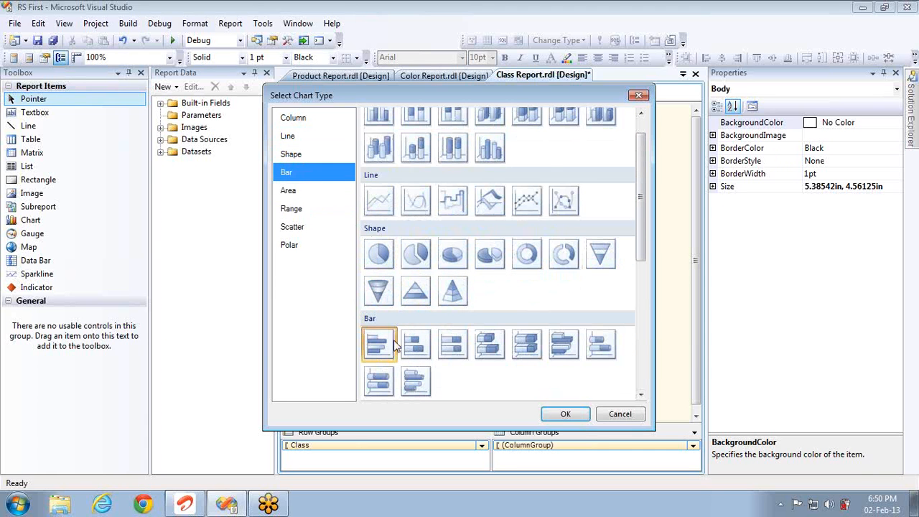
pyautogui.click(318, 188)
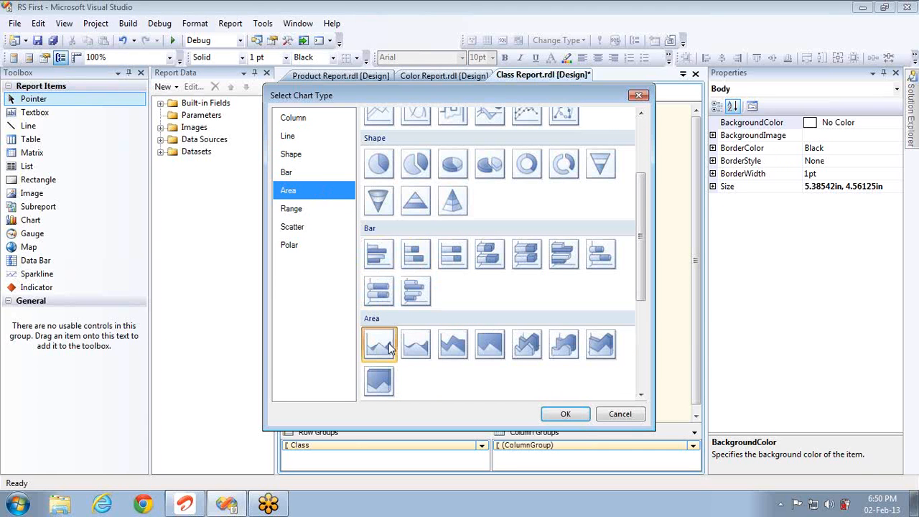
pyautogui.click(289, 214)
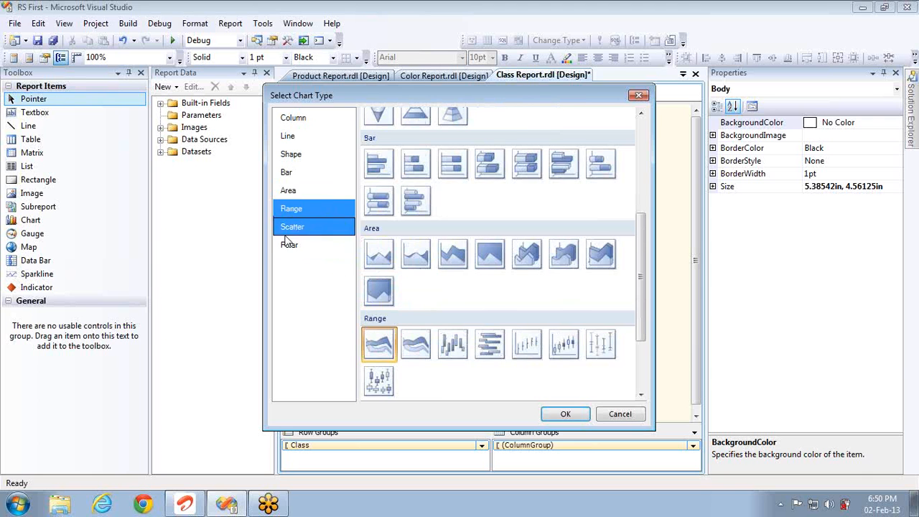
pyautogui.click(290, 232)
pyautogui.click(294, 245)
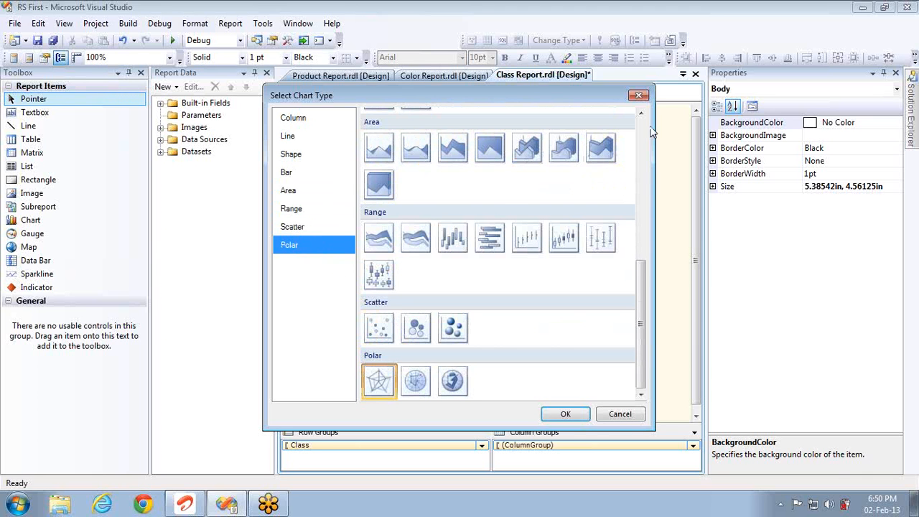
pyautogui.scroll(10, 643, 133)
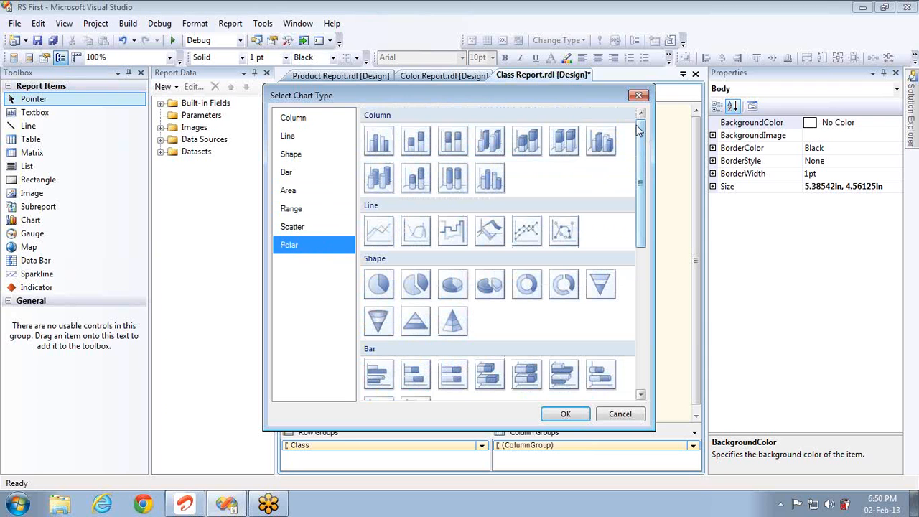
# - Insert the chart as a plain Column chart, stretch it across the full report width, and show its chart data settings
pyautogui.click(374, 147)
pyautogui.click(555, 419)
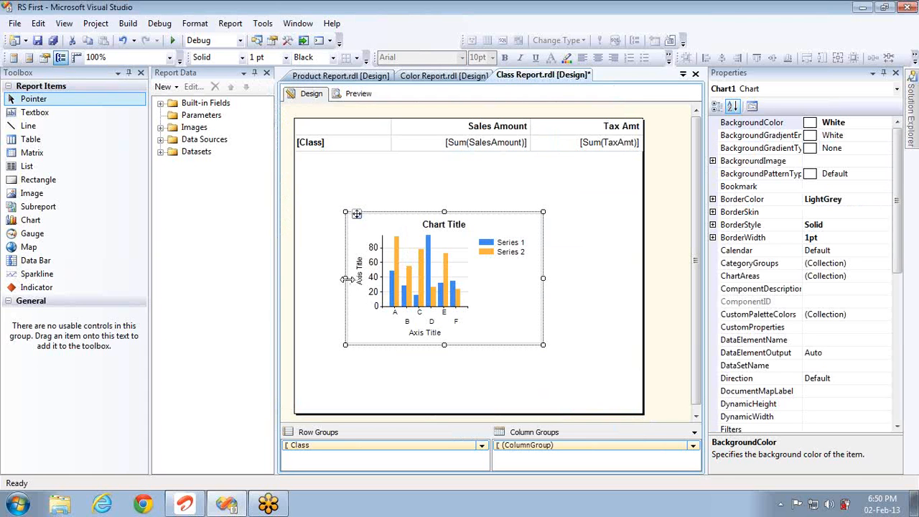
pyautogui.moveTo(346, 278); pyautogui.dragTo(293, 279)
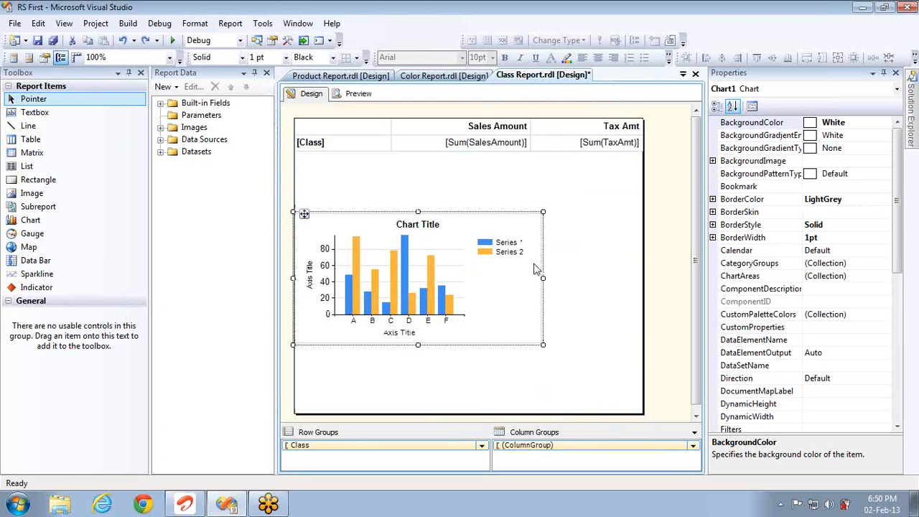
pyautogui.moveTo(540, 279); pyautogui.dragTo(644, 279)
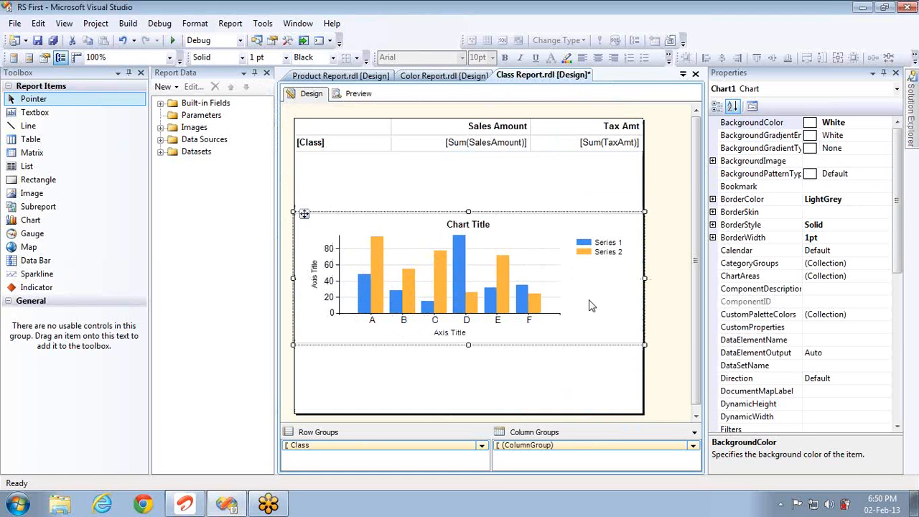
pyautogui.click(574, 287)
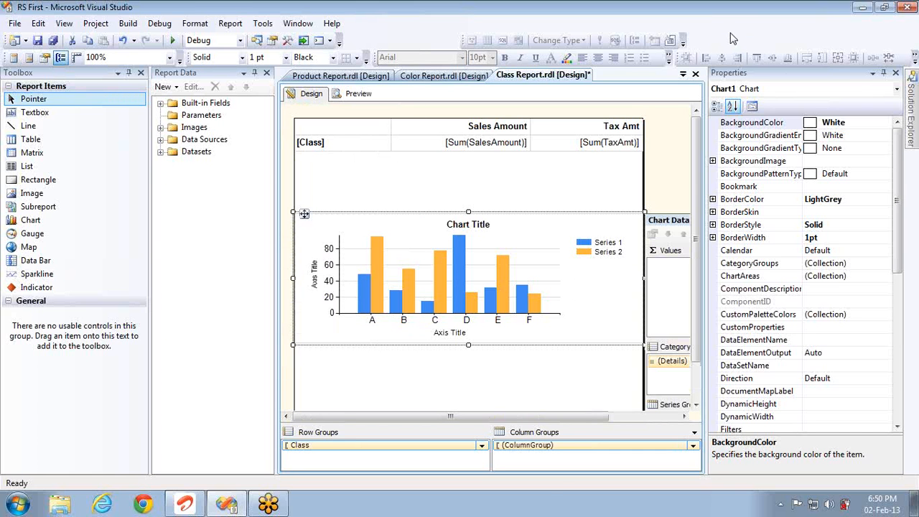
# - Close the Properties pane, add SalesAmount from the Embed dataset to the chart's values, and preview the report
pyautogui.click(894, 74)
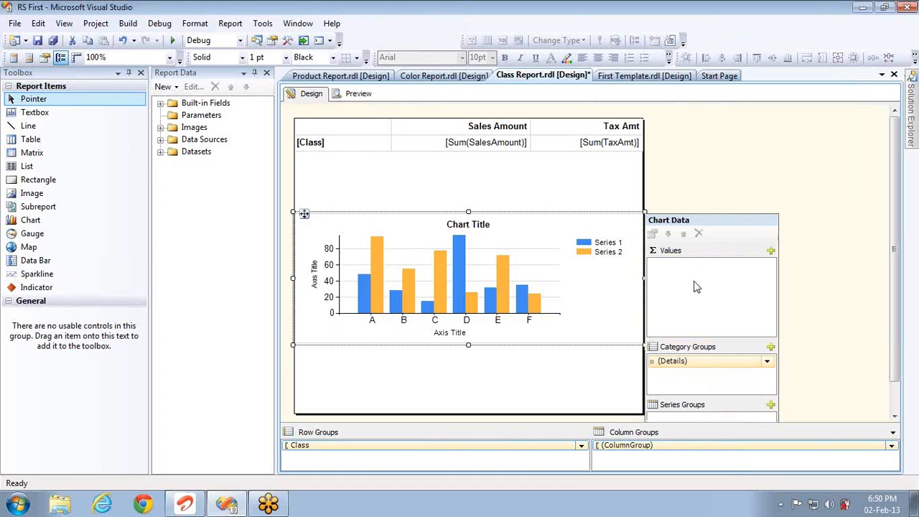
pyautogui.click(772, 251)
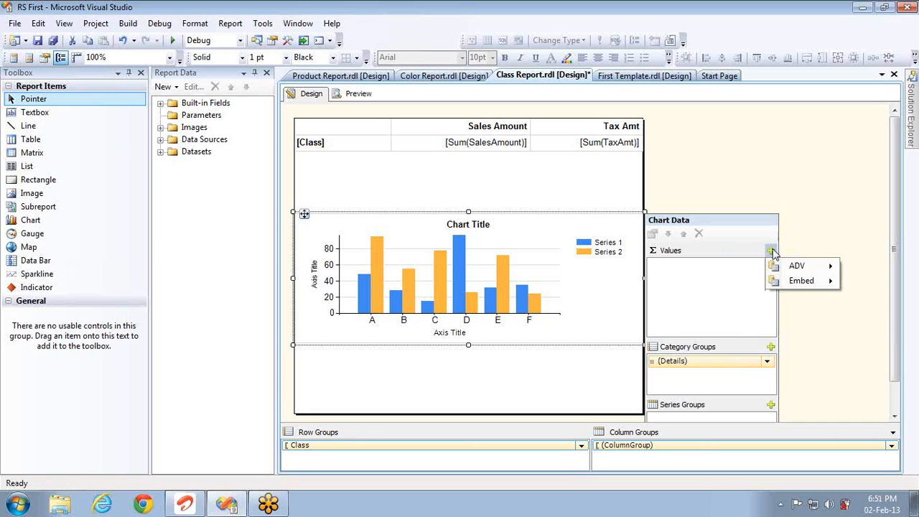
pyautogui.moveTo(807, 279)
pyautogui.moveTo(732, 271)
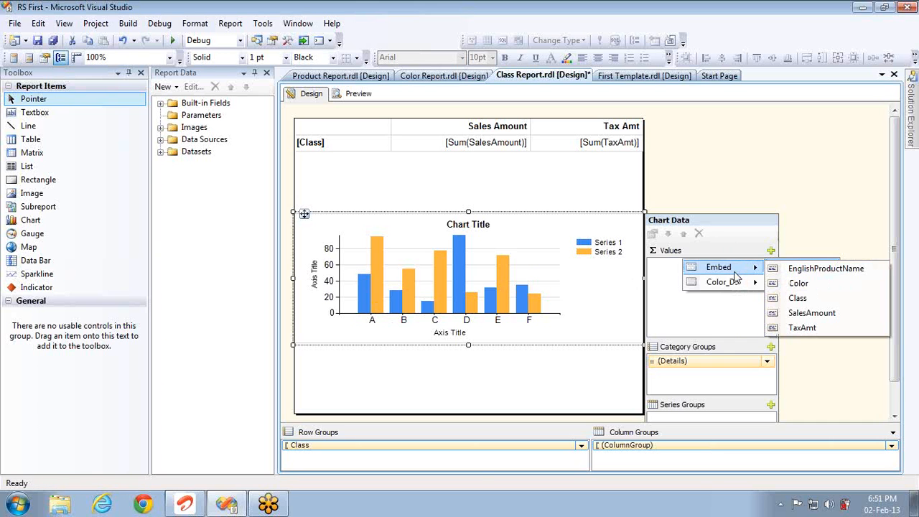
pyautogui.click(805, 313)
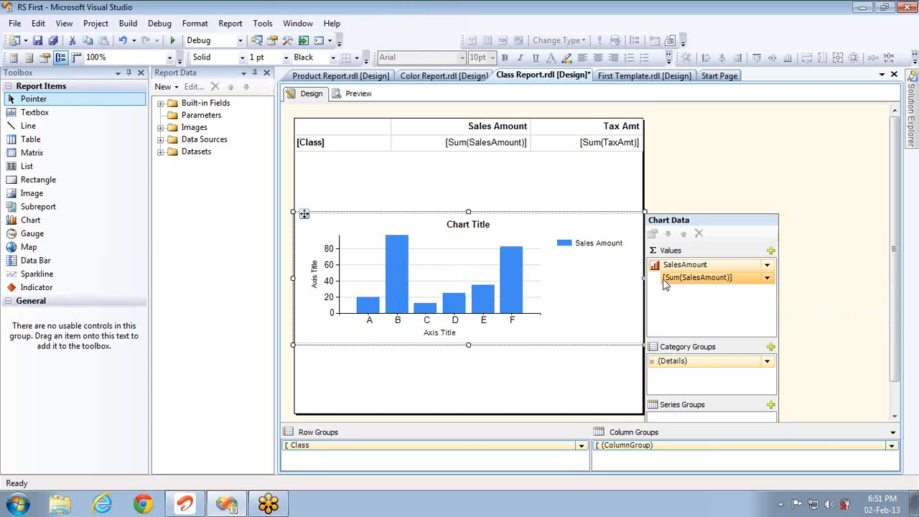
pyautogui.click(359, 94)
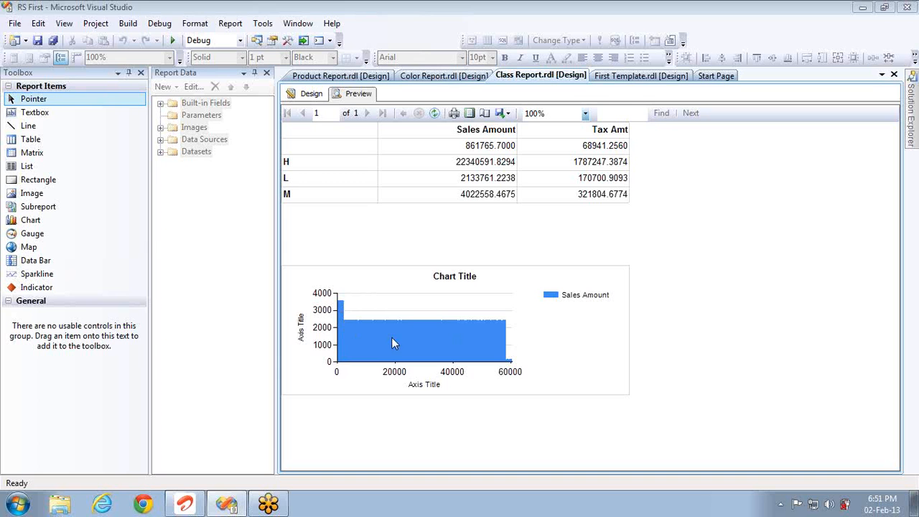
# - Return to the report design and add TaxAmt as a second value in the chart
pyautogui.click(311, 95)
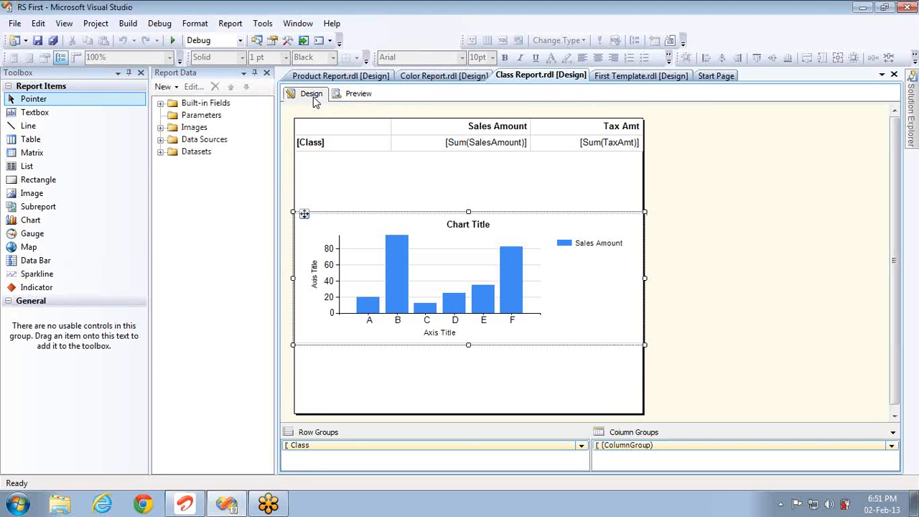
pyautogui.click(590, 302)
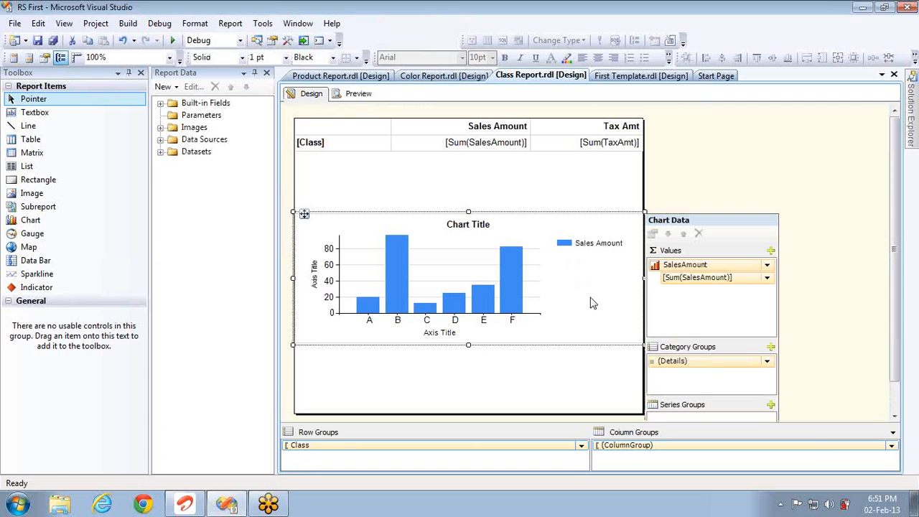
pyautogui.click(771, 250)
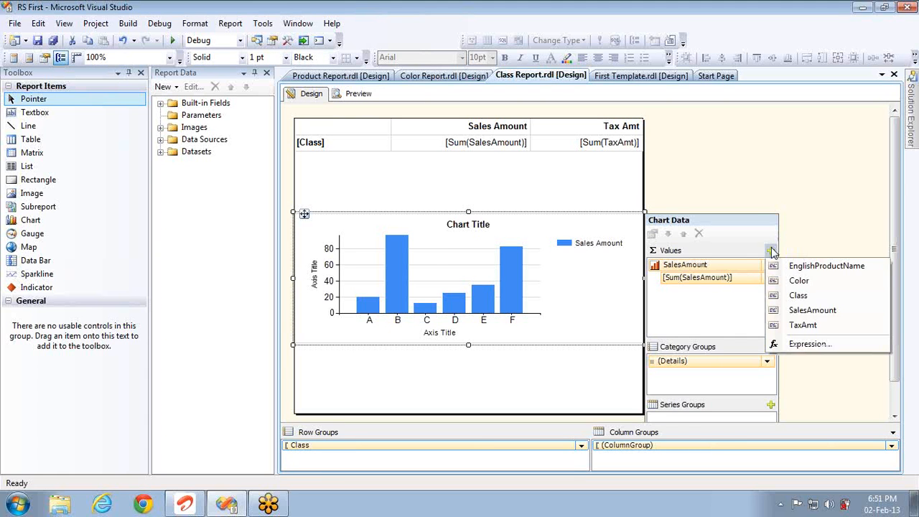
pyautogui.click(789, 325)
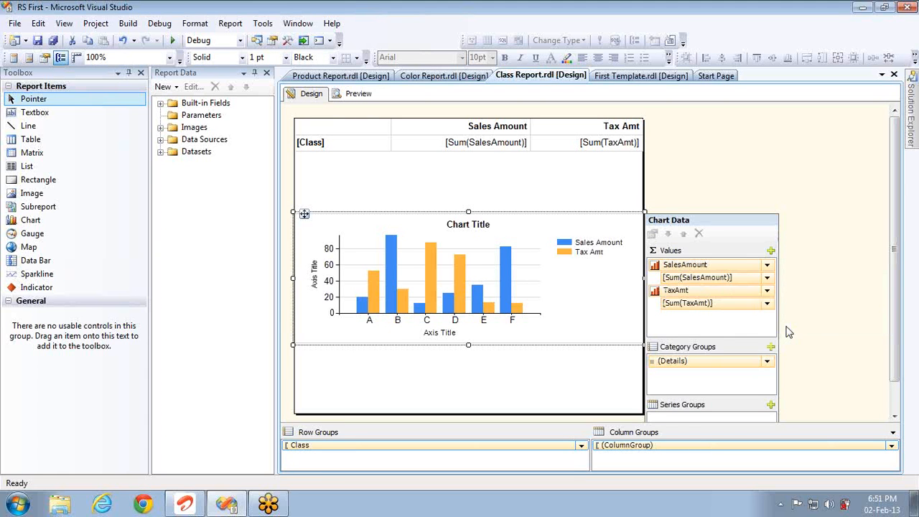
# - Preview the report with both values charted, with the Toolbox closed and the Report Data pane set to auto-hide
pyautogui.click(354, 93)
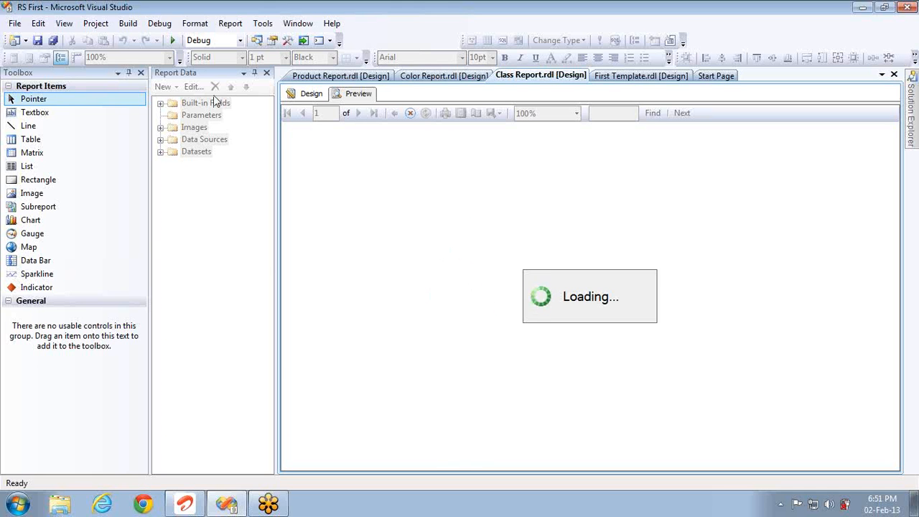
pyautogui.click(141, 72)
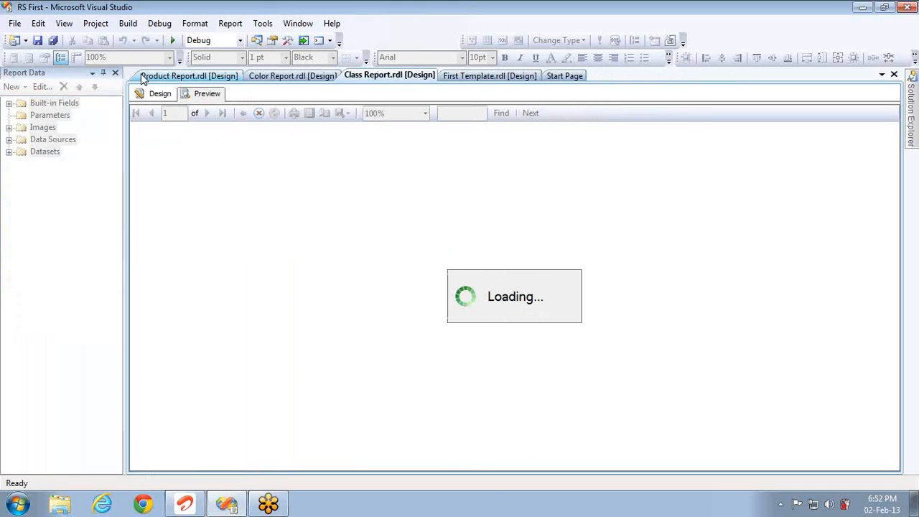
pyautogui.click(103, 73)
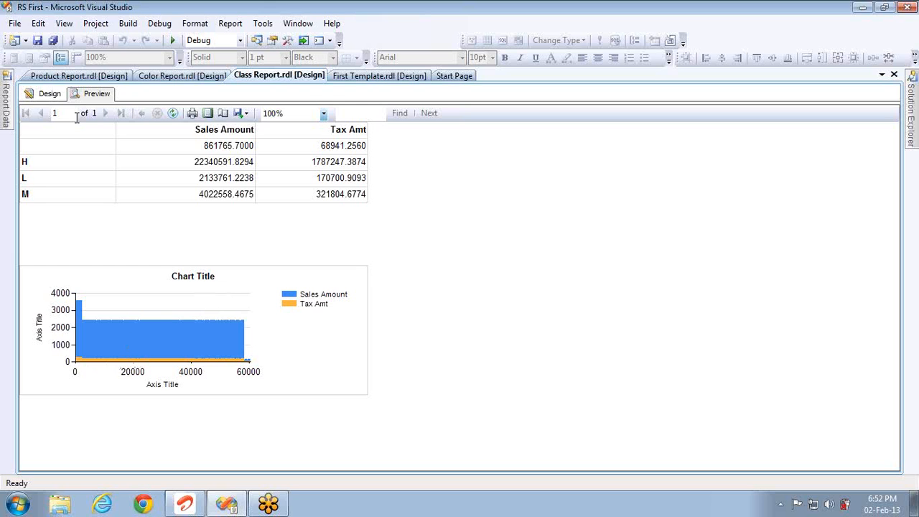
# - Delete the (Details) category group from the chart and preview the report
pyautogui.click(53, 96)
pyautogui.click(340, 281)
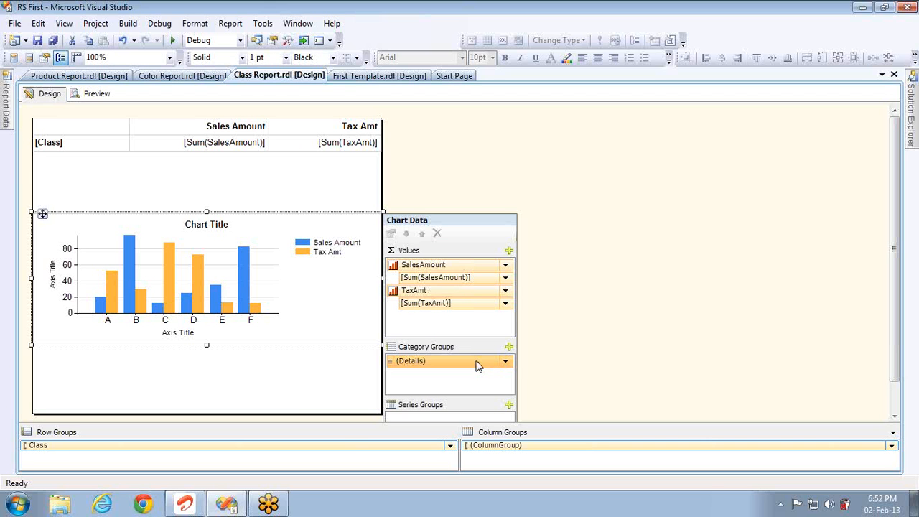
pyautogui.rightClick(479, 366)
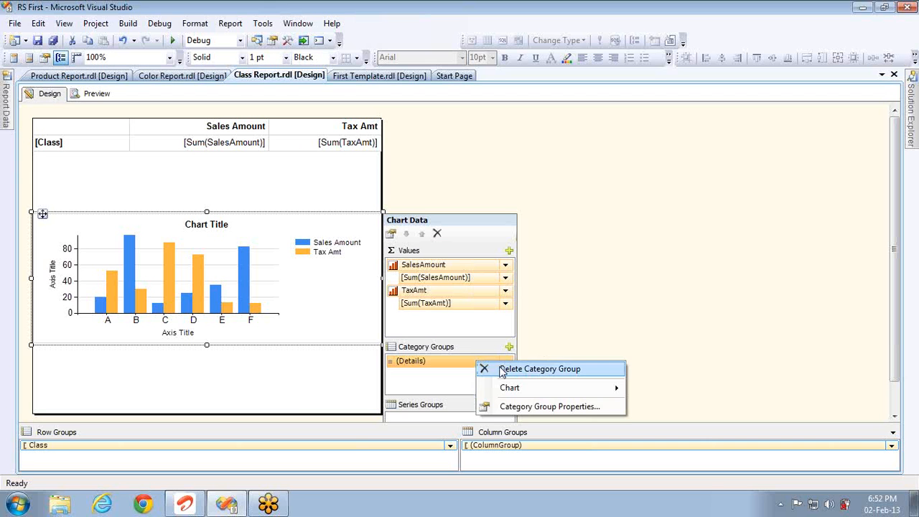
pyautogui.click(502, 371)
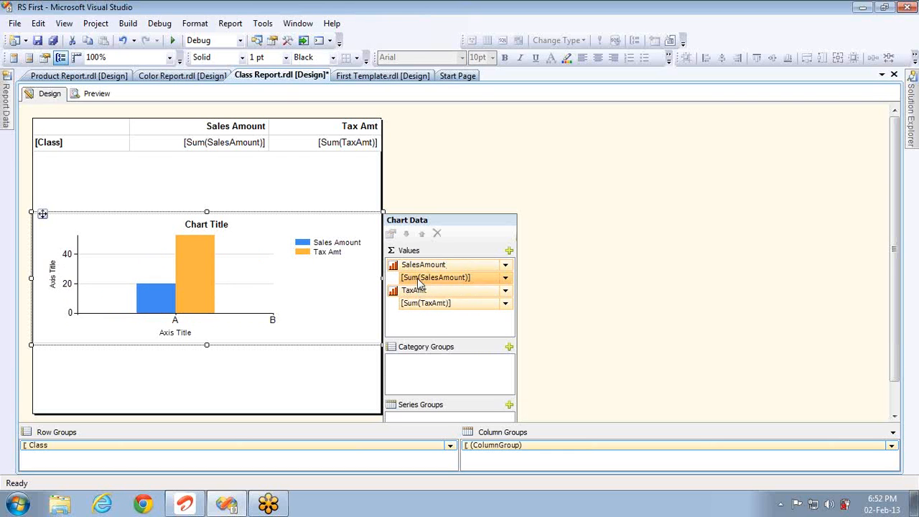
pyautogui.click(102, 99)
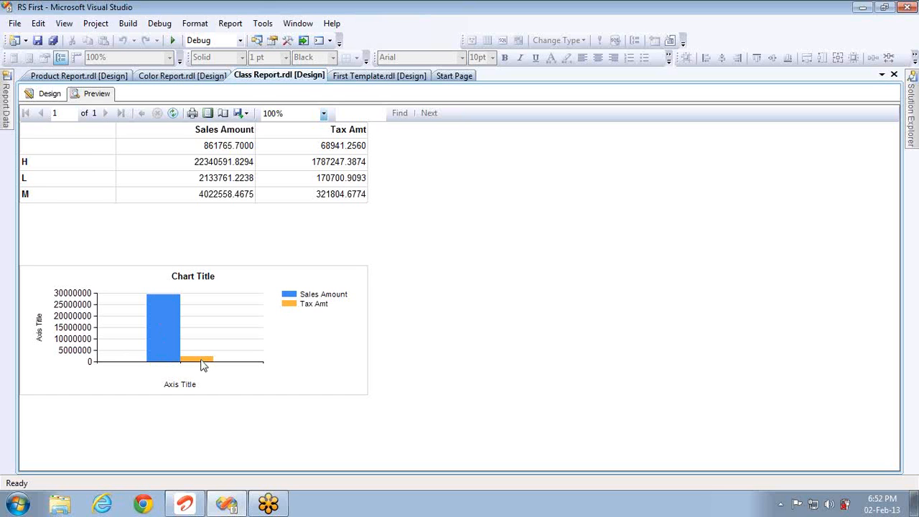
# - Return to the report design and undo the deletion of the chart's category group
pyautogui.click(47, 93)
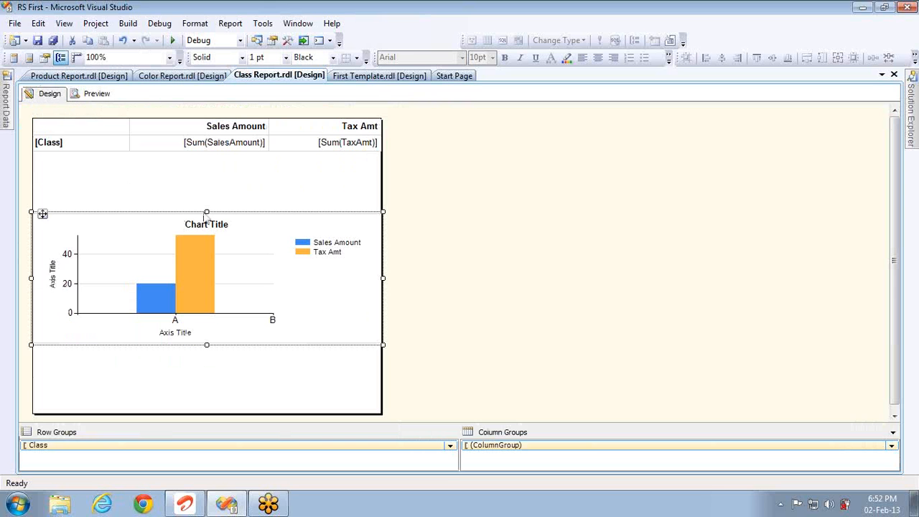
pyautogui.click(332, 280)
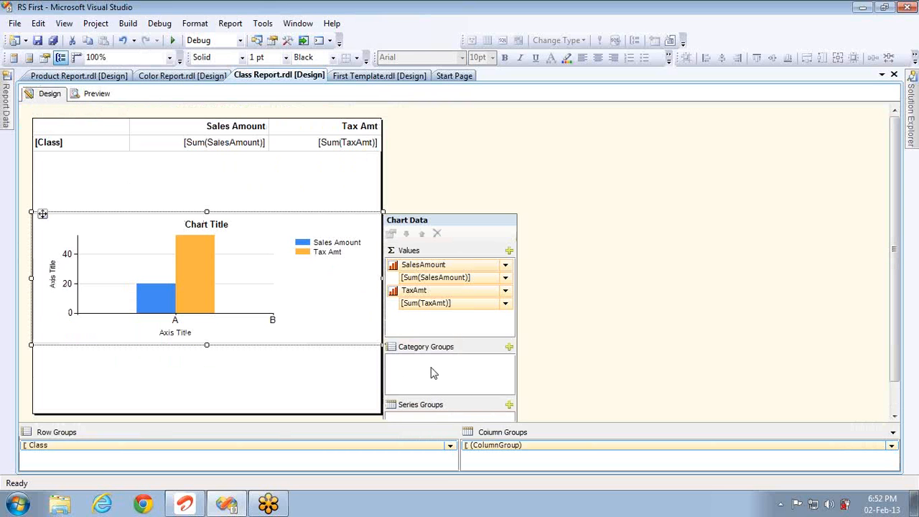
pyautogui.click(123, 42)
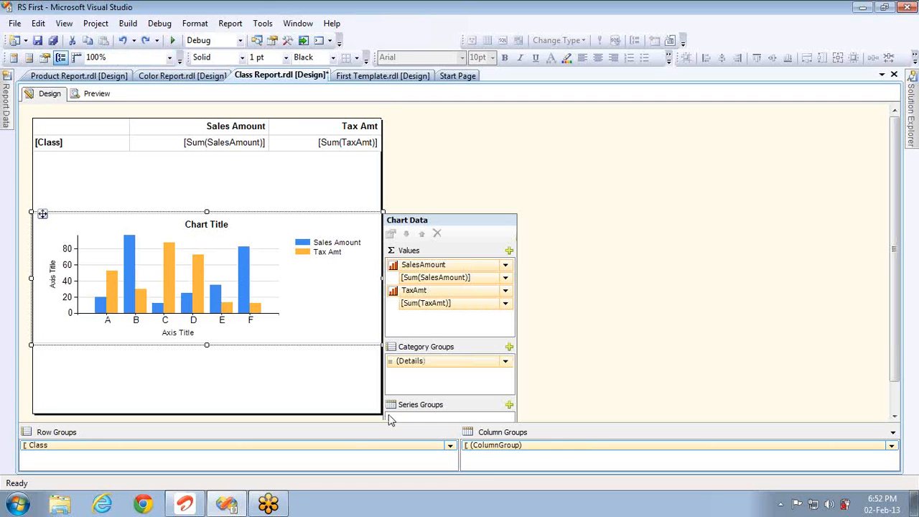
# - Check the general properties of the (Details) category group without changing them, and delete the group from the chart
pyautogui.click(440, 365)
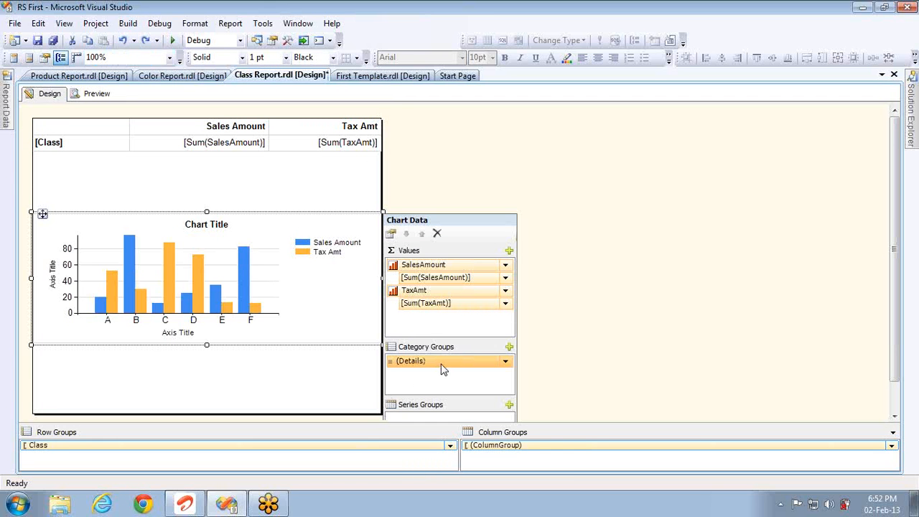
pyautogui.rightClick(481, 364)
pyautogui.click(514, 409)
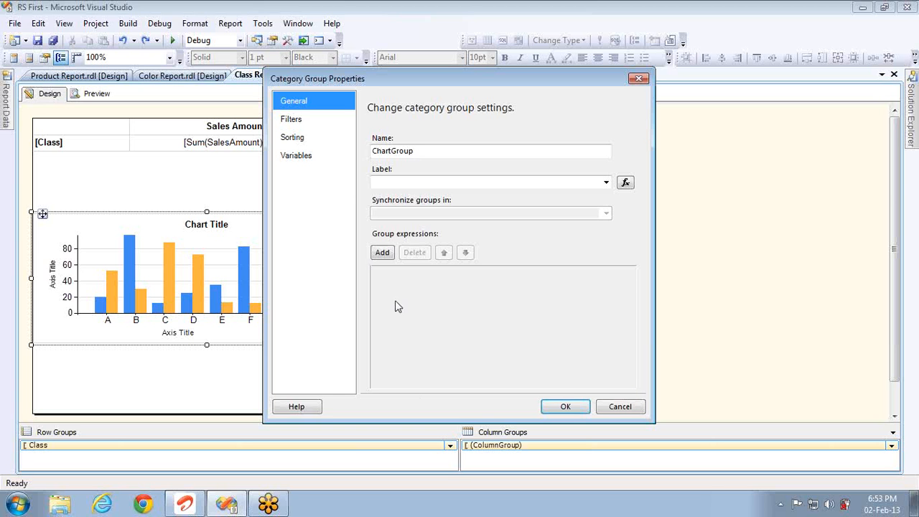
pyautogui.click(618, 406)
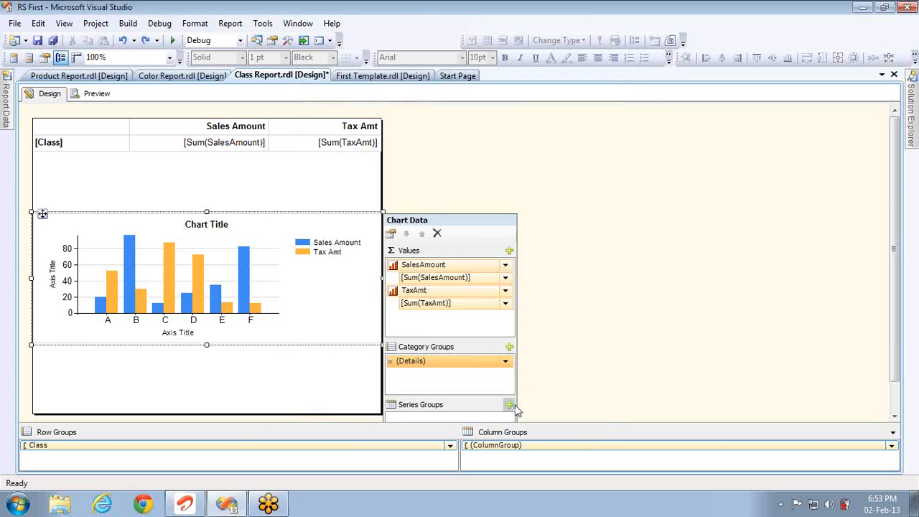
pyautogui.rightClick(429, 368)
pyautogui.click(452, 372)
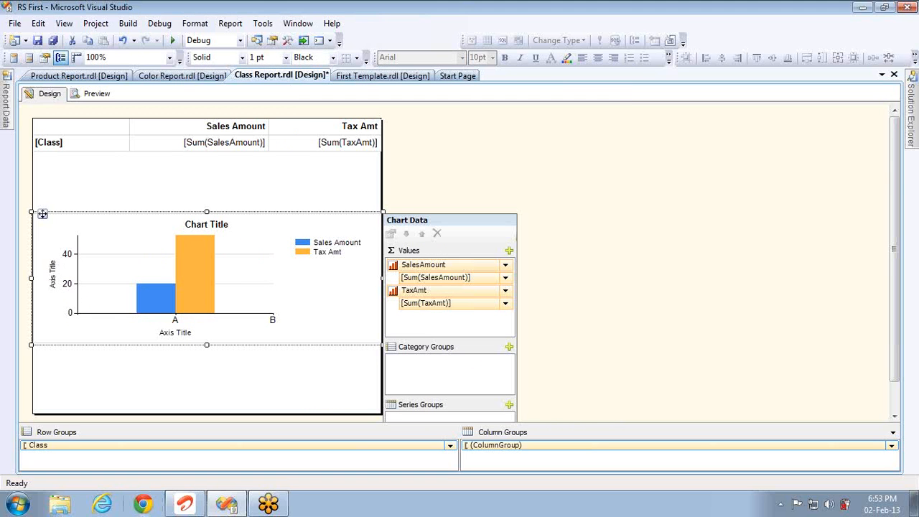
# - Open Notepad and write the sample query "select sum(salesamount),sum(taxamount) from tablename"
pyautogui.press('super+r')
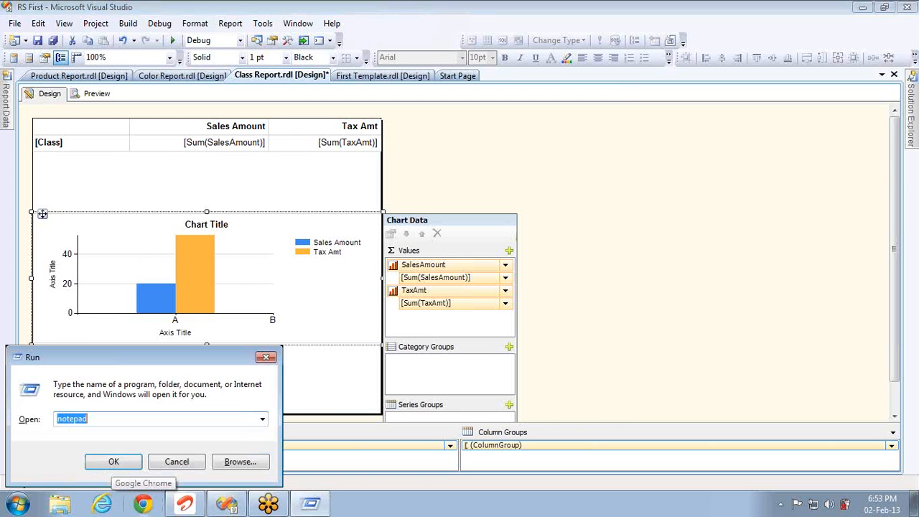
pyautogui.press('super+e')
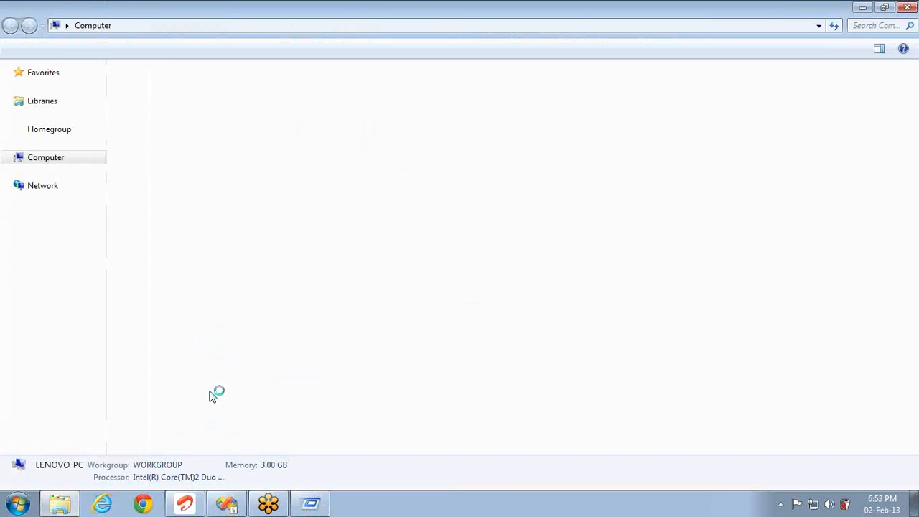
pyautogui.click(906, 8)
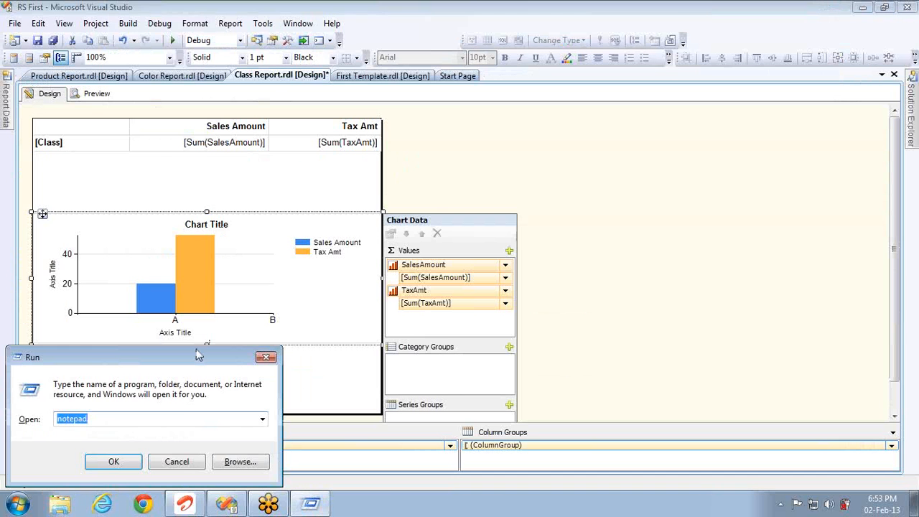
pyautogui.click(122, 465)
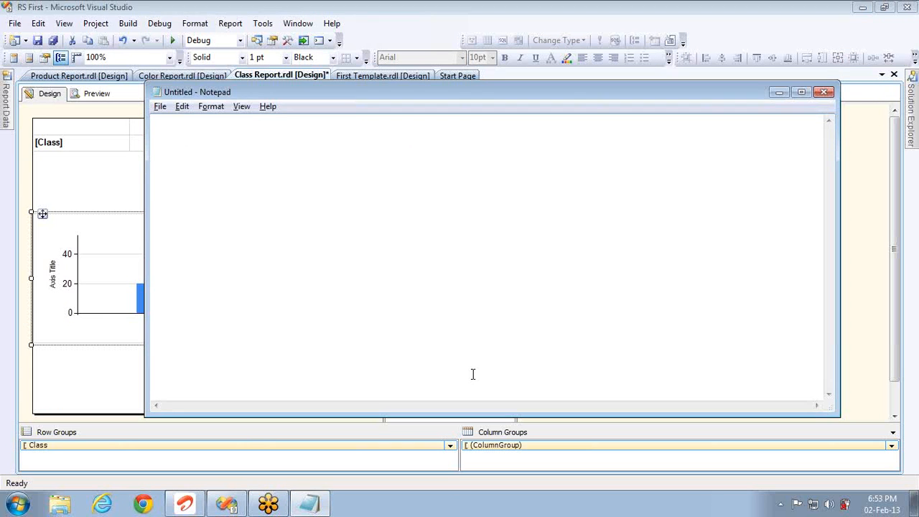
pyautogui.write('select sum(salesamount),sum(taxamount) f')
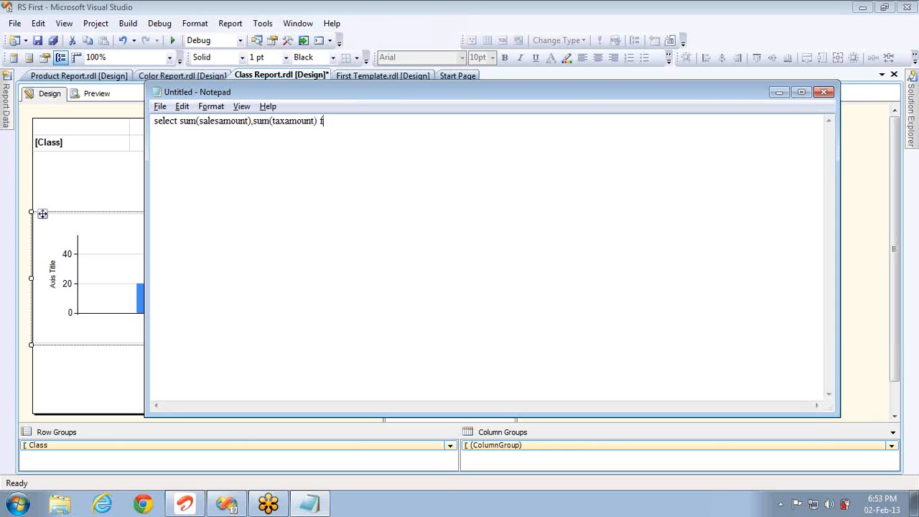
pyautogui.write('rom tablename')
# - Copy the sample query two lines below the original and add "group by _______________" to the copy
pyautogui.hotkey('ctrl', 'a')
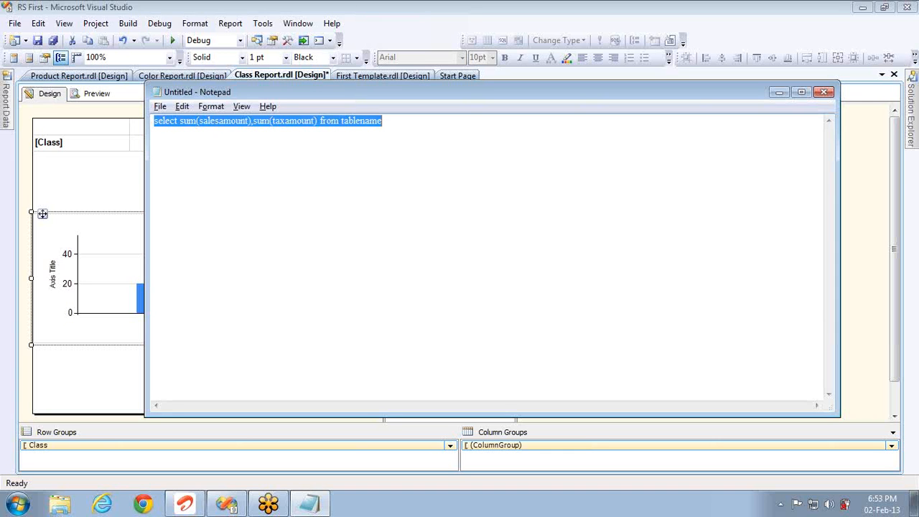
pyautogui.hotkey('ctrl', 'x')
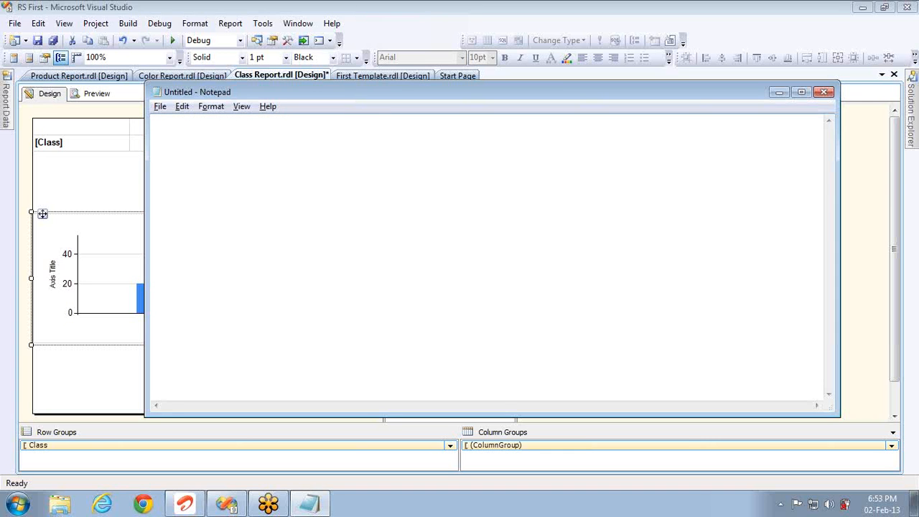
pyautogui.hotkey('ctrl', 'z')
pyautogui.press('End')
pyautogui.press('Return')
pyautogui.press('Return')
pyautogui.hotkey('ctrl', 'v')
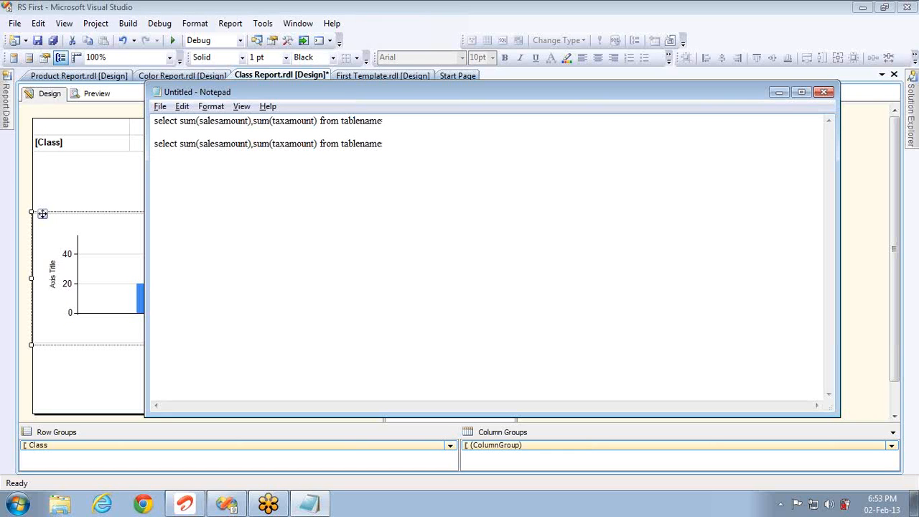
pyautogui.write('group by _______________')
# - Switch back to Visual Studio, add Color as the chart's category group, and preview the report
pyautogui.hotkey('alt', 'Tab')
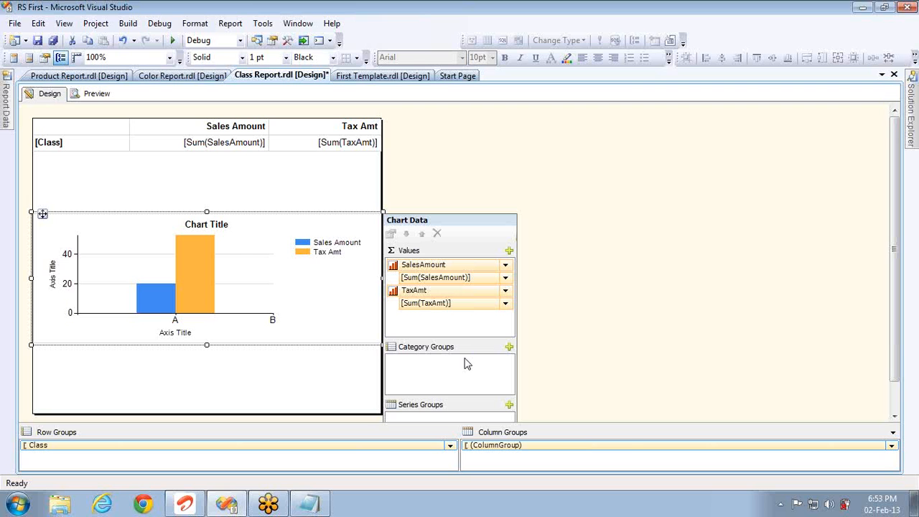
pyautogui.click(509, 347)
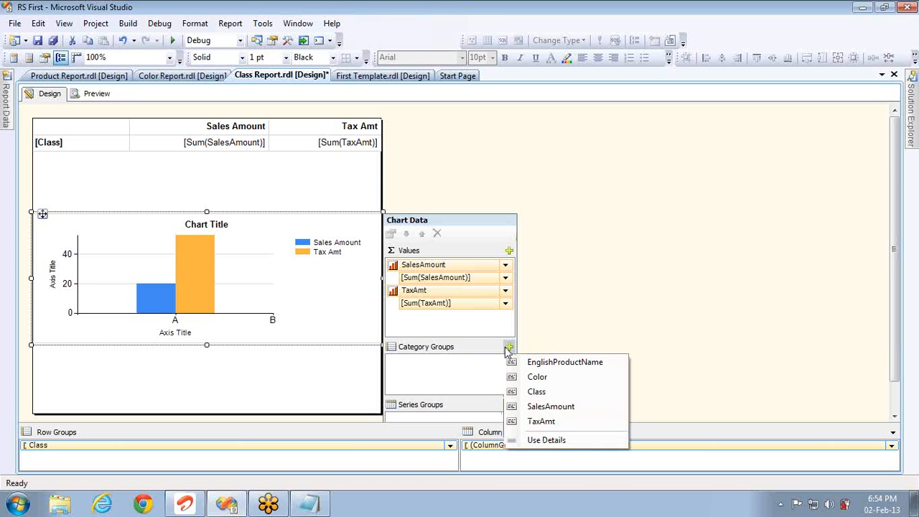
pyautogui.click(539, 381)
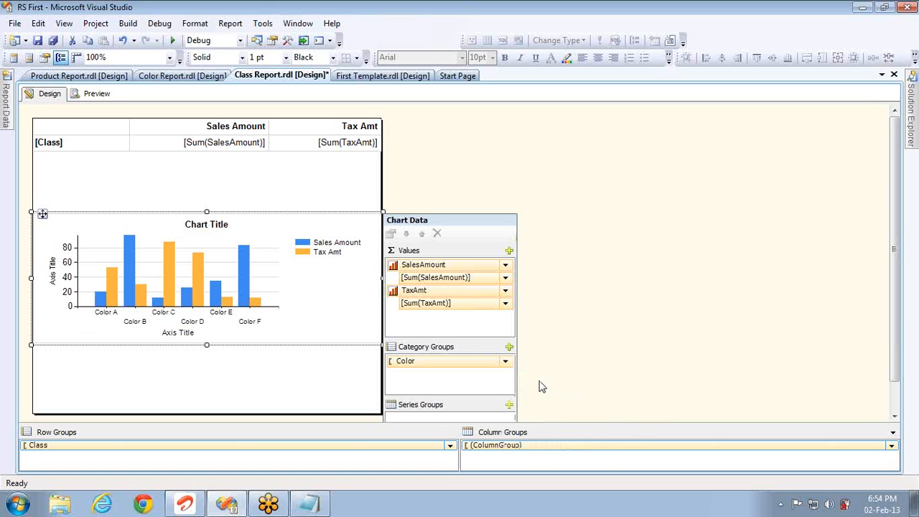
pyautogui.click(96, 96)
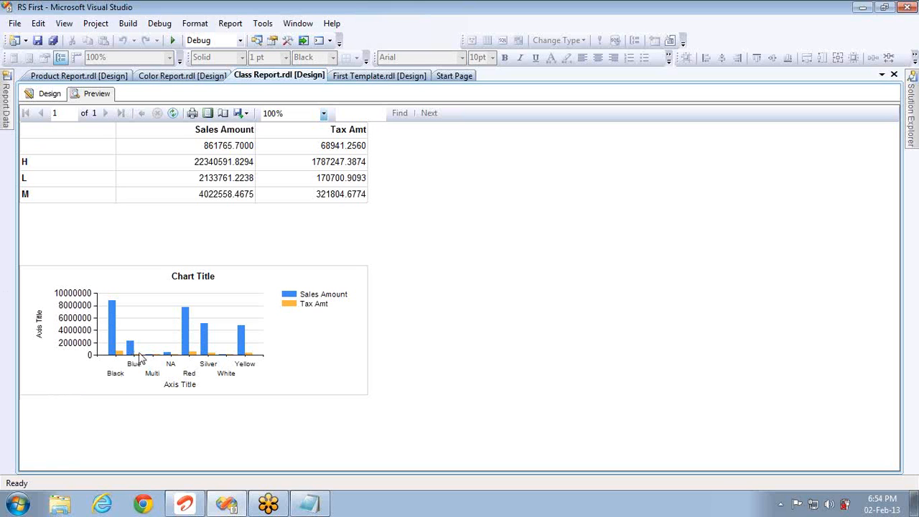
# - Return to the report design, move Color from the chart's category groups to its series groups, and preview the report
pyautogui.click(45, 94)
pyautogui.click(356, 285)
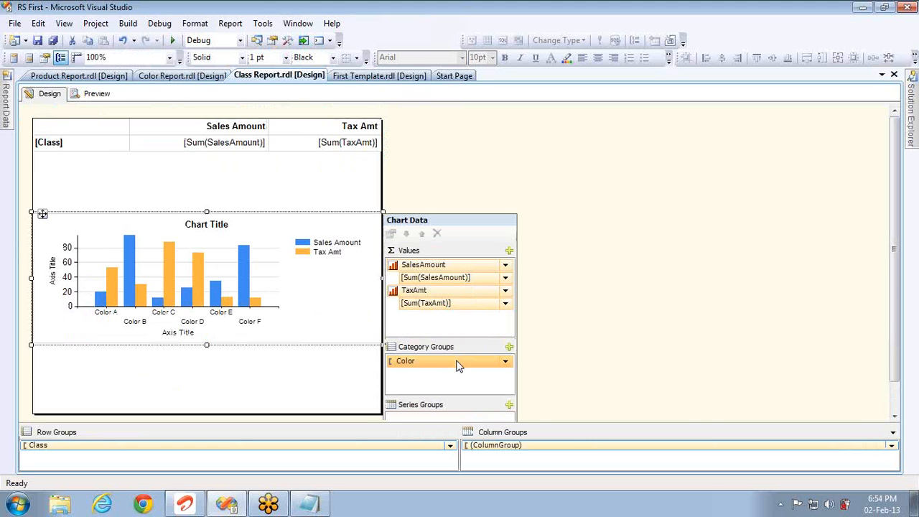
pyautogui.moveTo(451, 387); pyautogui.dragTo(439, 416)
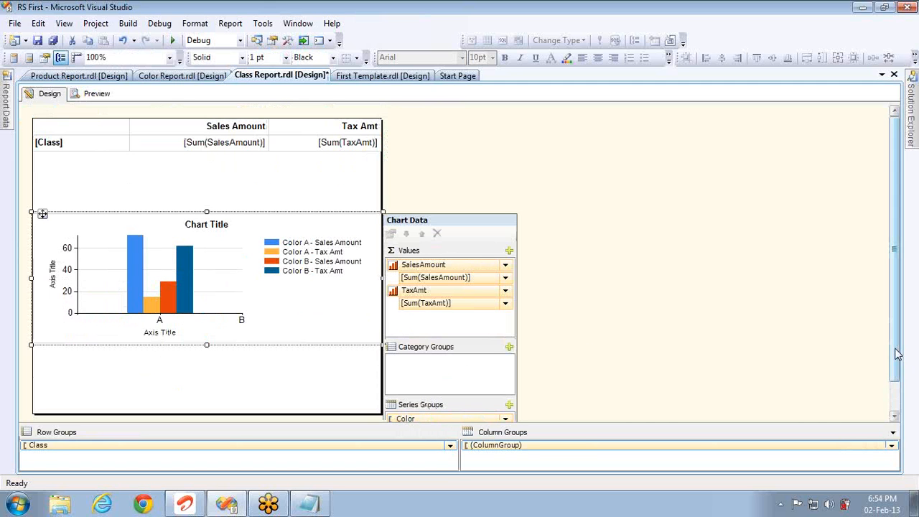
pyautogui.scroll(-1, 895, 353)
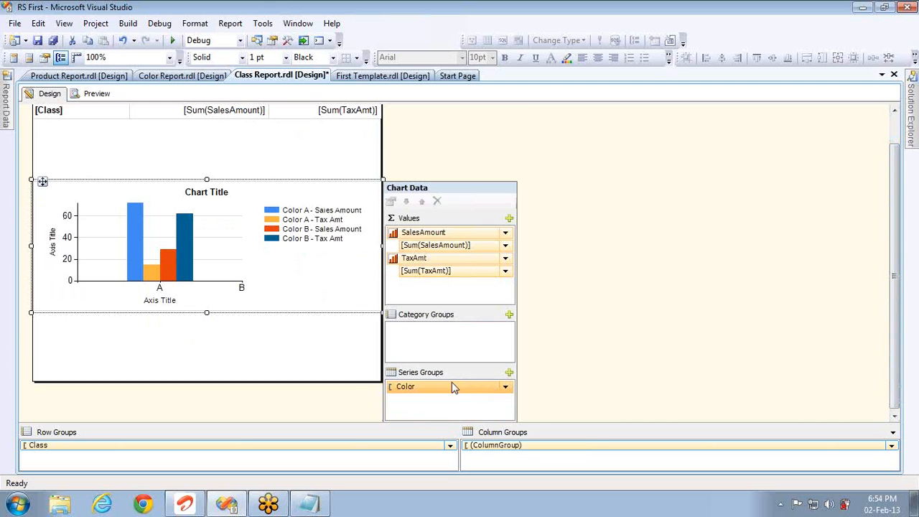
pyautogui.click(100, 97)
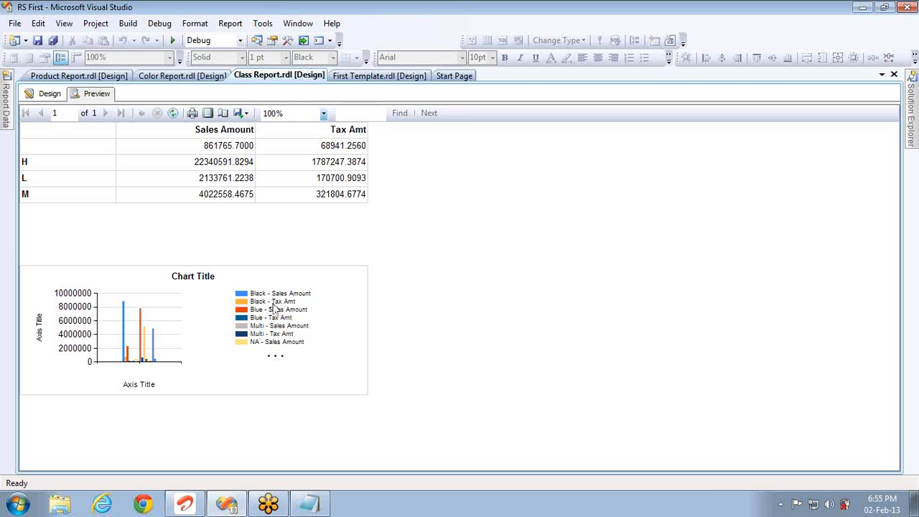
# - Go back to the design and move Color from the chart's series groups back to its category groups
pyautogui.click(47, 94)
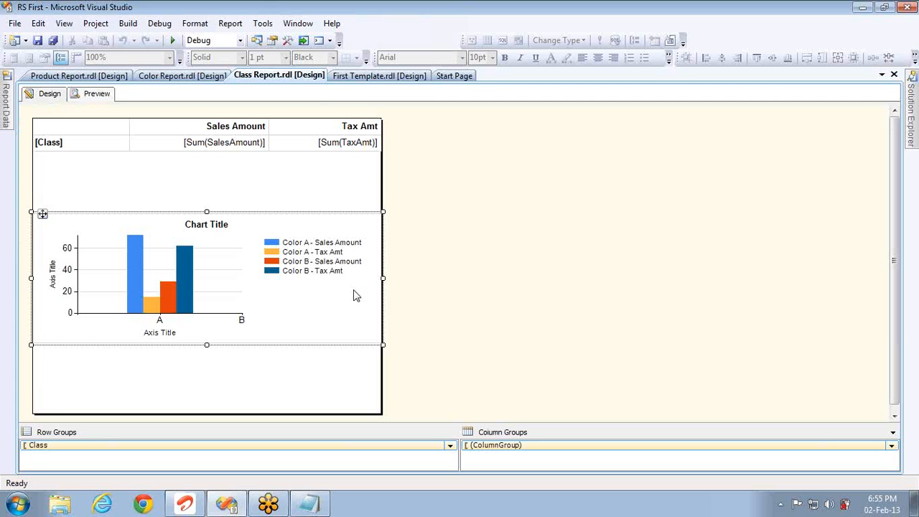
pyautogui.click(363, 332)
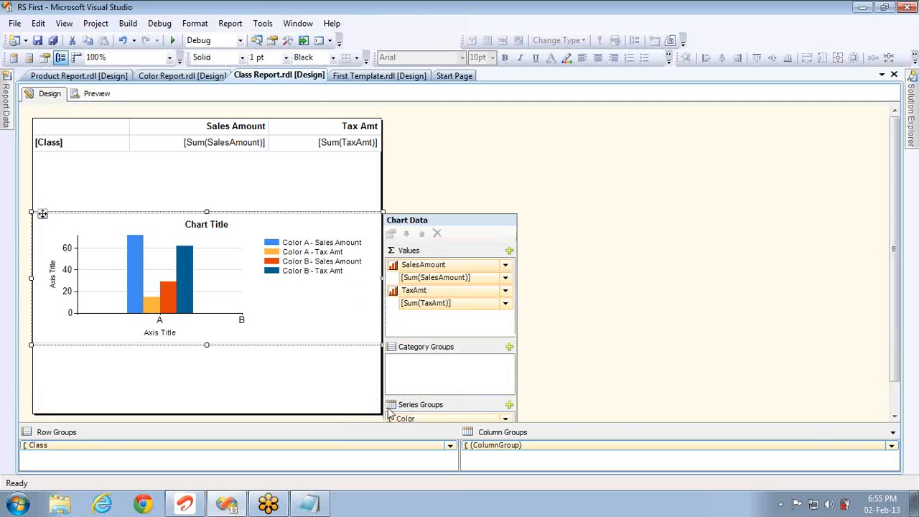
pyautogui.moveTo(417, 417); pyautogui.dragTo(426, 384)
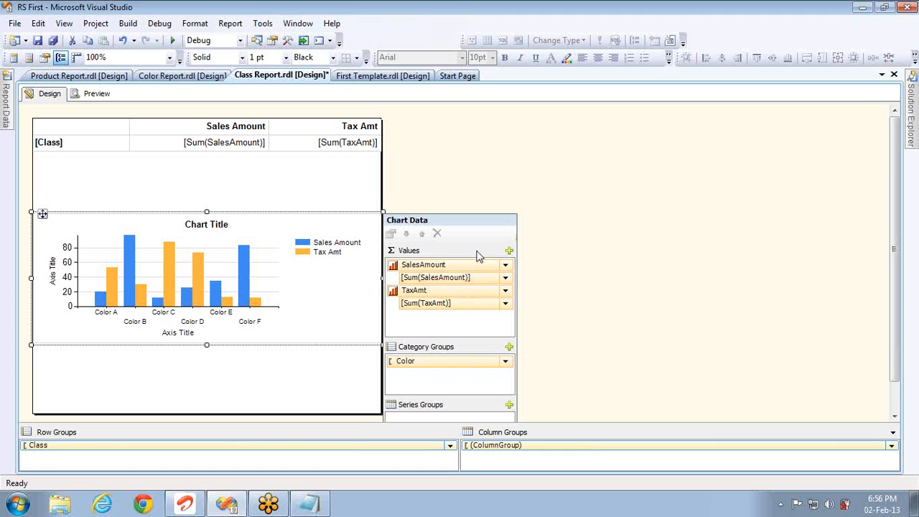
# - Examine the chart's parts by selecting the Sales Amount series, the Tax Amt series and the vertical axis
pyautogui.click(241, 281)
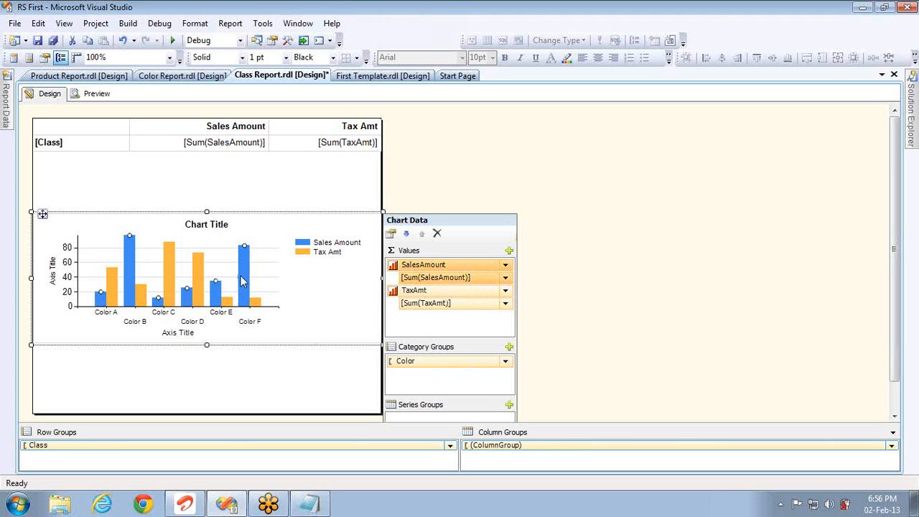
pyautogui.click(259, 307)
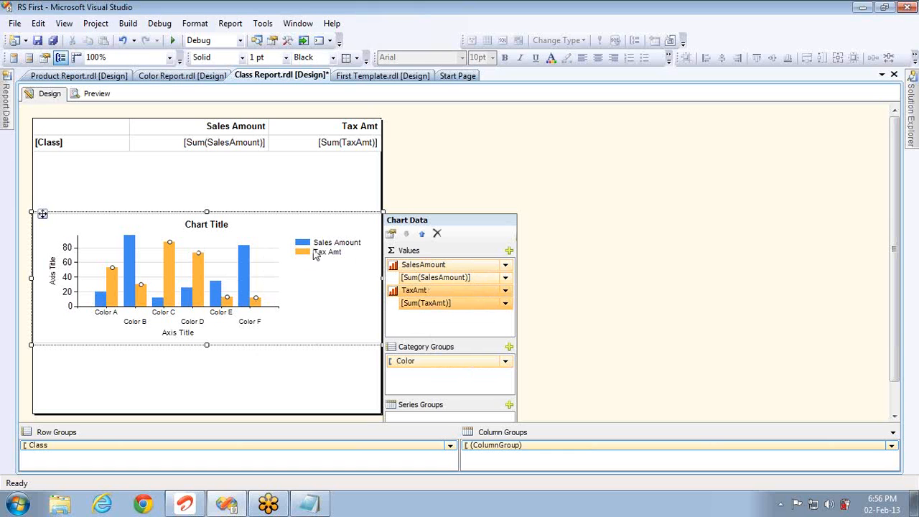
pyautogui.click(315, 257)
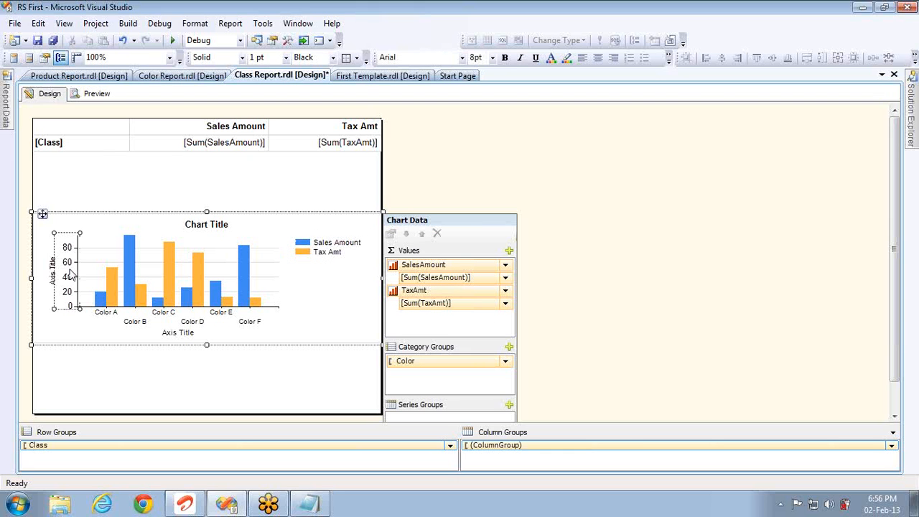
# - Add a second title to the chart and undo the addition
pyautogui.click(199, 231)
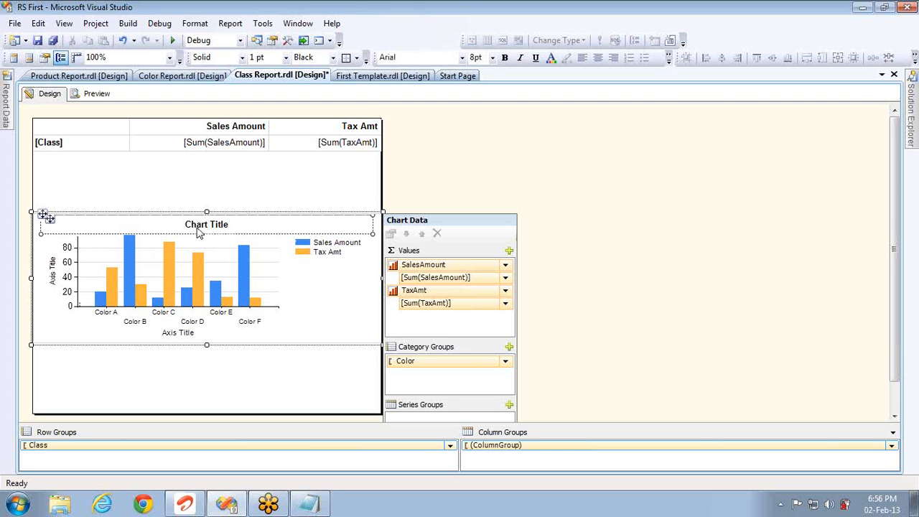
pyautogui.rightClick(199, 232)
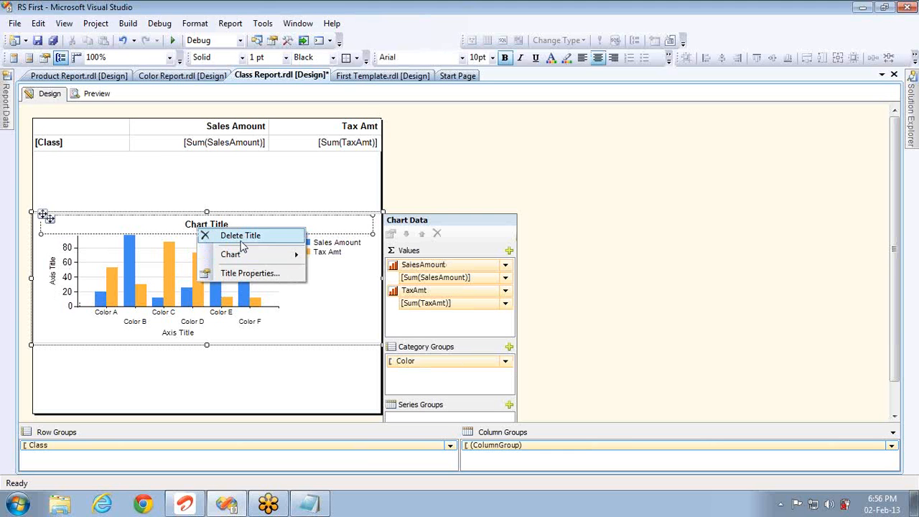
pyautogui.moveTo(243, 255)
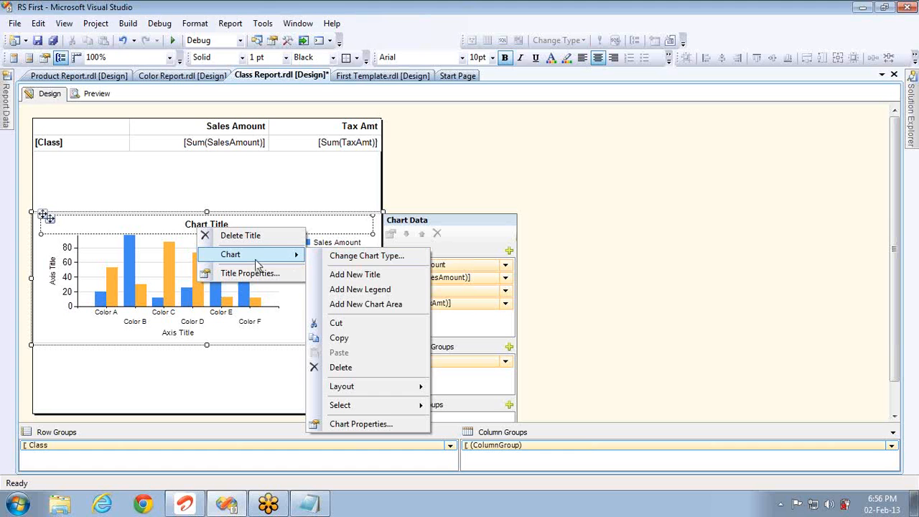
pyautogui.click(345, 277)
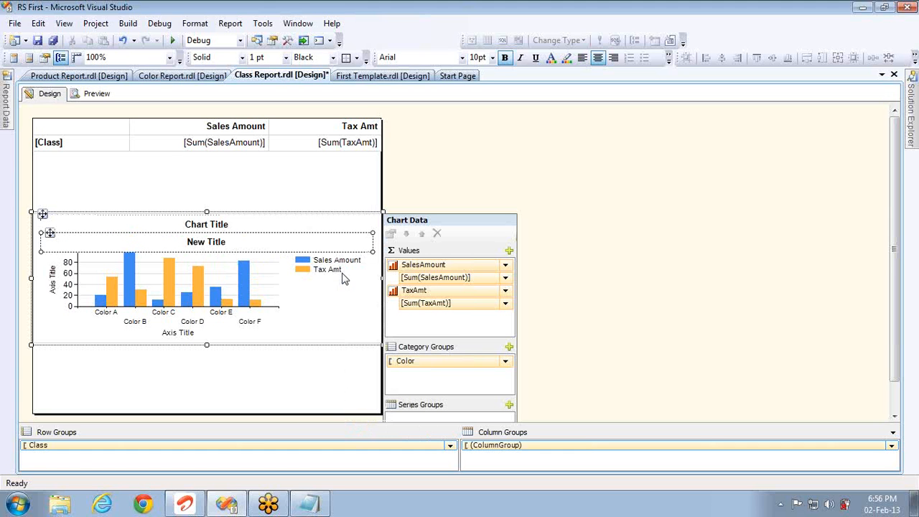
pyautogui.hotkey('ctrl', 'z')
# - Set the chart's title text to "Color Sales" in the title properties and check its caption in the expression editor without changing it
pyautogui.rightClick(237, 225)
pyautogui.moveTo(296, 251)
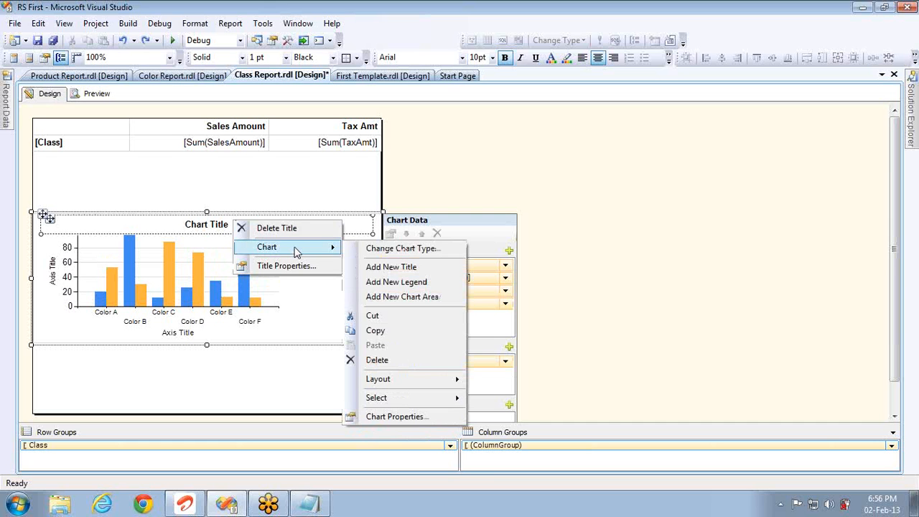
pyautogui.click(281, 267)
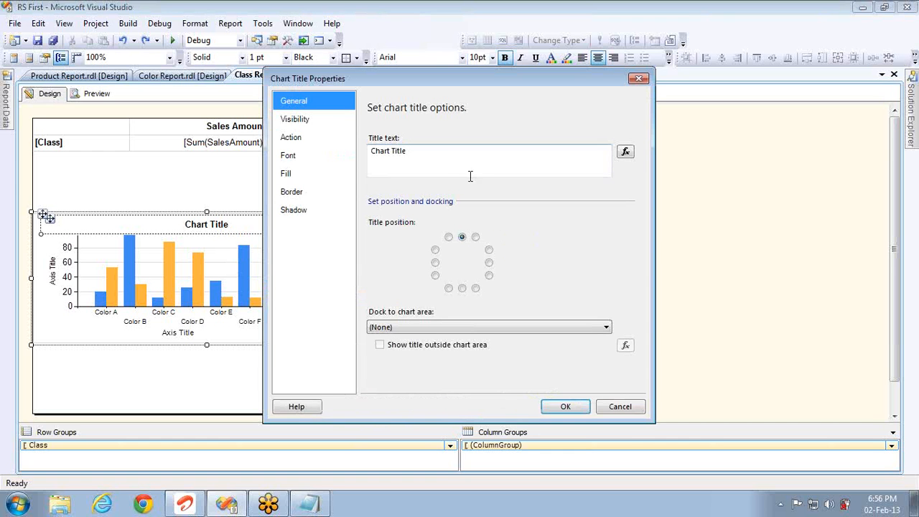
pyautogui.click(452, 156)
pyautogui.hotkey('ctrl', 'a')
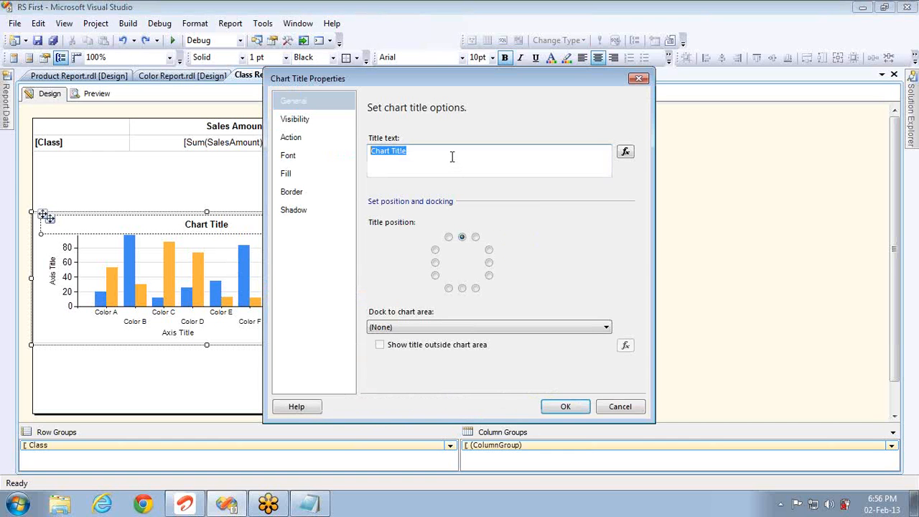
pyautogui.write('Colo')
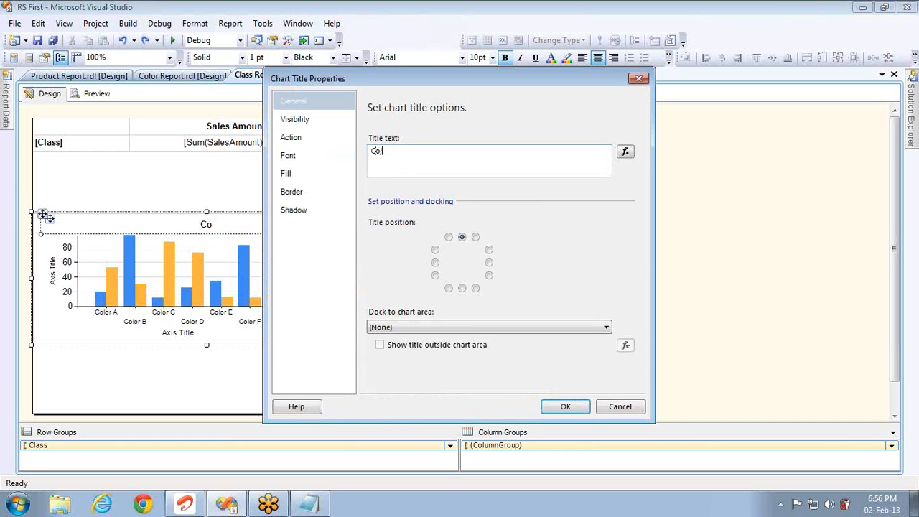
pyautogui.write('r Sales')
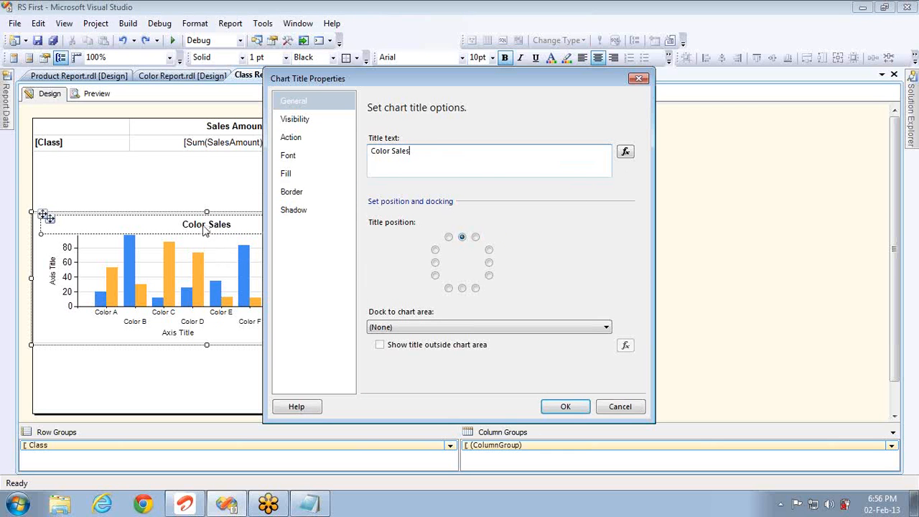
pyautogui.click(625, 153)
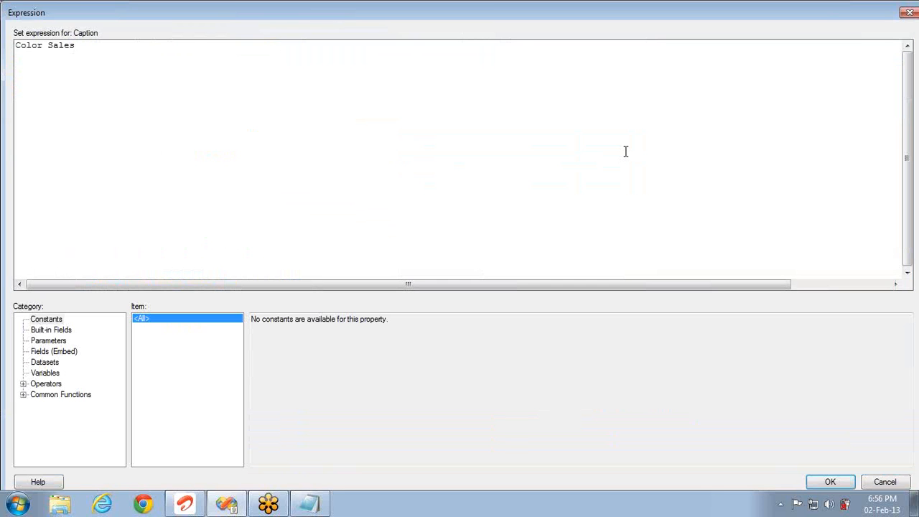
pyautogui.click(909, 12)
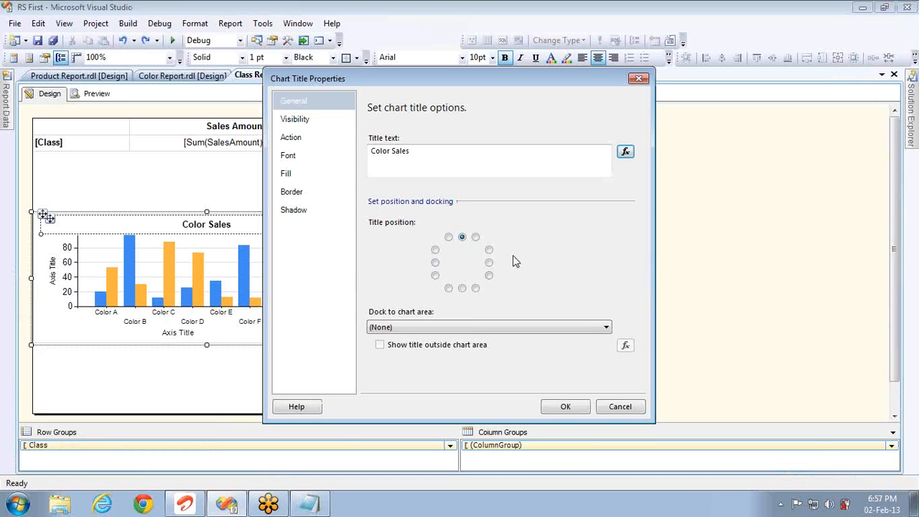
# - Try the chart title at the middle right, middle left and bottom center positions, and restore it to top center
pyautogui.click(489, 263)
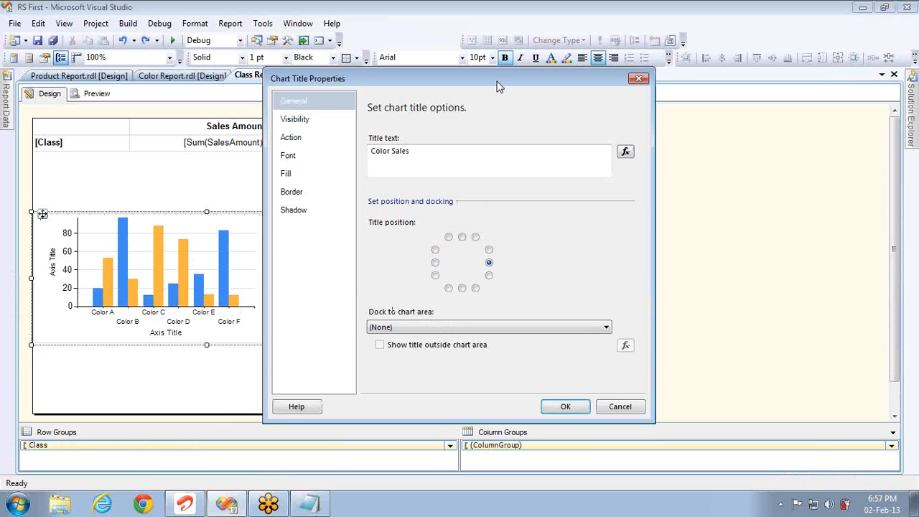
pyautogui.moveTo(499, 86); pyautogui.dragTo(732, 60)
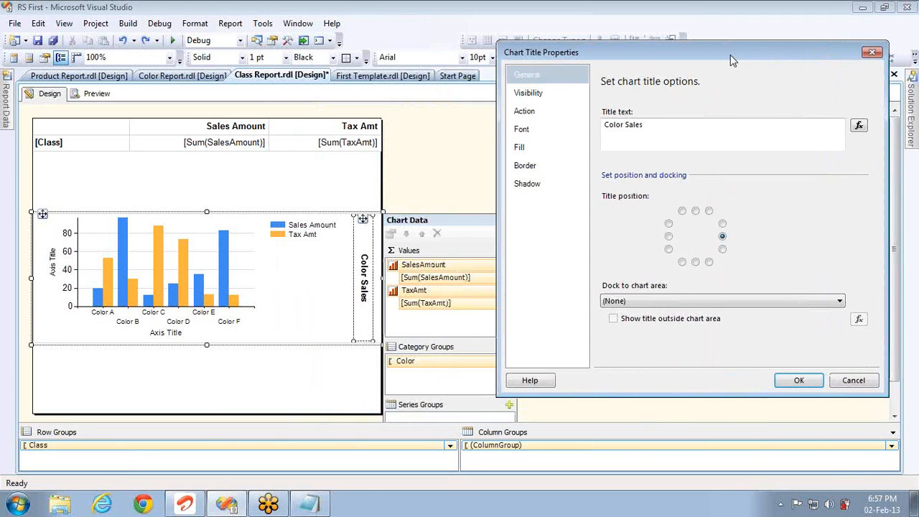
pyautogui.click(668, 238)
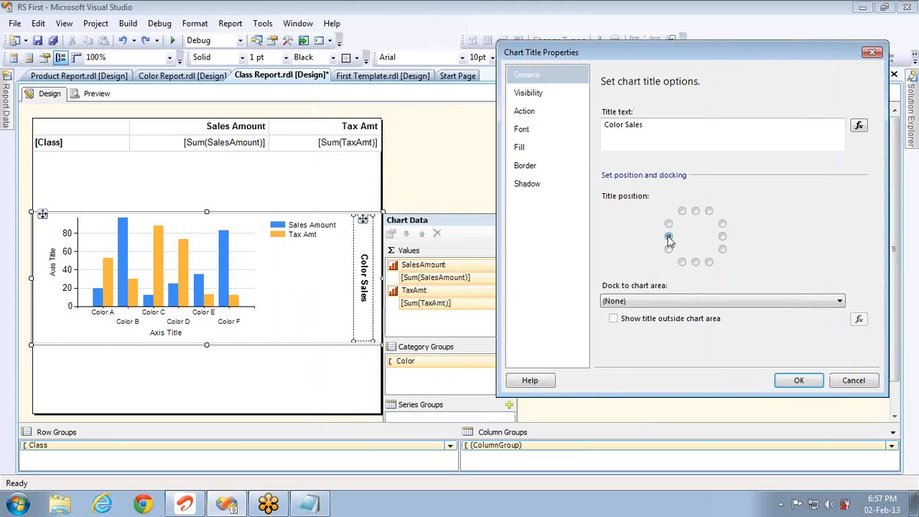
pyautogui.click(695, 263)
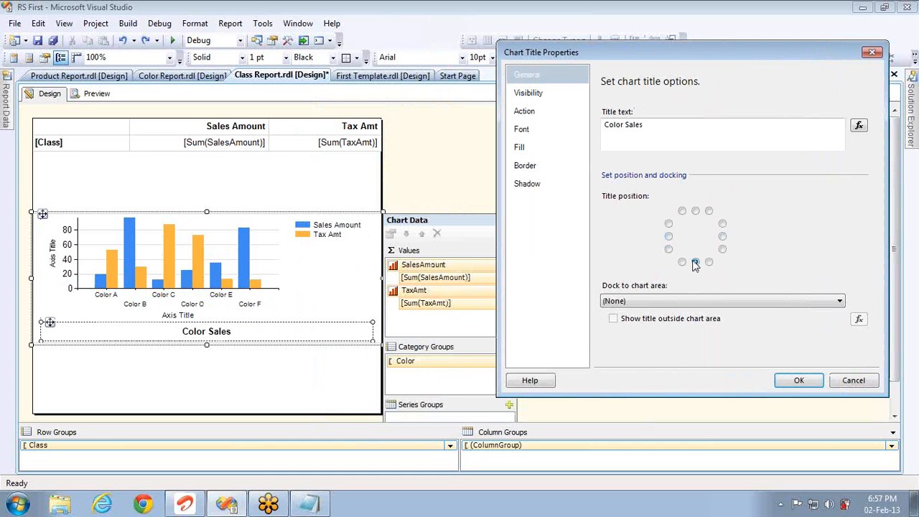
pyautogui.click(695, 212)
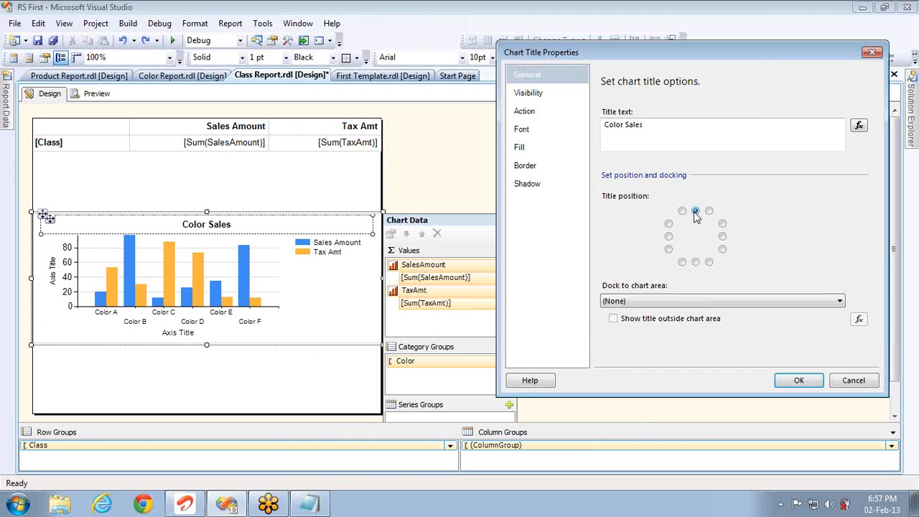
# - Compare docking the title to the Default chart area with no docking, and leave the docking at (None)
pyautogui.click(690, 300)
pyautogui.click(684, 322)
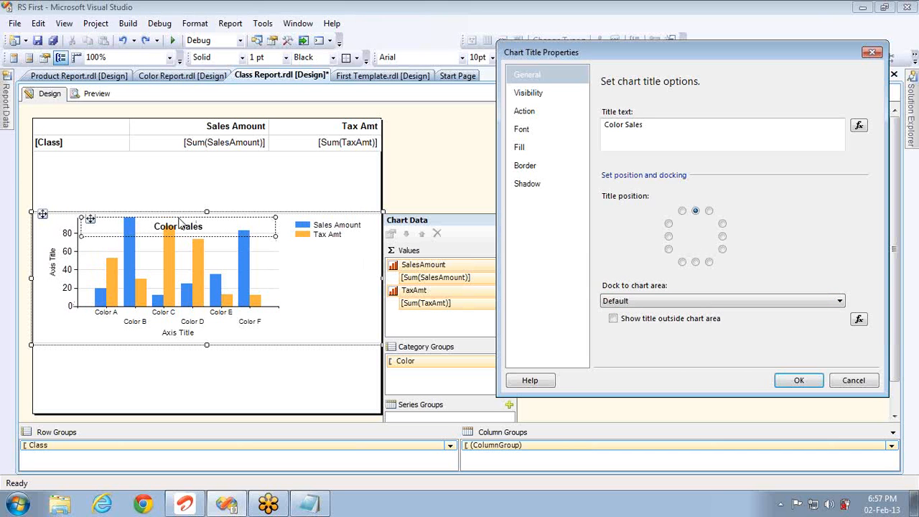
pyautogui.click(640, 304)
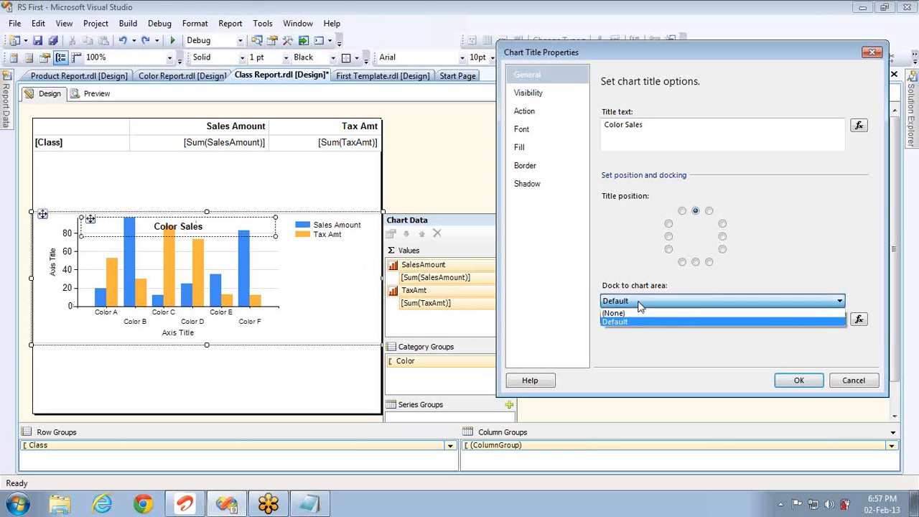
pyautogui.click(640, 313)
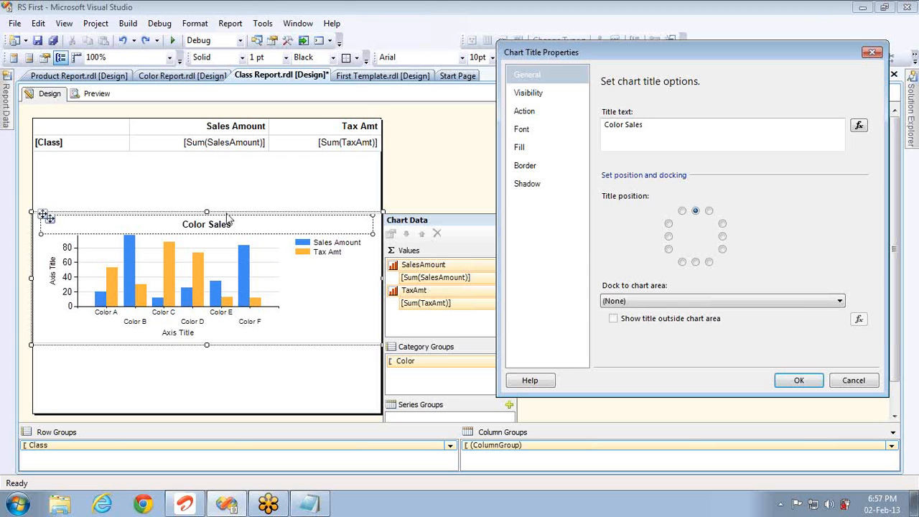
pyautogui.click(632, 301)
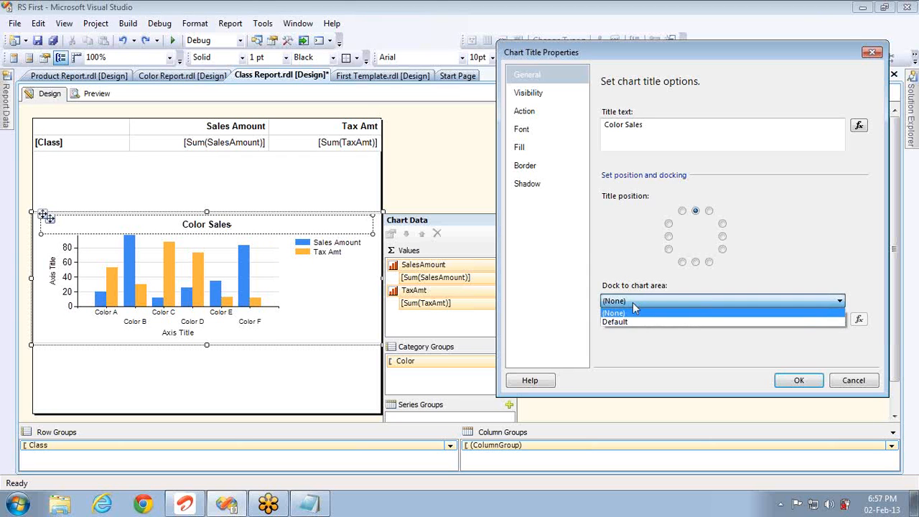
pyautogui.click(632, 315)
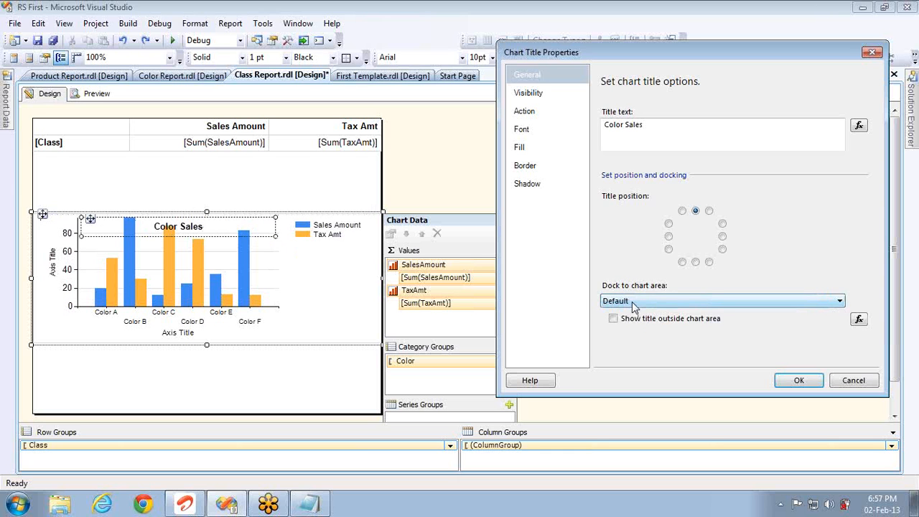
pyautogui.click(632, 302)
pyautogui.click(632, 313)
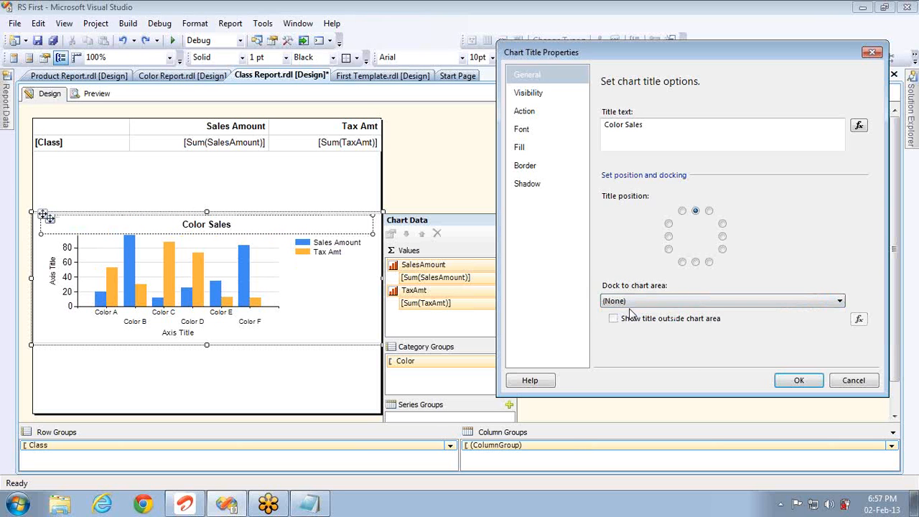
# - Try docking the title to the Default chart area with the outside-chart-area option toggled, and return the docking to (None)
pyautogui.click(629, 301)
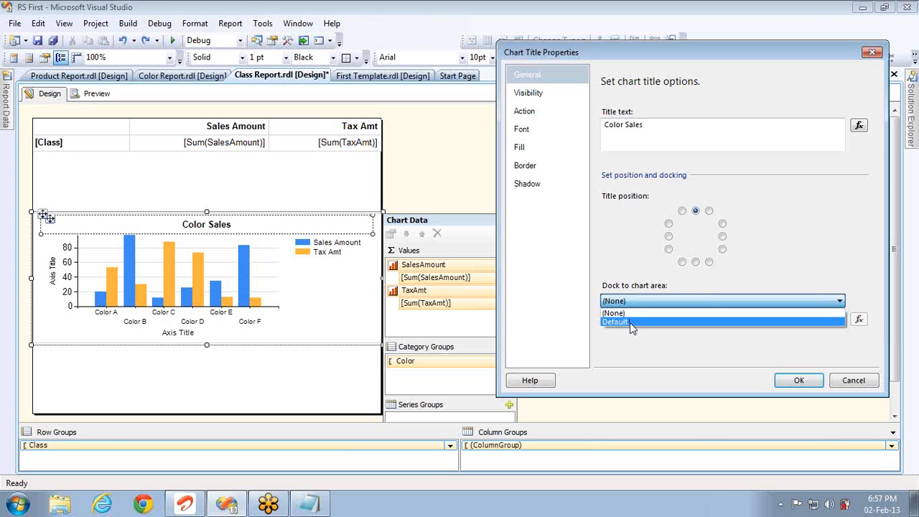
pyautogui.click(629, 322)
pyautogui.click(614, 320)
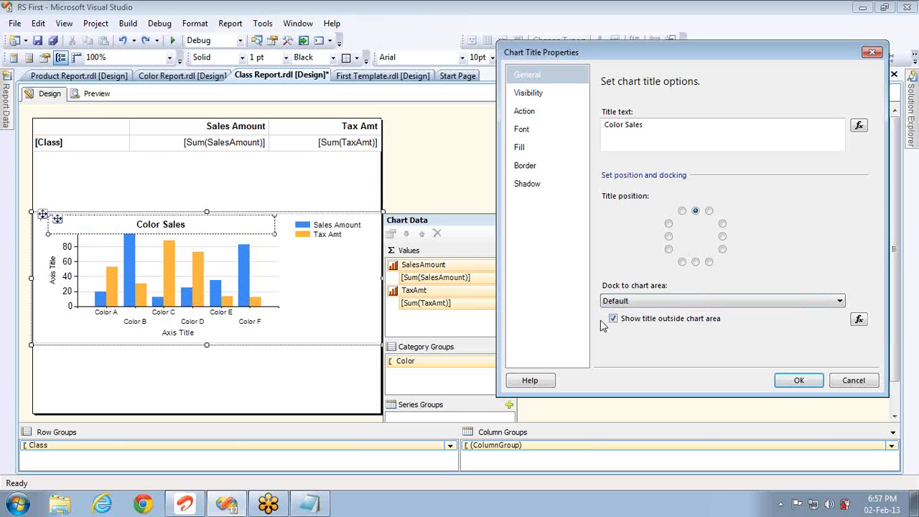
pyautogui.click(630, 302)
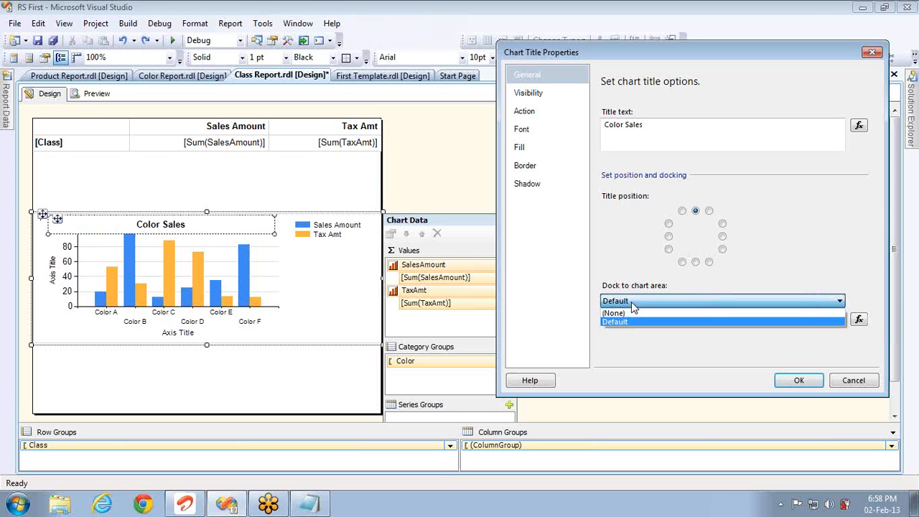
pyautogui.click(632, 313)
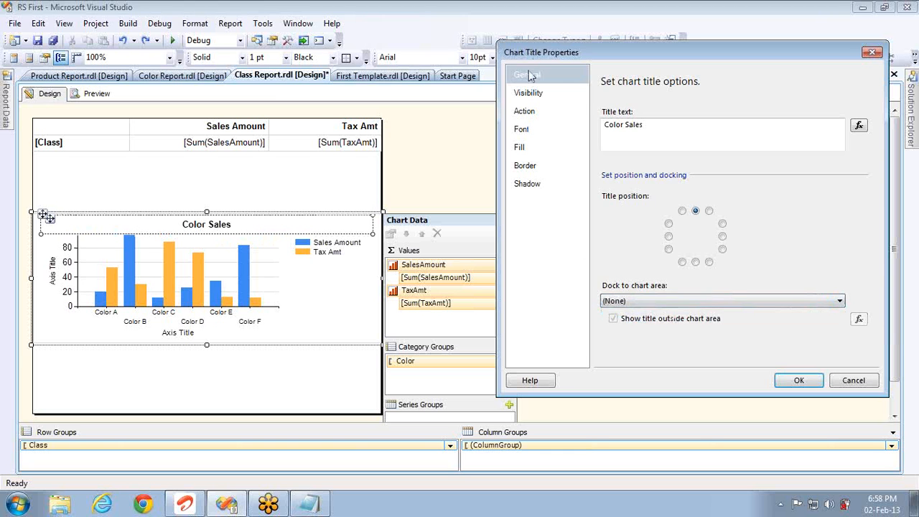
# - Check the title's visibility options for the initial report run, trying Hide
pyautogui.click(528, 93)
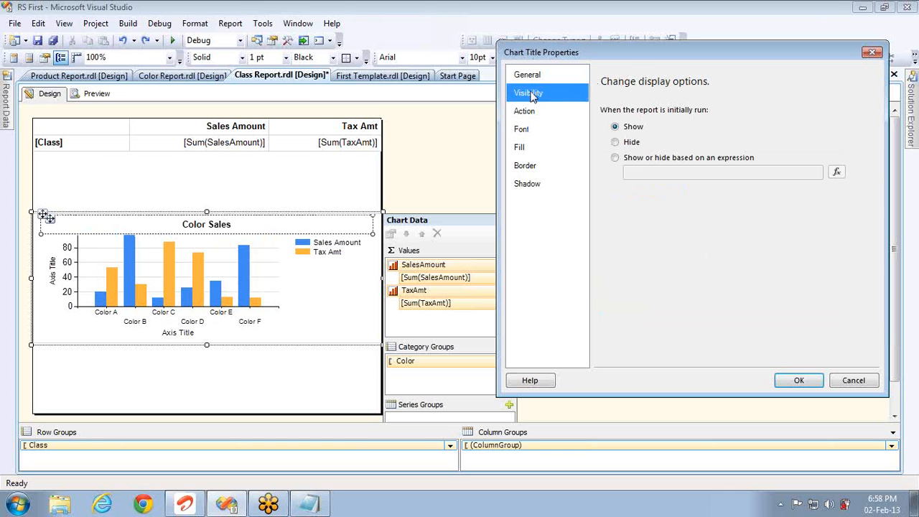
pyautogui.click(626, 147)
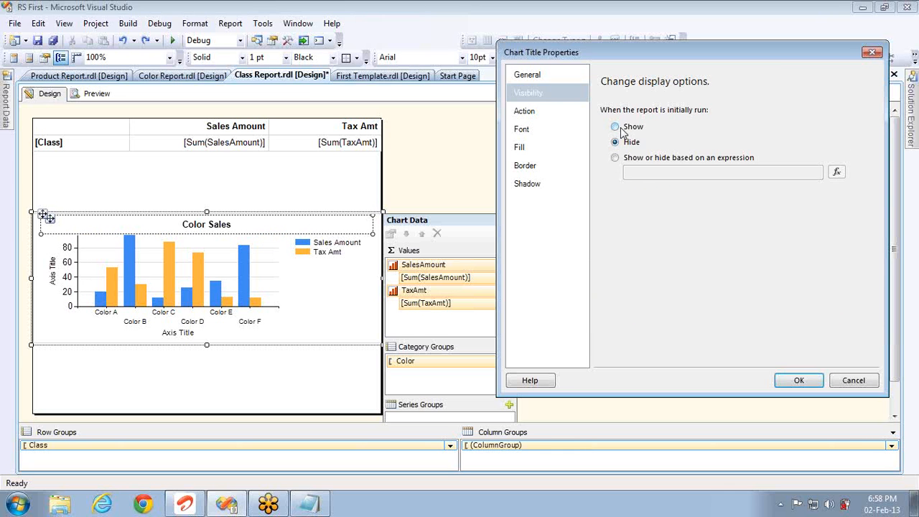
pyautogui.click(620, 141)
# - Set the chart title's action to Go to report, with Color Report as the target report
pyautogui.click(547, 112)
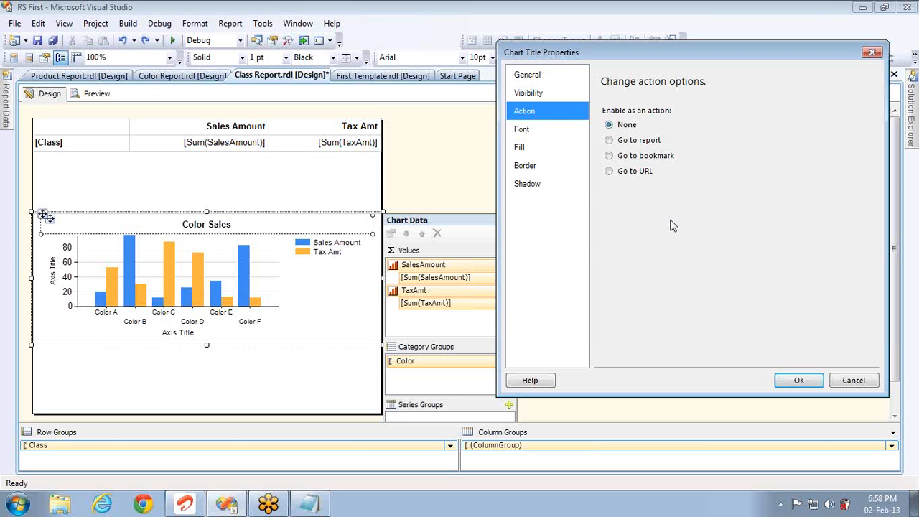
pyautogui.click(610, 140)
pyautogui.click(838, 213)
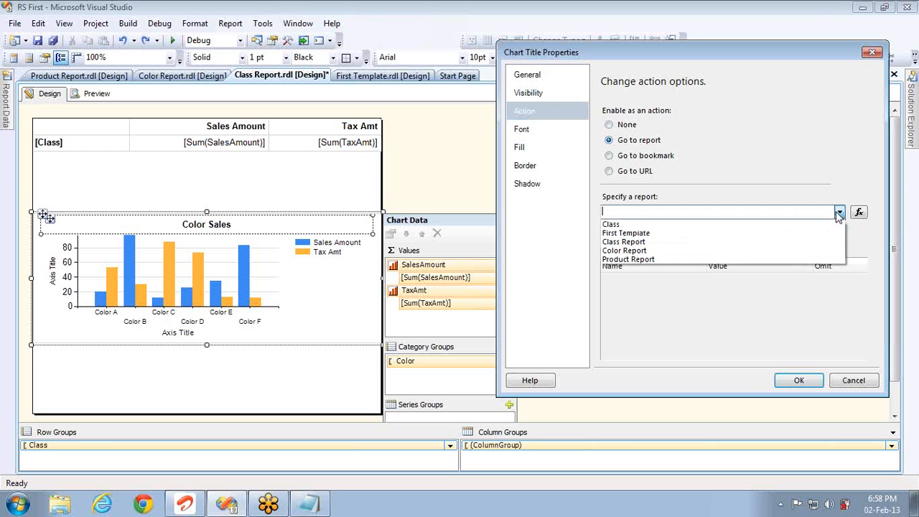
pyautogui.click(660, 251)
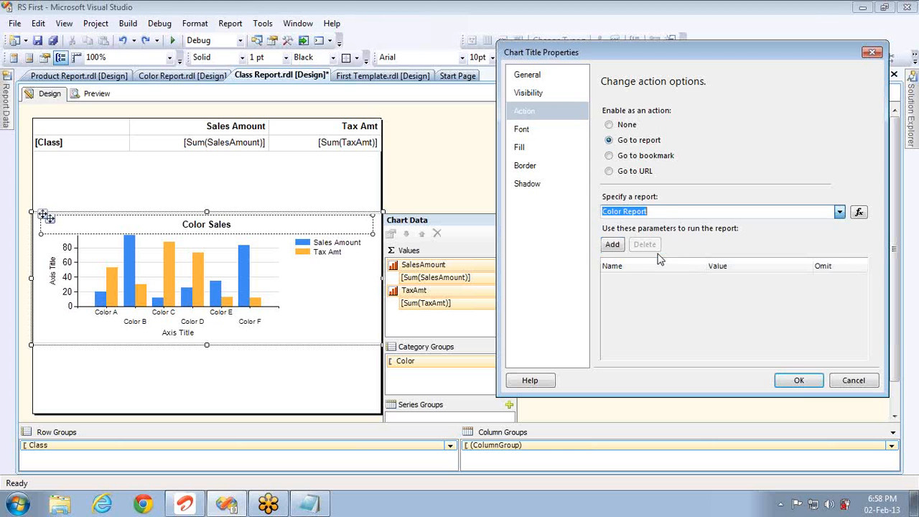
# - Add the classParam parameter to the title's report action and give it the value [Class]
pyautogui.click(612, 244)
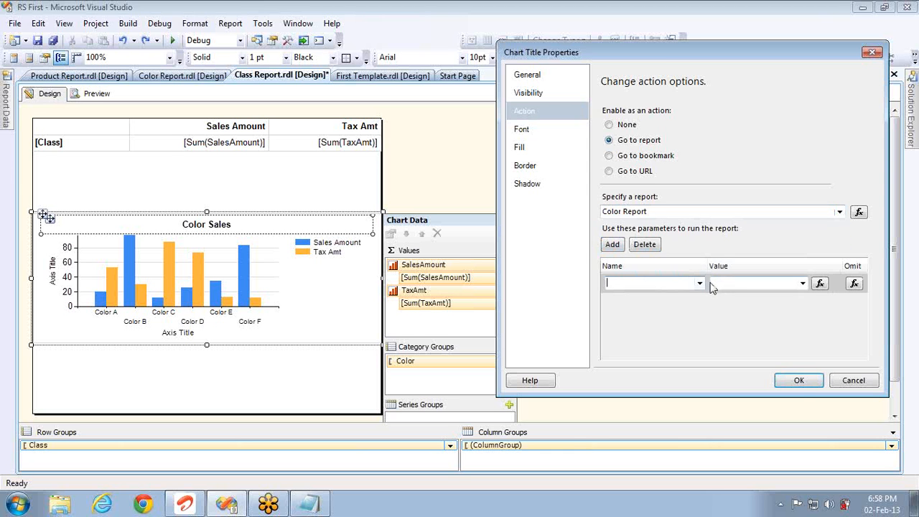
pyautogui.click(701, 285)
pyautogui.click(653, 298)
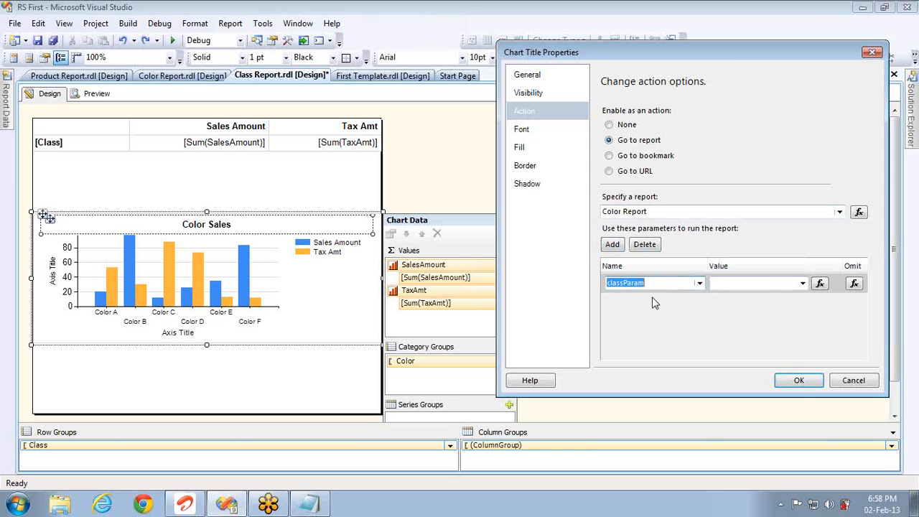
pyautogui.click(801, 284)
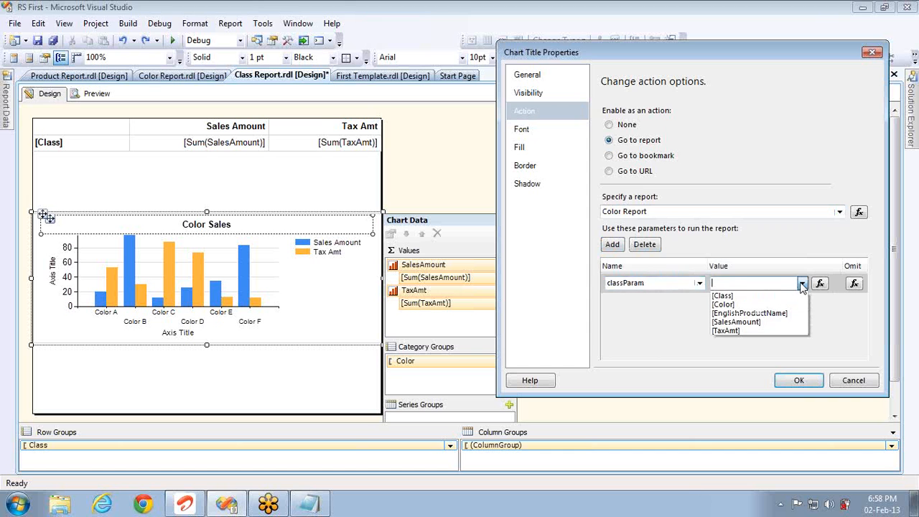
pyautogui.click(749, 296)
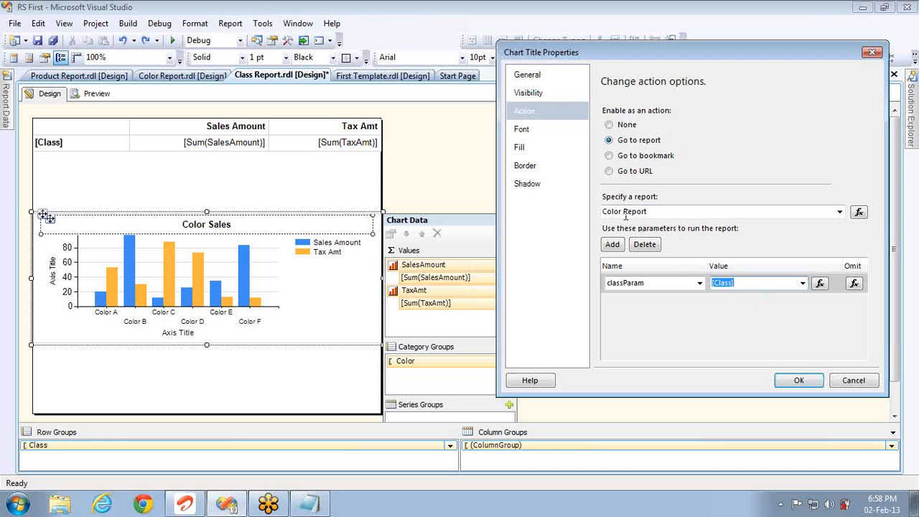
# - Try Batang, Bookman Old Style and Bookshelf Symbol 7 for the chart title, and set its font to Bradley Hand ITC at 18pt
pyautogui.click(524, 129)
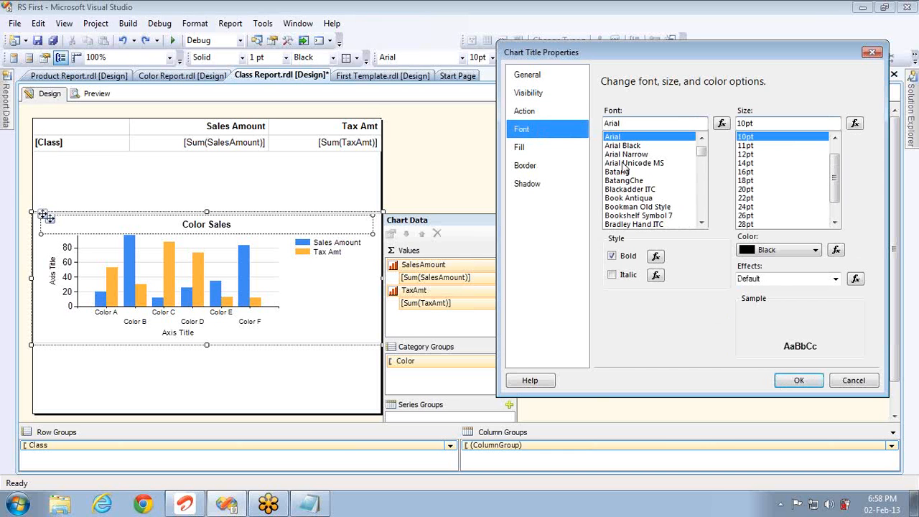
pyautogui.click(623, 173)
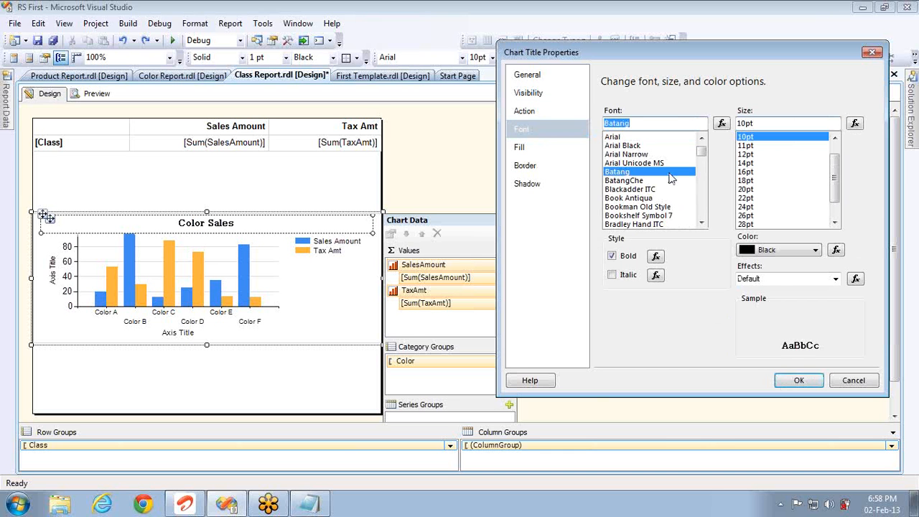
pyautogui.click(642, 207)
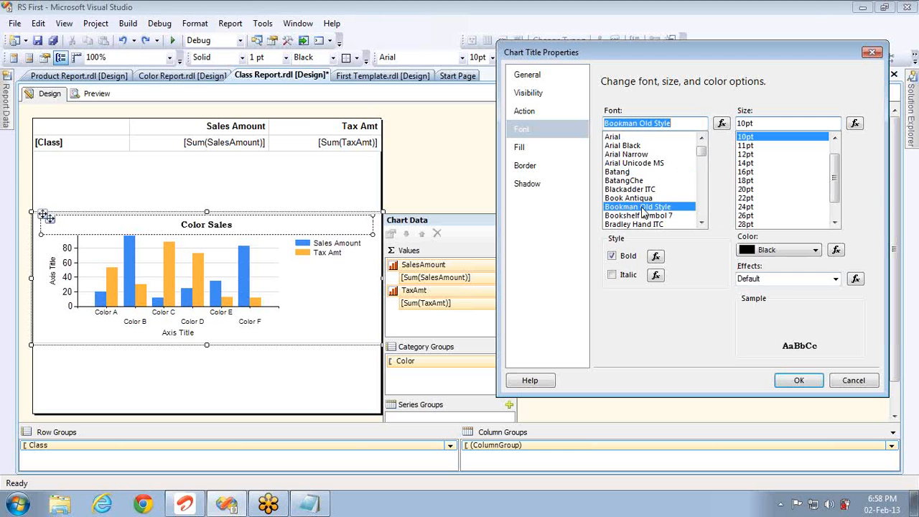
pyautogui.click(639, 216)
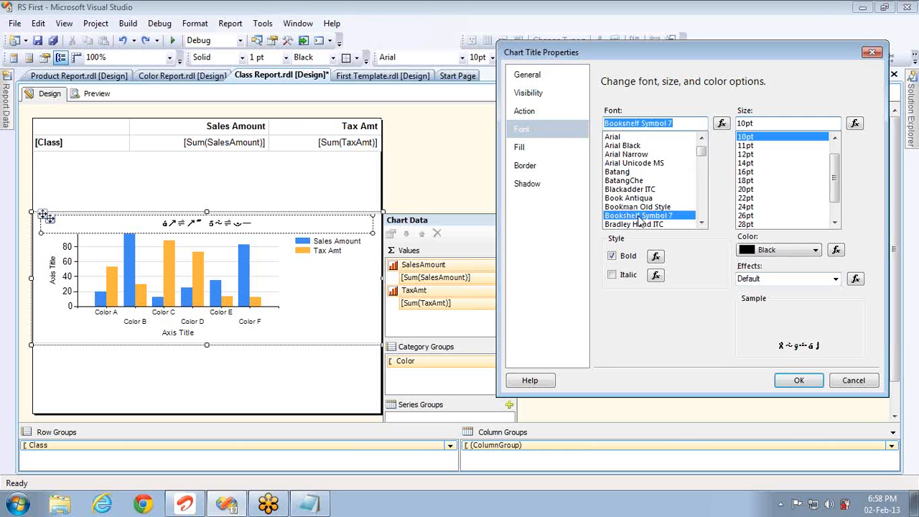
pyautogui.click(638, 224)
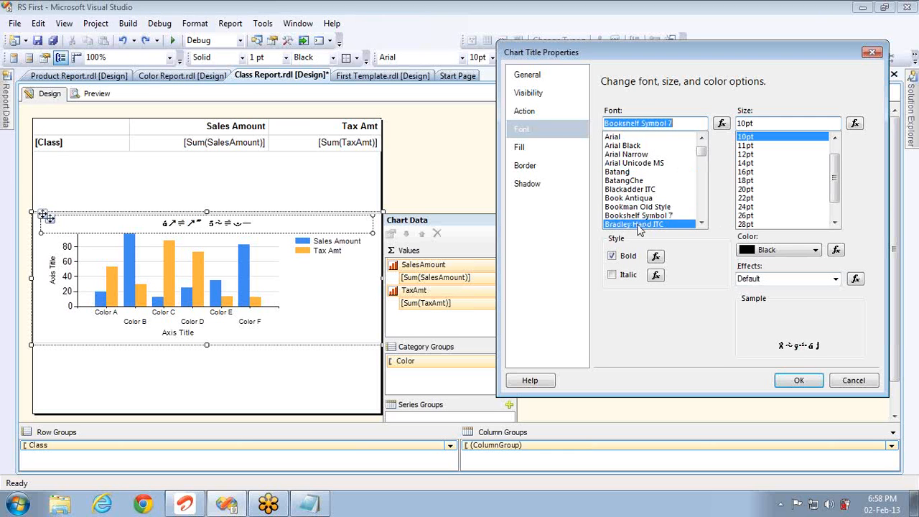
pyautogui.click(751, 181)
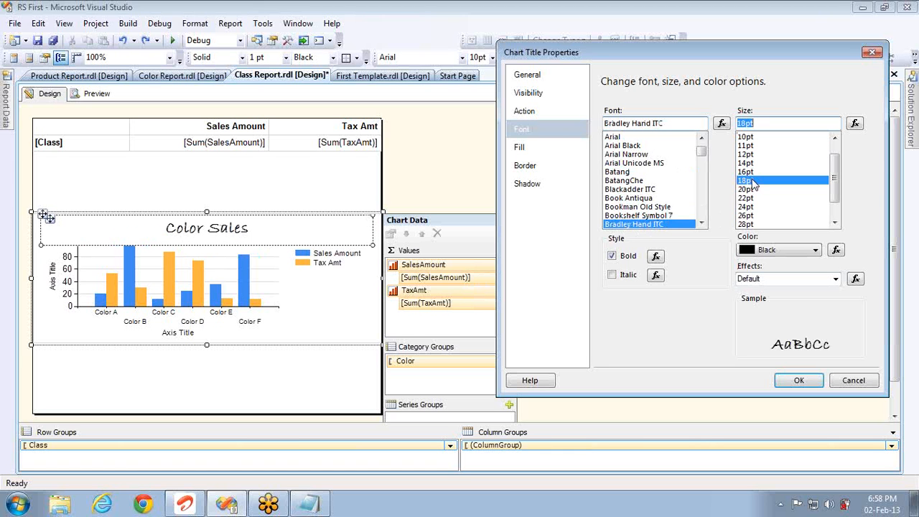
# - Compare the title with and without bold, keep it bold, and set its font color to Green with the Strikethrough effect
pyautogui.click(612, 257)
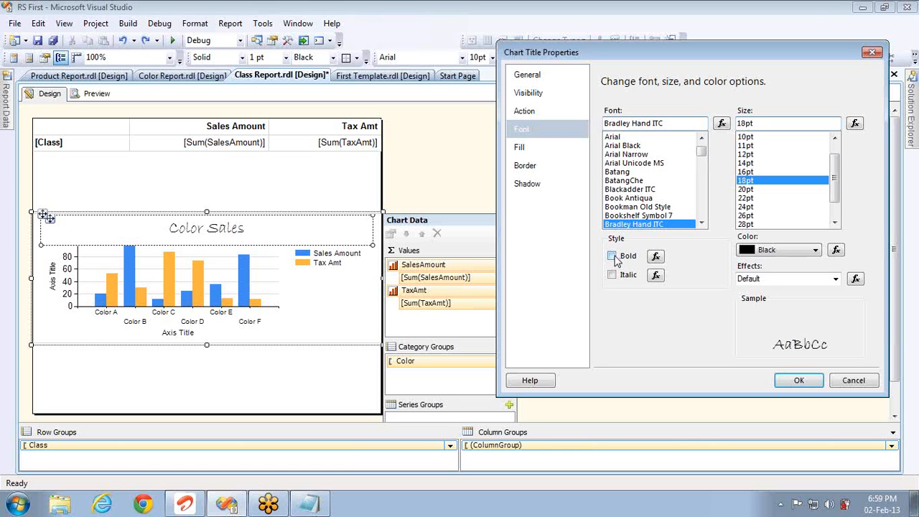
pyautogui.click(612, 256)
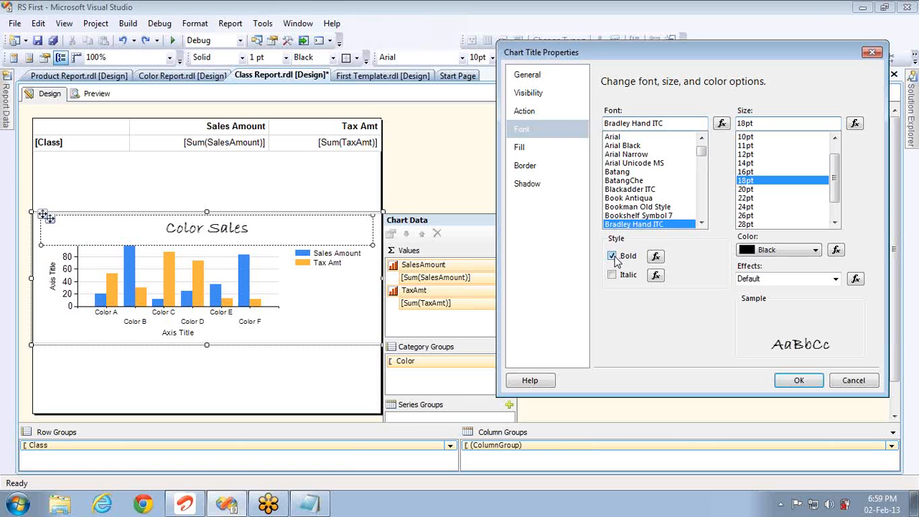
pyautogui.click(787, 253)
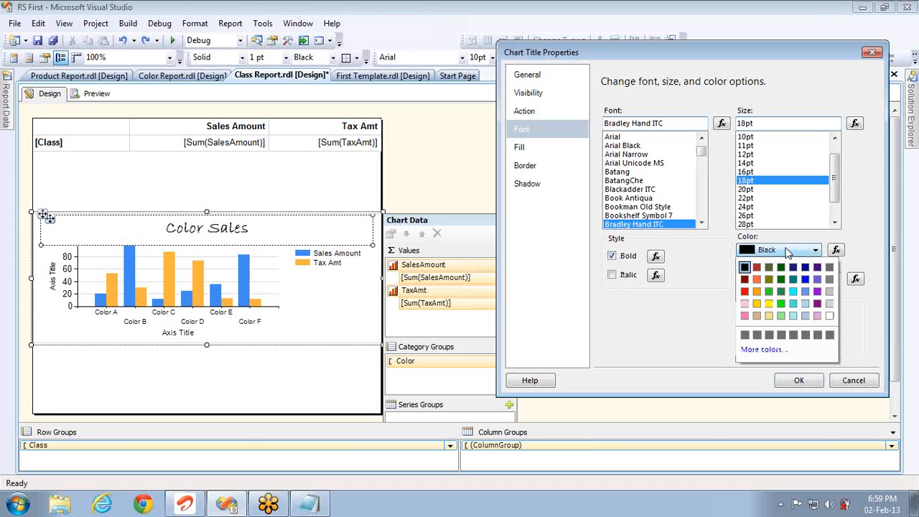
pyautogui.click(780, 291)
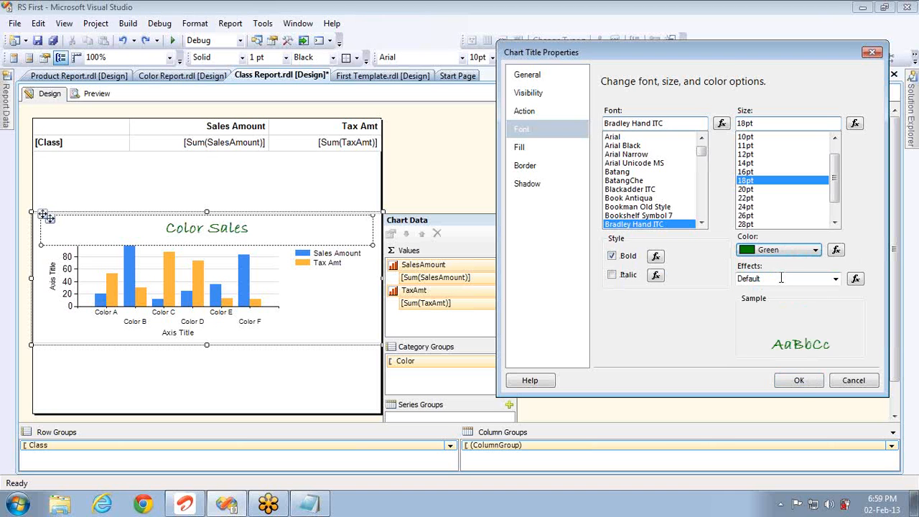
pyautogui.click(835, 280)
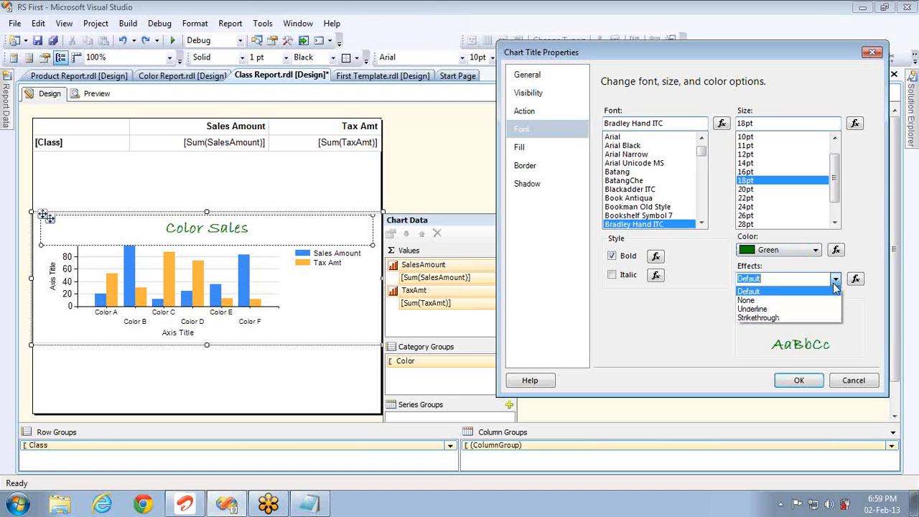
pyautogui.click(765, 316)
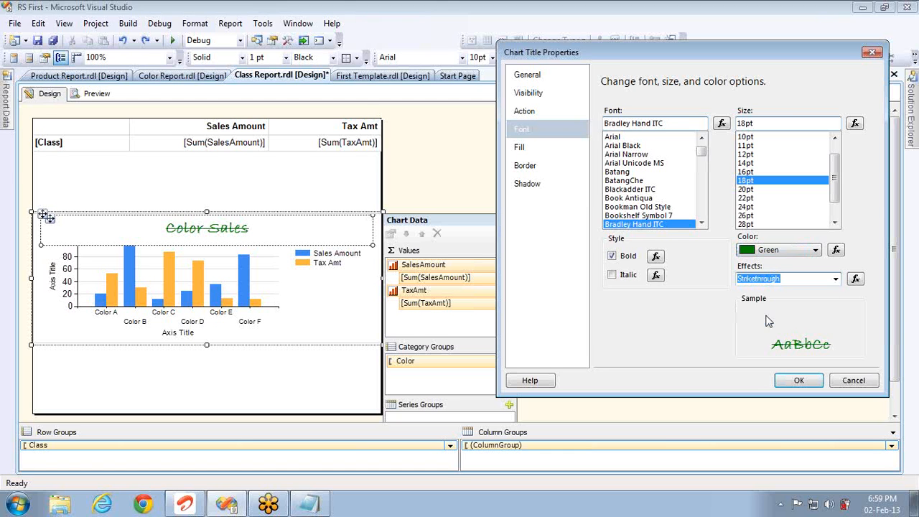
# - Give the title a Dark Green gradient fill, try Slate Blue as the secondary color, and set that color back to White
pyautogui.click(519, 146)
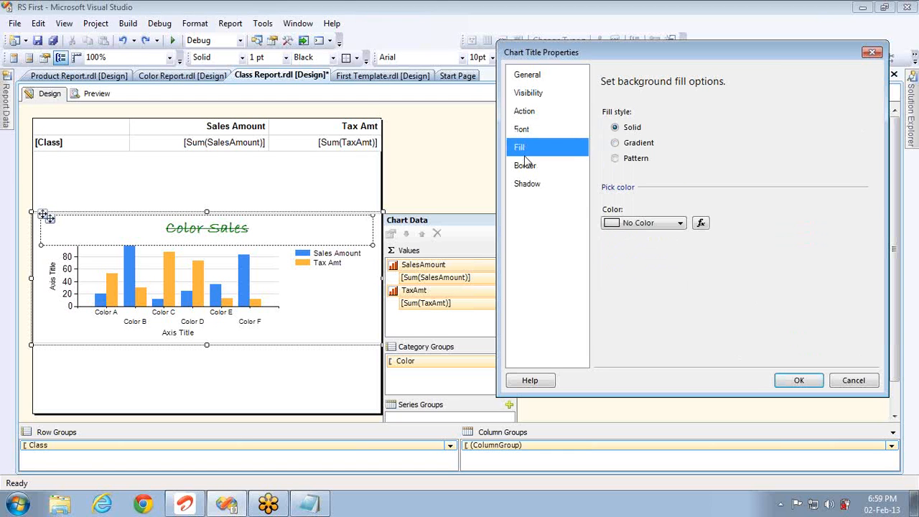
pyautogui.click(631, 143)
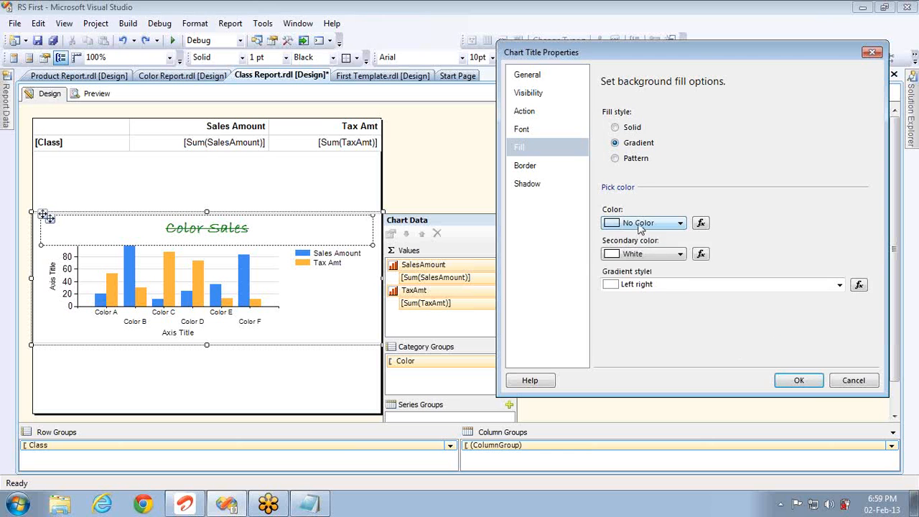
pyautogui.click(640, 225)
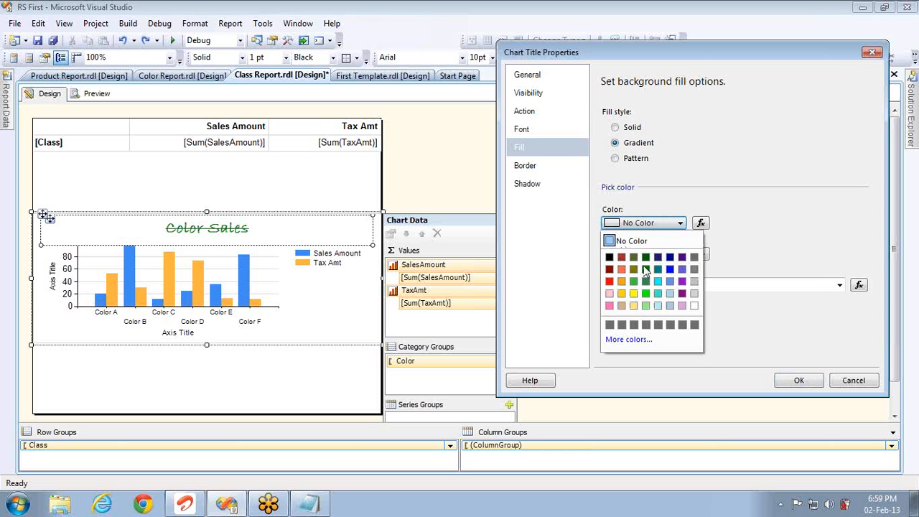
pyautogui.click(646, 257)
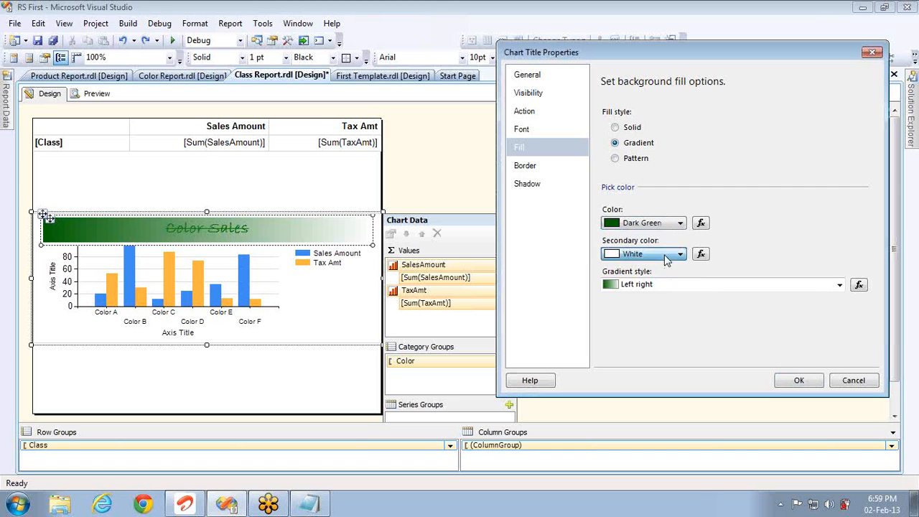
pyautogui.click(667, 255)
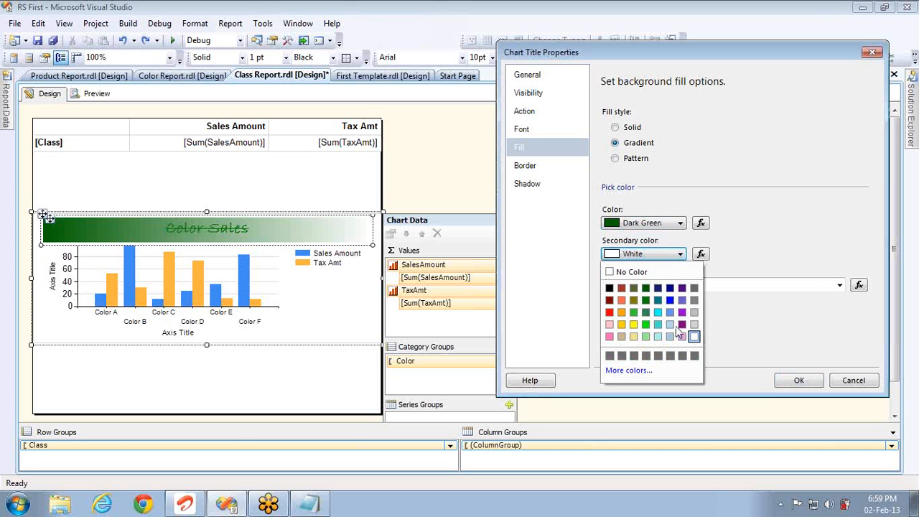
pyautogui.click(681, 302)
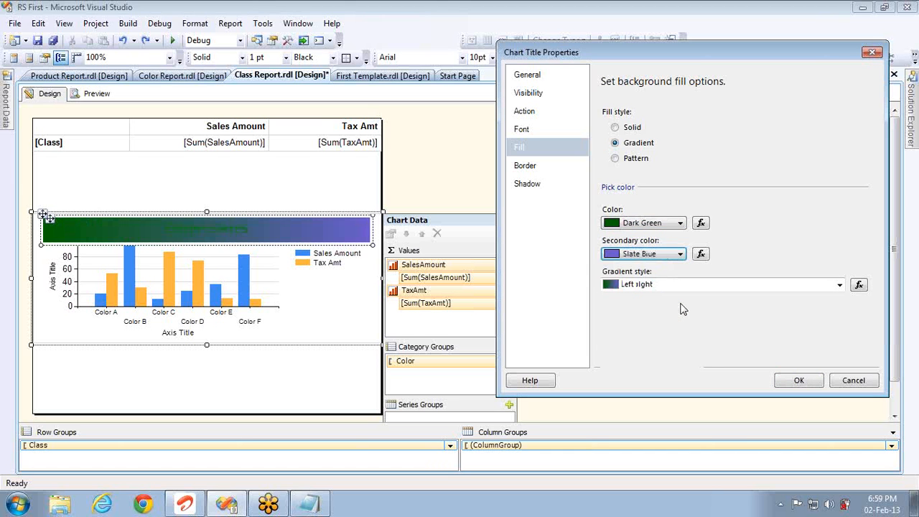
pyautogui.click(652, 254)
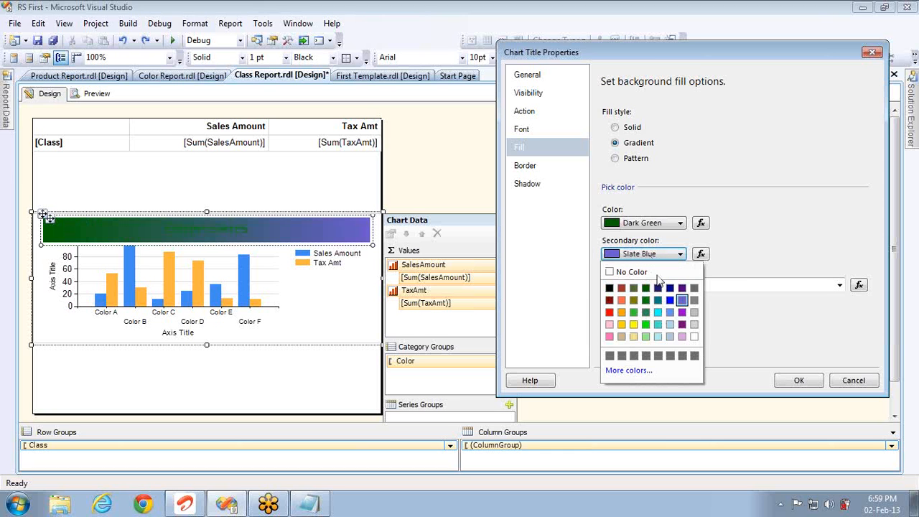
pyautogui.click(694, 338)
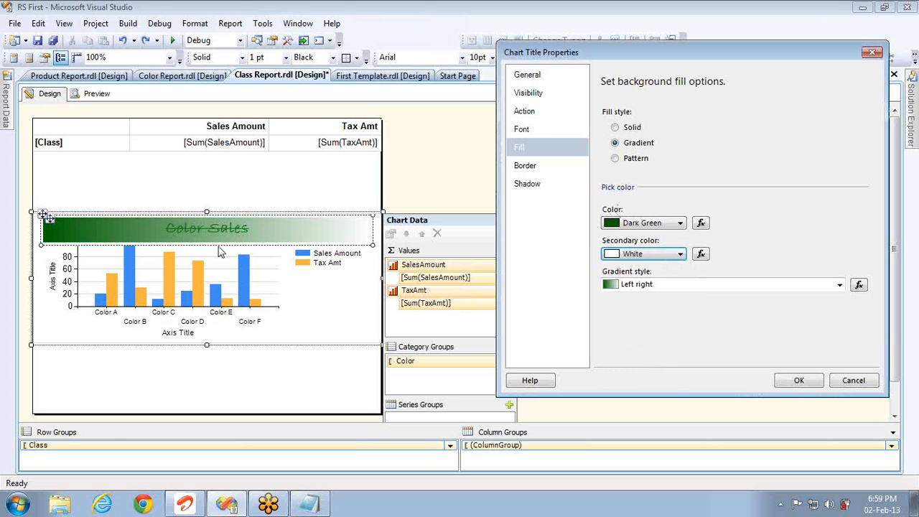
# - Try the Pattern fill style for the title background and switch it to Solid
pyautogui.click(630, 161)
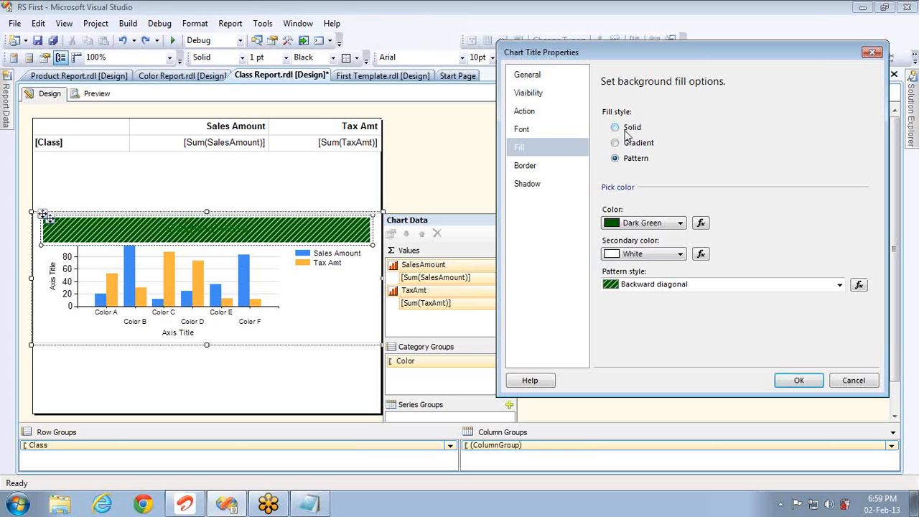
pyautogui.click(627, 135)
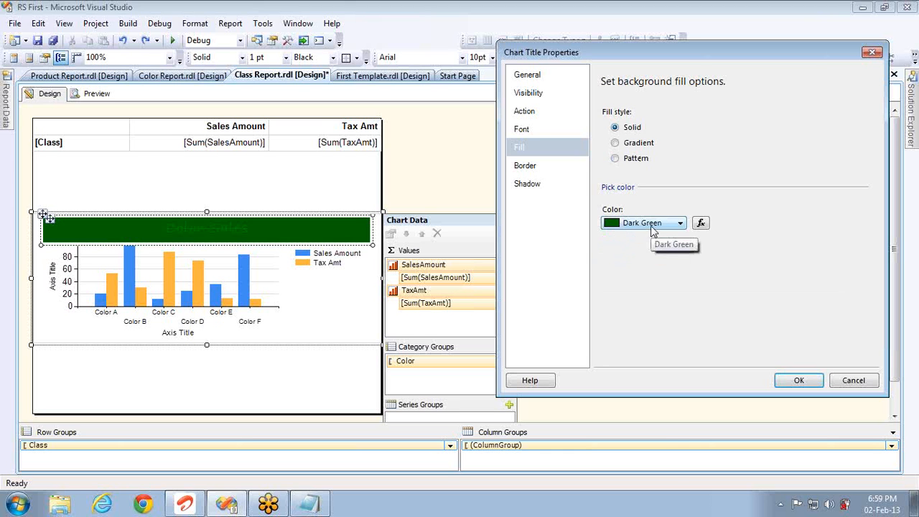
# - Look at the title's border options, then try a 4.5pt shadow offset on the chart title and reset it to 0pt
pyautogui.click(551, 167)
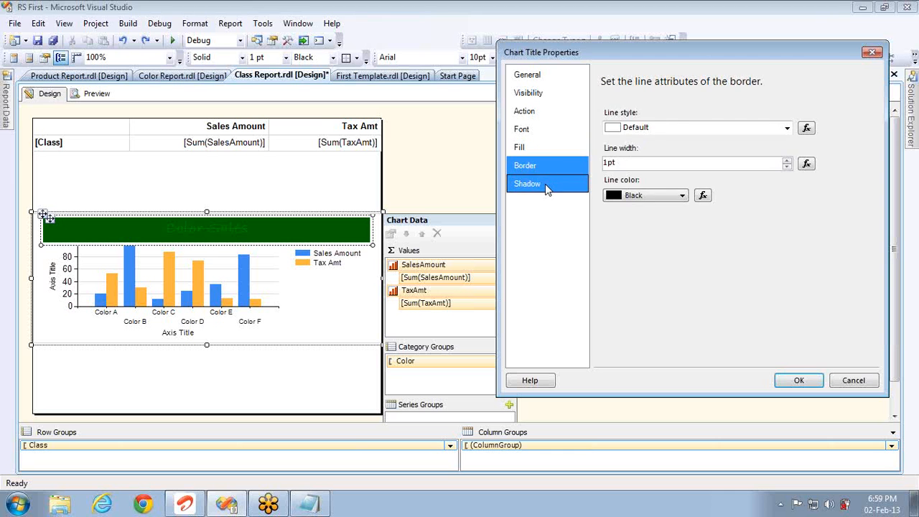
pyautogui.click(545, 184)
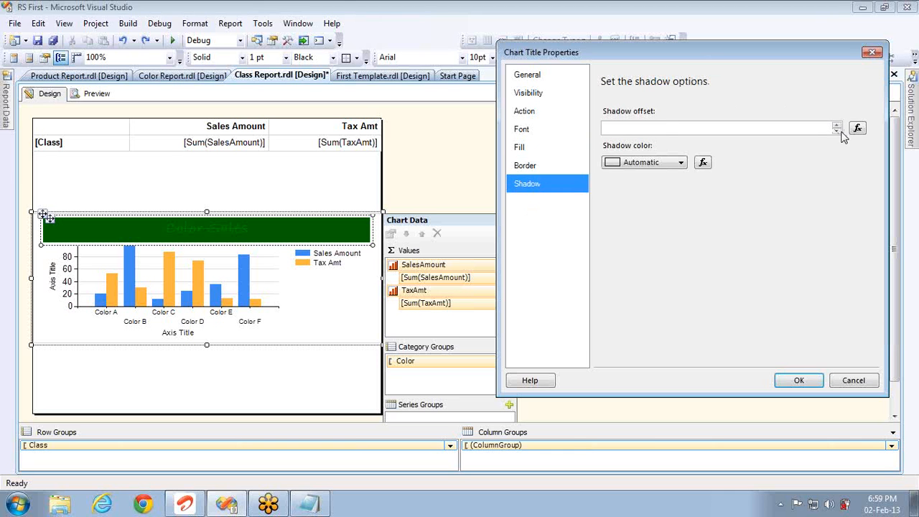
pyautogui.click(836, 126)
pyautogui.click(836, 126)
pyautogui.click(836, 126)
pyautogui.click(836, 126)
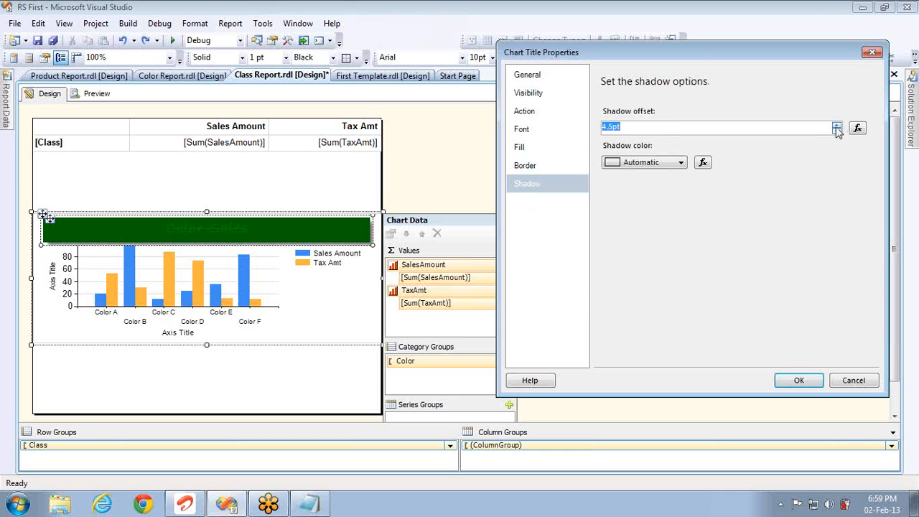
pyautogui.click(837, 132)
pyautogui.click(837, 131)
pyautogui.click(837, 131)
pyautogui.click(838, 132)
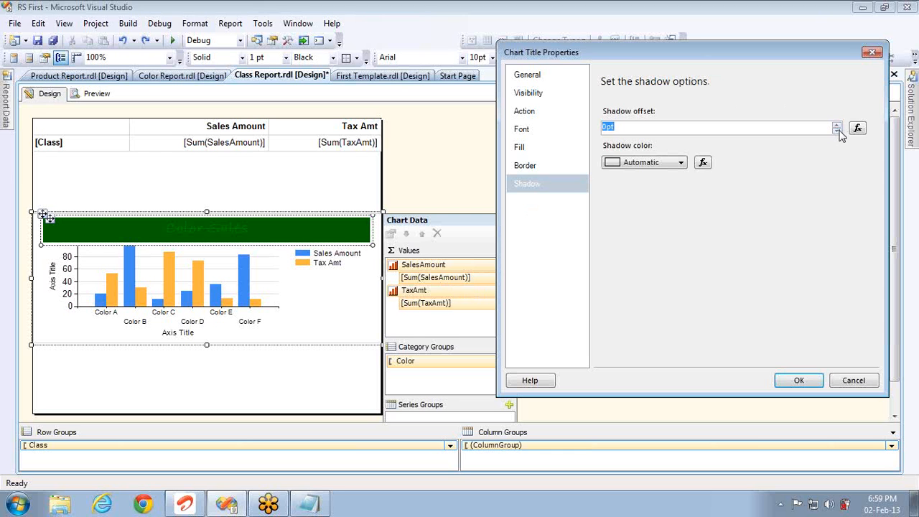
# - Give the chart title a Red shadow with a 6.5pt offset and apply the title properties
pyautogui.click(837, 126)
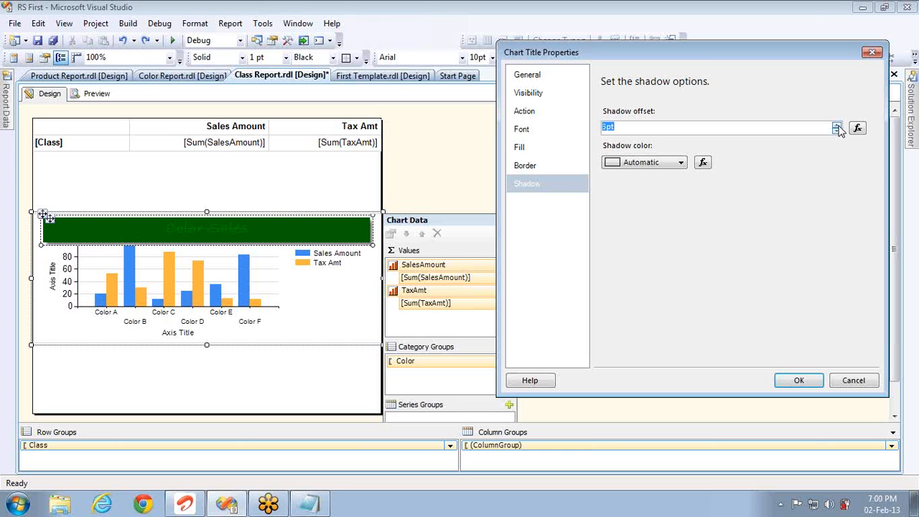
pyautogui.click(837, 126)
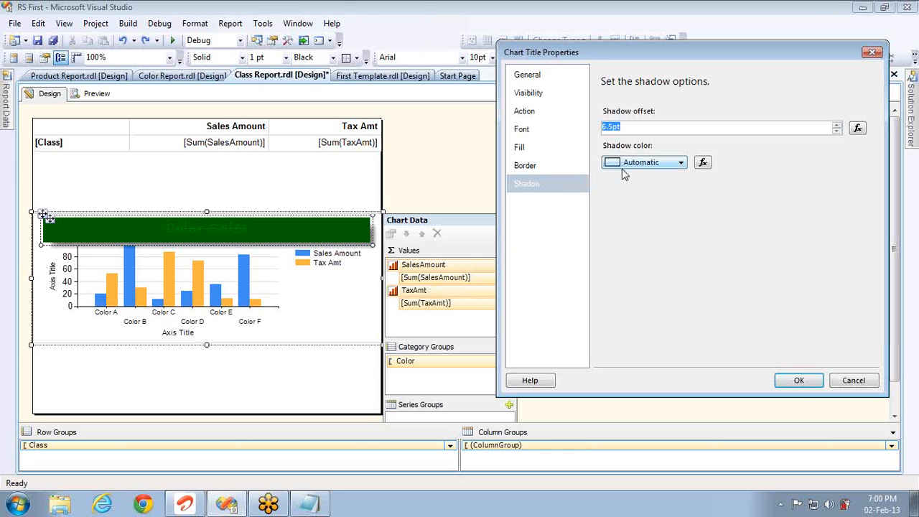
pyautogui.click(646, 163)
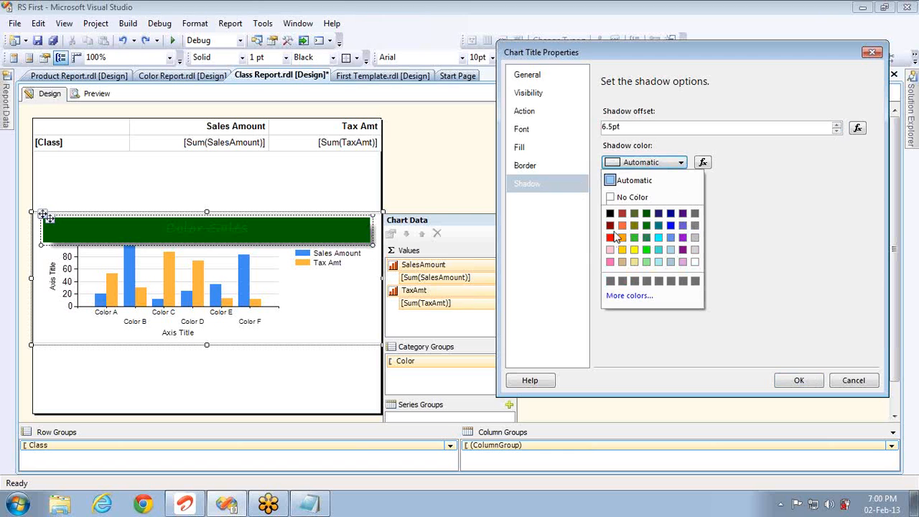
pyautogui.click(610, 237)
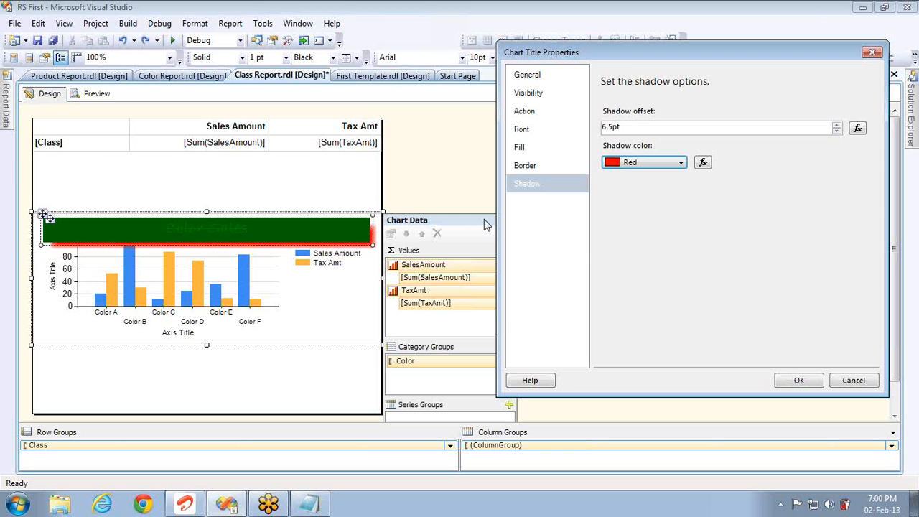
pyautogui.click(803, 380)
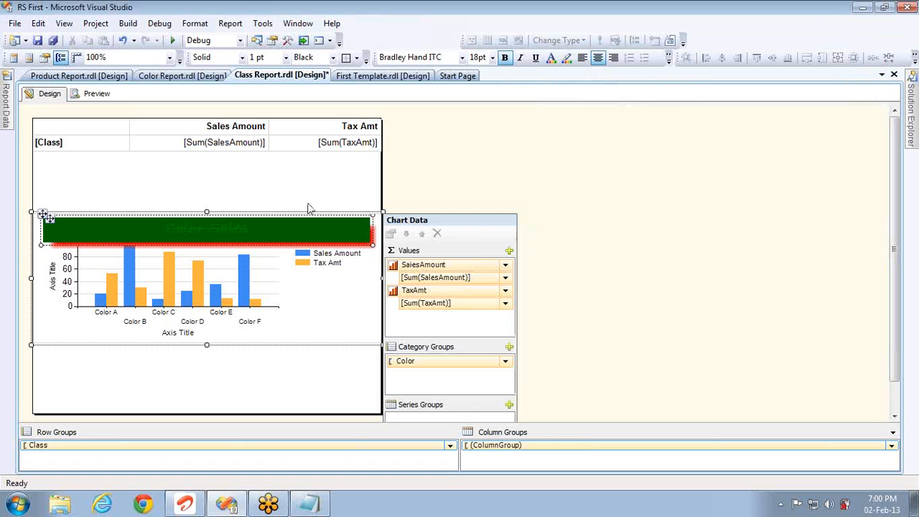
# - Preview the report, follow the chart title's link to the linked report, and return to the Class Report design
pyautogui.click(99, 94)
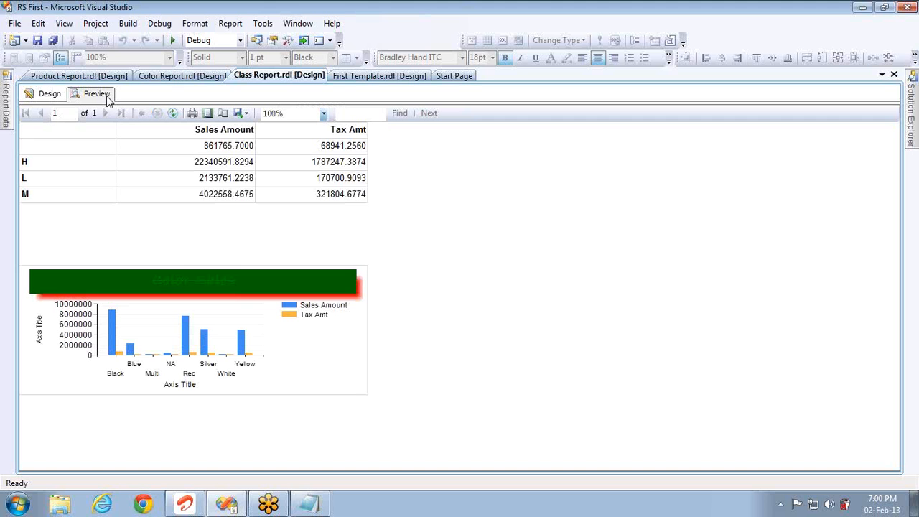
pyautogui.click(190, 280)
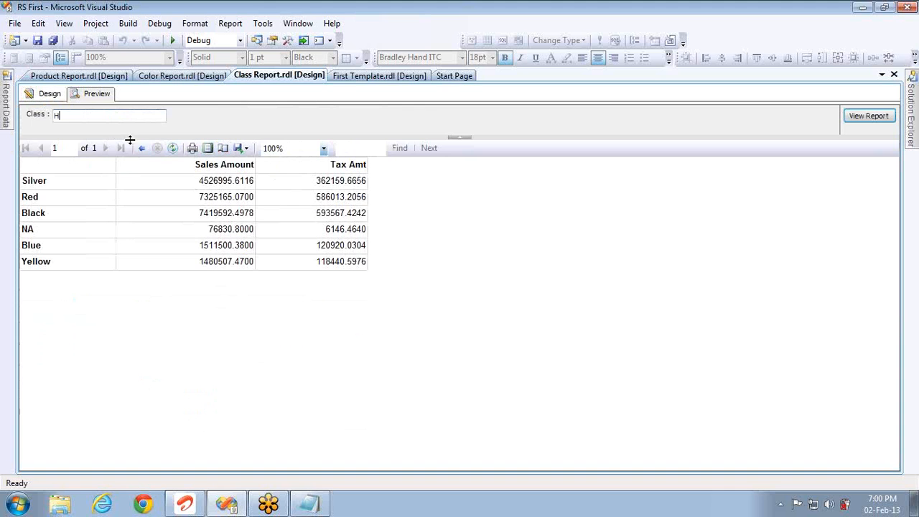
pyautogui.click(141, 149)
pyautogui.click(56, 96)
# - Try Color as a series group of the chart and move it back to the category groups
pyautogui.click(323, 266)
pyautogui.rightClick(328, 260)
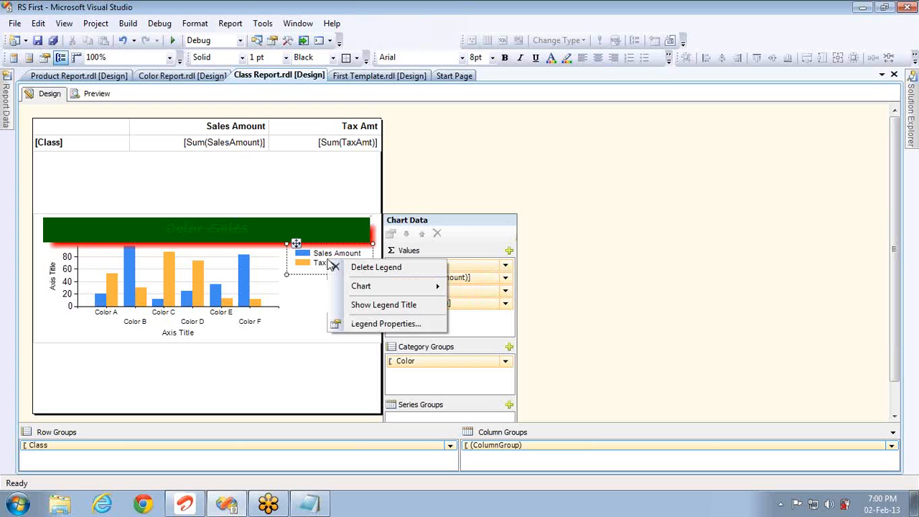
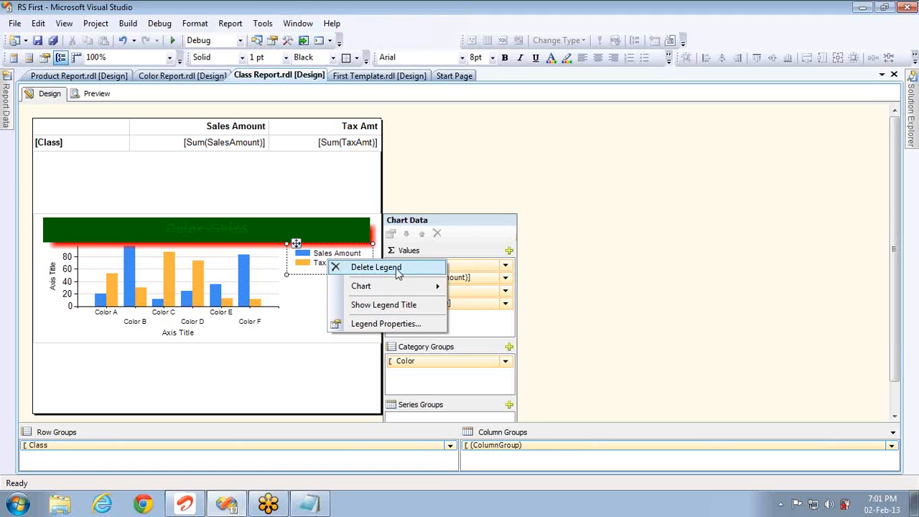
pyautogui.click(305, 327)
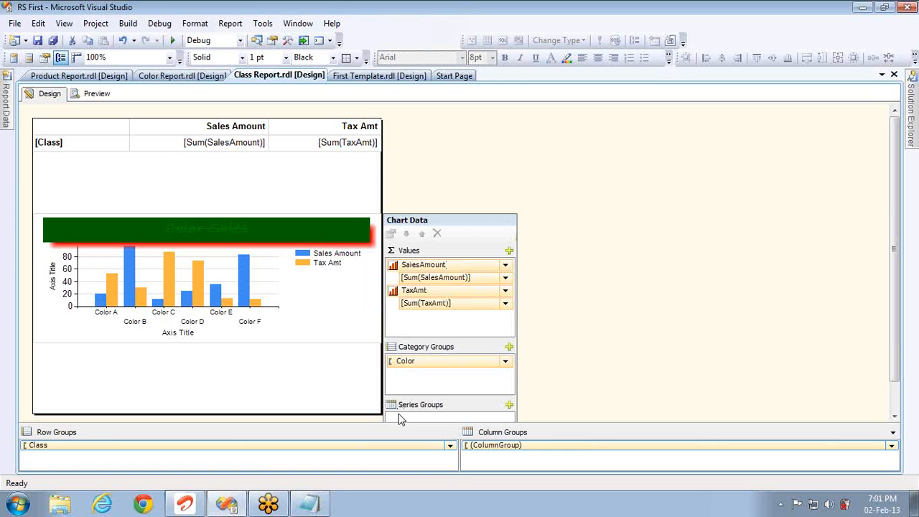
pyautogui.moveTo(410, 369); pyautogui.dragTo(414, 423)
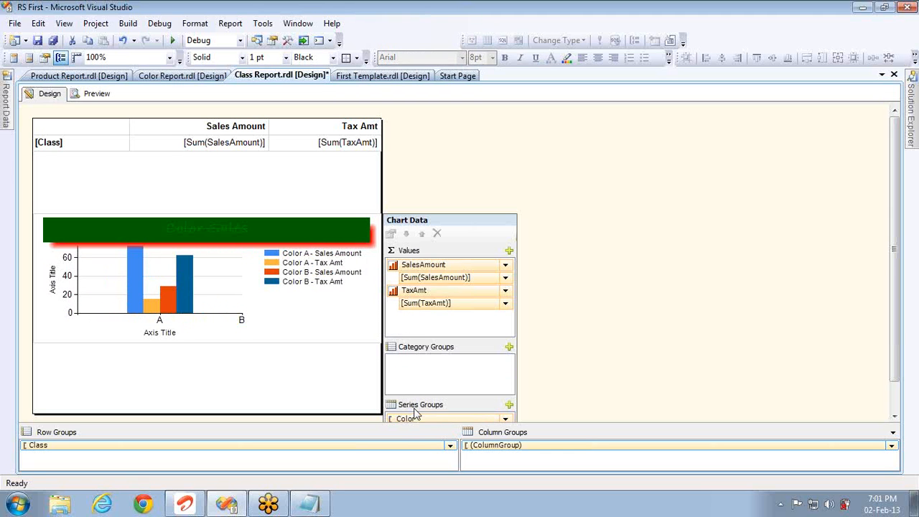
pyautogui.moveTo(415, 420); pyautogui.dragTo(423, 383)
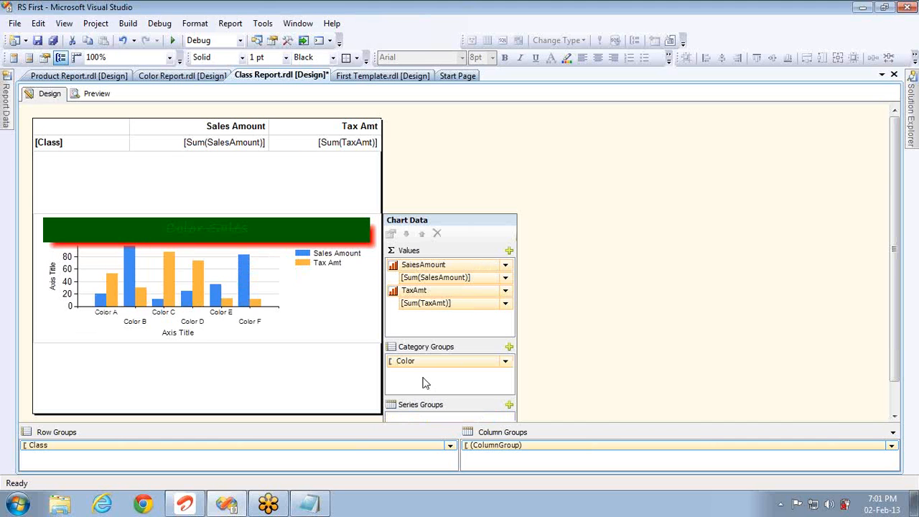
# - Open the legend's properties, try the middle-left legend position, and place the legend at the bottom center of the chart
pyautogui.click(331, 262)
pyautogui.rightClick(330, 263)
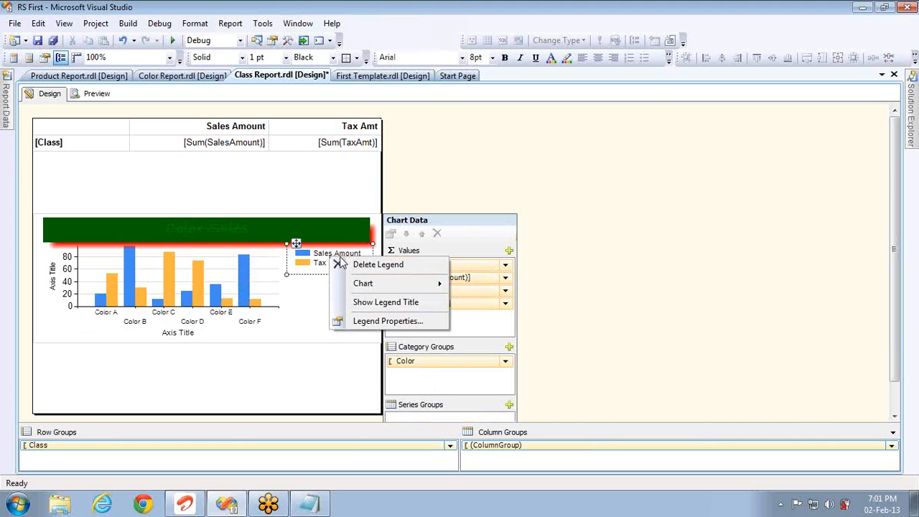
pyautogui.click(378, 323)
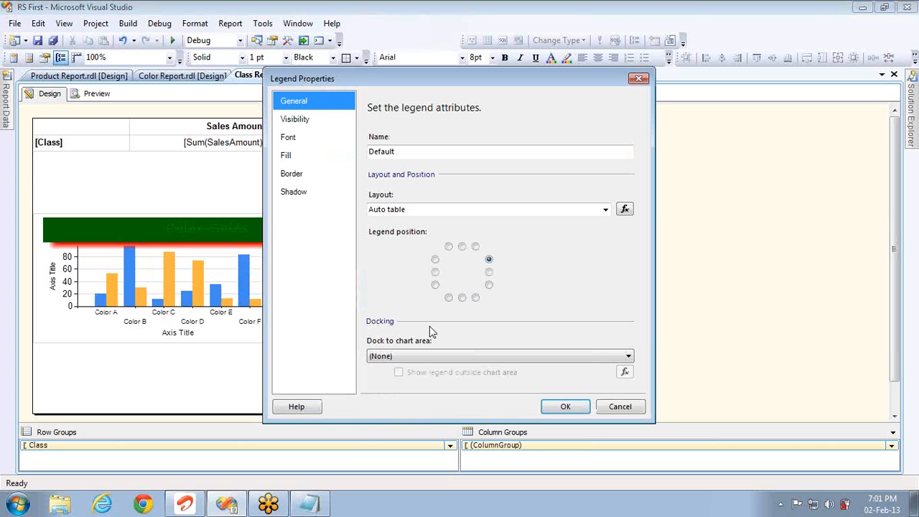
pyautogui.click(435, 272)
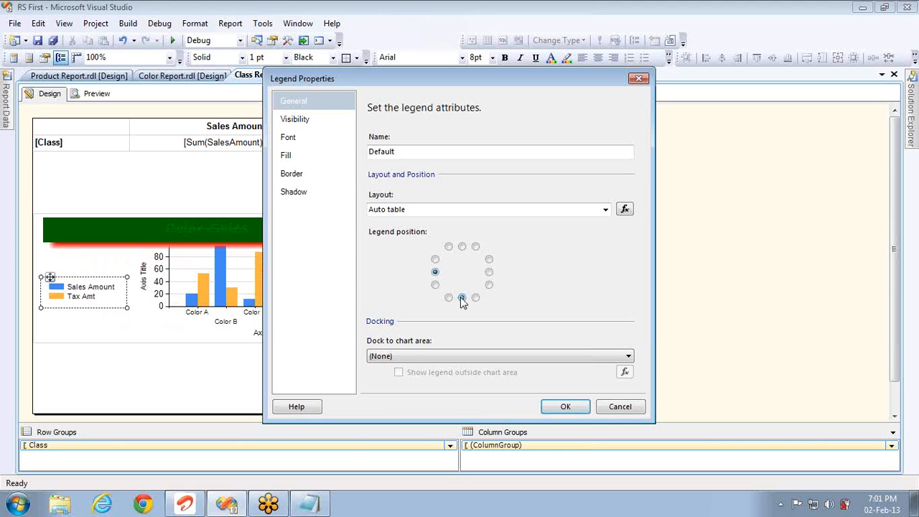
pyautogui.click(462, 299)
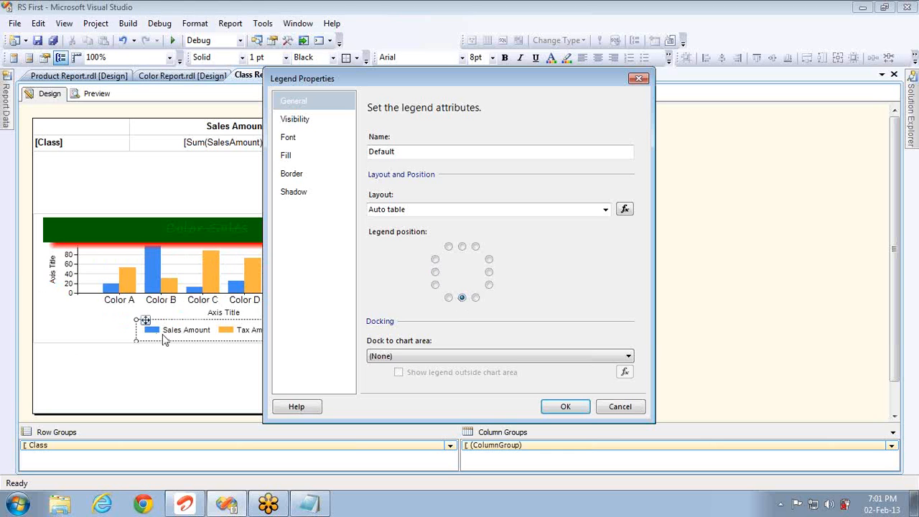
# - Compare the Row, Column and Tall table layouts for the legend and set it back to Auto table
pyautogui.click(605, 209)
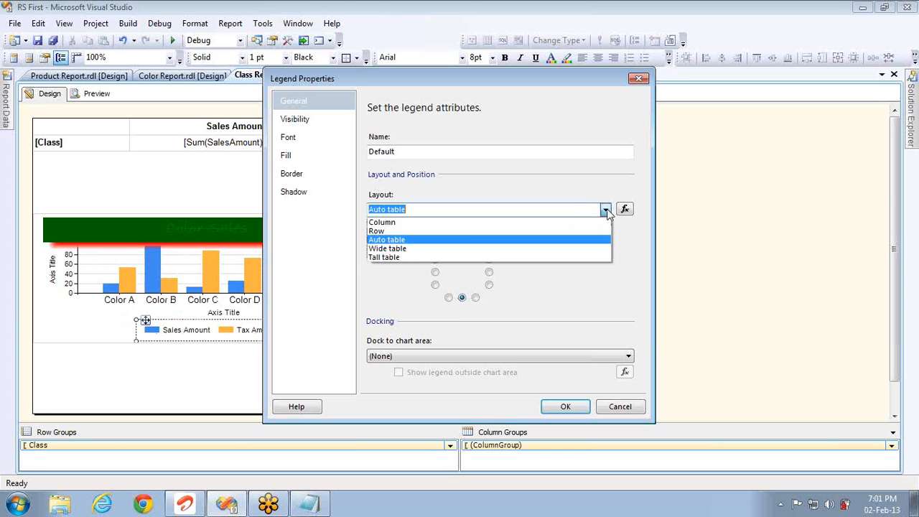
pyautogui.click(452, 231)
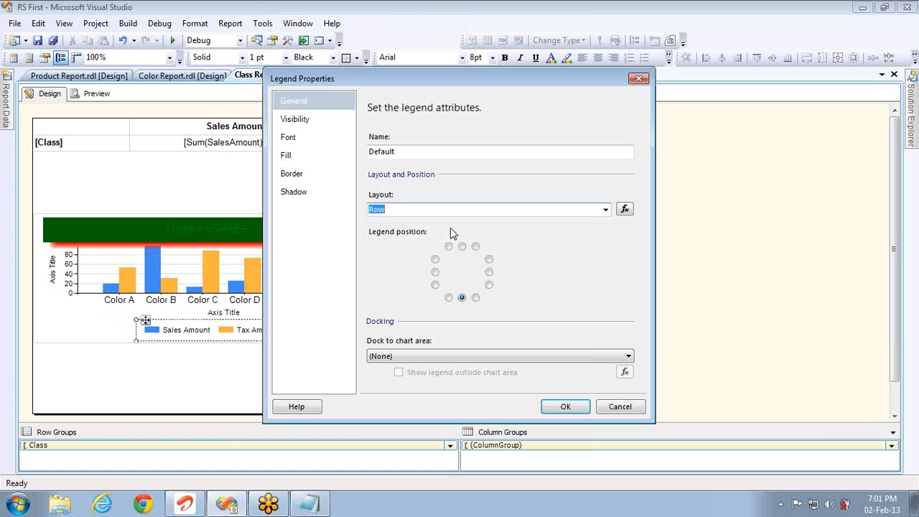
pyautogui.click(605, 210)
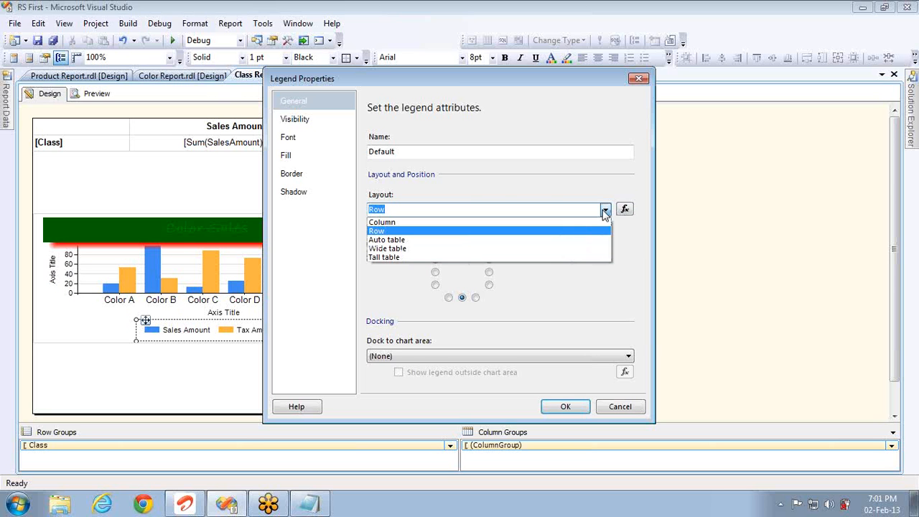
pyautogui.click(523, 85)
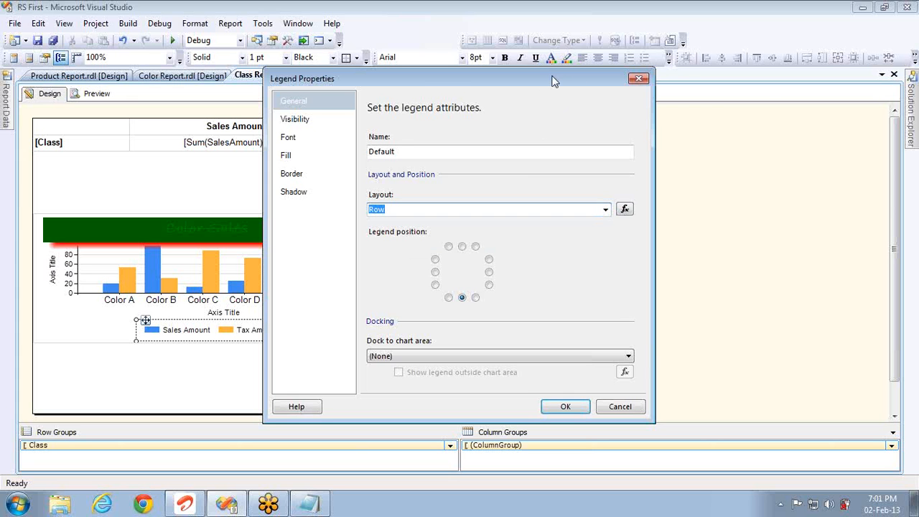
pyautogui.moveTo(553, 82); pyautogui.dragTo(712, 87)
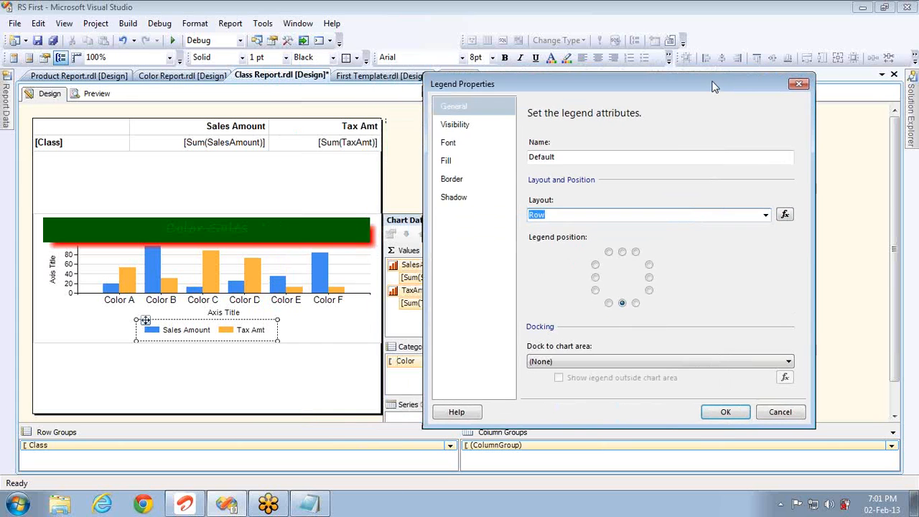
pyautogui.click(765, 214)
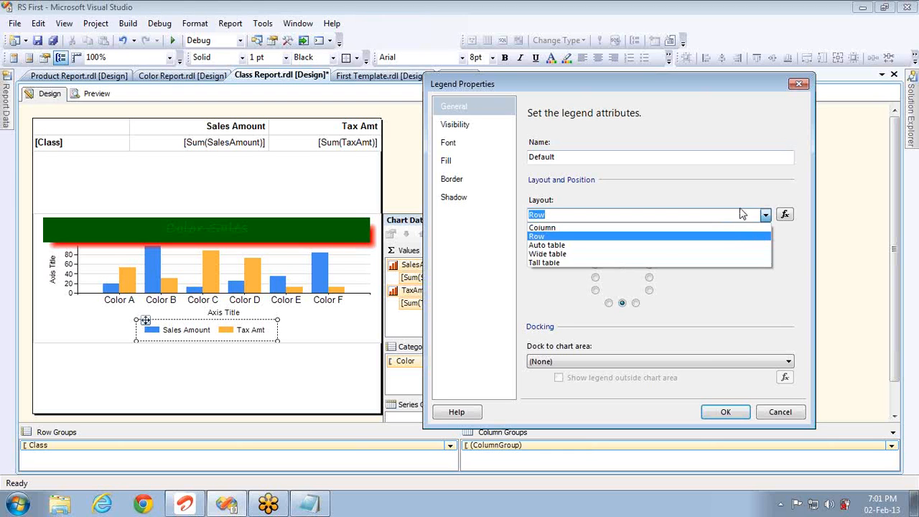
pyautogui.click(668, 228)
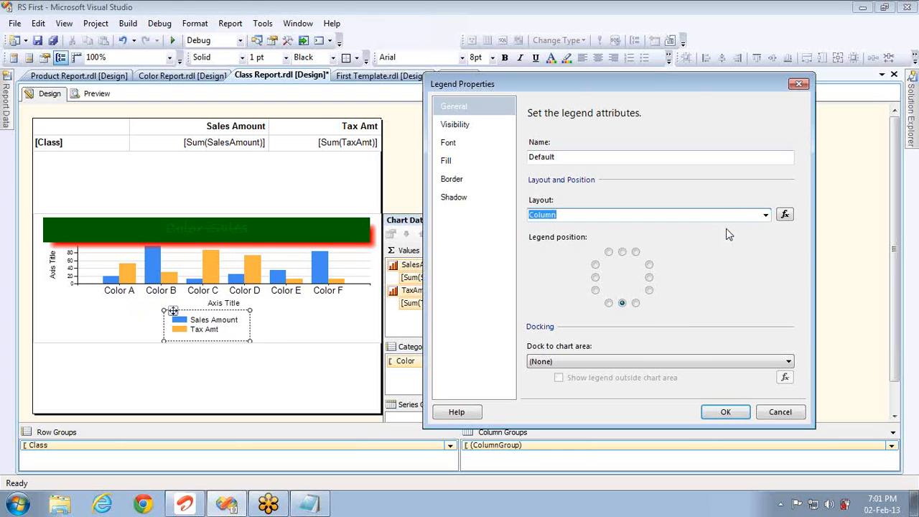
pyautogui.click(765, 217)
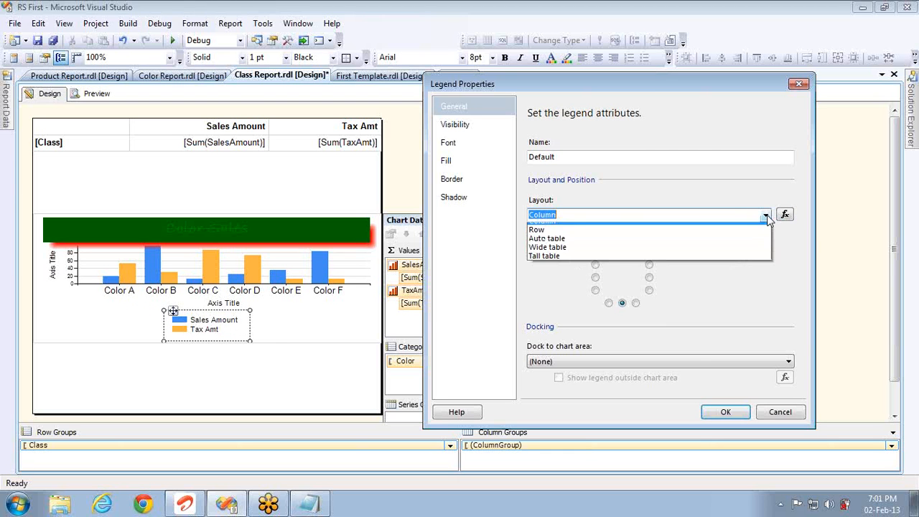
pyautogui.click(626, 263)
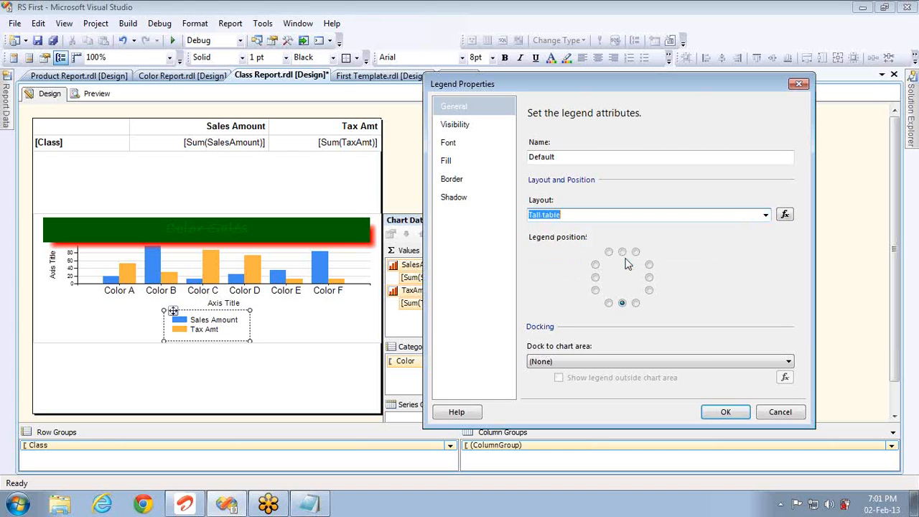
pyautogui.click(766, 217)
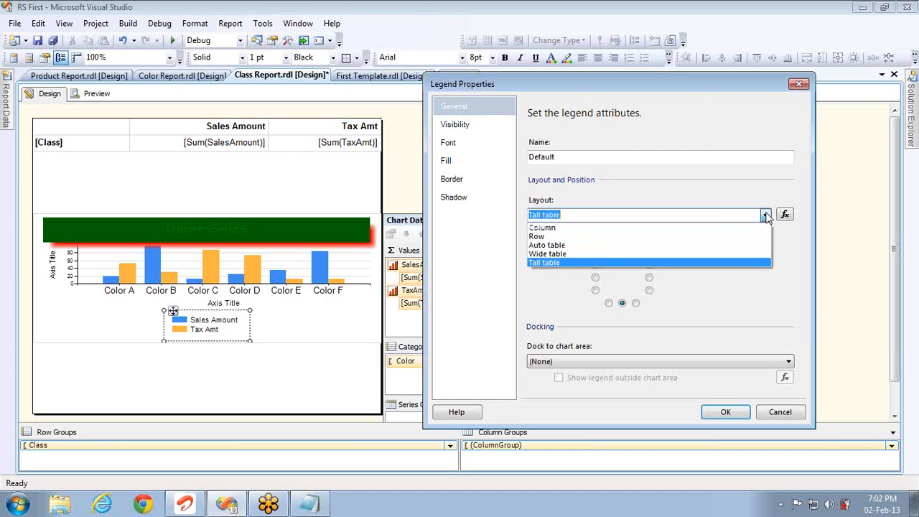
pyautogui.click(603, 245)
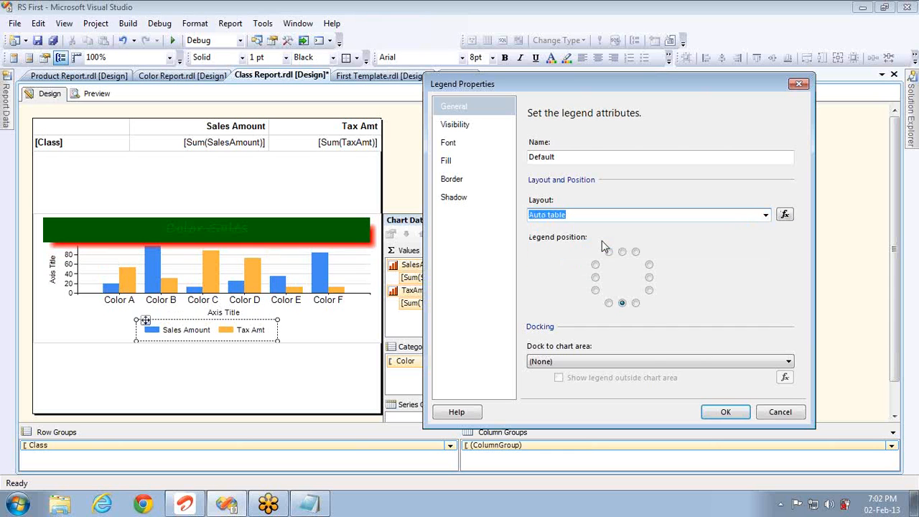
# - Try docking the legend to the Default chart area and set the docking back to (None)
pyautogui.click(644, 361)
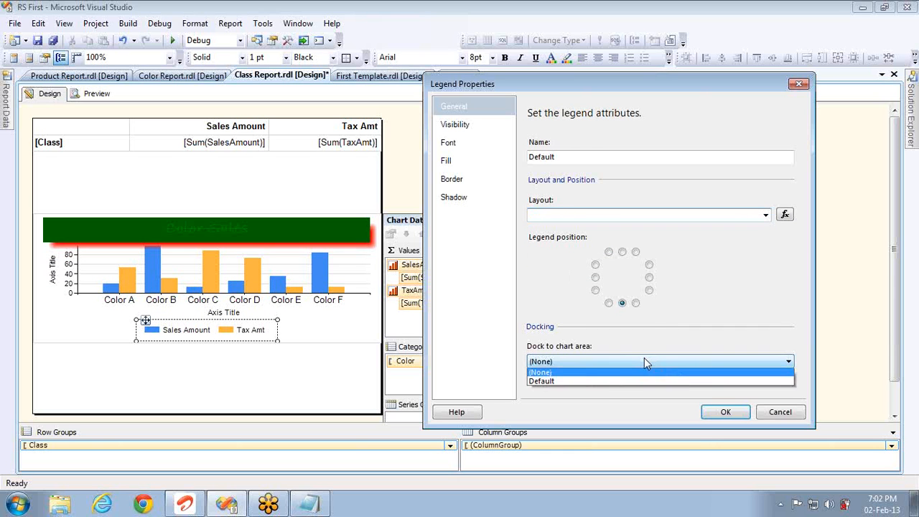
pyautogui.click(601, 379)
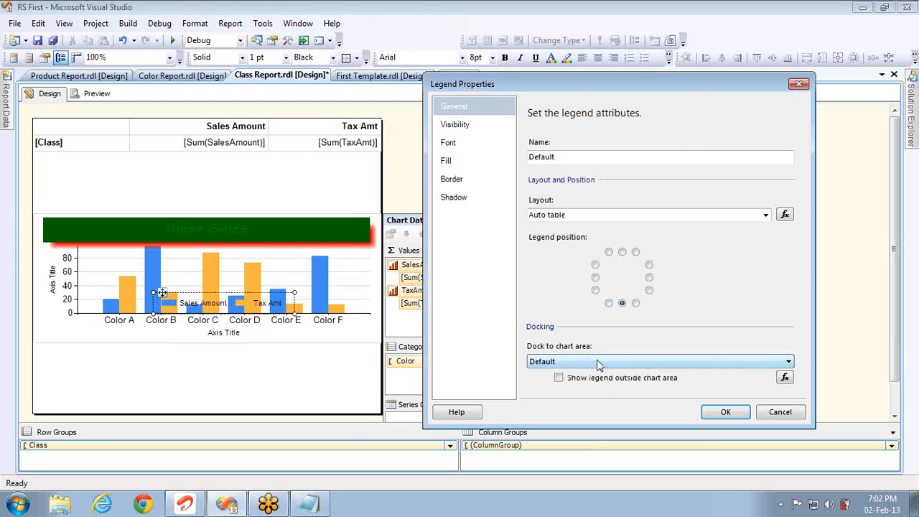
pyautogui.click(600, 363)
pyautogui.click(593, 374)
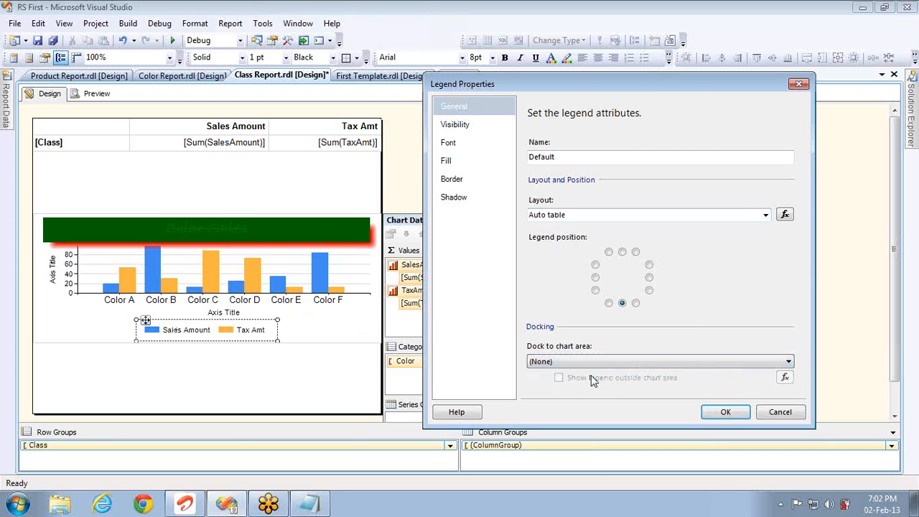
# - Look through the legend's visibility, font, fill and border options and apply the legend properties
pyautogui.click(470, 126)
pyautogui.click(460, 142)
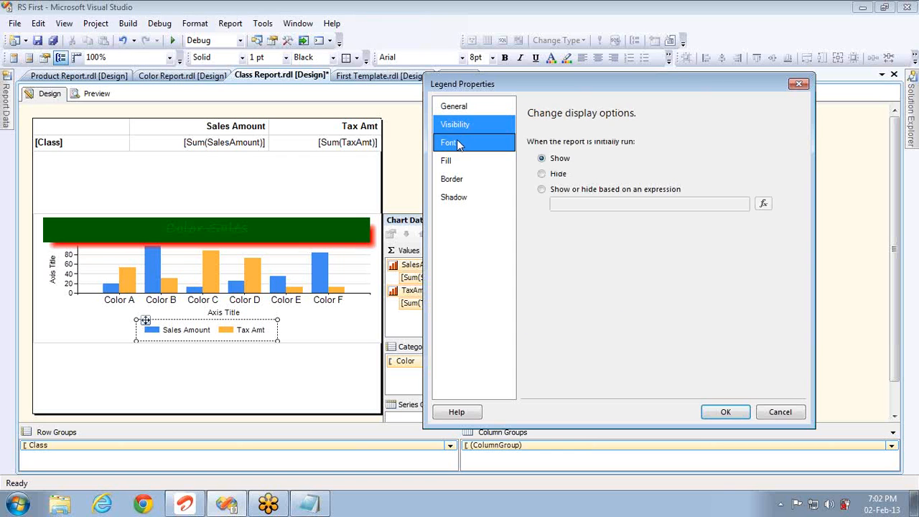
pyautogui.click(457, 160)
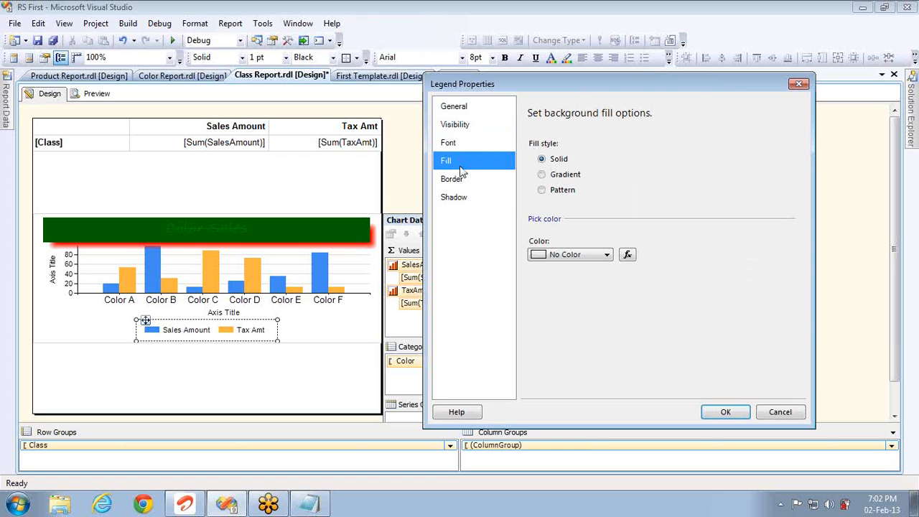
pyautogui.click(458, 178)
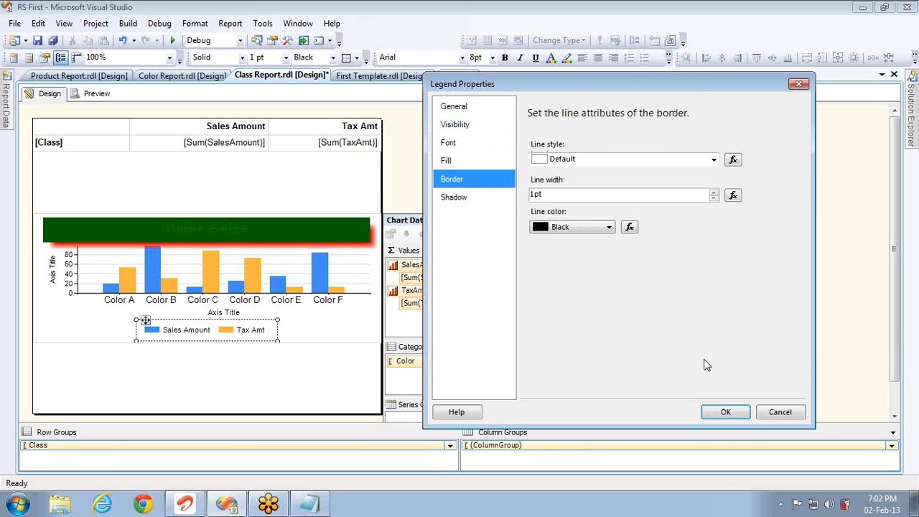
pyautogui.click(726, 413)
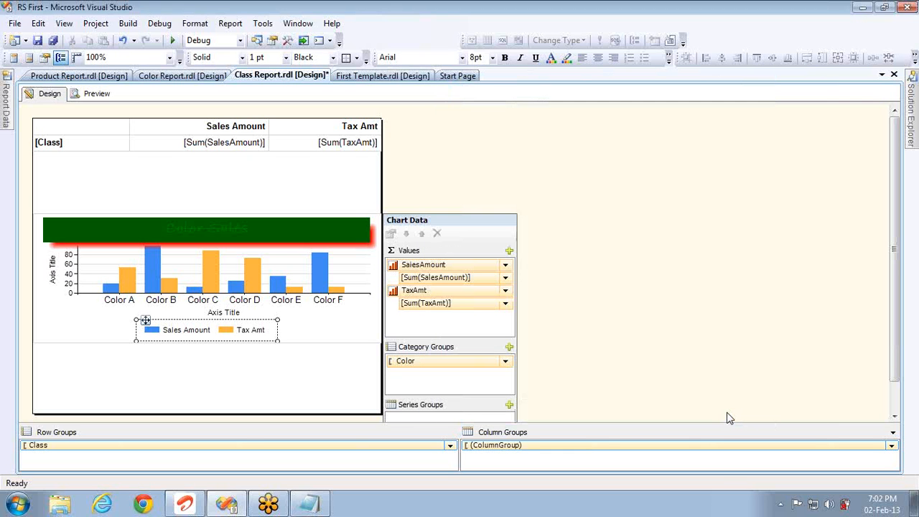
# - Open the chart's horizontal axis properties, try the Scalar (Numbers/Dates) axis type and switch back to Category
pyautogui.click(291, 308)
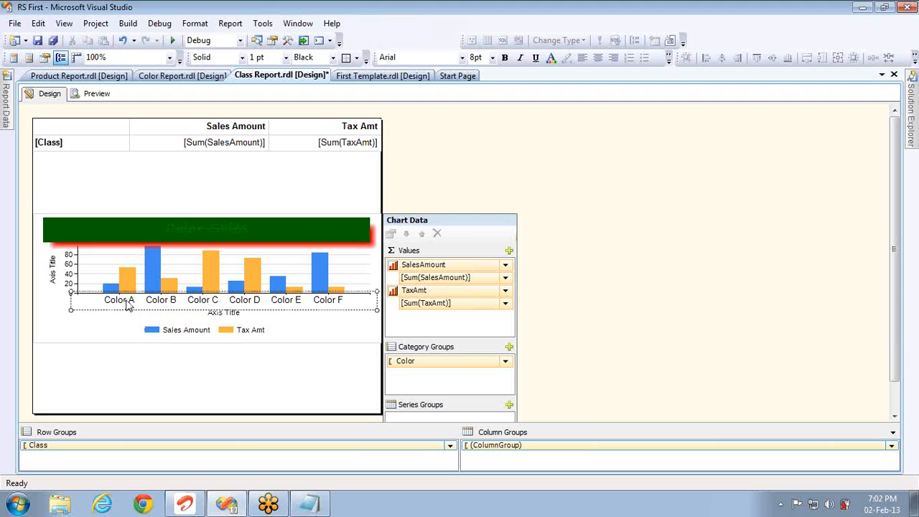
pyautogui.rightClick(126, 303)
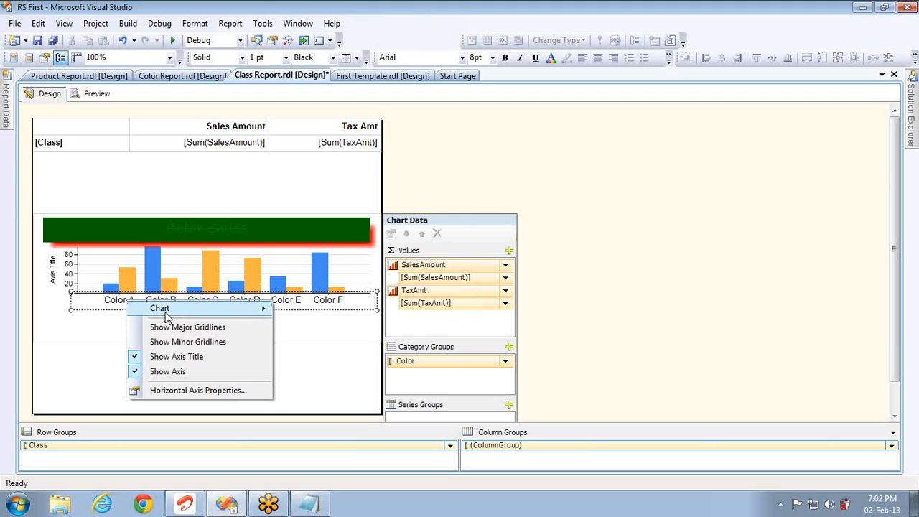
pyautogui.click(180, 391)
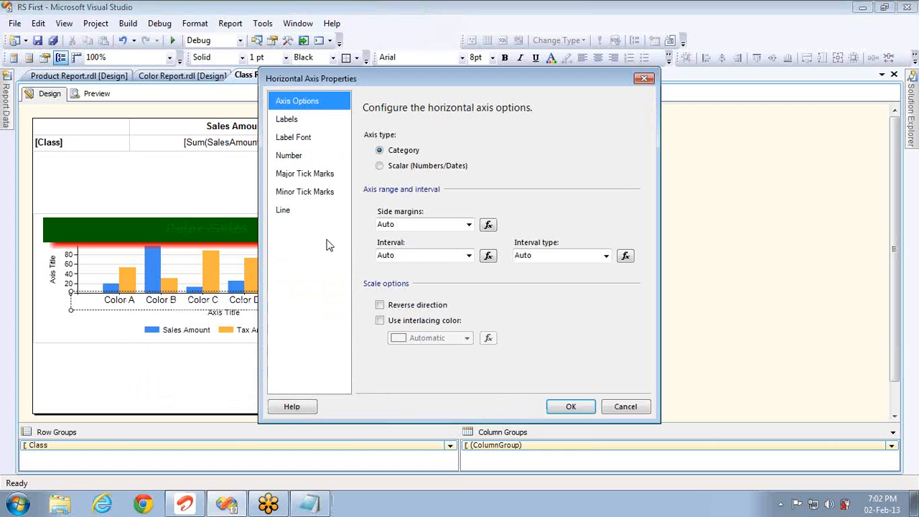
pyautogui.click(402, 167)
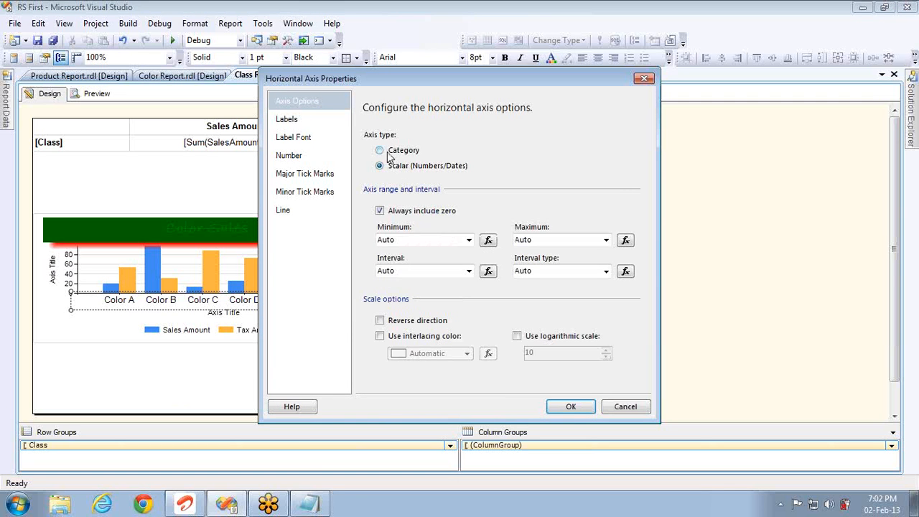
pyautogui.click(379, 150)
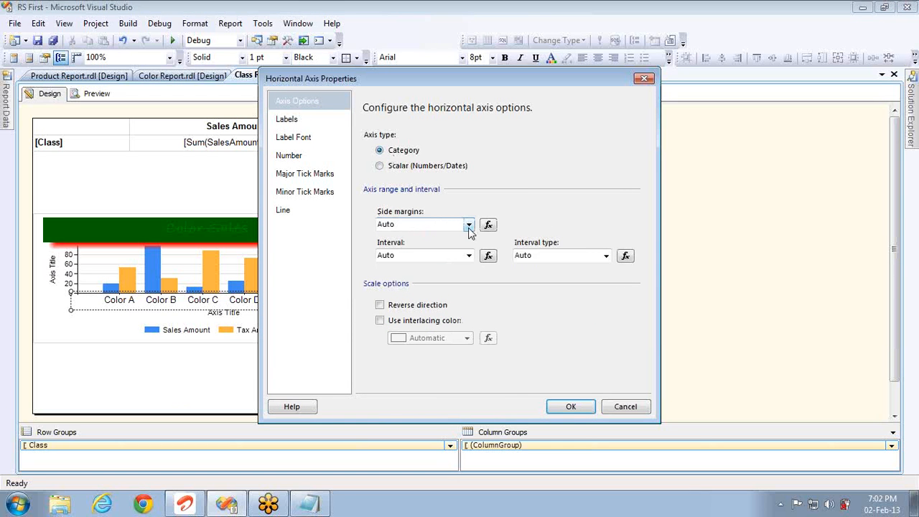
# - Try 1 as the horizontal axis interval, clear it and discard the axis changes
pyautogui.click(469, 256)
pyautogui.click(470, 257)
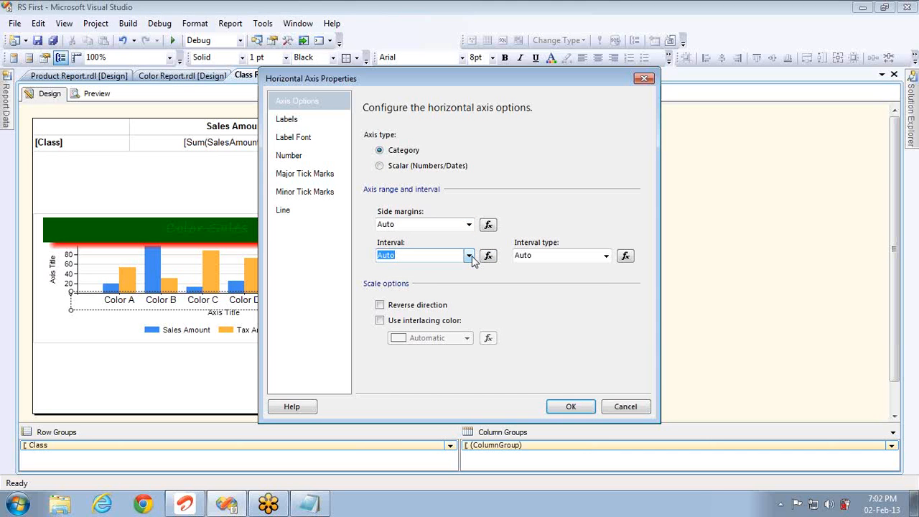
pyautogui.write('1')
pyautogui.press('BackSpace')
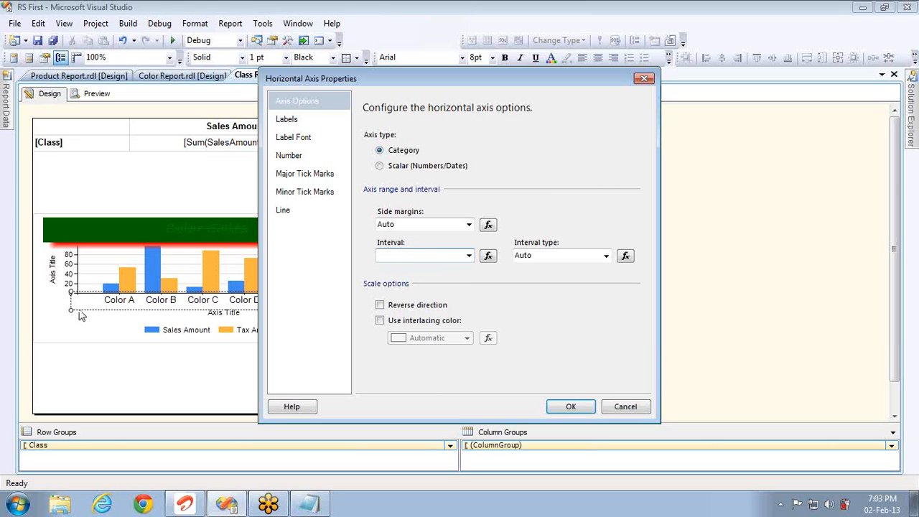
pyautogui.click(624, 407)
# - Preview Class Report to examine the chart's horizontal axis labels and return to the design
pyautogui.click(91, 94)
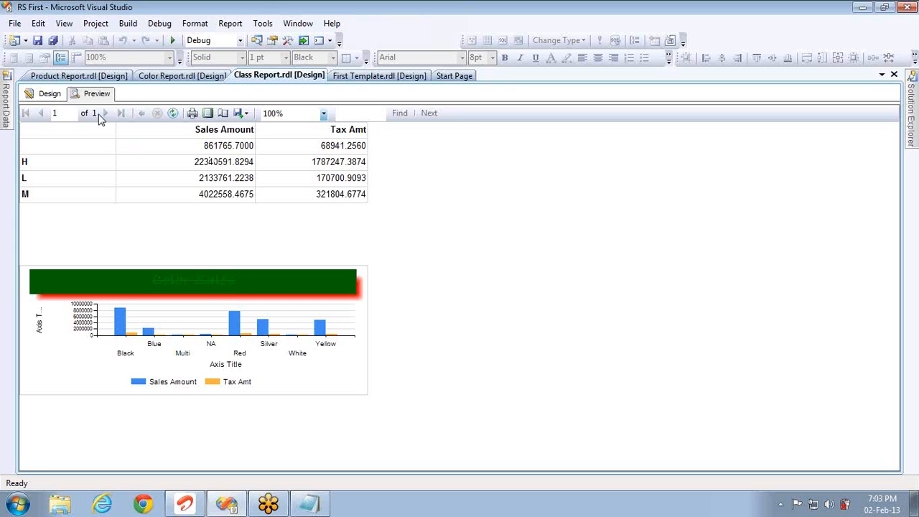
pyautogui.click(54, 96)
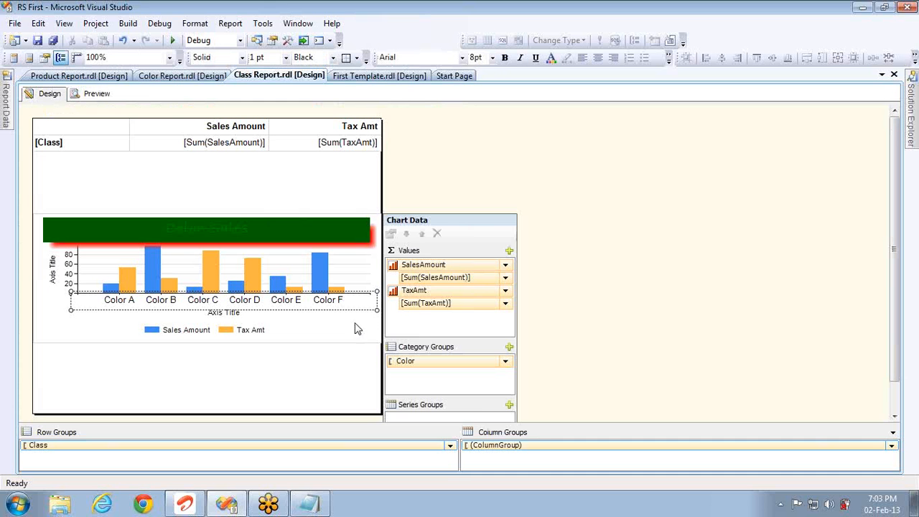
# - Reopen the horizontal axis properties and set the side margins to Enabled
pyautogui.rightClick(355, 310)
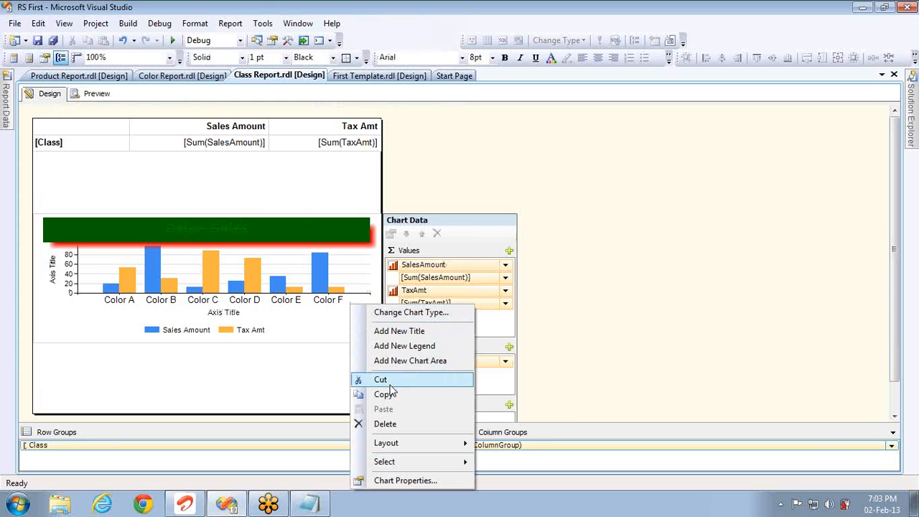
pyautogui.click(298, 300)
pyautogui.rightClick(297, 300)
pyautogui.click(342, 389)
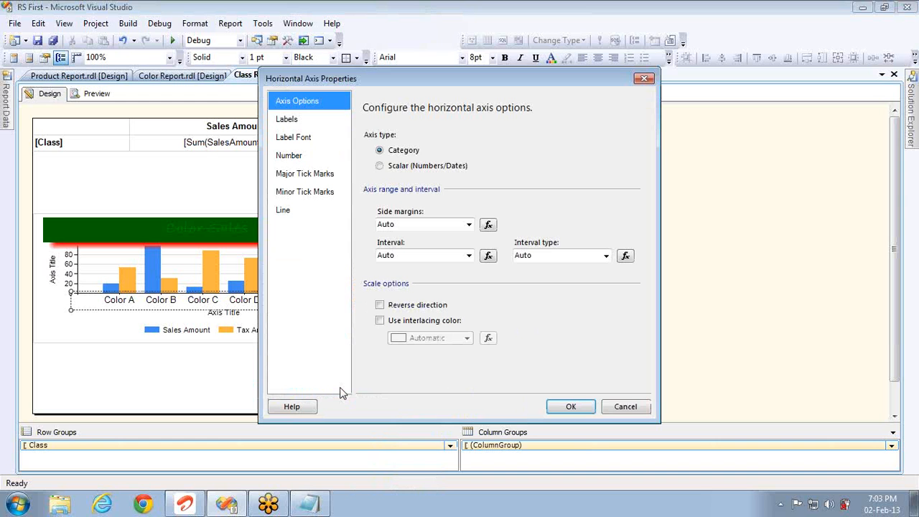
pyautogui.click(468, 226)
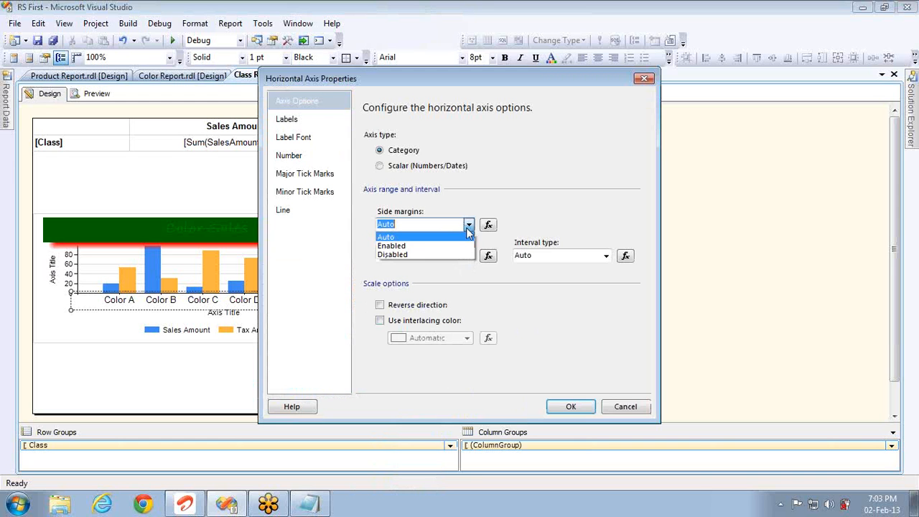
pyautogui.click(415, 245)
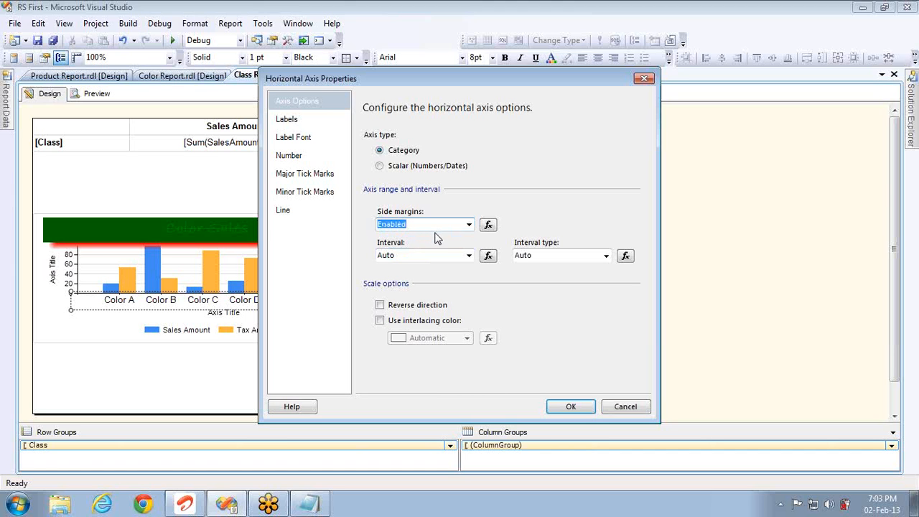
# - Try Months and Default as the horizontal axis interval type and set it back to Auto
pyautogui.click(605, 255)
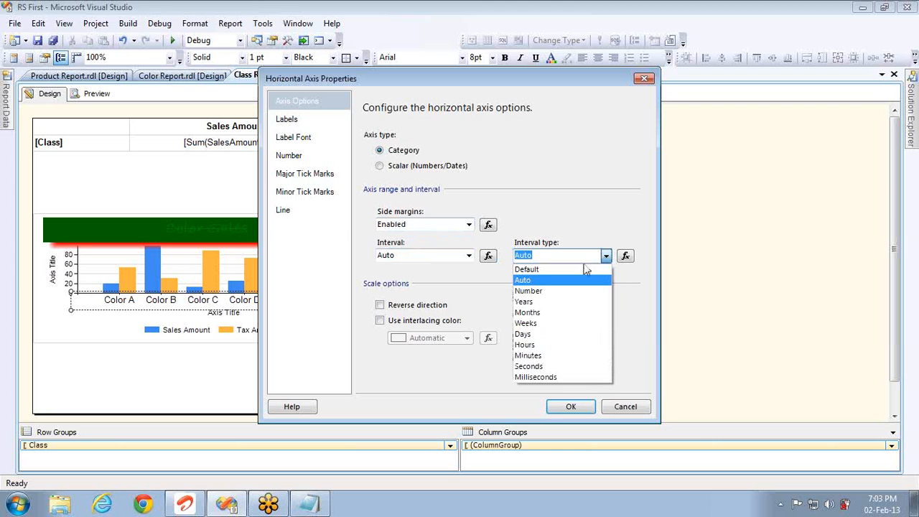
pyautogui.click(532, 314)
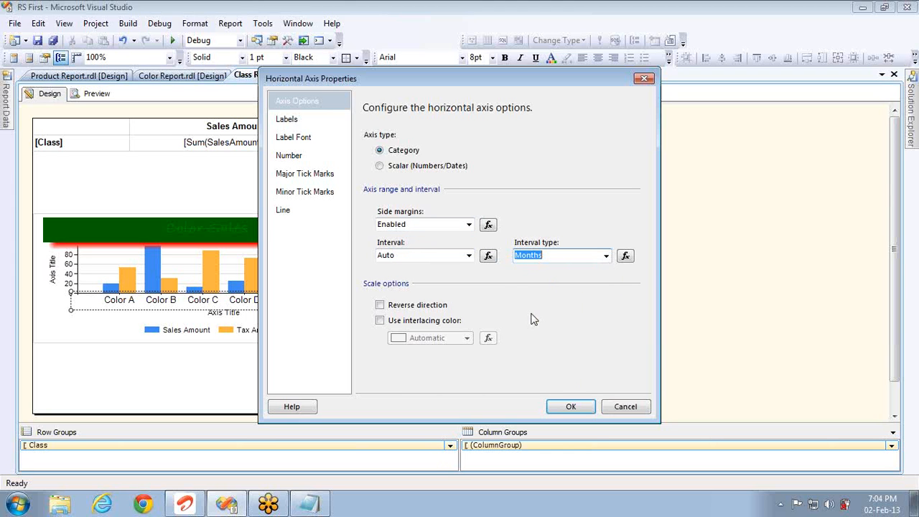
pyautogui.click(606, 256)
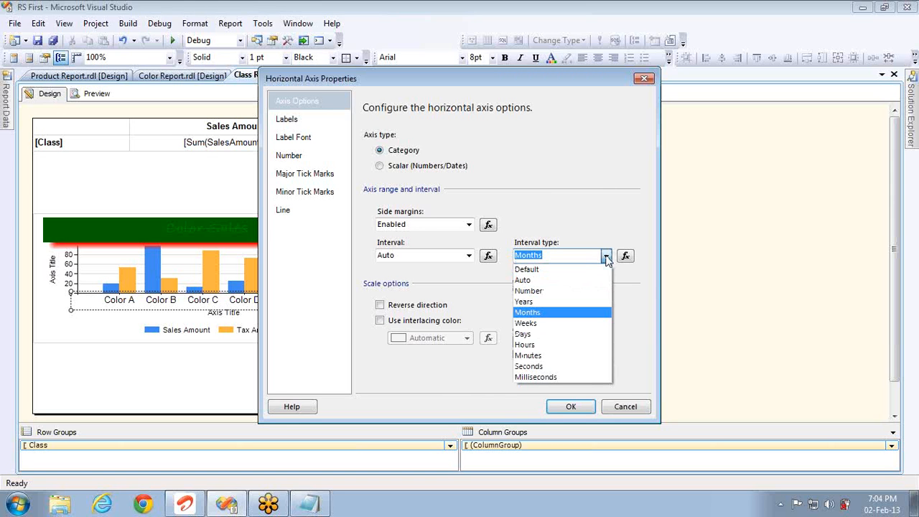
pyautogui.click(537, 269)
pyautogui.press('Down')
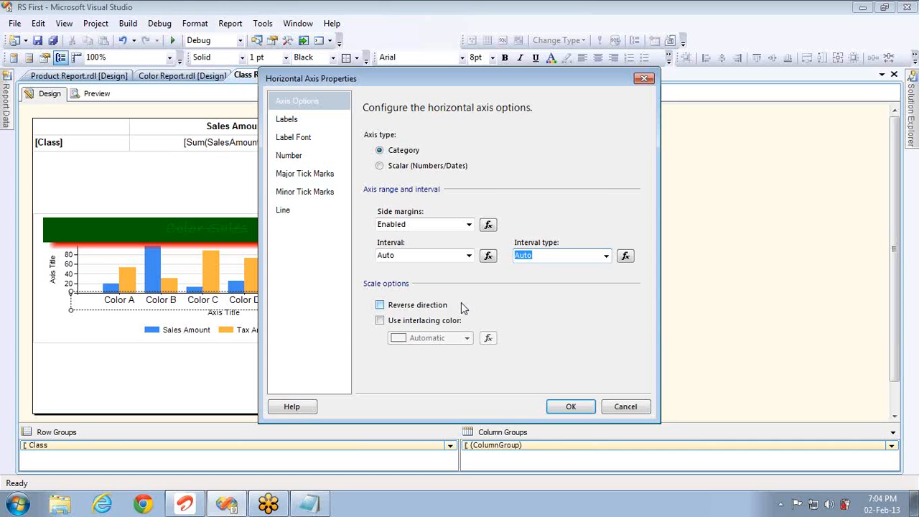
# - Try 0 as the horizontal axis interval and replace it with -1
pyautogui.click(418, 259)
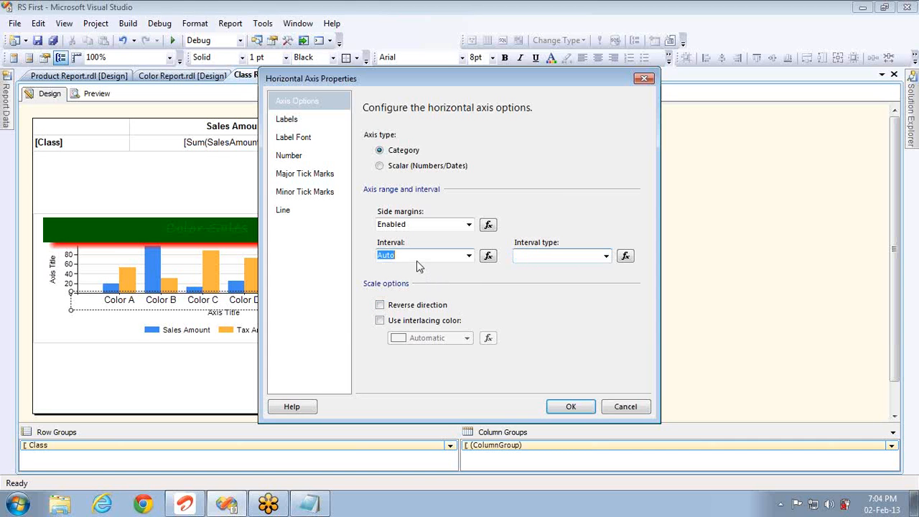
pyautogui.write('0')
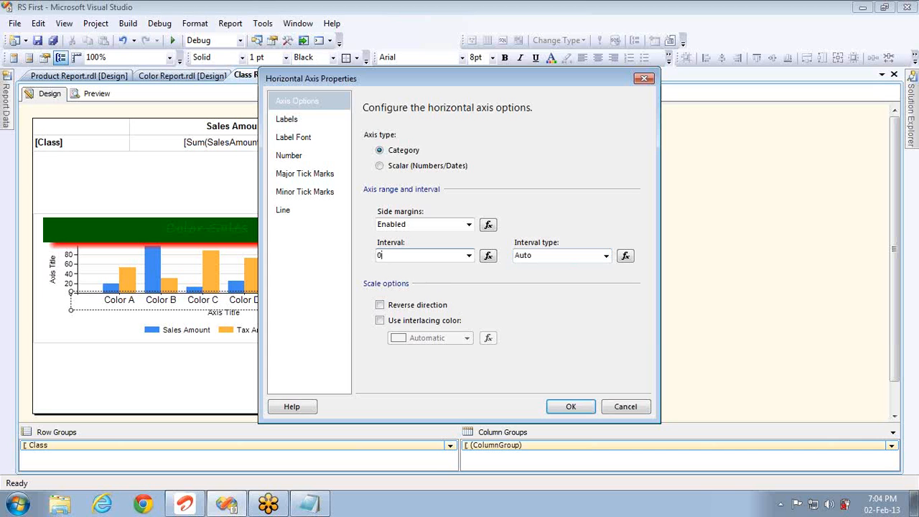
pyautogui.press('BackSpace')
pyautogui.write('-1')
# - Set the horizontal axis labels' auto-fit rotation to 45 degrees, apply it and preview the report
pyautogui.click(285, 123)
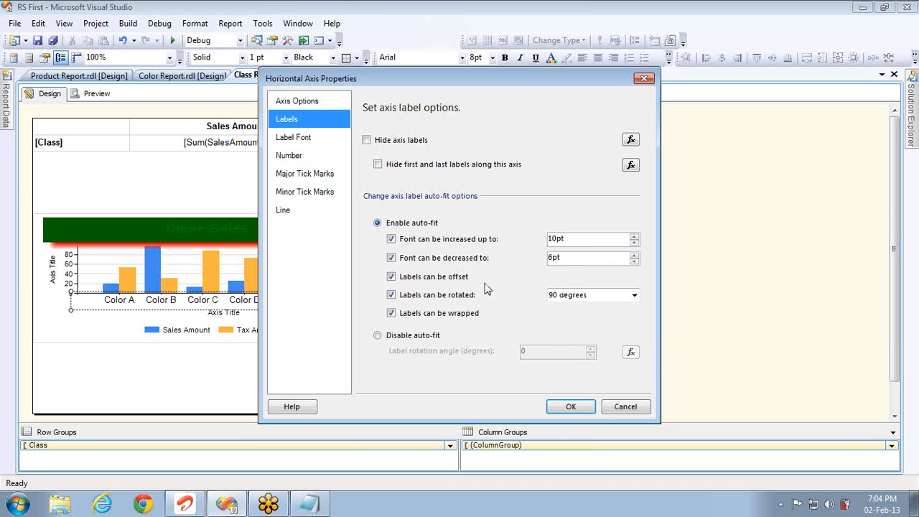
pyautogui.click(633, 295)
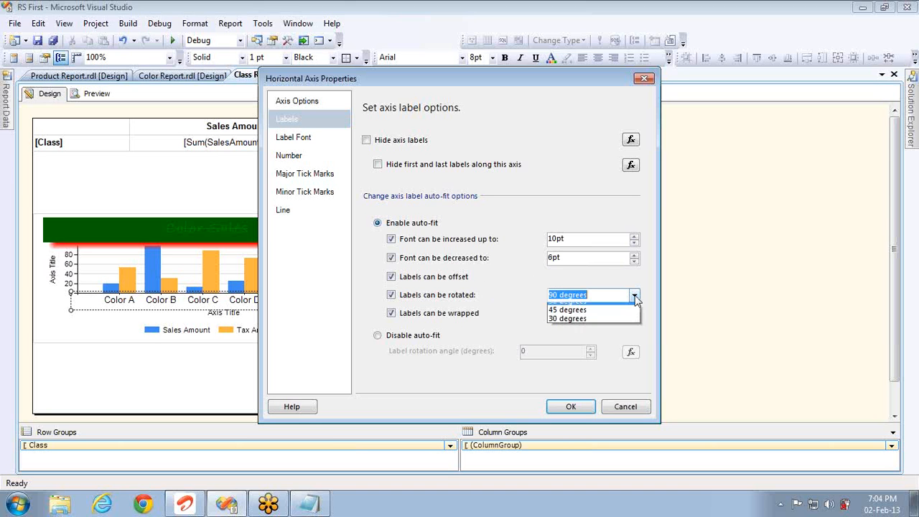
pyautogui.click(582, 317)
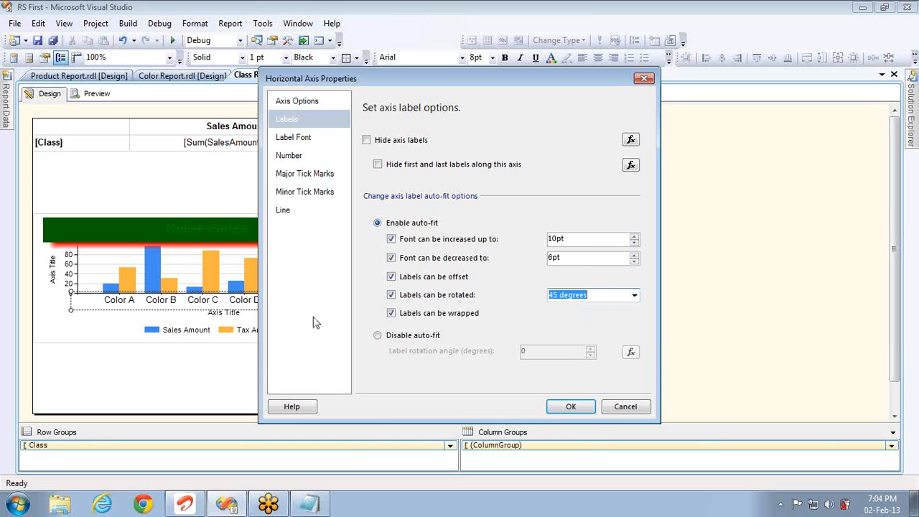
pyautogui.click(571, 406)
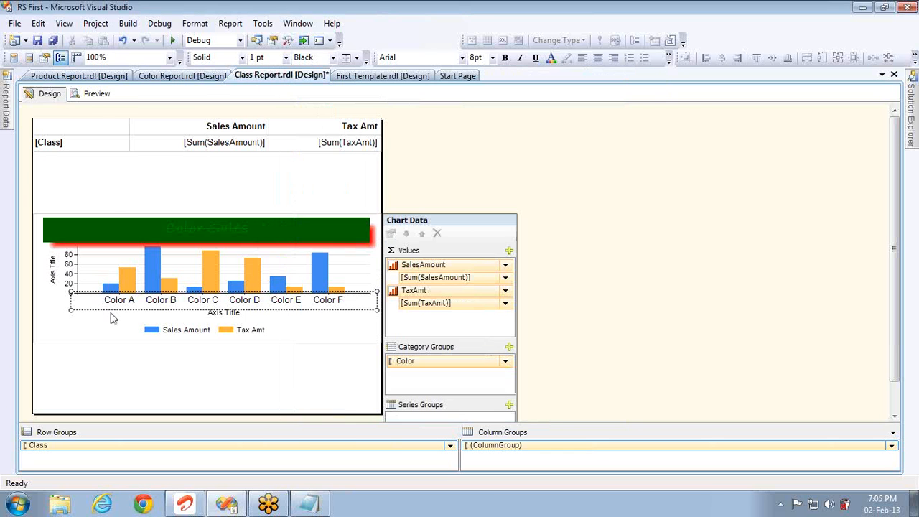
pyautogui.click(103, 97)
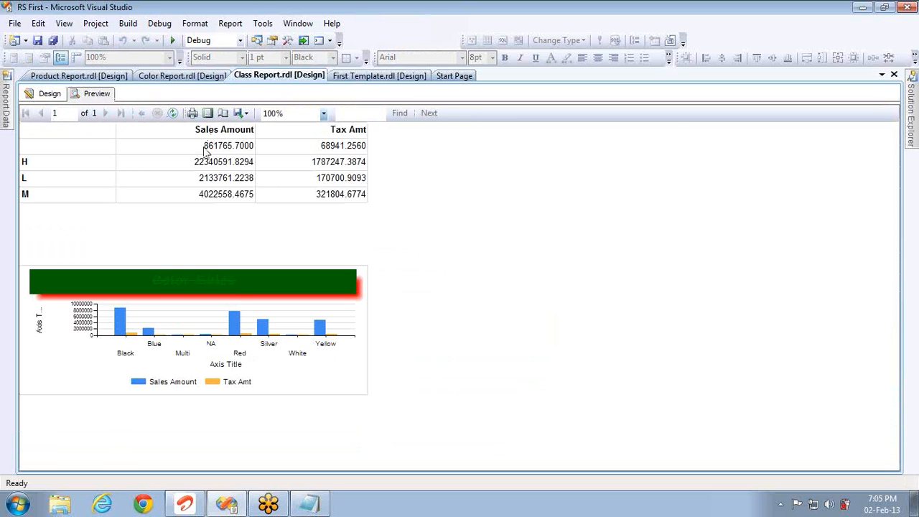
pyautogui.click(62, 96)
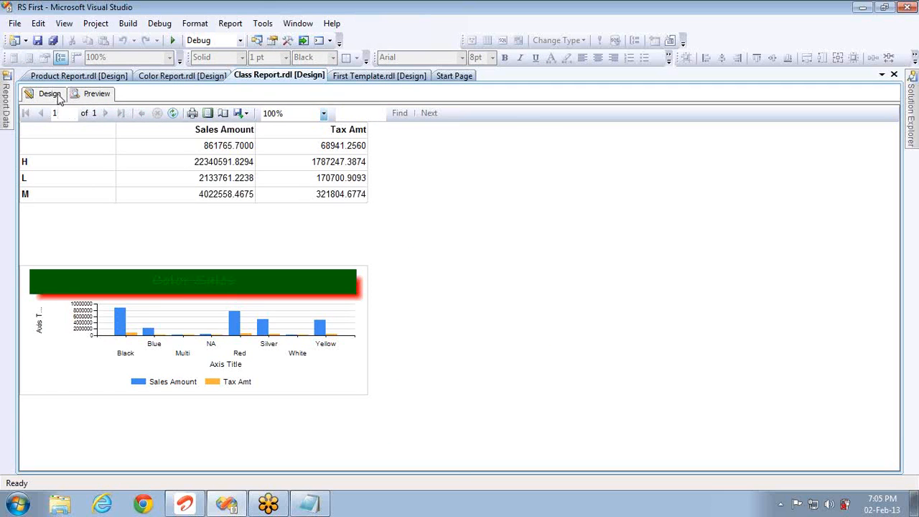
# - Reopen the chart's horizontal axis properties and disable auto-fit for the axis labels
pyautogui.rightClick(157, 304)
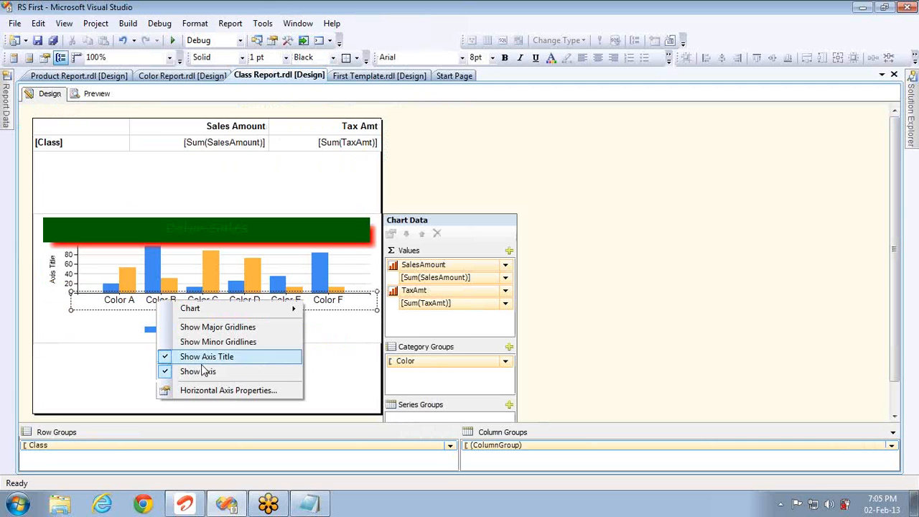
pyautogui.click(207, 389)
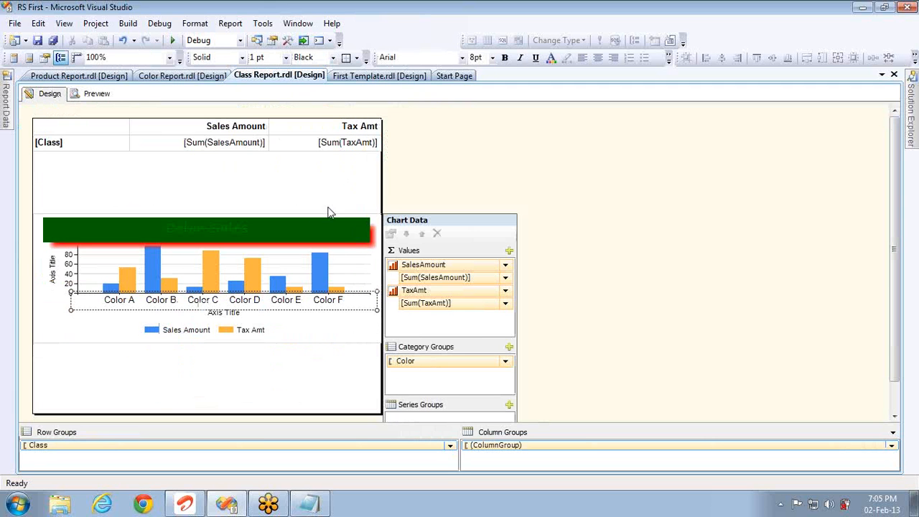
pyautogui.click(302, 126)
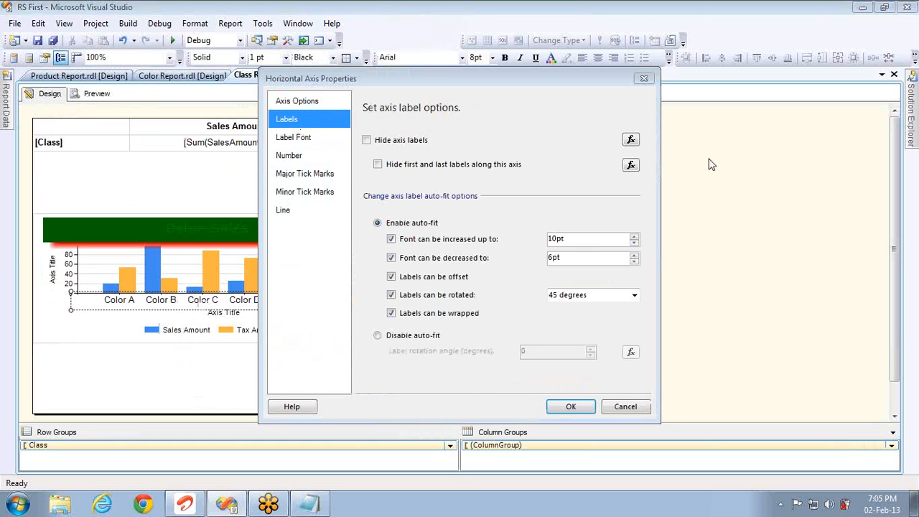
pyautogui.click(414, 337)
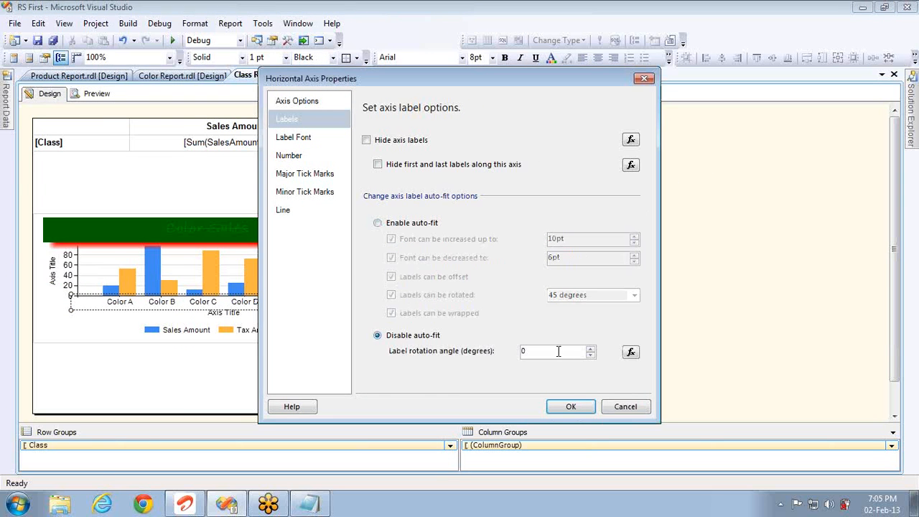
# - Increase the horizontal axis label rotation angle gradually to 66 degrees
pyautogui.click(590, 353)
pyautogui.click(590, 351)
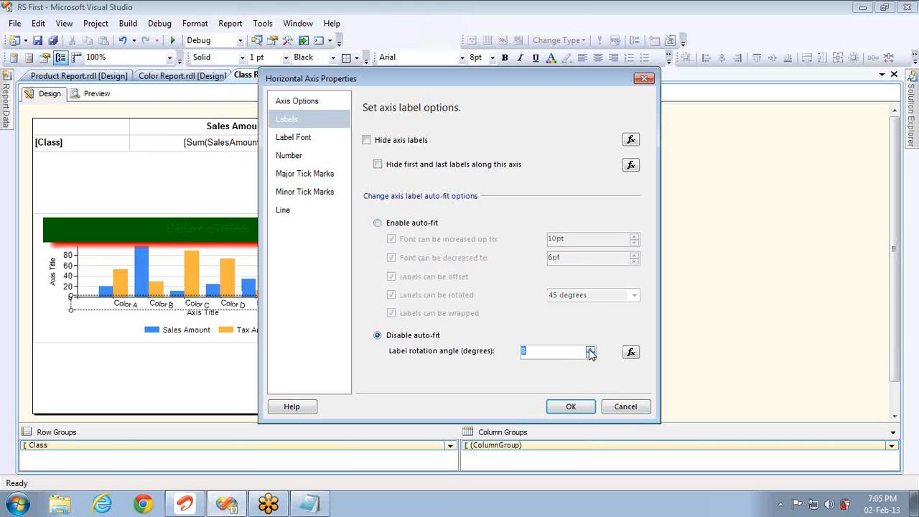
pyautogui.click(590, 351)
pyautogui.click(590, 351)
pyautogui.click(590, 351)
pyautogui.click(590, 351)
pyautogui.click(590, 351)
pyautogui.click(590, 351)
pyautogui.click(590, 351)
pyautogui.click(590, 351)
pyautogui.click(590, 351)
pyautogui.click(590, 351)
pyautogui.click(590, 351)
pyautogui.click(590, 351)
pyautogui.click(590, 351)
pyautogui.click(590, 351)
pyautogui.click(590, 351)
pyautogui.click(590, 351)
pyautogui.click(590, 351)
pyautogui.click(589, 351)
pyautogui.click(590, 351)
pyautogui.click(590, 351)
pyautogui.click(590, 351)
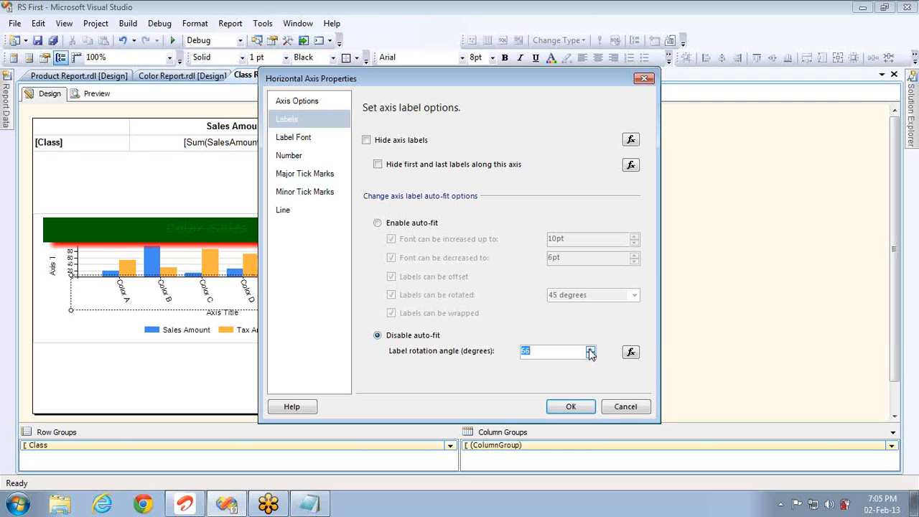
# - Try label rotation angles of 90, 145 and -76 degrees on the horizontal axis
pyautogui.write('90')
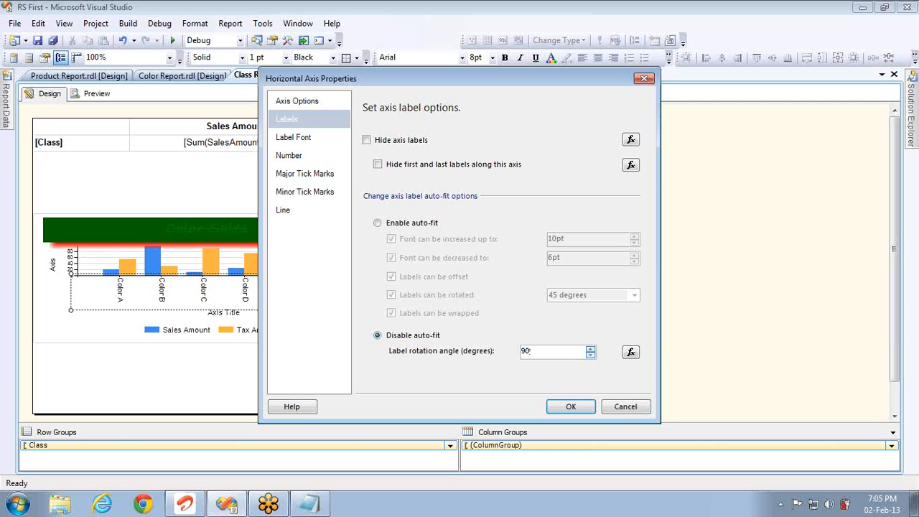
pyautogui.press('BackSpace')
pyautogui.press('BackSpace')
pyautogui.write('145')
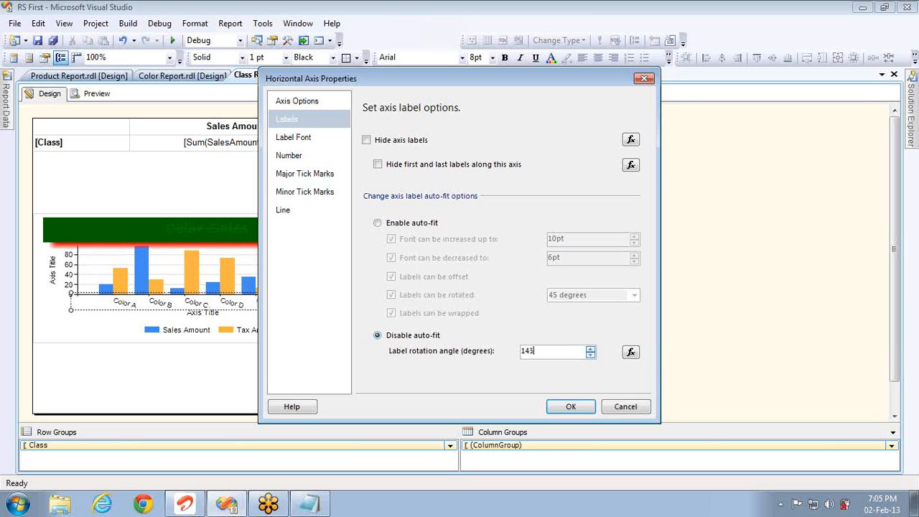
pyautogui.press('BackSpace')
pyautogui.press('BackSpace')
pyautogui.press('BackSpace')
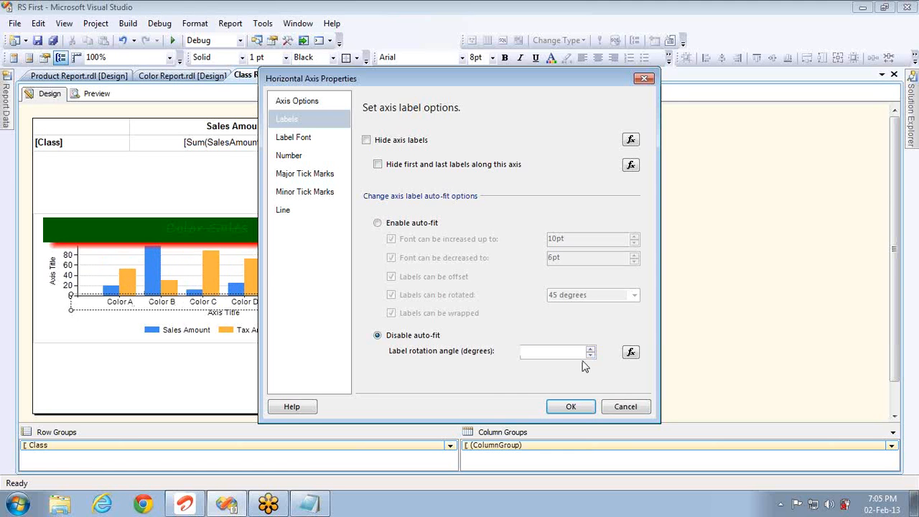
pyautogui.write('-76')
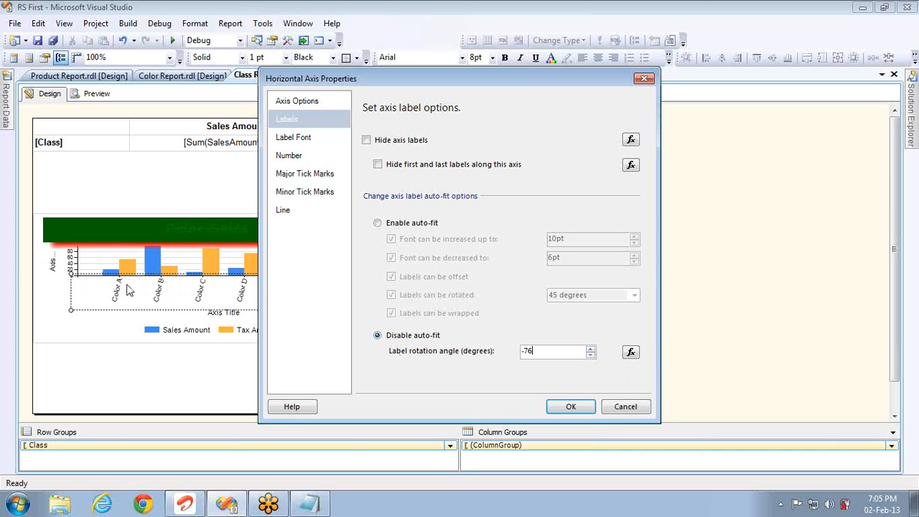
# - Set the horizontal axis label rotation angle to 76 degrees
pyautogui.press('BackSpace')
pyautogui.press('BackSpace')
pyautogui.press('BackSpace')
pyautogui.write('75')
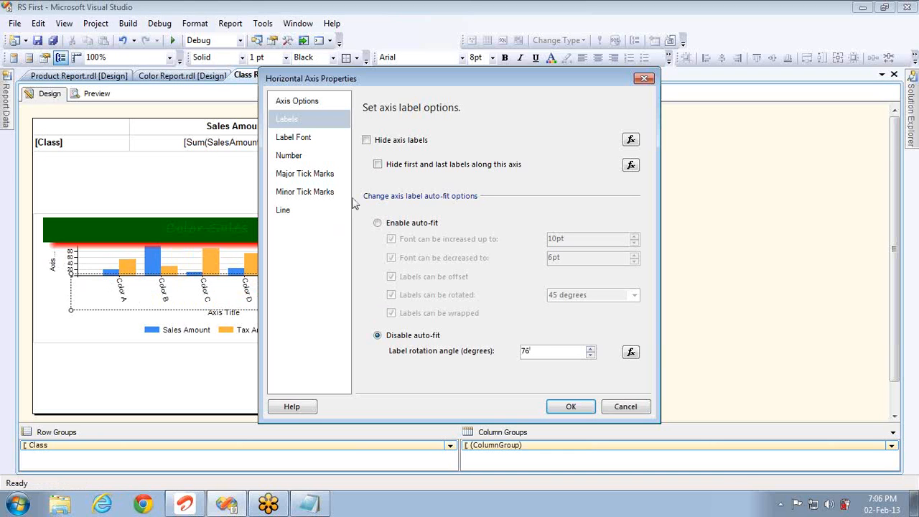
# - Try hiding the axis labels, show them again and make the label font bold
pyautogui.click(366, 139)
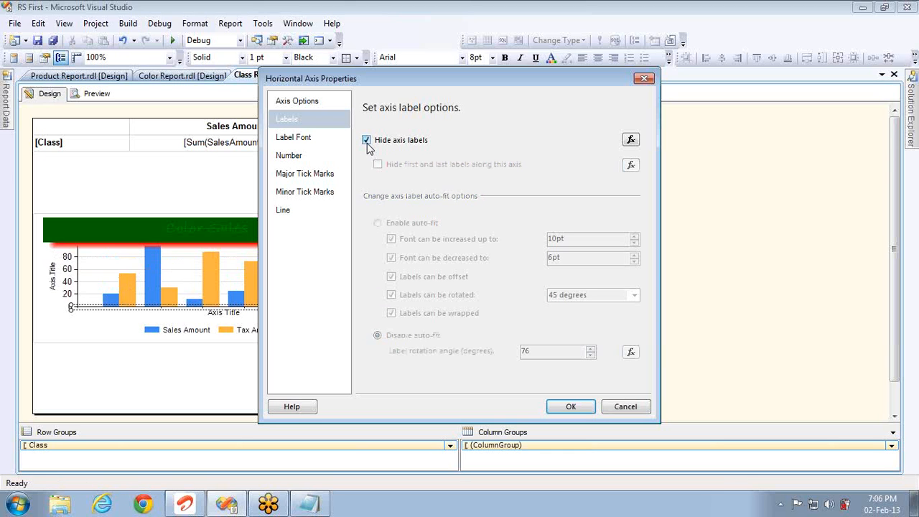
pyautogui.click(366, 140)
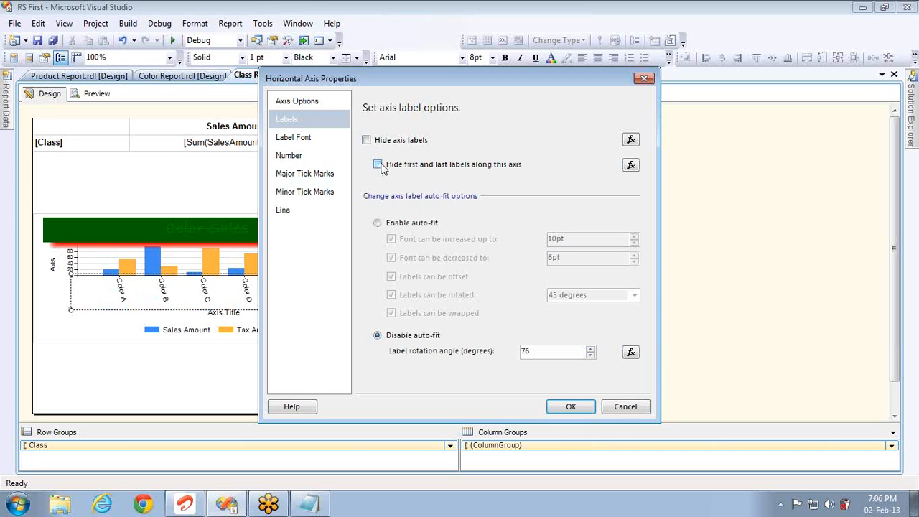
pyautogui.click(311, 136)
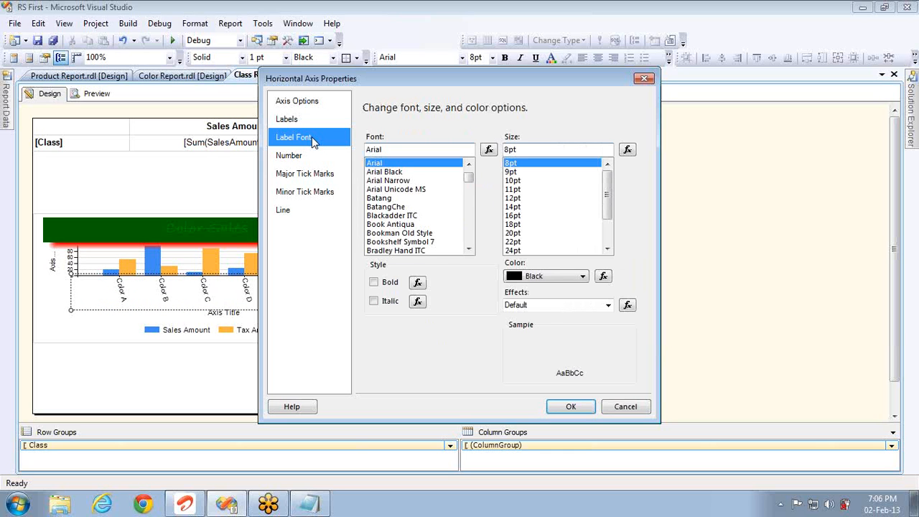
pyautogui.click(373, 282)
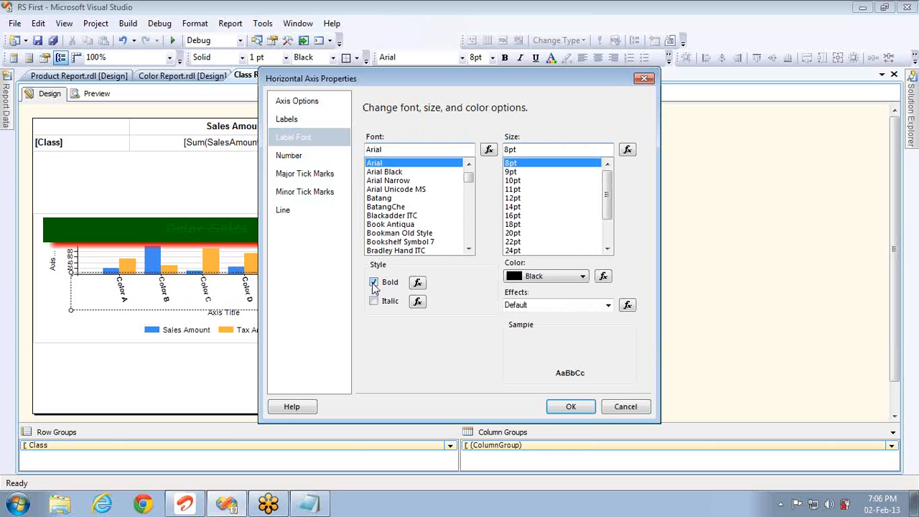
# - Try the Number and Time formatting categories for the horizontal axis and select Date
pyautogui.click(306, 156)
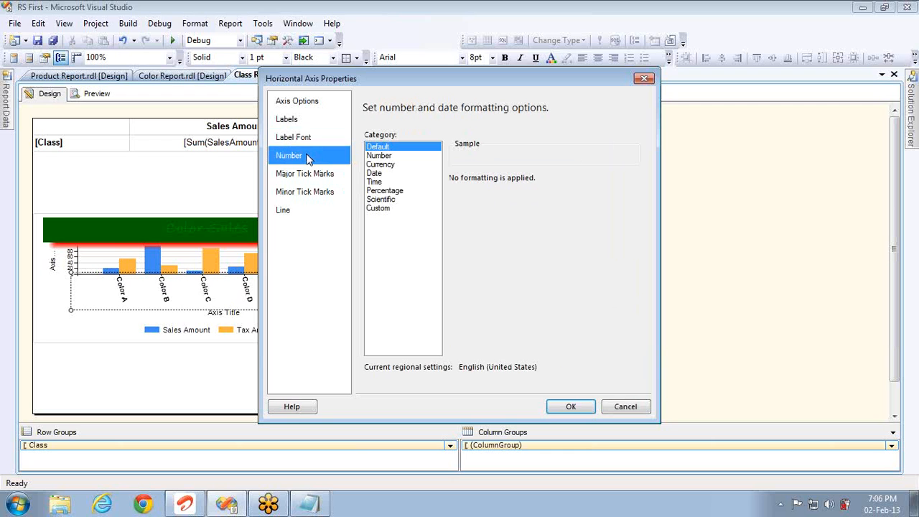
pyautogui.click(381, 157)
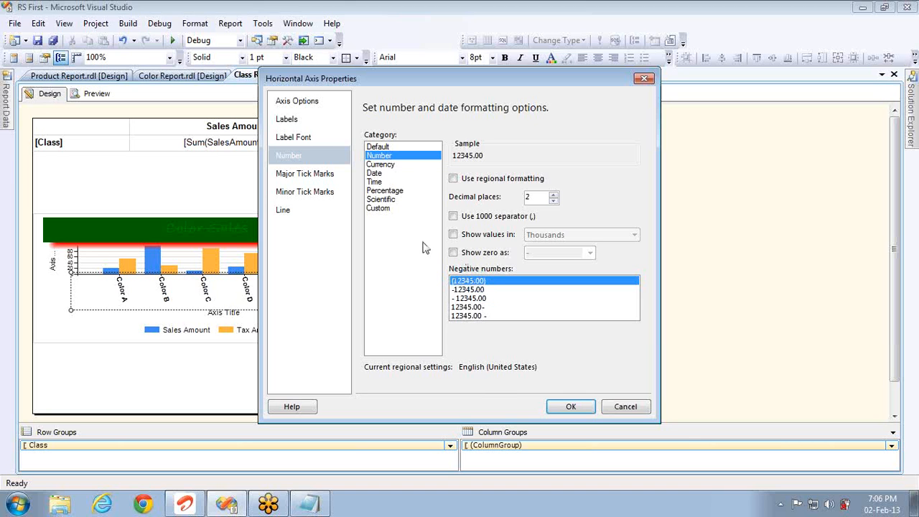
pyautogui.click(388, 184)
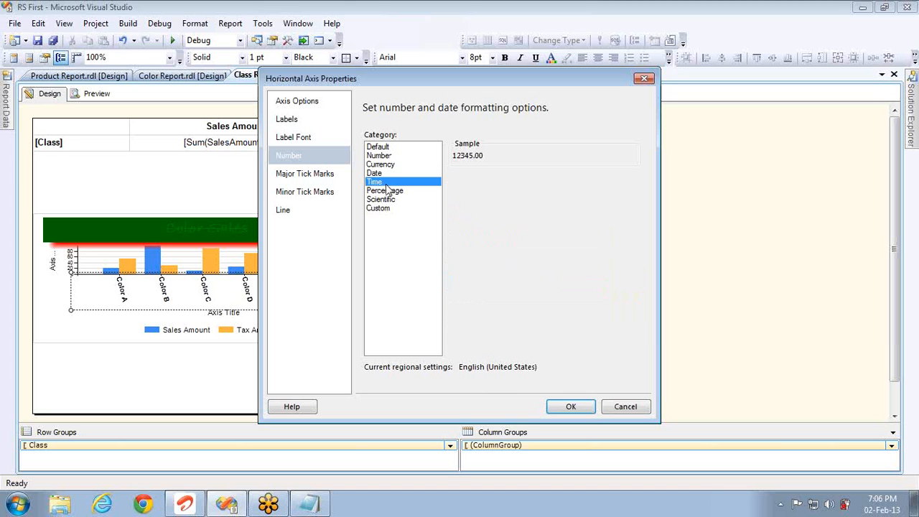
pyautogui.click(380, 174)
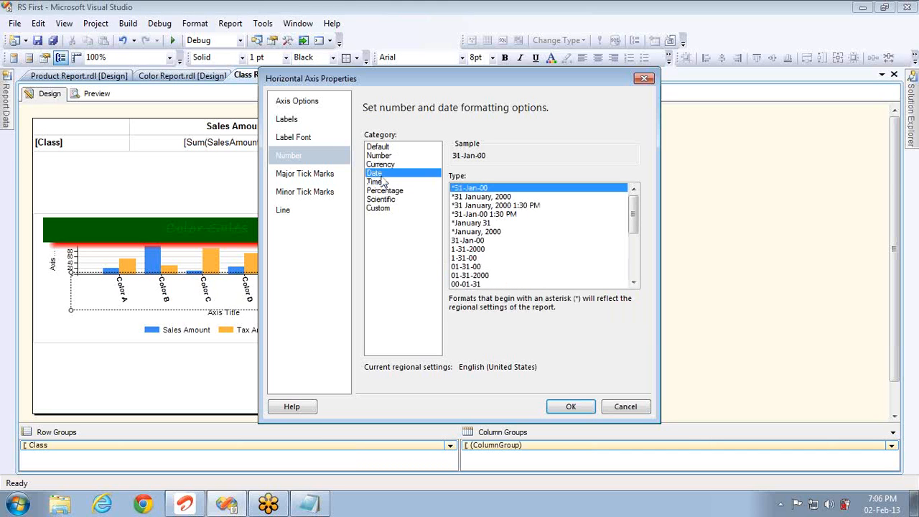
# - In the major tick mark options, try a tick length of 9 and reduce it to 4
pyautogui.click(324, 179)
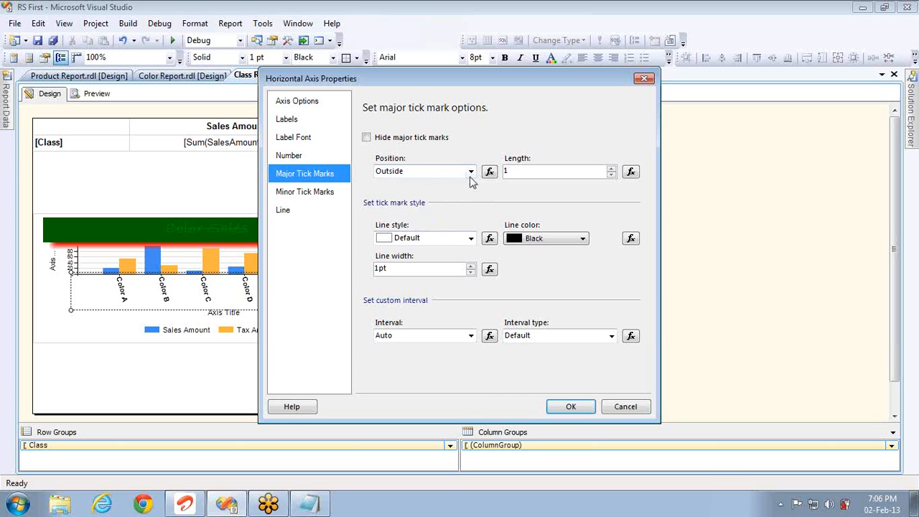
pyautogui.click(611, 169)
pyautogui.click(611, 169)
pyautogui.click(611, 170)
pyautogui.click(610, 169)
pyautogui.click(611, 169)
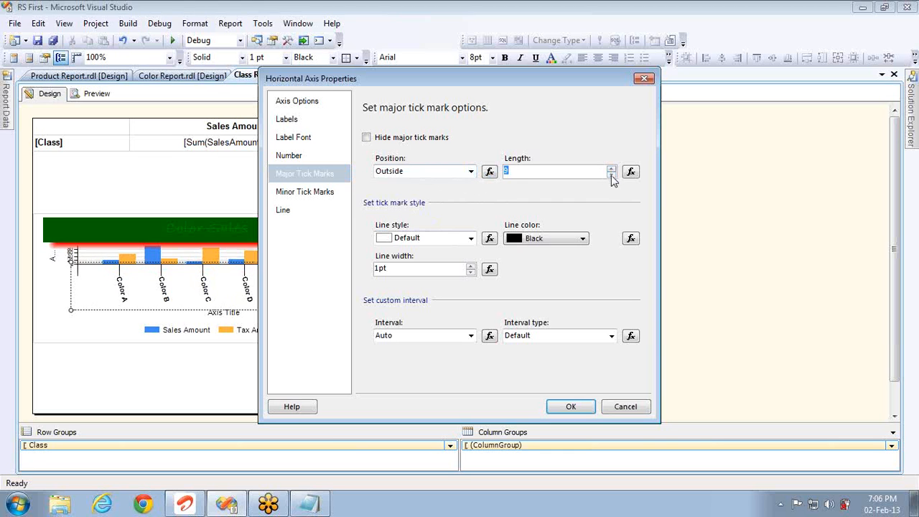
pyautogui.click(611, 176)
pyautogui.click(611, 176)
pyautogui.click(611, 175)
pyautogui.click(610, 175)
pyautogui.click(611, 175)
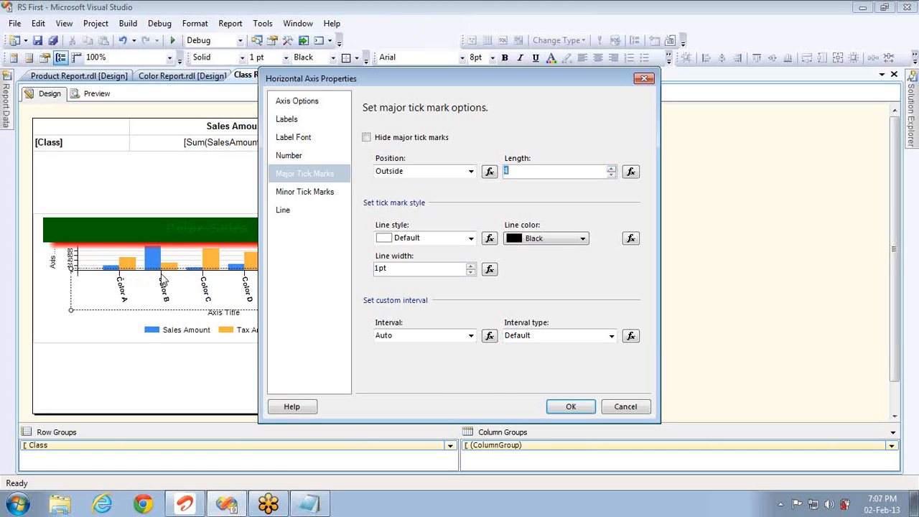
# - Try the Inside and Cross major tick mark positions with a length of 22, and set the position back to Outside
pyautogui.click(471, 171)
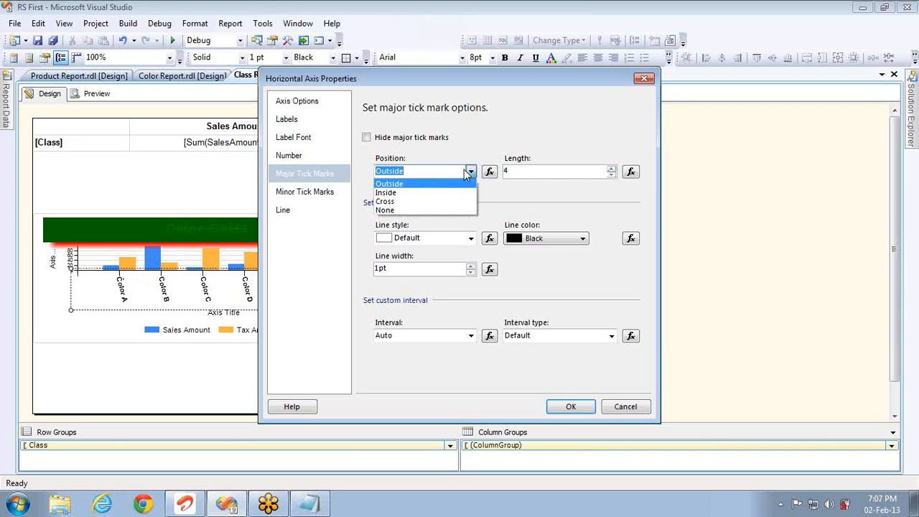
pyautogui.click(422, 193)
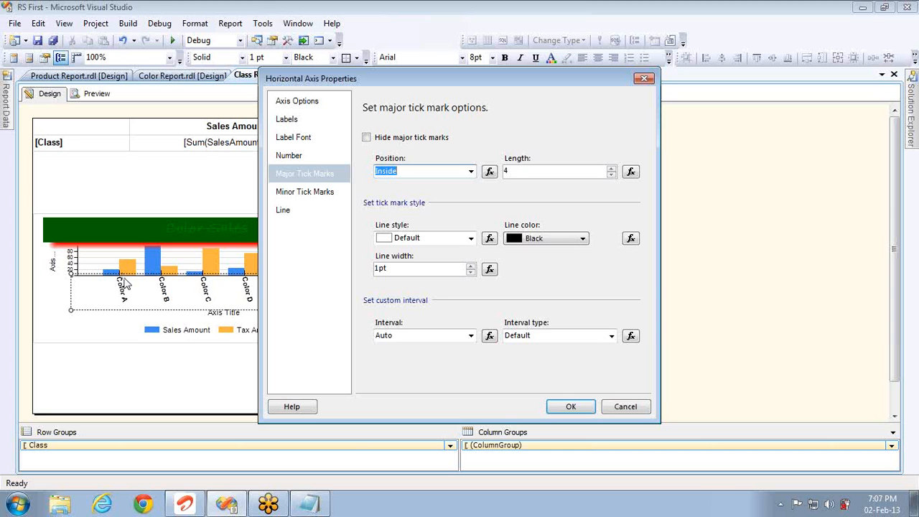
pyautogui.click(611, 174)
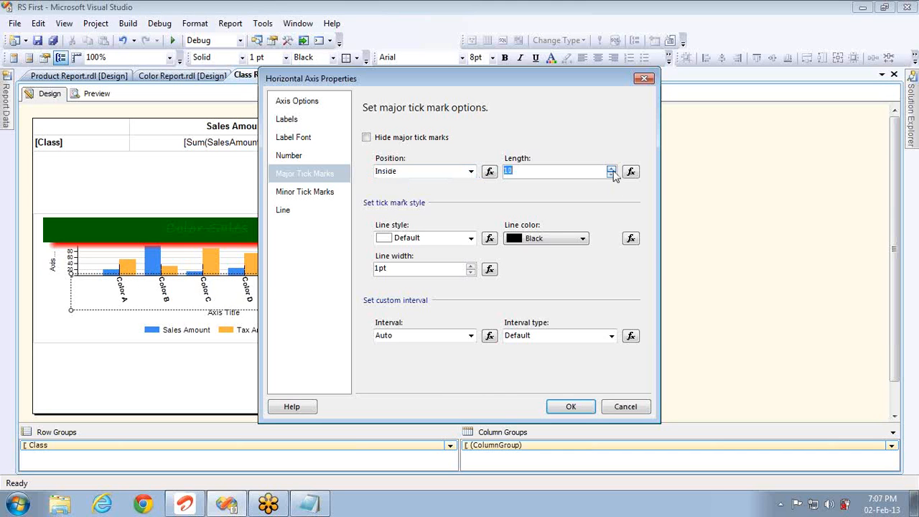
pyautogui.click(610, 174)
pyautogui.click(470, 172)
pyautogui.click(409, 201)
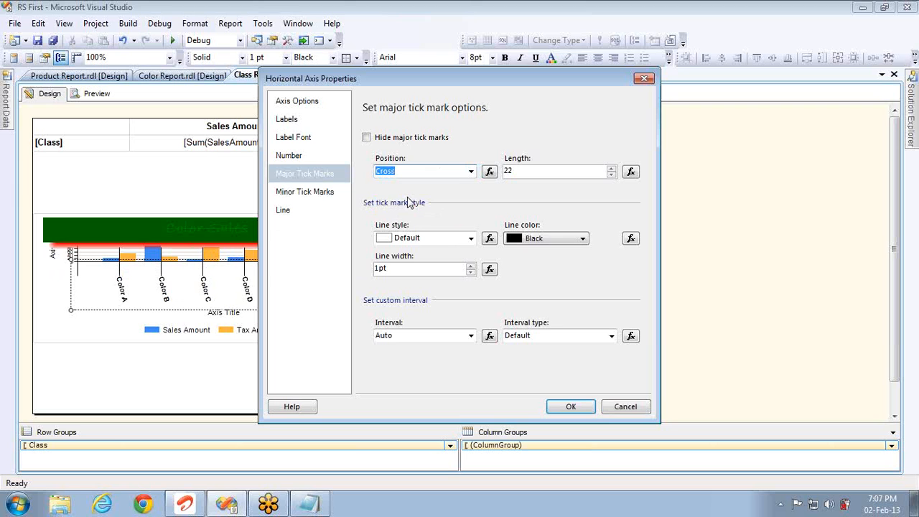
pyautogui.click(470, 174)
pyautogui.click(436, 186)
# - Style the major tick marks with a Dashed line in Red, 3.25pt wide
pyautogui.click(471, 238)
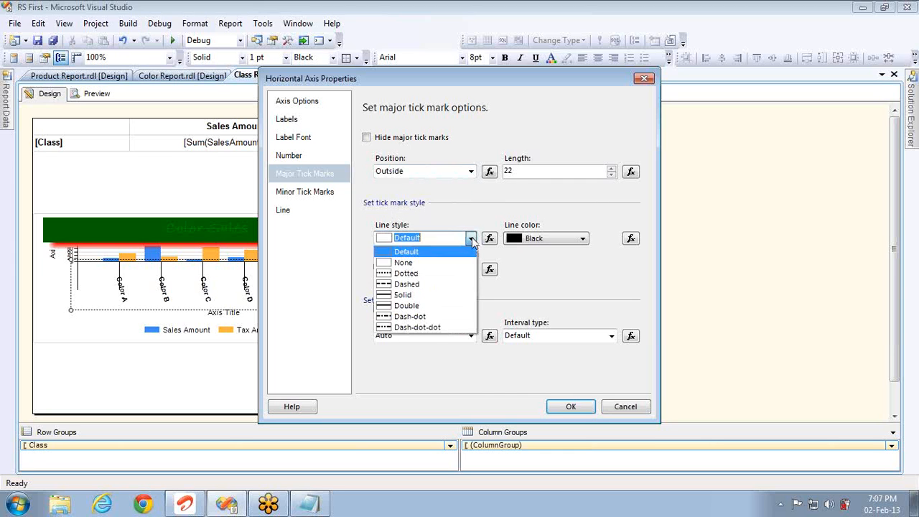
pyautogui.click(401, 284)
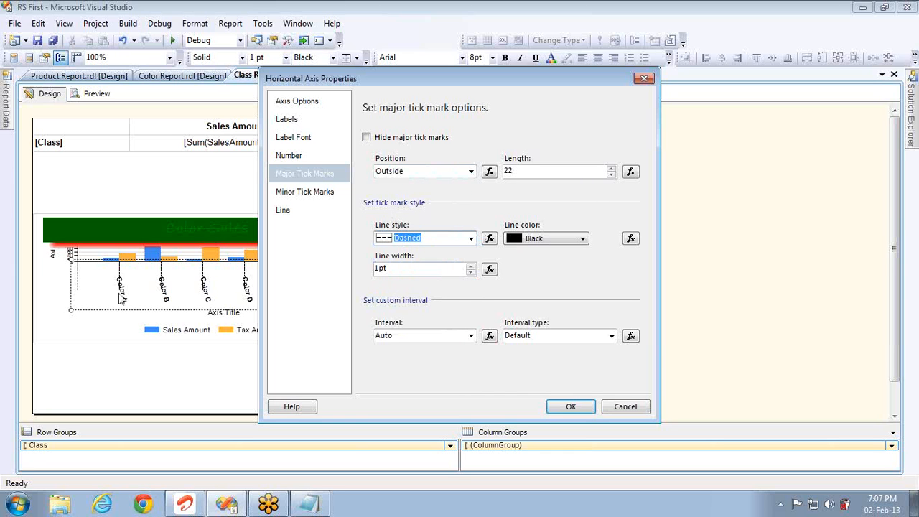
pyautogui.click(557, 242)
pyautogui.click(511, 280)
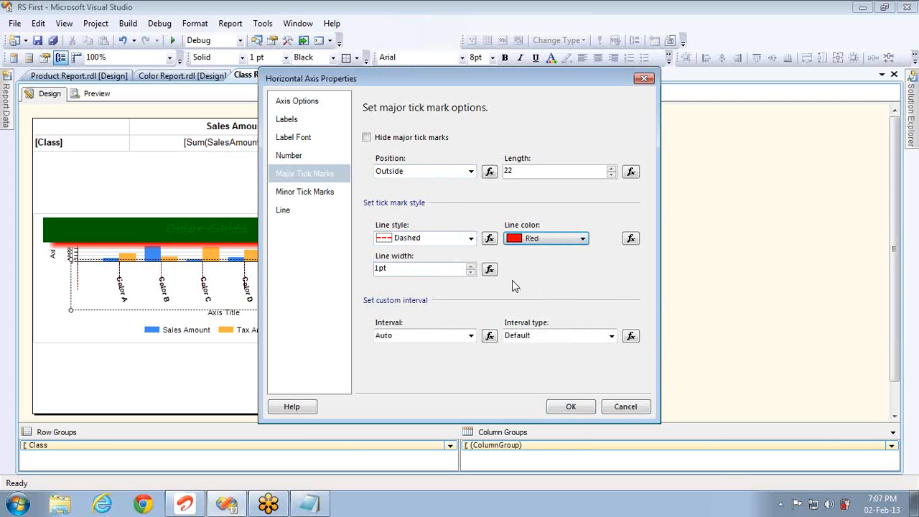
pyautogui.click(471, 264)
pyautogui.click(471, 264)
pyautogui.click(471, 264)
pyautogui.click(471, 265)
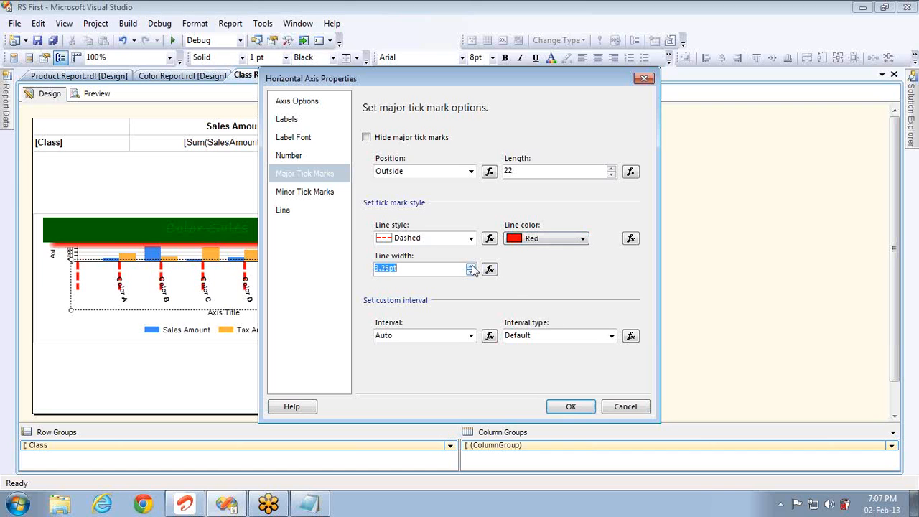
# - Set the major tick mark length to 4 and keep the custom interval at Auto
pyautogui.click(611, 176)
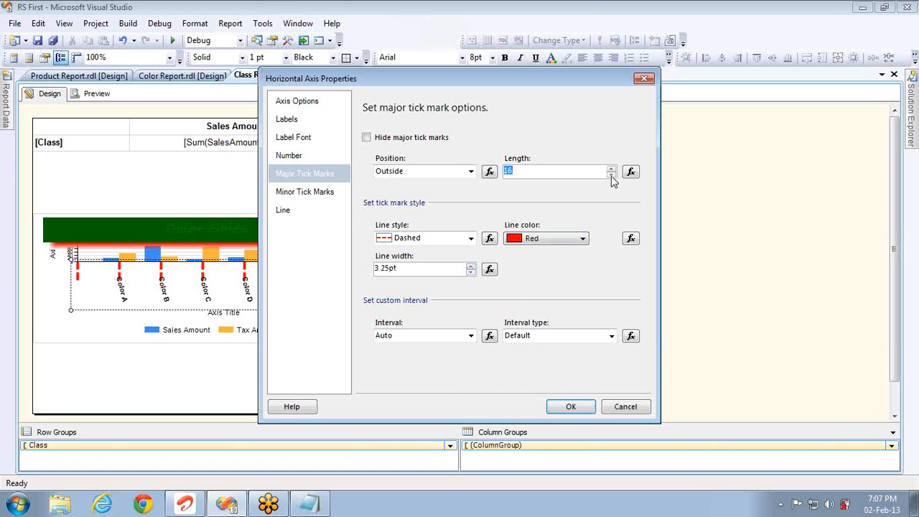
pyautogui.click(611, 176)
pyautogui.click(611, 176)
pyautogui.click(611, 176)
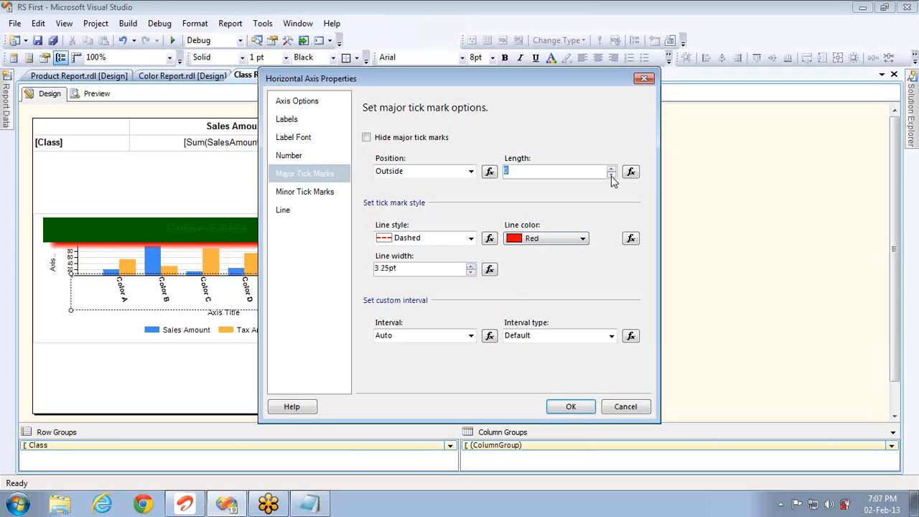
pyautogui.click(611, 171)
pyautogui.click(611, 171)
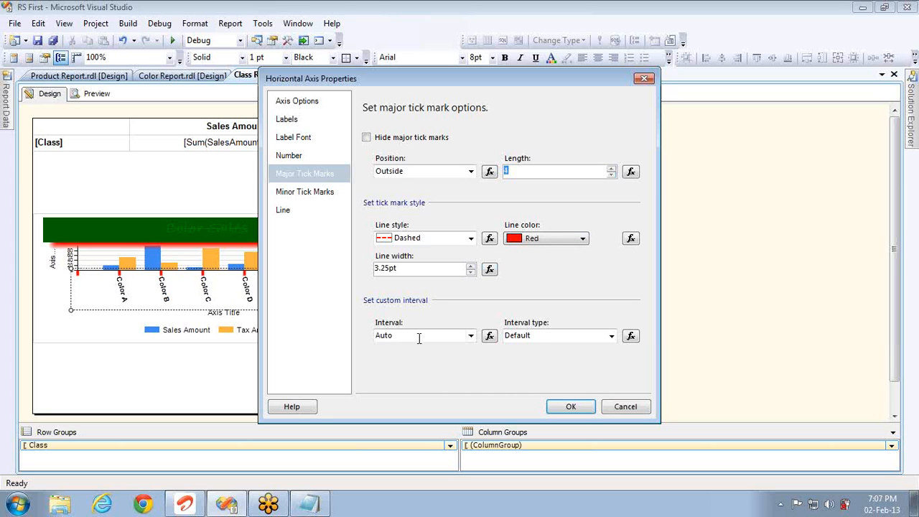
pyautogui.click(470, 335)
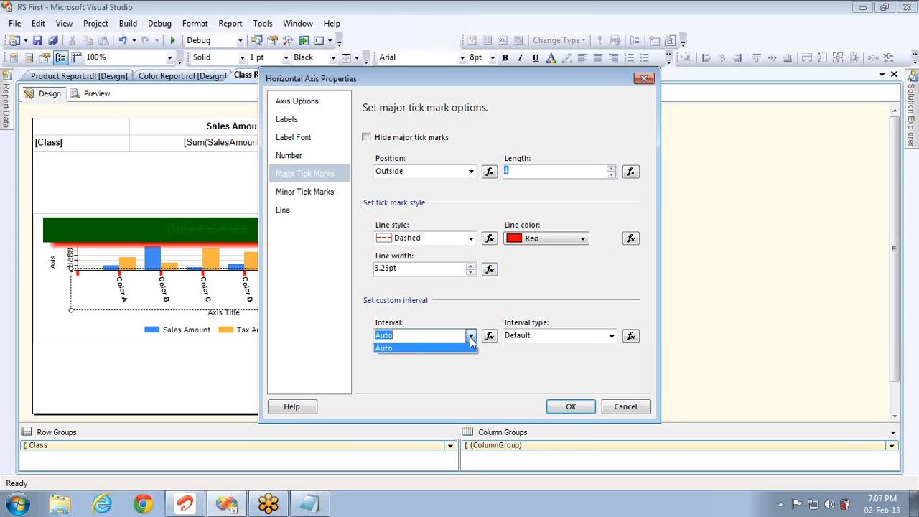
pyautogui.click(470, 338)
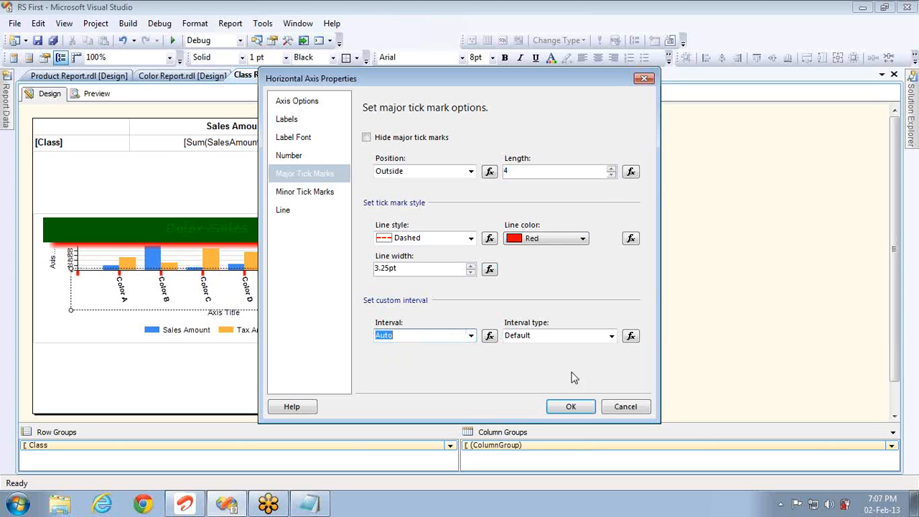
# - Show the horizontal axis's minor tick marks, try a length of 10, and toggle hiding them on and off
pyautogui.click(610, 336)
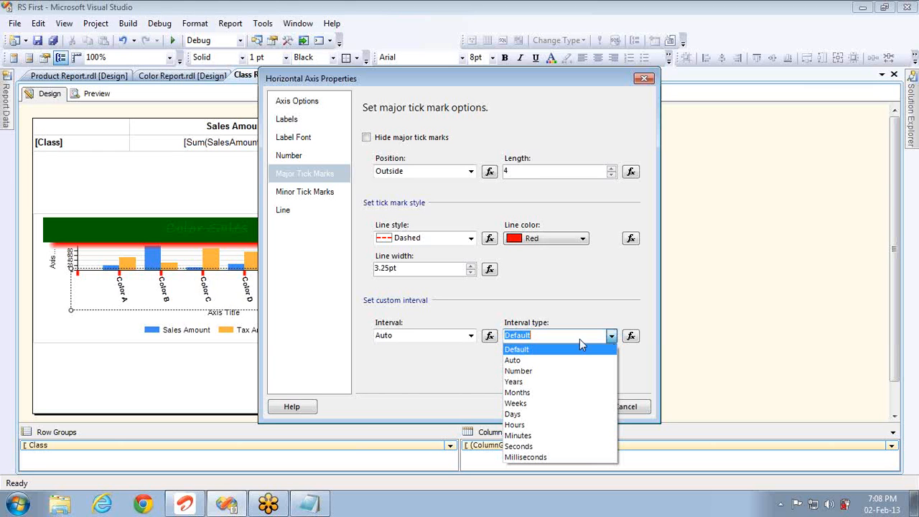
pyautogui.click(314, 195)
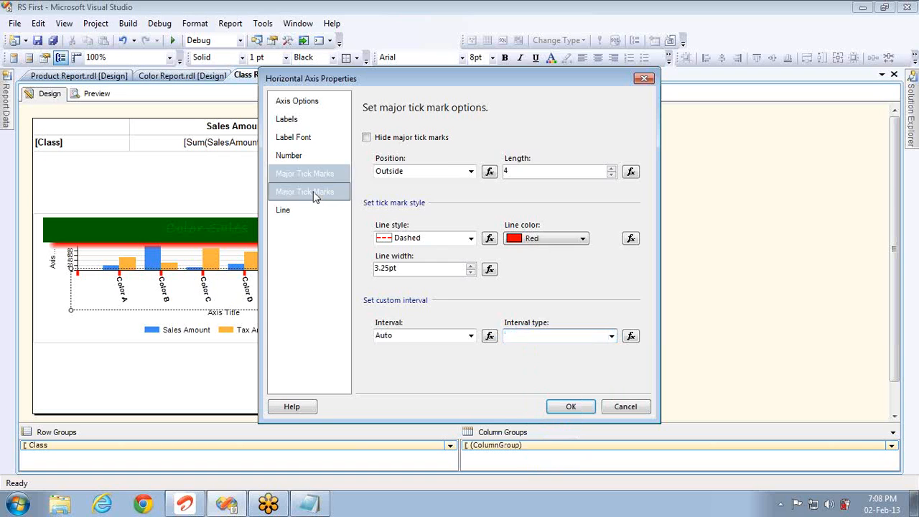
pyautogui.click(382, 141)
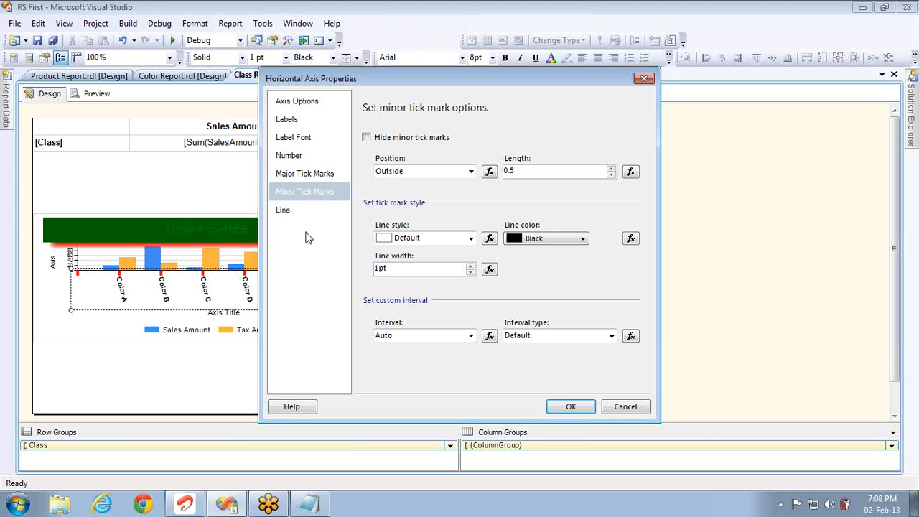
pyautogui.click(609, 171)
pyautogui.click(610, 172)
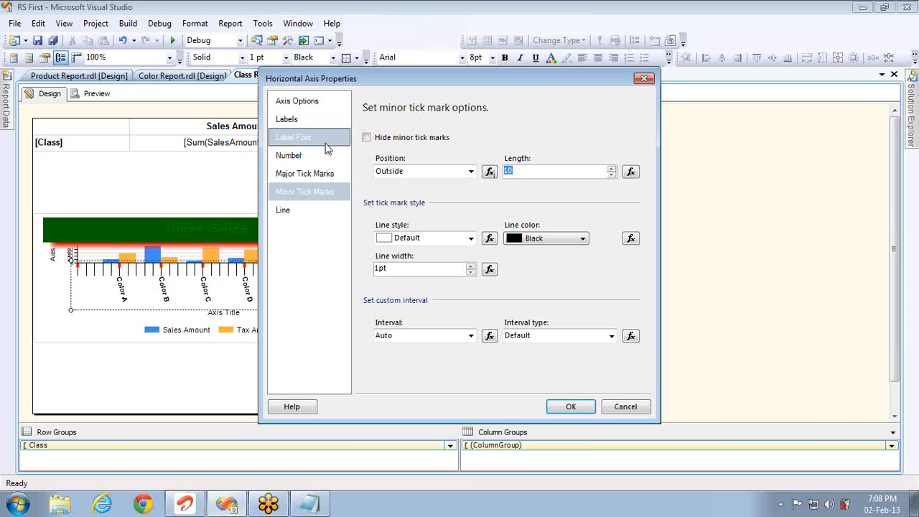
pyautogui.click(367, 138)
pyautogui.click(367, 137)
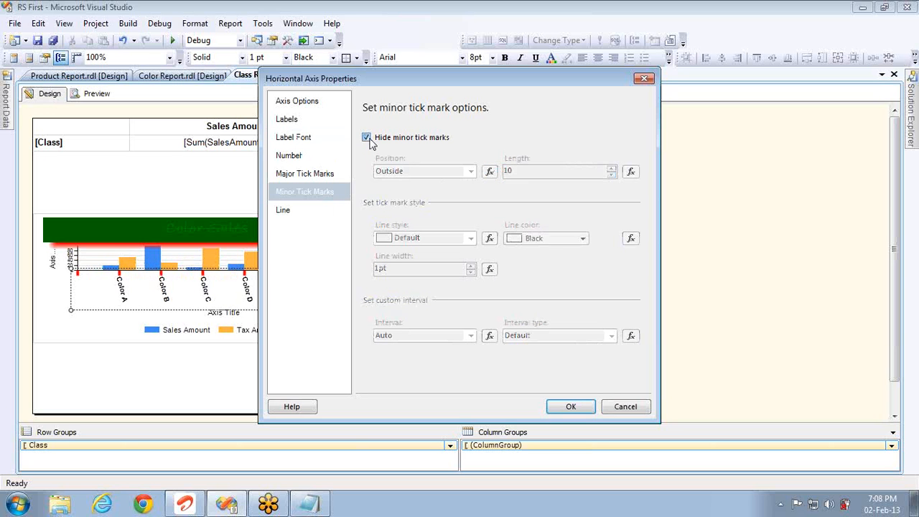
# - Try a Dashed horizontal axis line 6pt wide, view the line color choices, and discard the horizontal axis changes
pyautogui.click(283, 210)
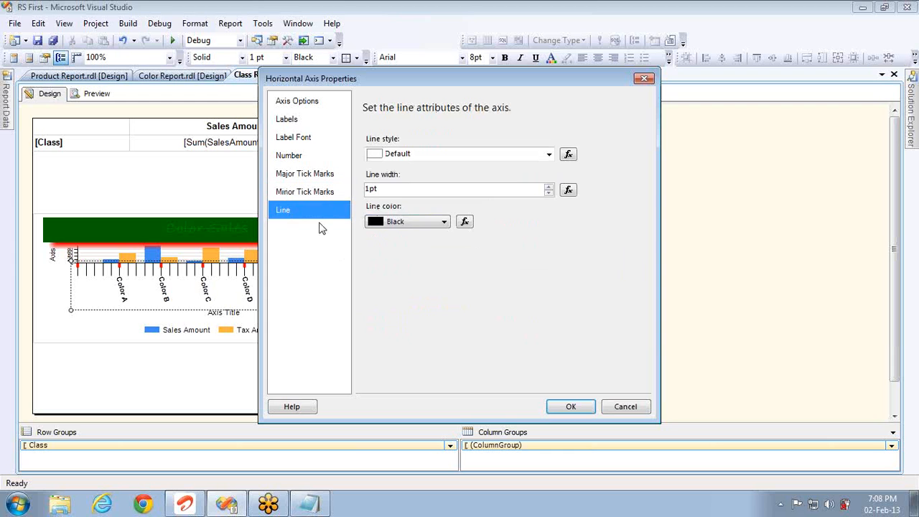
pyautogui.click(549, 155)
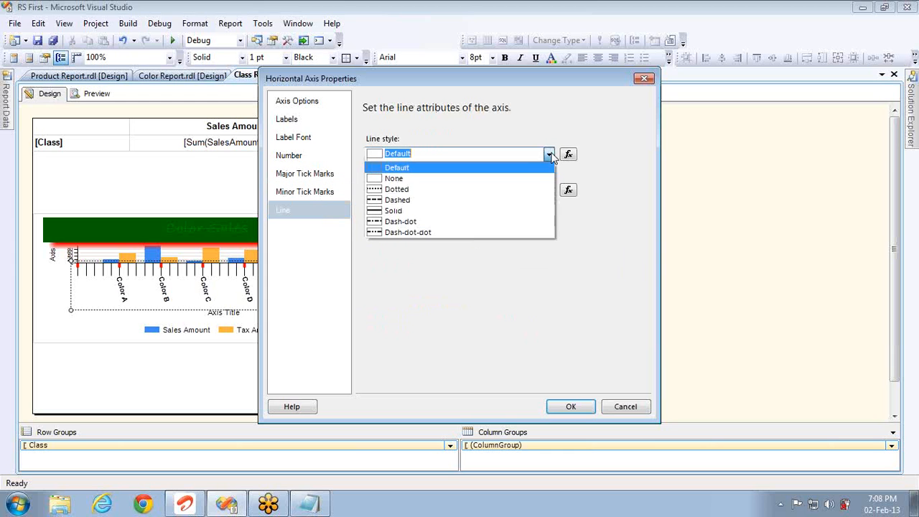
pyautogui.click(404, 200)
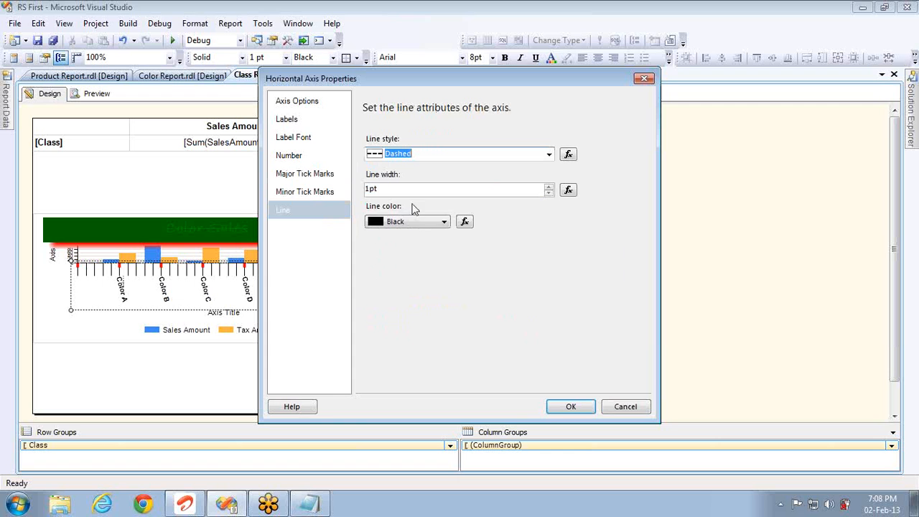
pyautogui.click(549, 186)
pyautogui.click(549, 187)
pyautogui.click(548, 188)
pyautogui.click(548, 187)
pyautogui.click(548, 187)
pyautogui.click(548, 188)
pyautogui.click(548, 187)
pyautogui.click(549, 188)
pyautogui.click(548, 187)
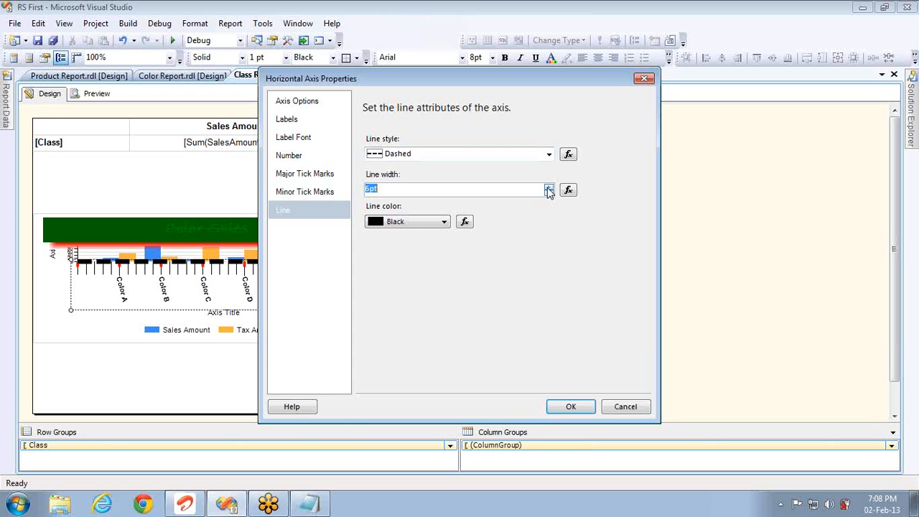
pyautogui.click(422, 223)
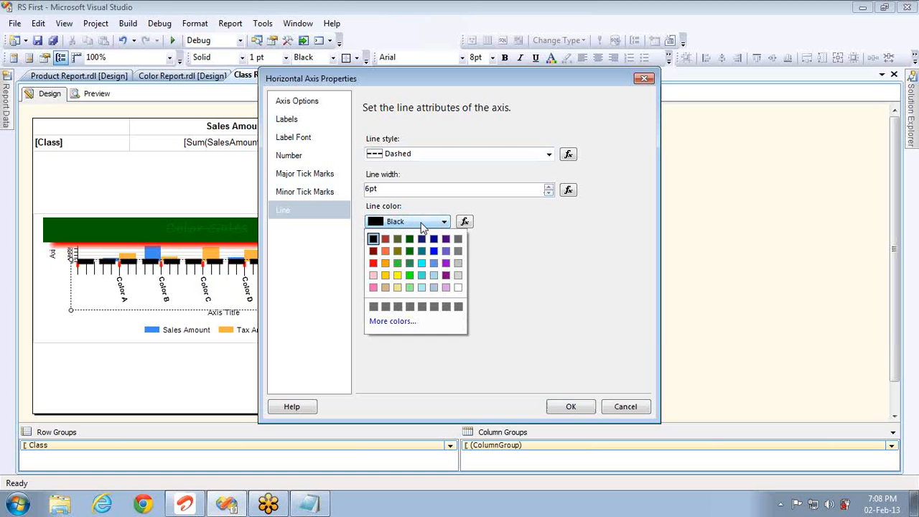
pyautogui.click(622, 406)
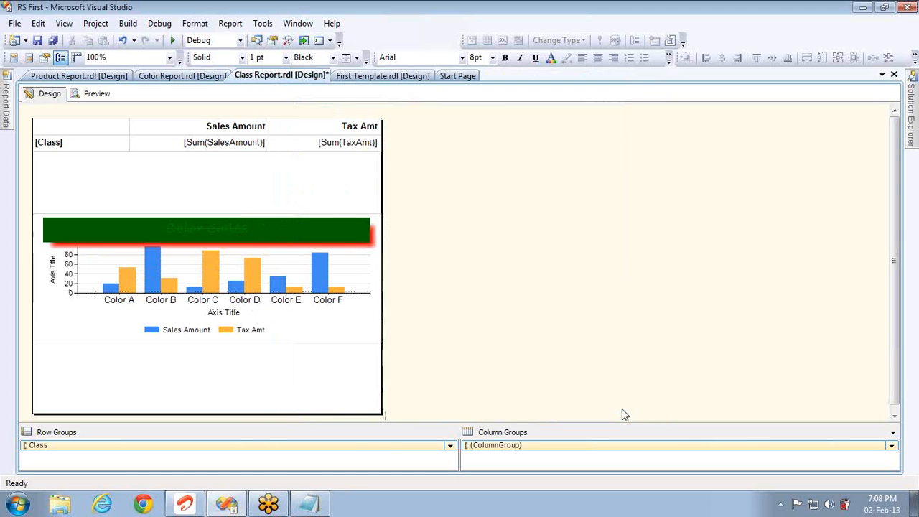
# - Open the vertical axis properties and review the minimum and maximum range options
pyautogui.click(72, 282)
pyautogui.click(72, 281)
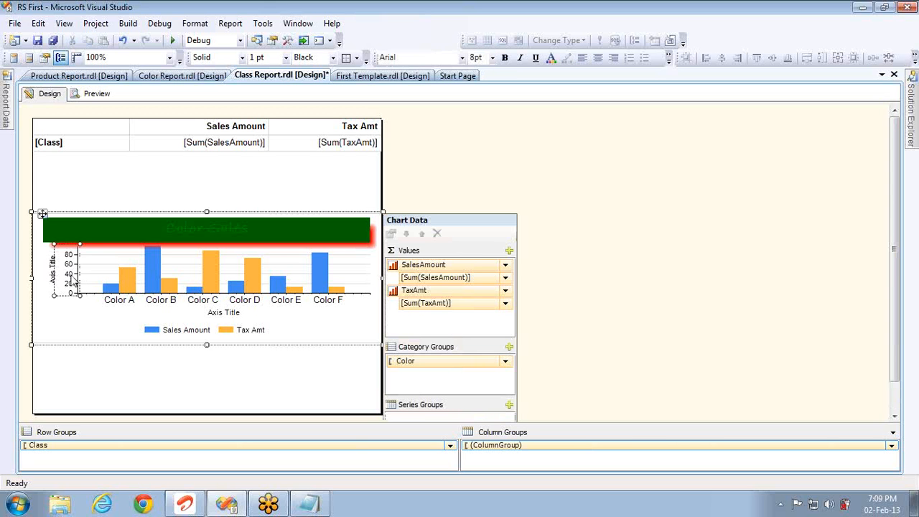
pyautogui.rightClick(72, 281)
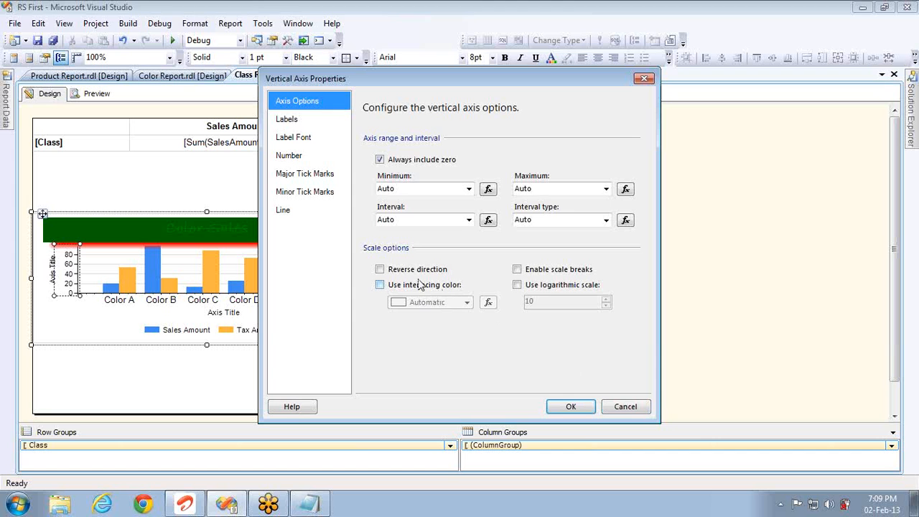
pyautogui.click(468, 189)
pyautogui.click(469, 188)
pyautogui.click(606, 189)
pyautogui.click(606, 188)
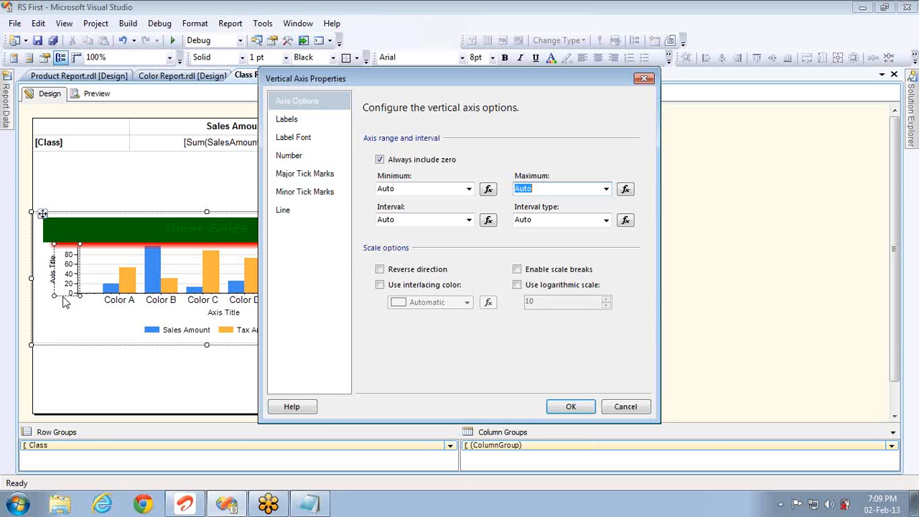
# - Try reverse direction, scale breaks and interlacing color on the vertical axis, and turn each option off again
pyautogui.click(381, 270)
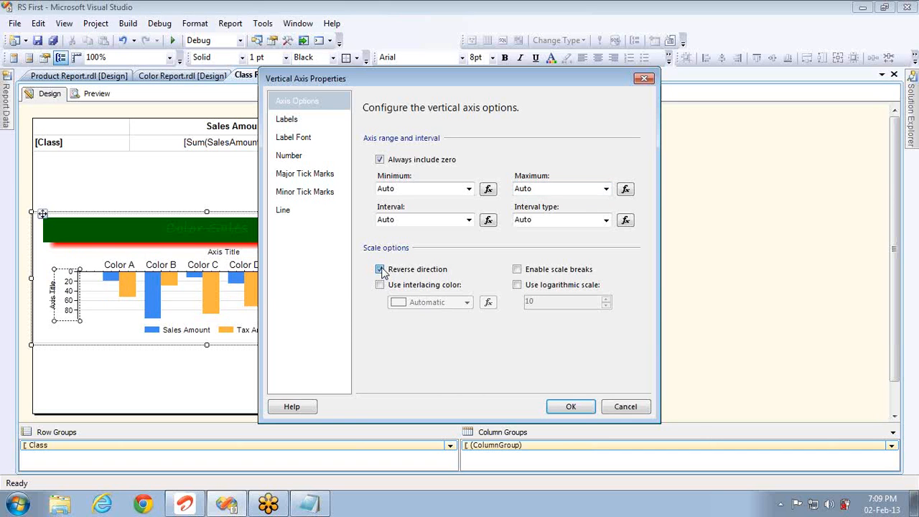
pyautogui.click(381, 270)
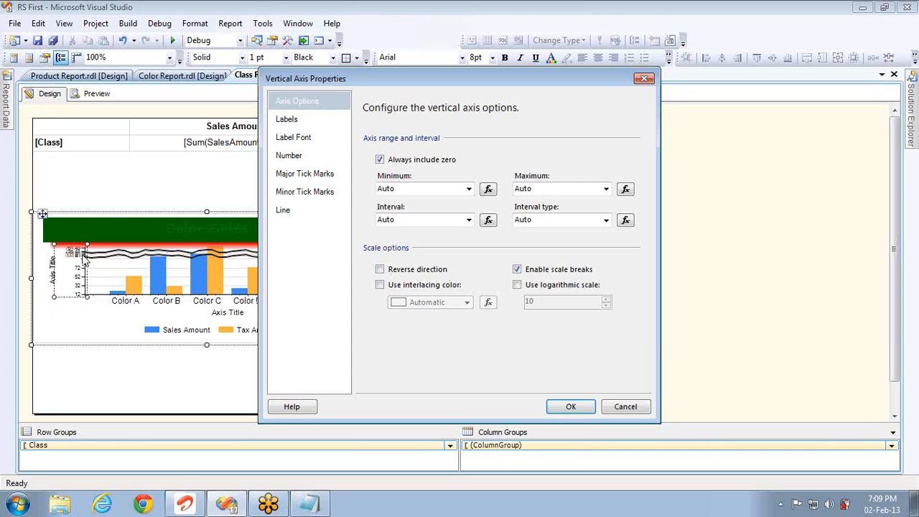
pyautogui.click(380, 285)
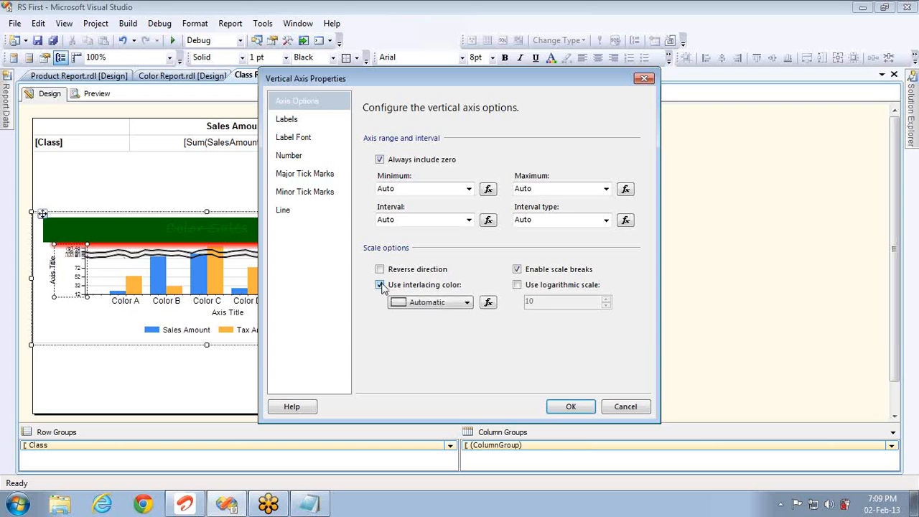
pyautogui.click(517, 269)
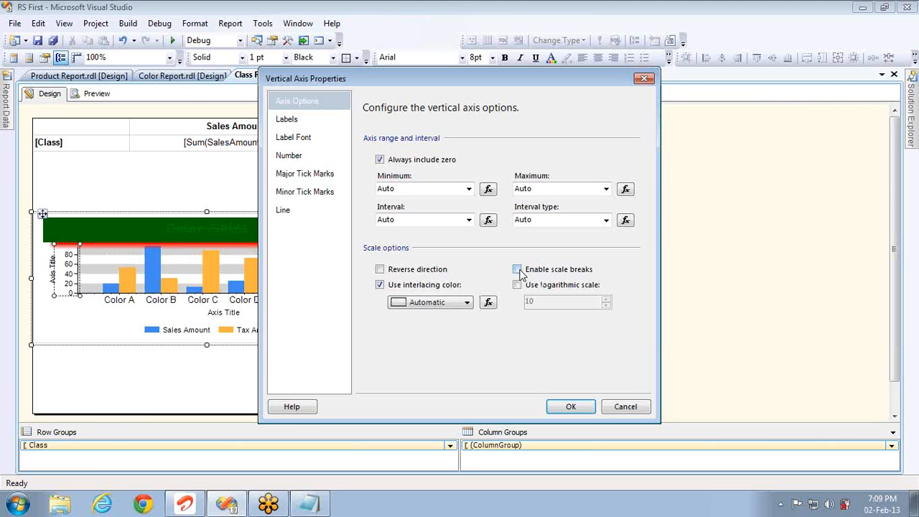
pyautogui.click(379, 284)
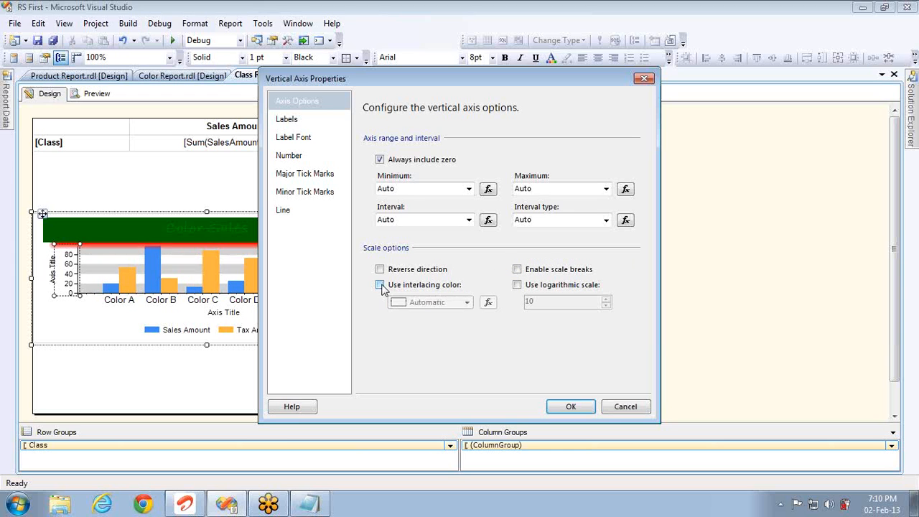
# - Try a logarithmic scale on the vertical axis, raise its base to 36, and turn the scale off
pyautogui.click(517, 286)
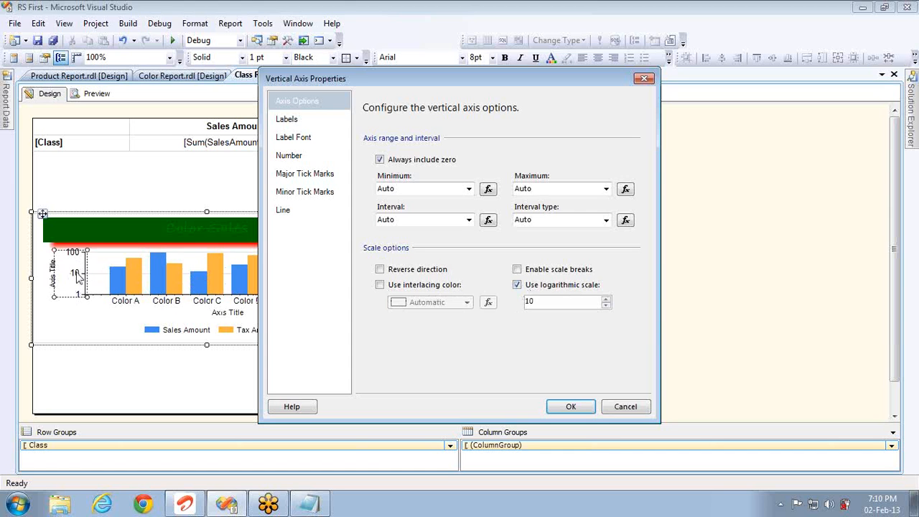
pyautogui.click(518, 285)
pyautogui.click(518, 285)
pyautogui.click(606, 300)
pyautogui.click(605, 300)
pyautogui.click(606, 300)
pyautogui.click(606, 300)
pyautogui.click(606, 300)
pyautogui.click(605, 300)
pyautogui.click(606, 300)
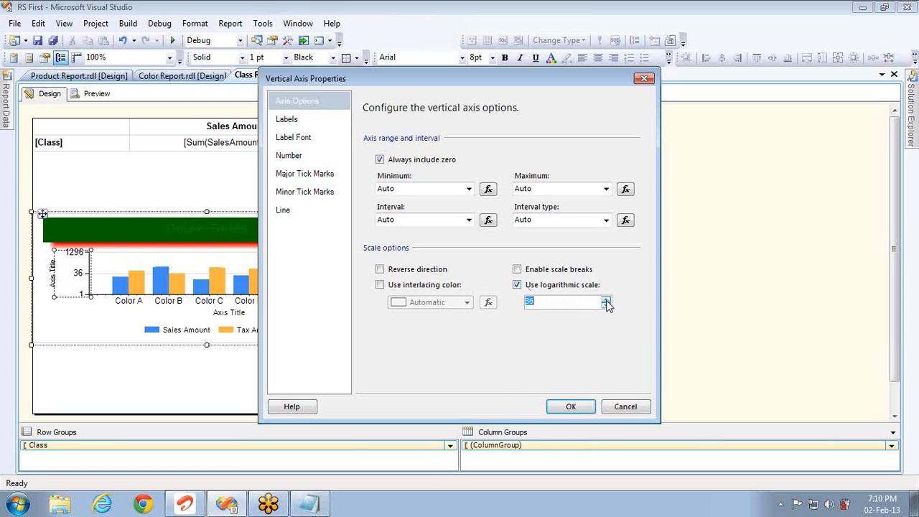
pyautogui.click(518, 285)
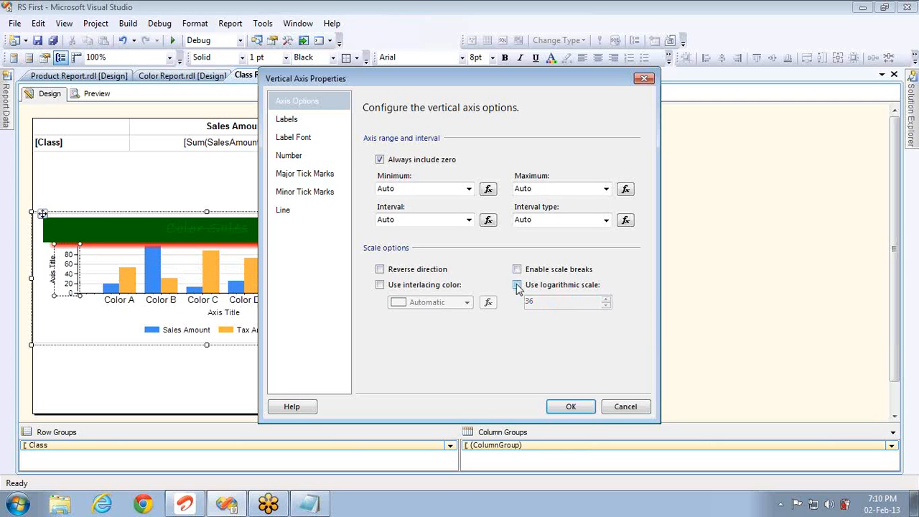
# - Review the vertical axis's label, label font, number and major tick mark settings, and close the properties without saving
pyautogui.click(303, 123)
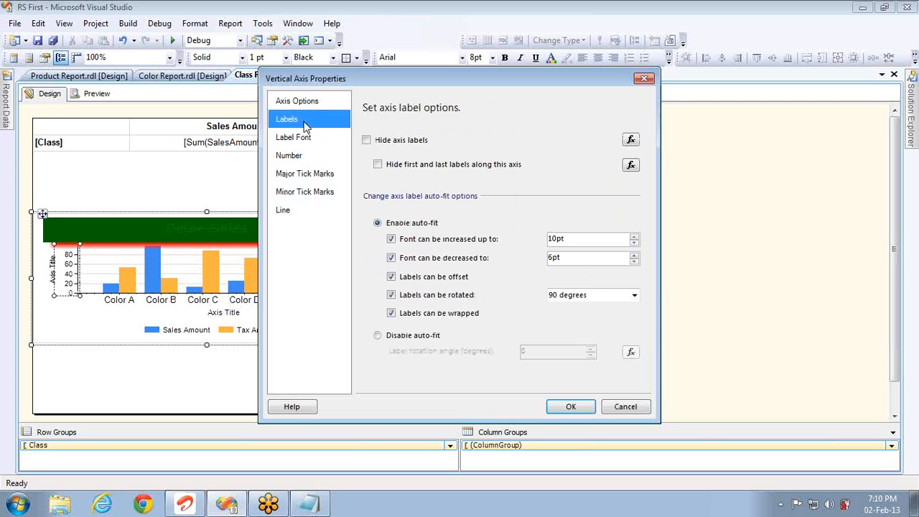
pyautogui.click(300, 136)
pyautogui.click(304, 155)
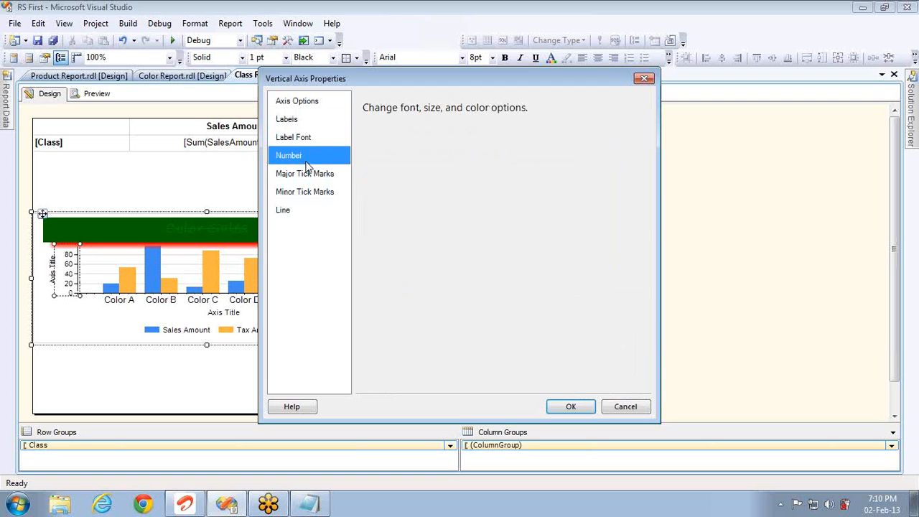
pyautogui.click(314, 179)
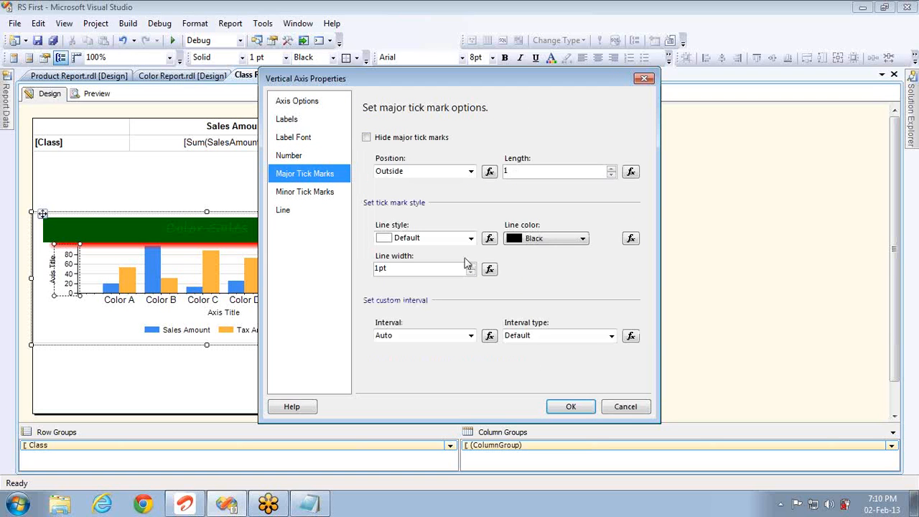
pyautogui.click(623, 407)
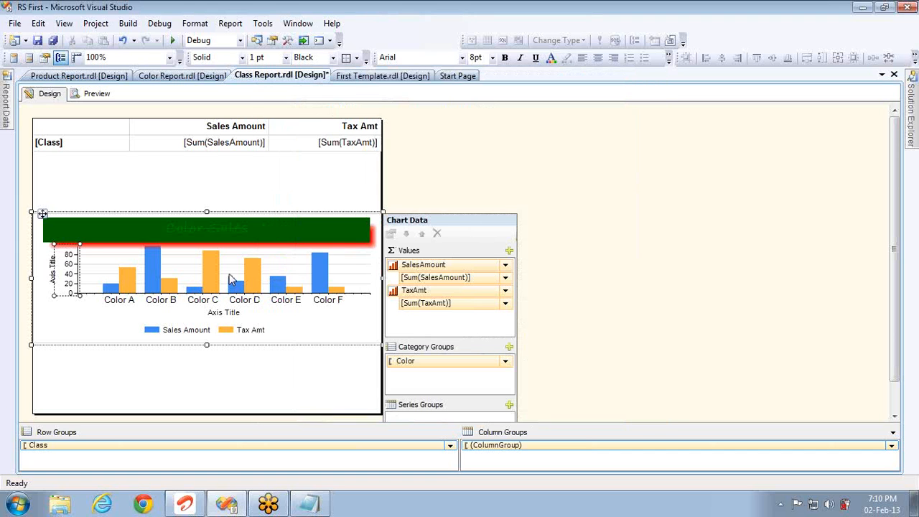
# - Try Dotted major gridlines 4pt wide on the chart, and discard the gridline changes
pyautogui.rightClick(229, 277)
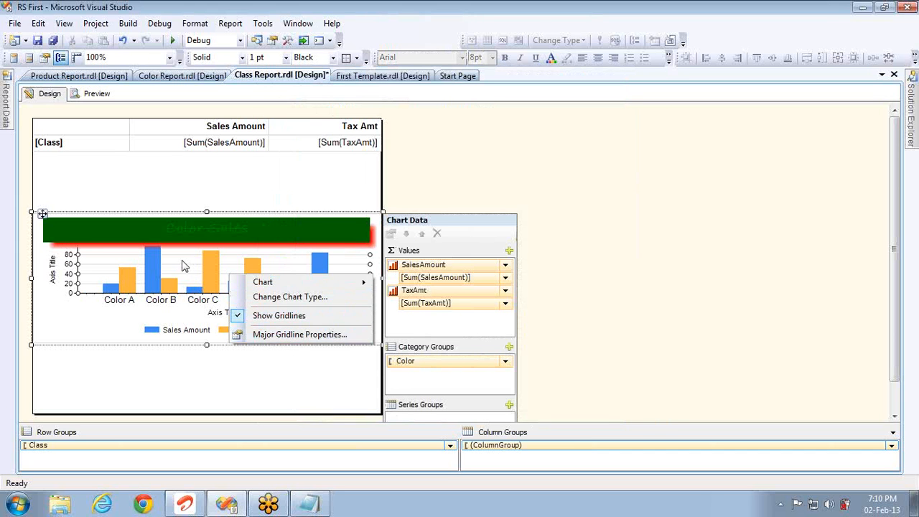
pyautogui.click(280, 335)
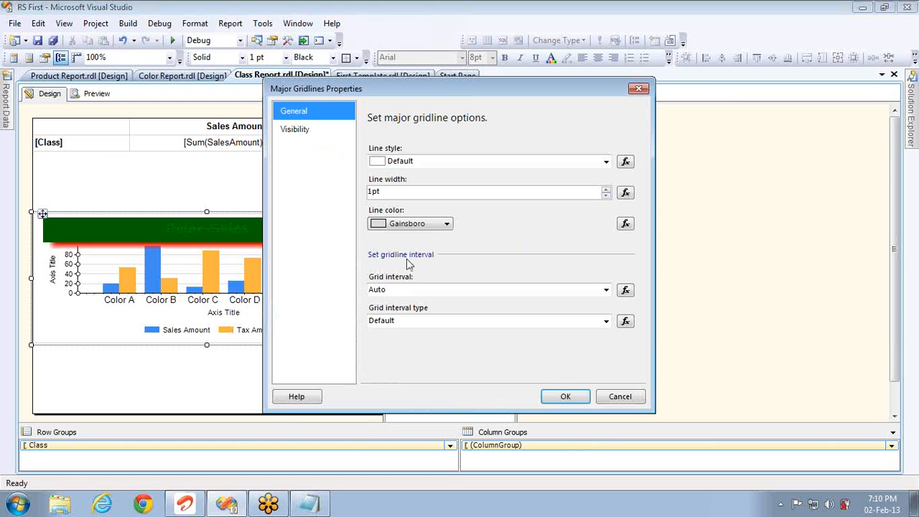
pyautogui.click(607, 167)
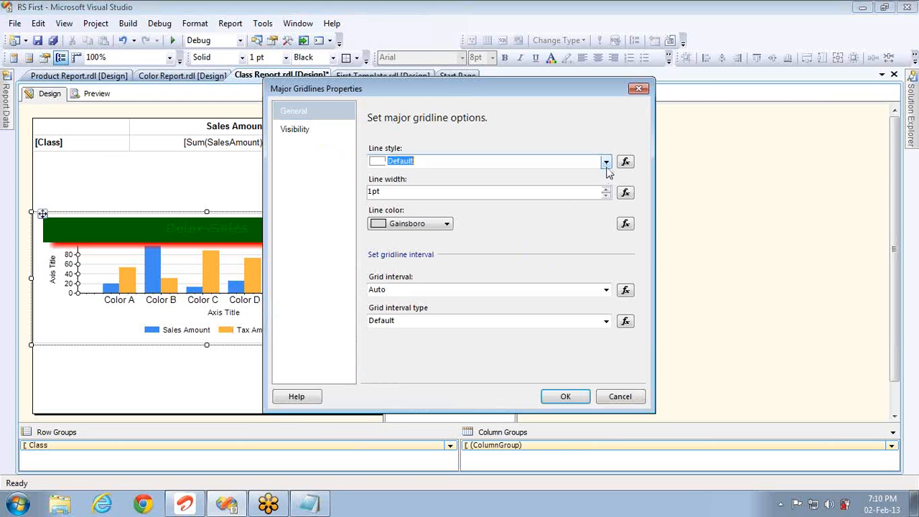
pyautogui.click(425, 195)
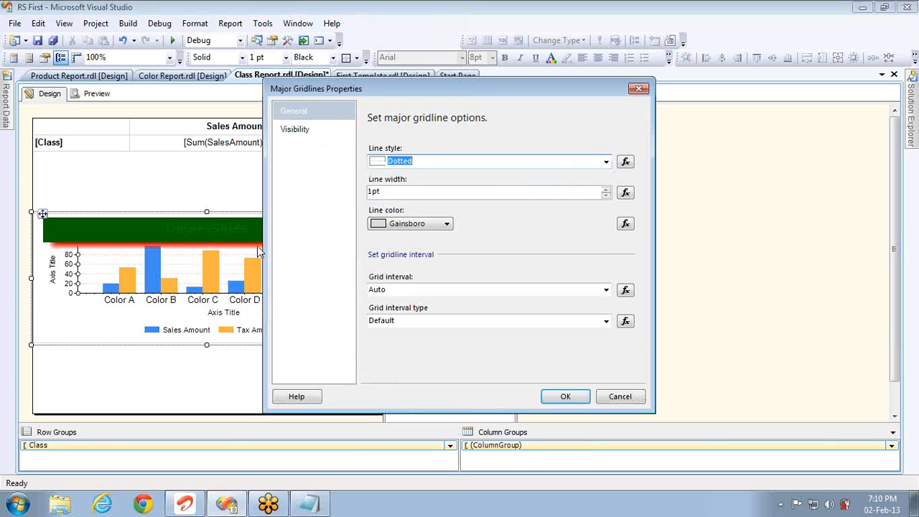
pyautogui.click(605, 190)
pyautogui.click(605, 190)
pyautogui.click(606, 190)
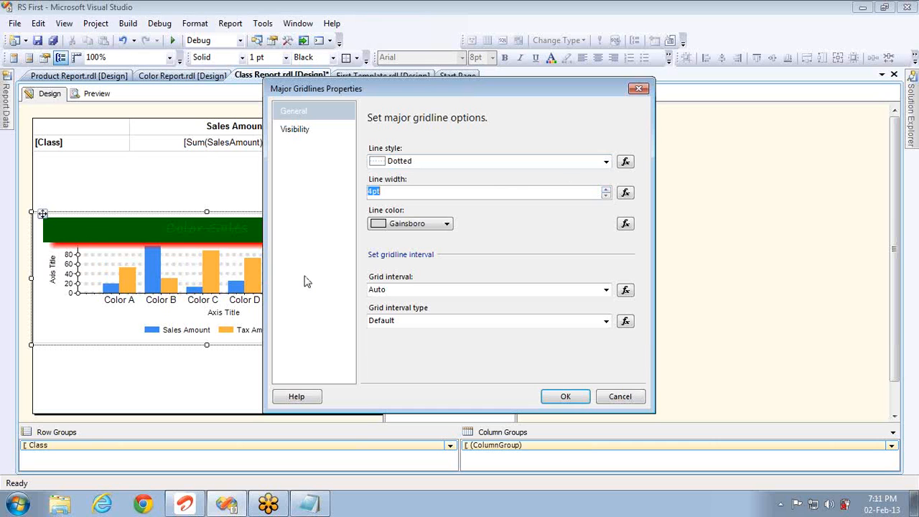
pyautogui.click(604, 397)
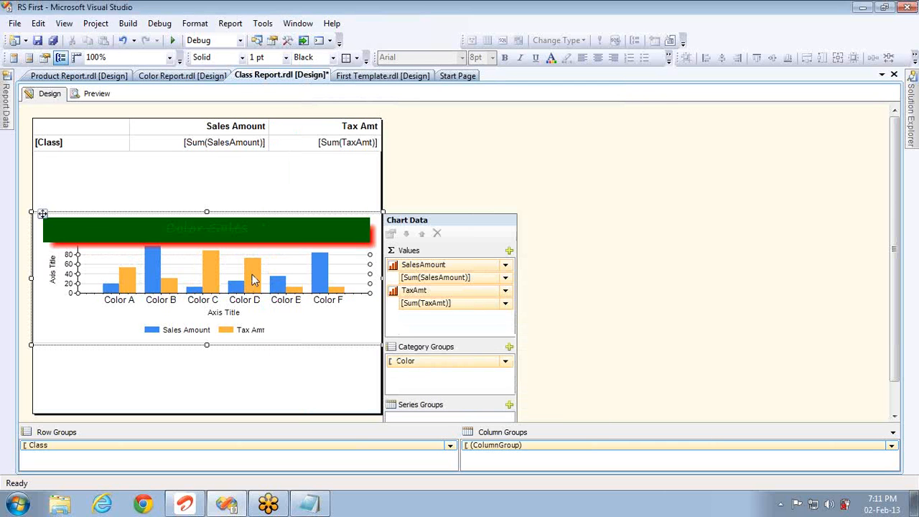
# - Set the TaxAmt series' tooltip to testing, and review the series' visibility and axis position settings
pyautogui.click(251, 280)
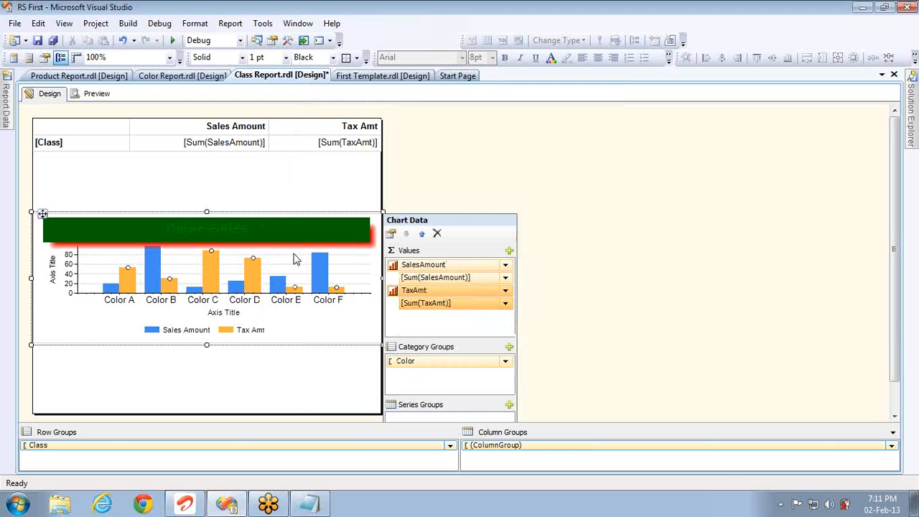
pyautogui.rightClick(252, 271)
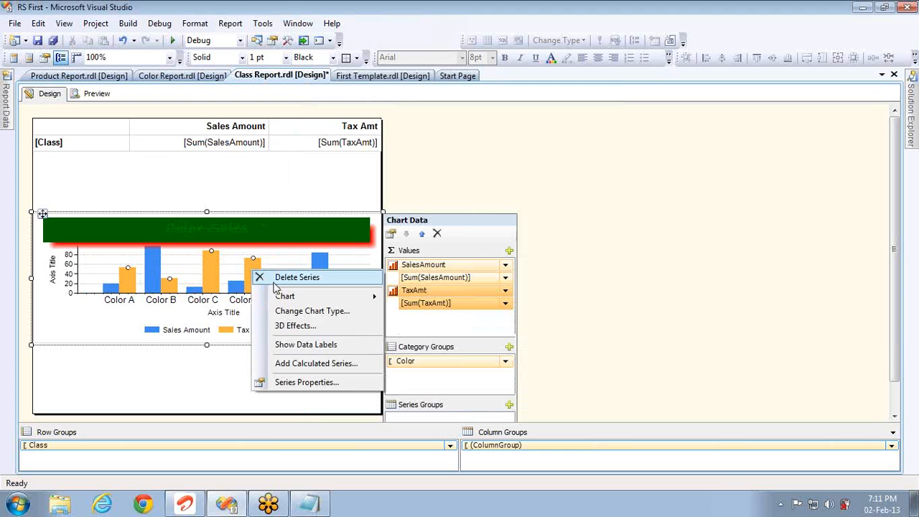
pyautogui.click(288, 384)
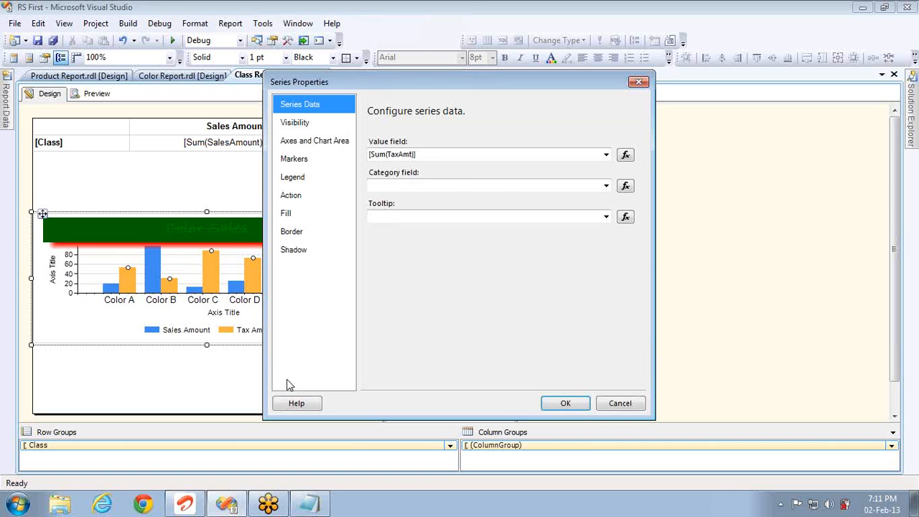
pyautogui.click(404, 186)
pyautogui.click(392, 216)
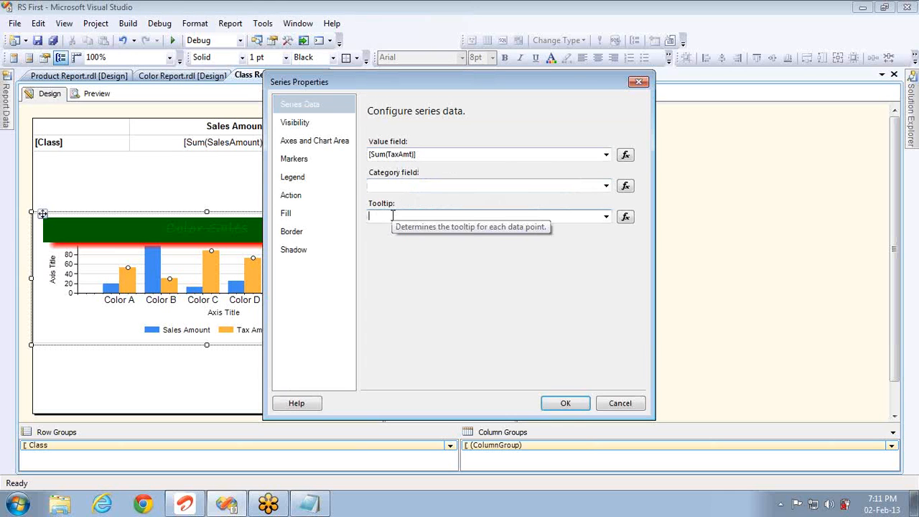
pyautogui.click(313, 123)
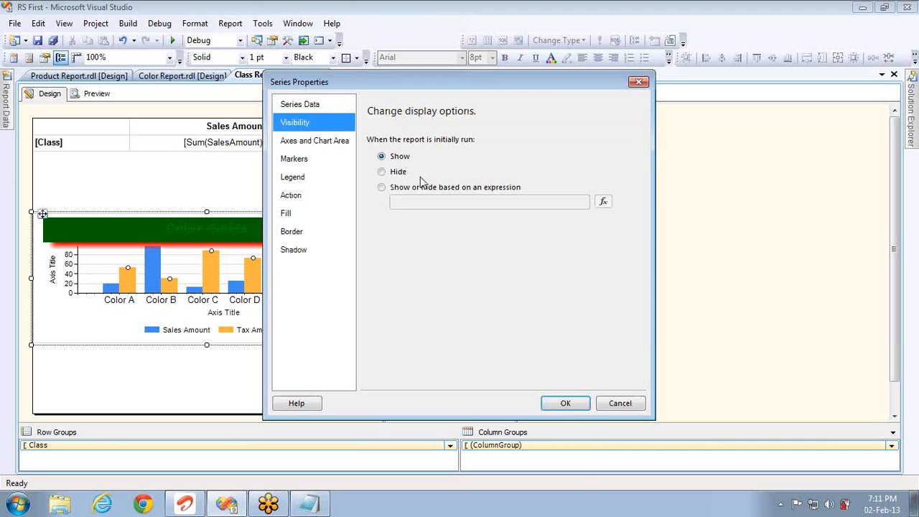
pyautogui.click(328, 142)
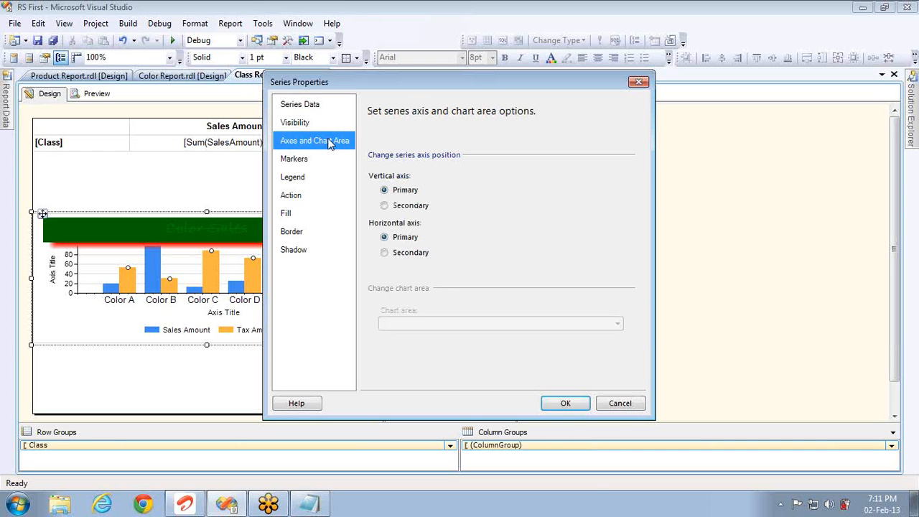
# - Set the TaxAmt series' marker type to Triangle after trying Square, and preview the report
pyautogui.click(316, 159)
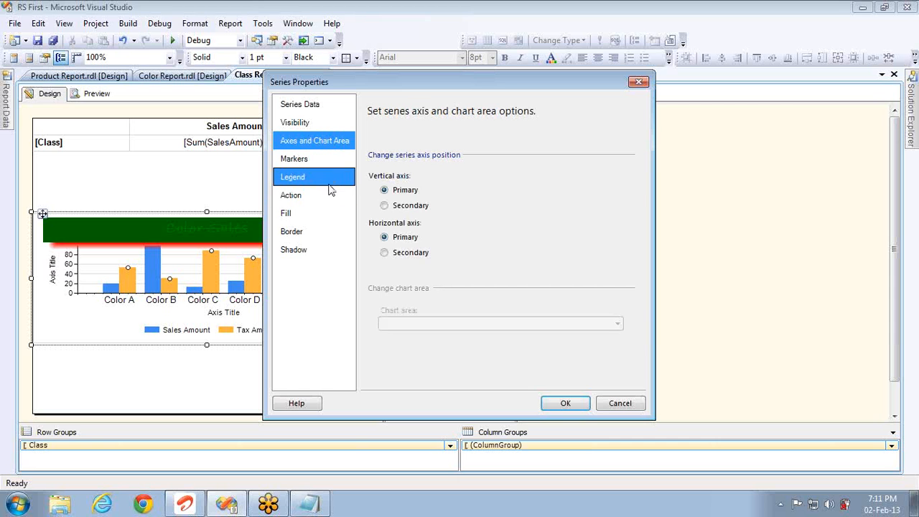
pyautogui.click(318, 163)
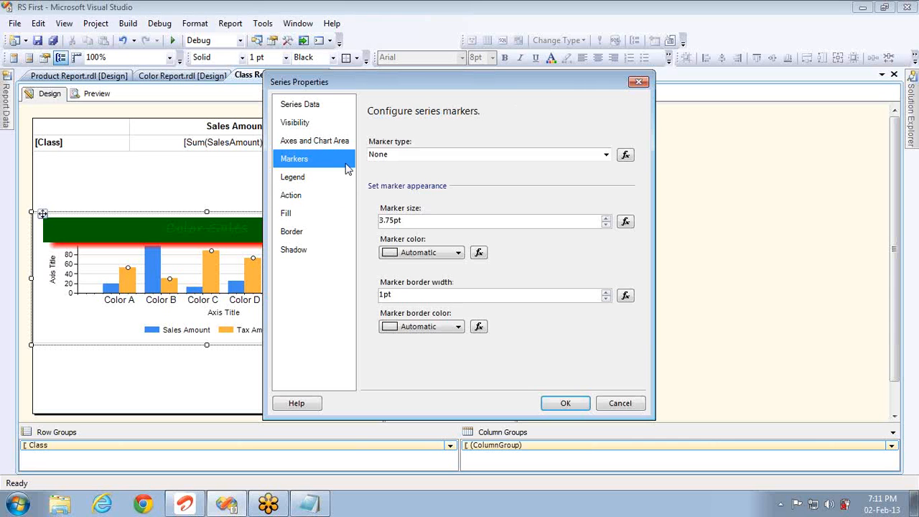
pyautogui.click(606, 155)
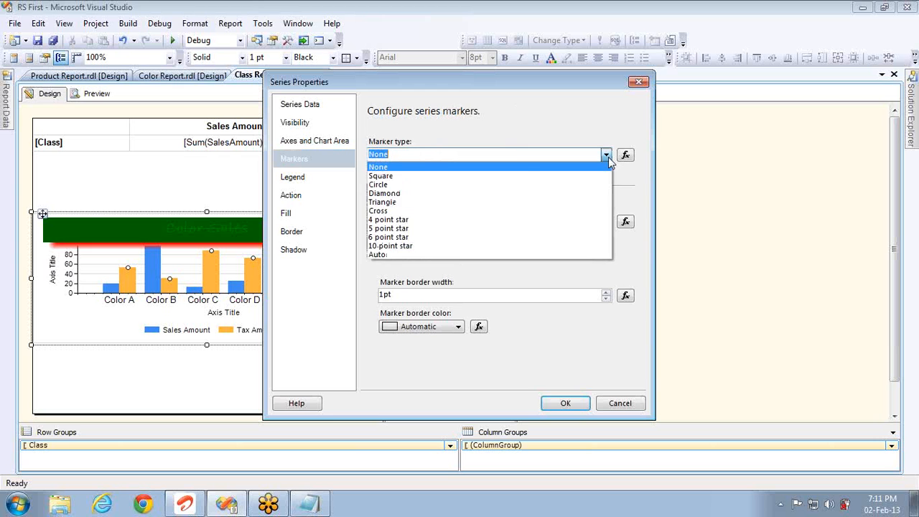
pyautogui.click(447, 179)
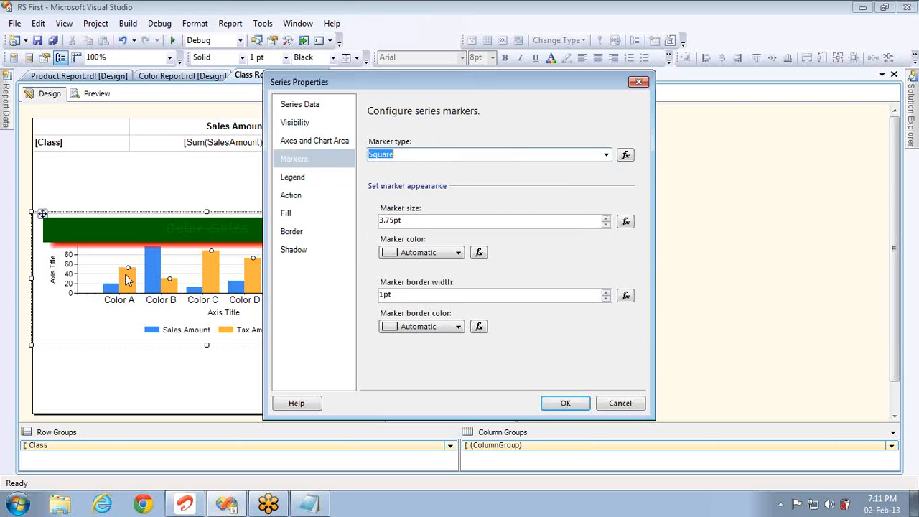
pyautogui.click(607, 156)
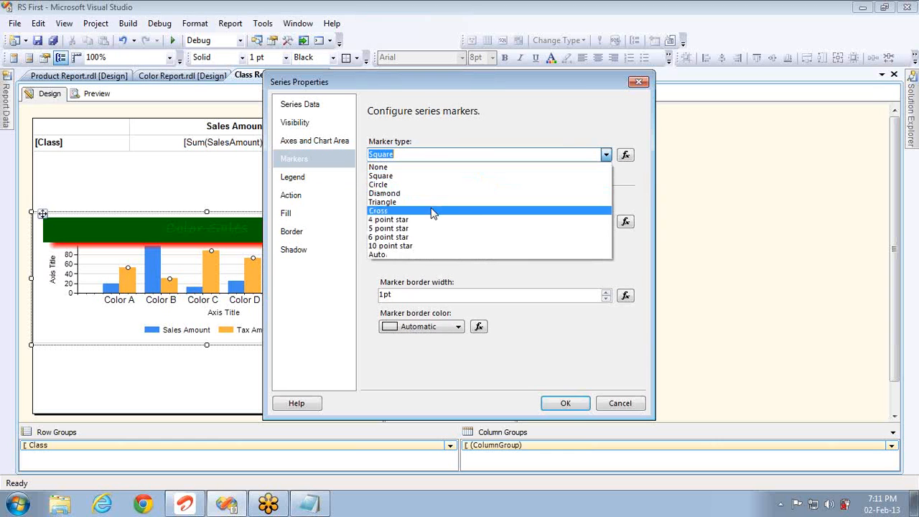
pyautogui.click(421, 203)
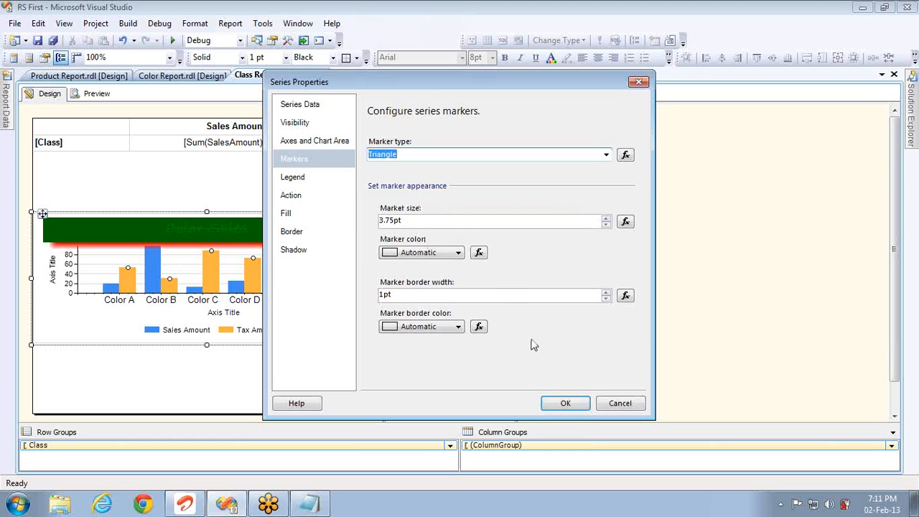
pyautogui.click(561, 403)
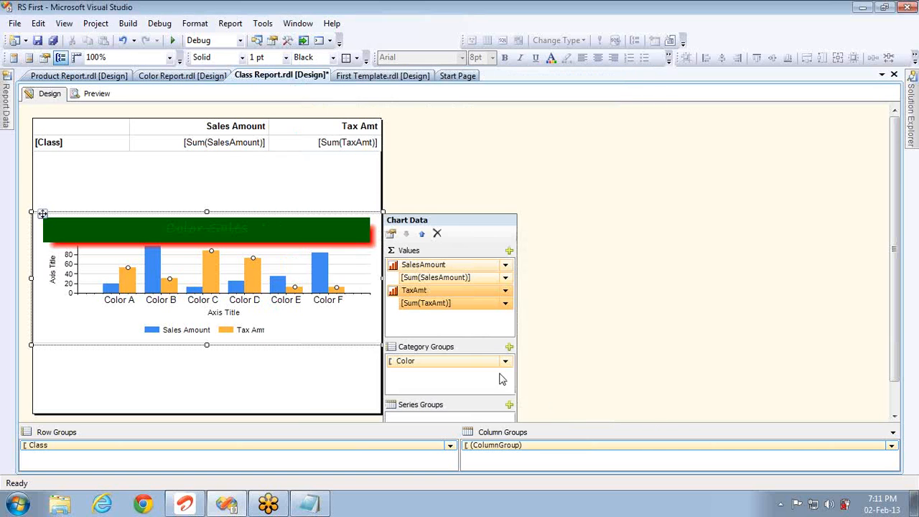
pyautogui.click(97, 95)
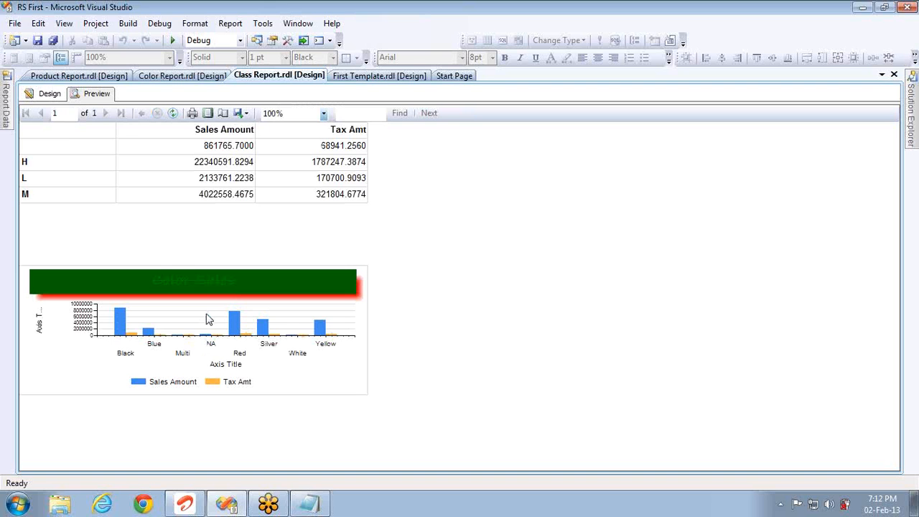
# - Return to the report design and show data labels on the TaxAmt series
pyautogui.click(50, 95)
pyautogui.rightClick(255, 273)
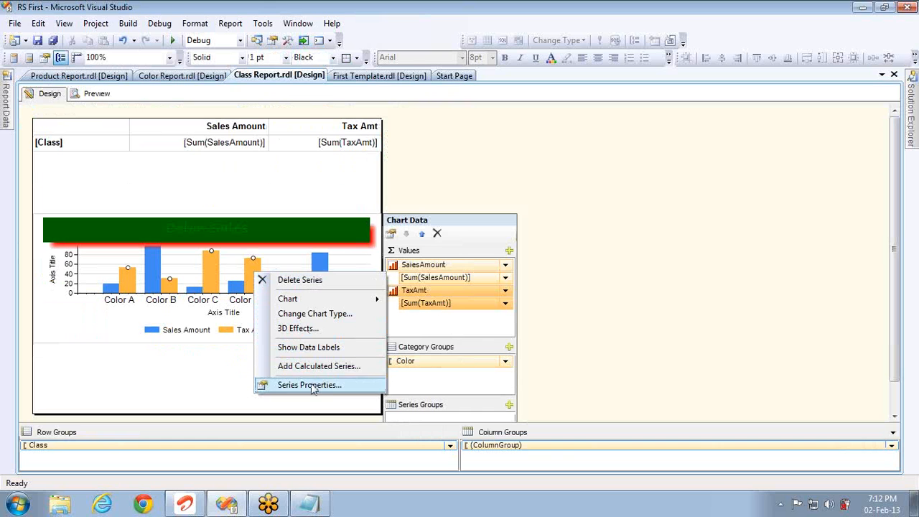
pyautogui.click(309, 348)
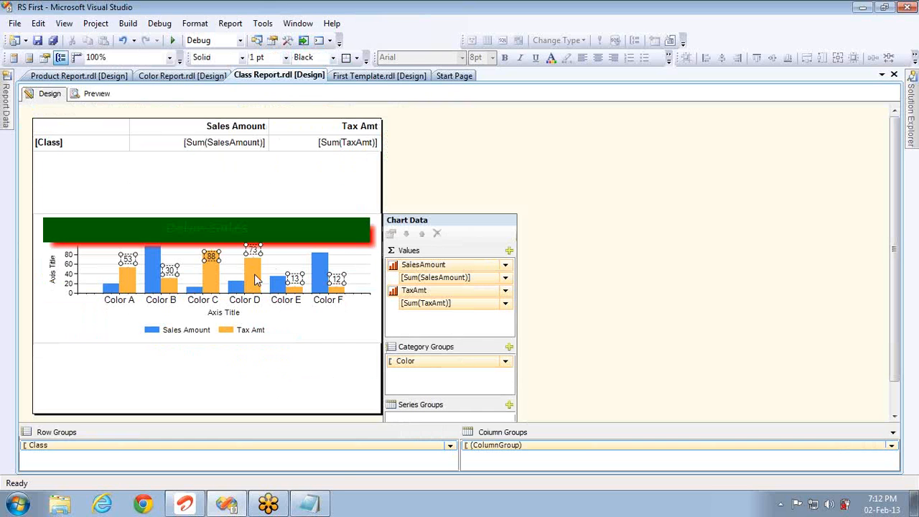
# - Format the TaxAmt series' markers with Red color, a 6pt border width and a Green border color
pyautogui.rightClick(255, 278)
pyautogui.click(297, 391)
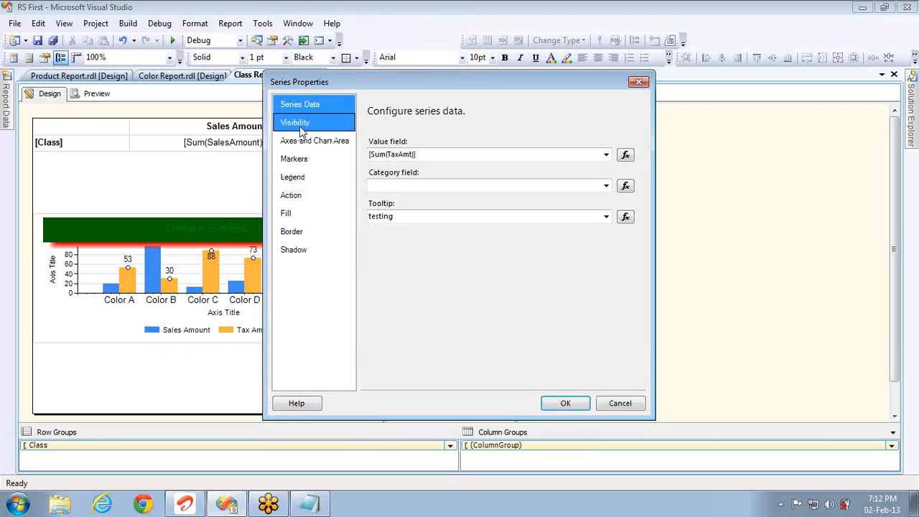
pyautogui.click(300, 160)
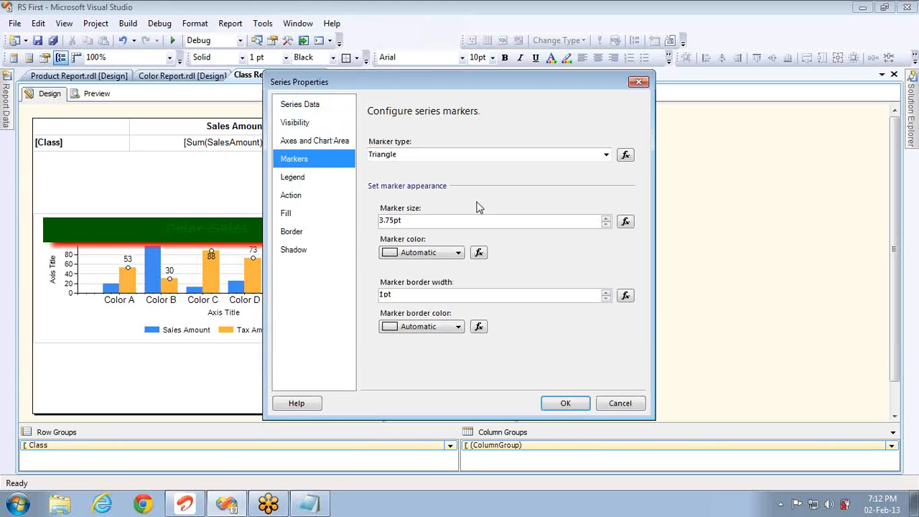
pyautogui.click(449, 253)
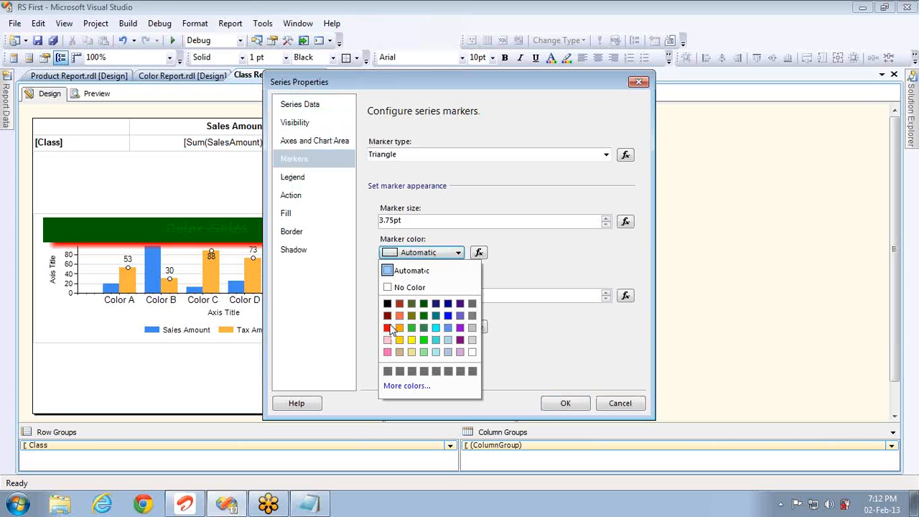
pyautogui.click(387, 327)
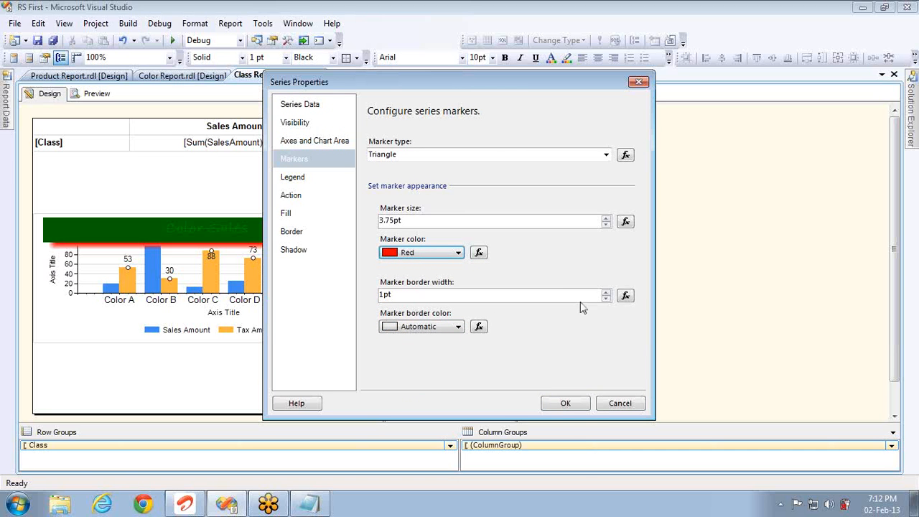
pyautogui.click(605, 293)
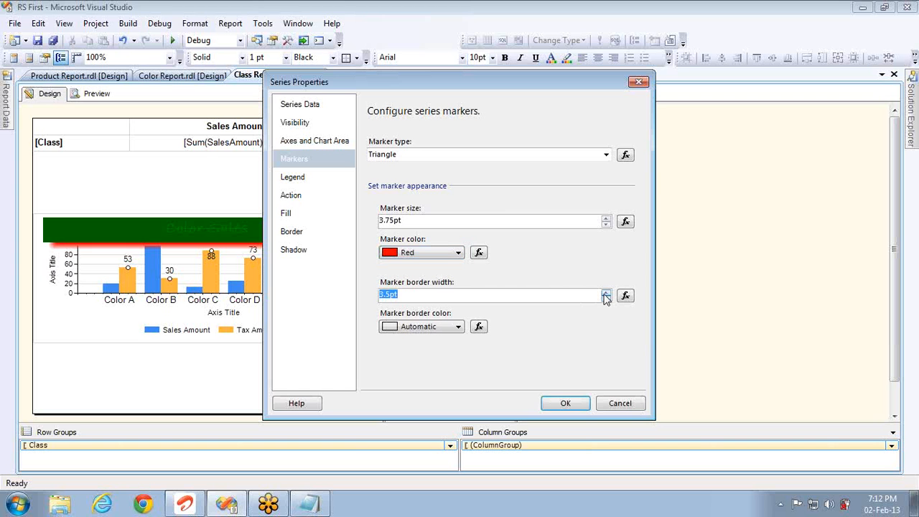
pyautogui.click(443, 328)
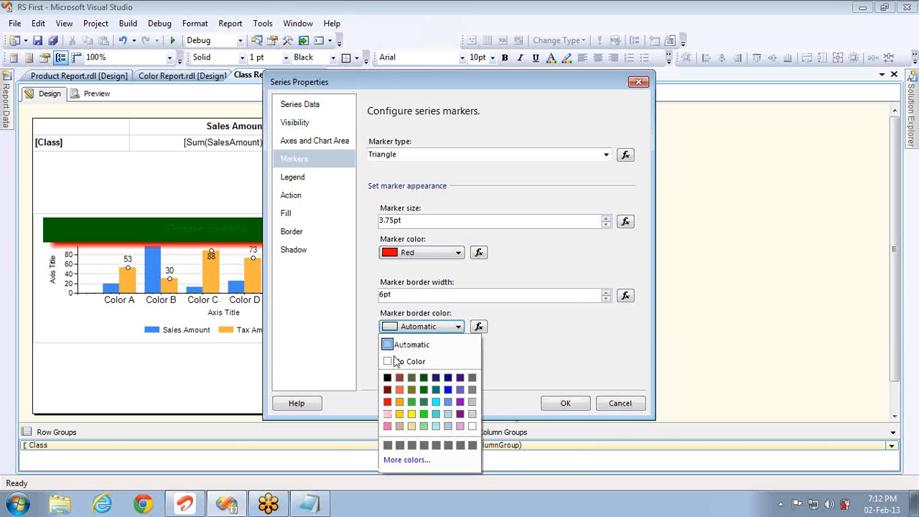
pyautogui.click(423, 390)
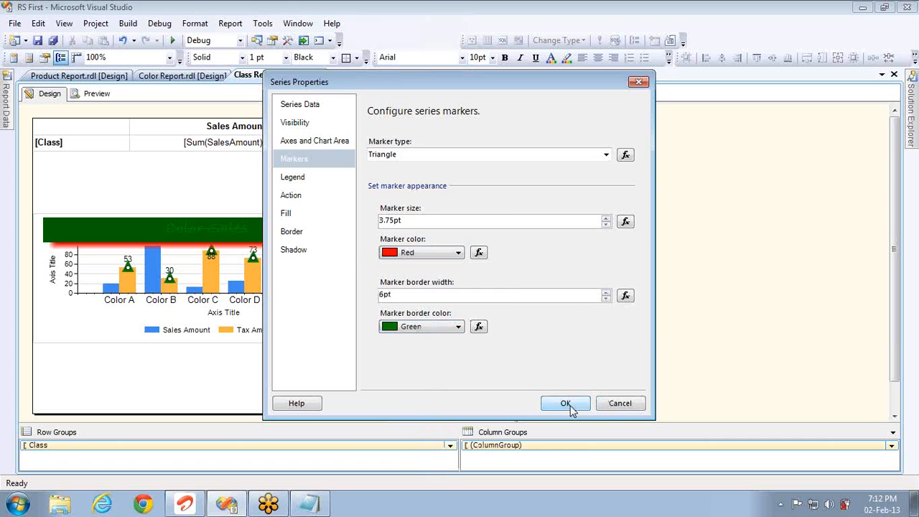
pyautogui.click(565, 403)
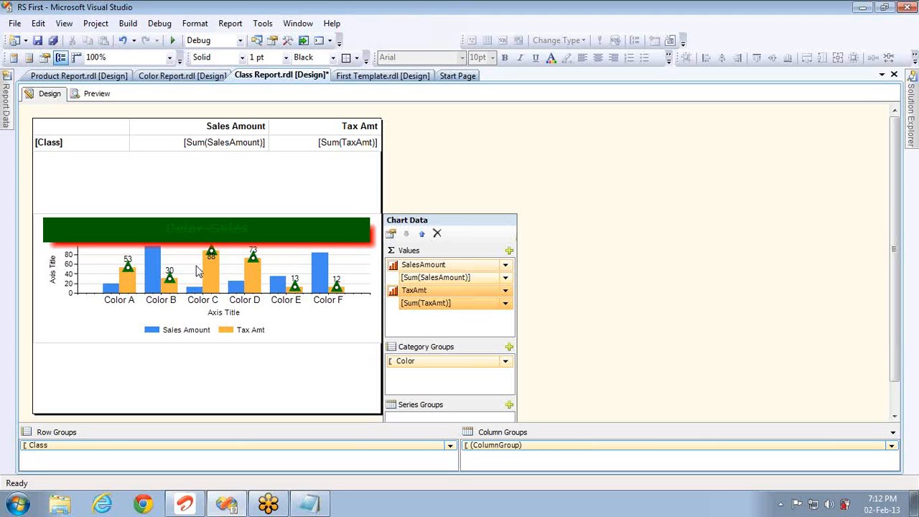
# - Show data labels on the SalesAmount series and check them in the report preview
pyautogui.click(235, 290)
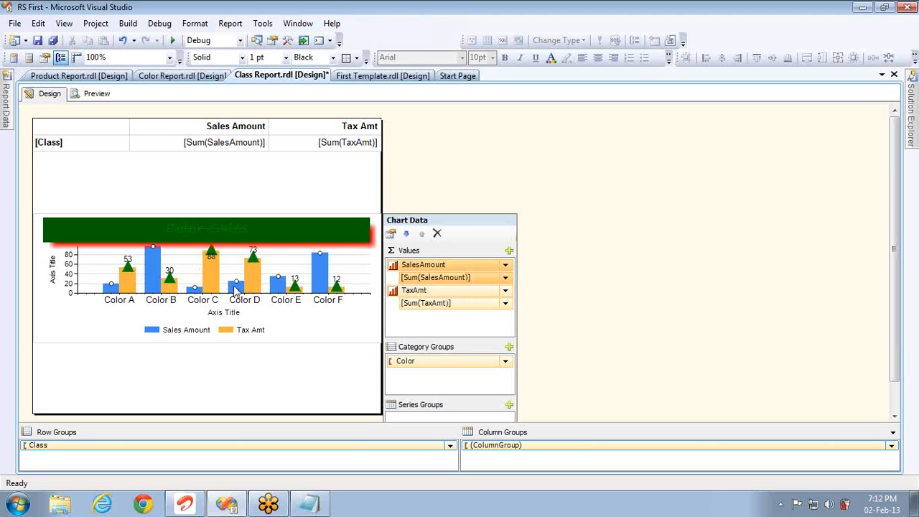
pyautogui.rightClick(235, 290)
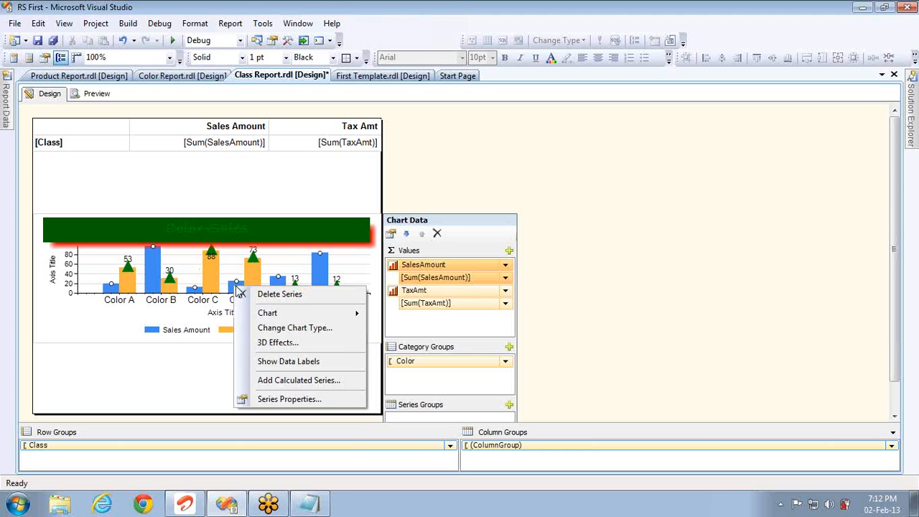
pyautogui.click(280, 362)
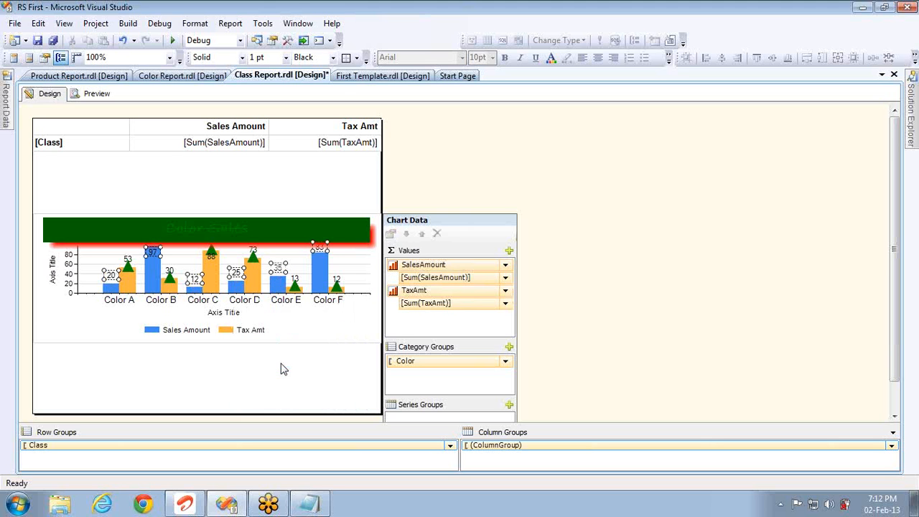
pyautogui.click(94, 94)
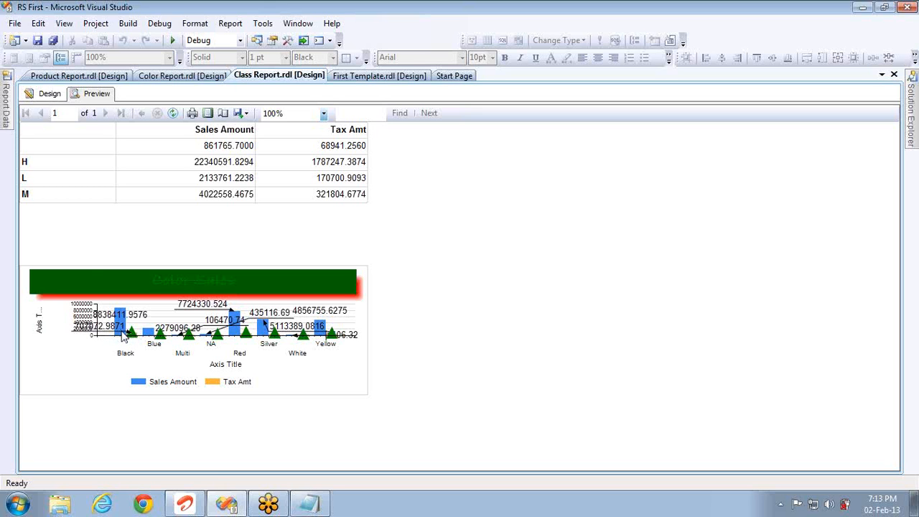
pyautogui.click(44, 93)
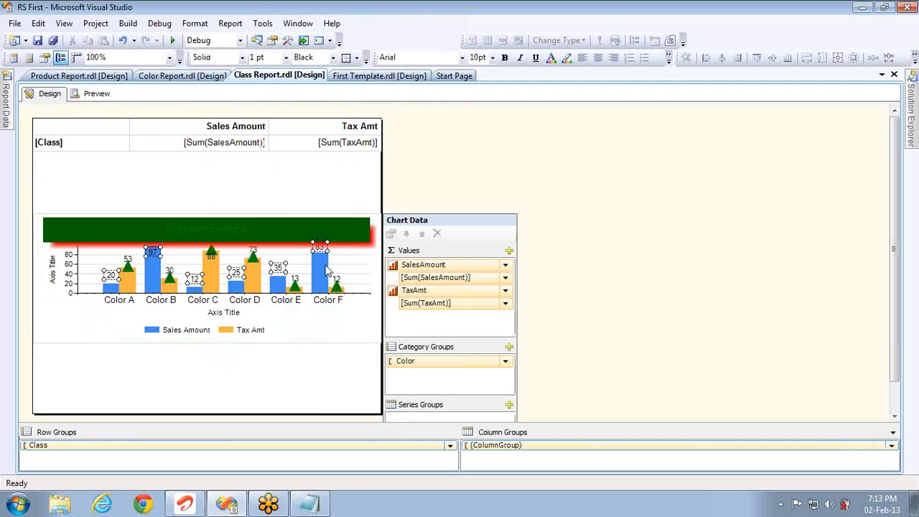
# - Turn off the data labels on both the SalesAmount and TaxAmt series
pyautogui.rightClick(322, 275)
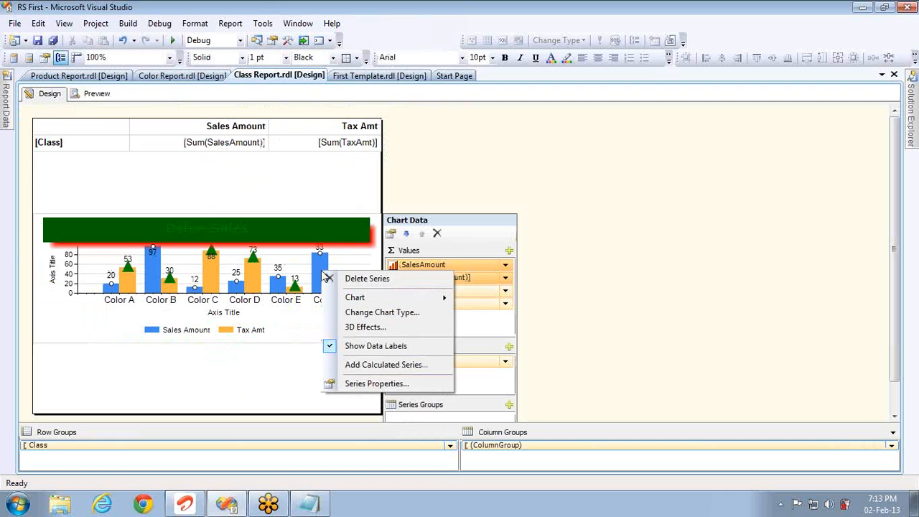
pyautogui.click(371, 348)
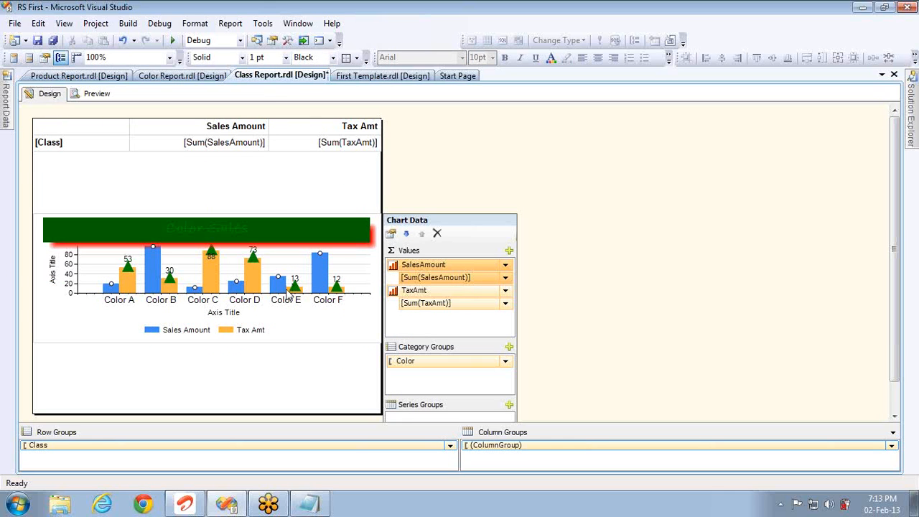
pyautogui.rightClick(253, 284)
pyautogui.click(296, 357)
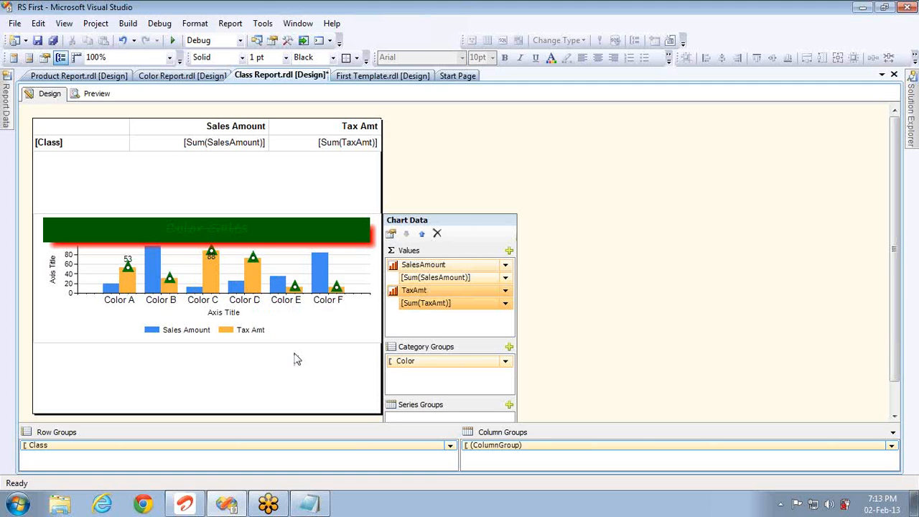
# - Open the TaxAmt series' properties and review its legend and action options
pyautogui.rightClick(253, 278)
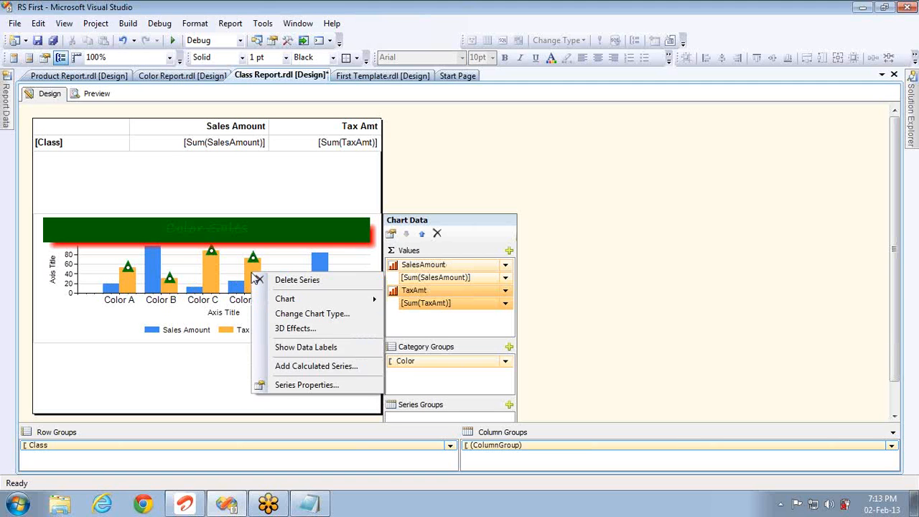
pyautogui.click(286, 385)
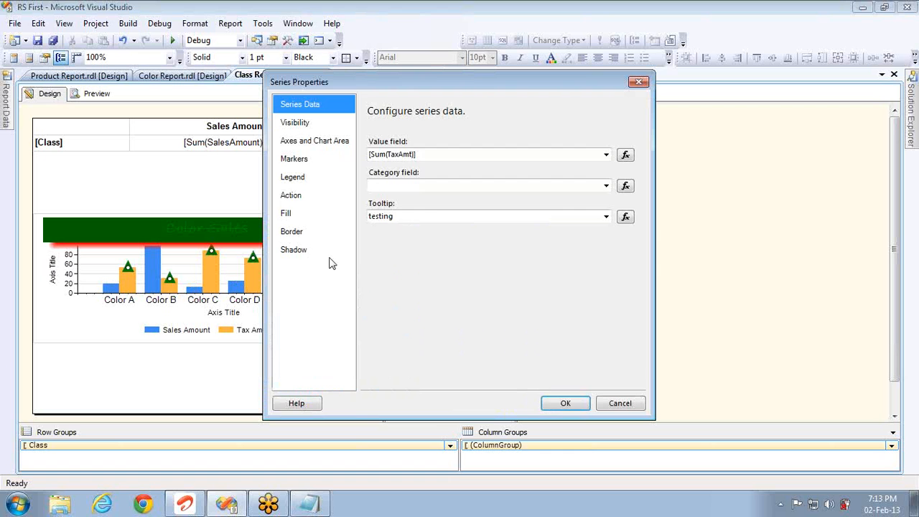
pyautogui.click(300, 181)
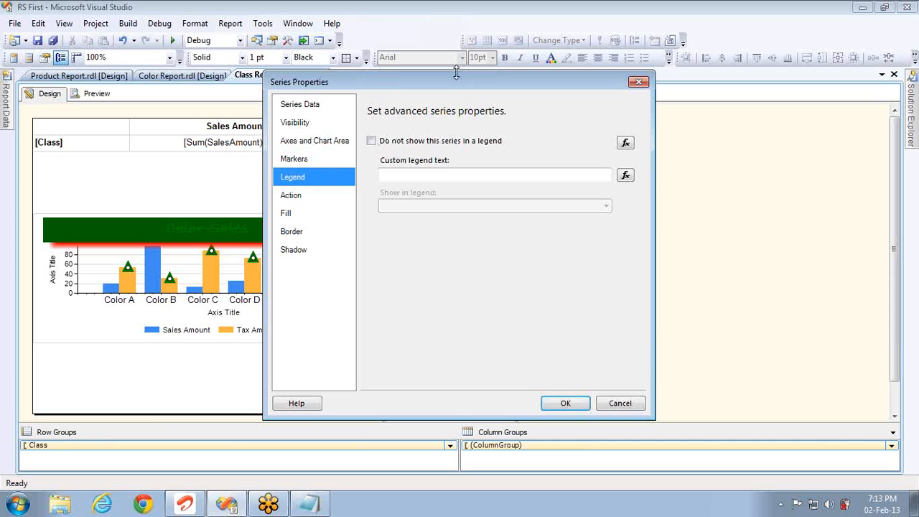
pyautogui.moveTo(455, 82); pyautogui.dragTo(635, 91)
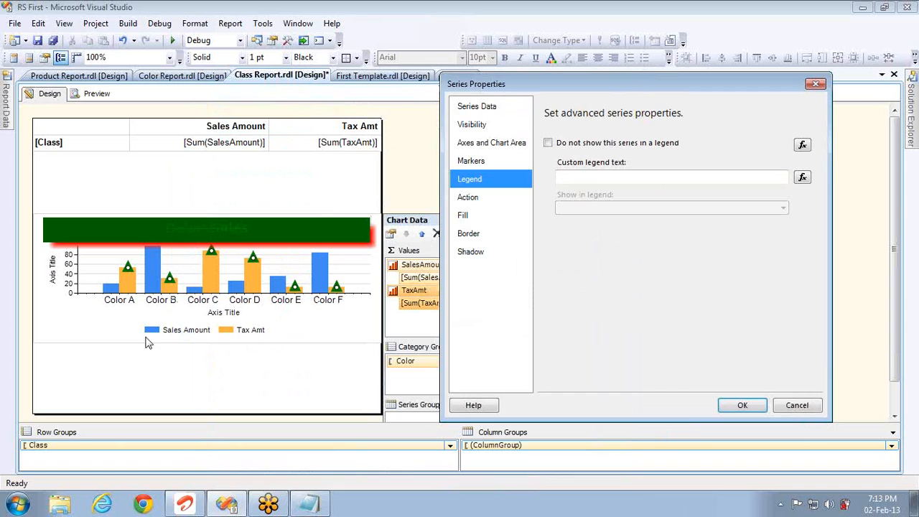
pyautogui.moveTo(536, 94); pyautogui.dragTo(363, 102)
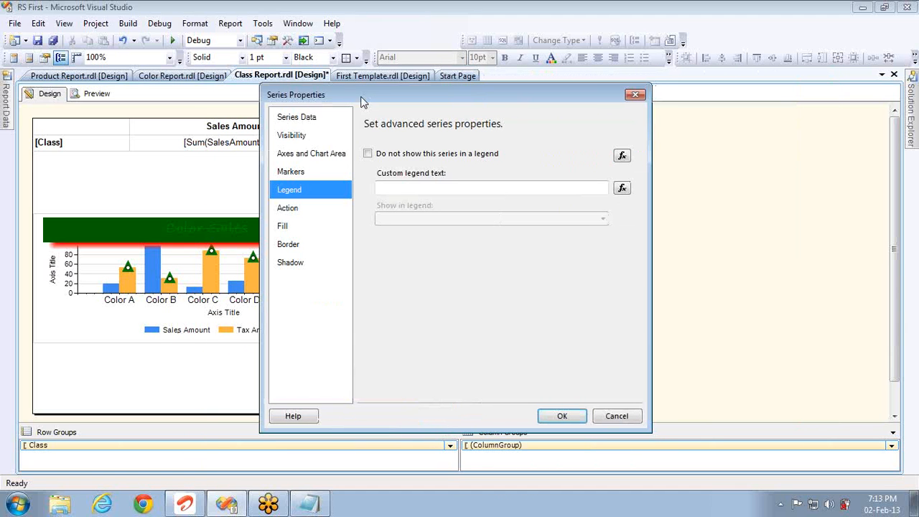
pyautogui.click(288, 209)
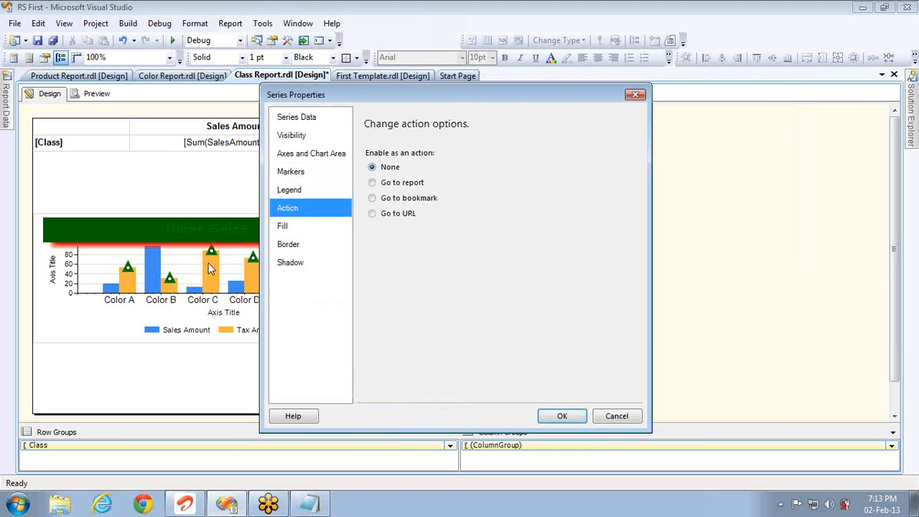
# - Give the TaxAmt series a Gradient fill with Lime Green as its color
pyautogui.click(304, 228)
pyautogui.click(401, 187)
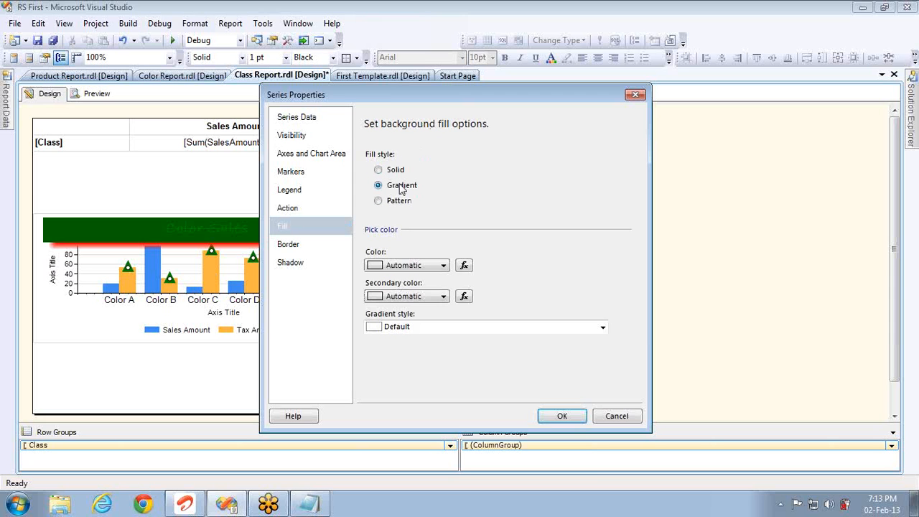
pyautogui.click(404, 267)
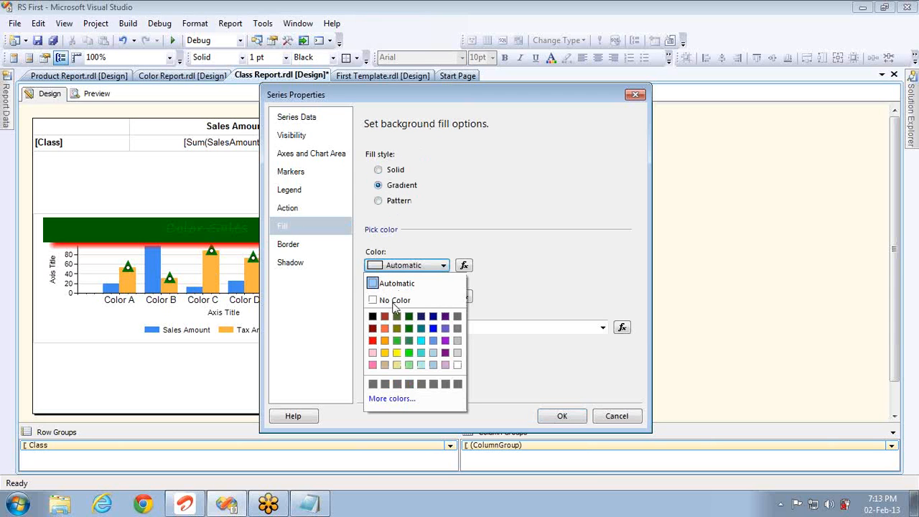
pyautogui.click(395, 342)
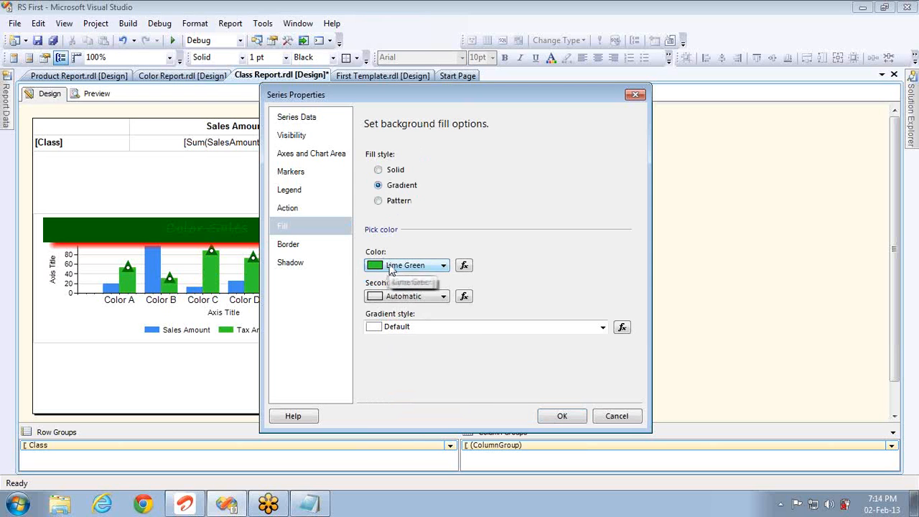
# - Try a Pattern fill on the TaxAmt series, inspect its color expression, and return the fill style to Gradient
pyautogui.click(394, 206)
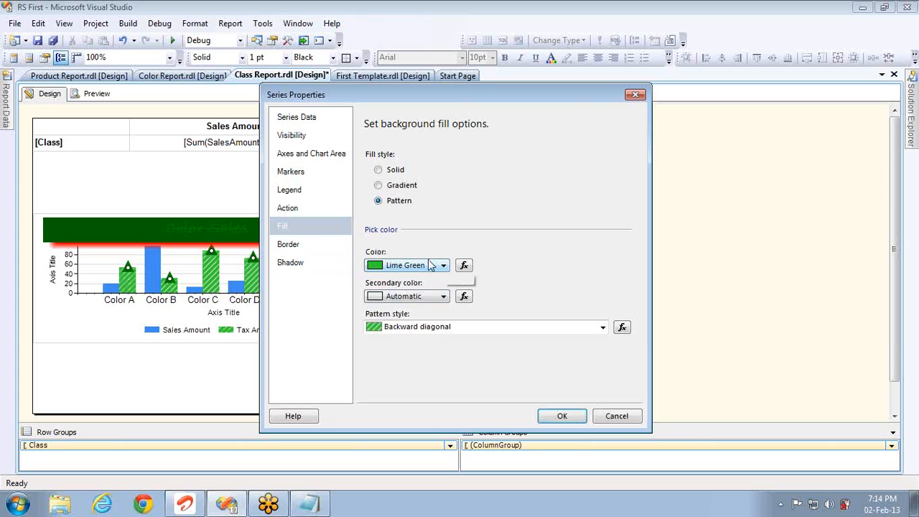
pyautogui.click(464, 267)
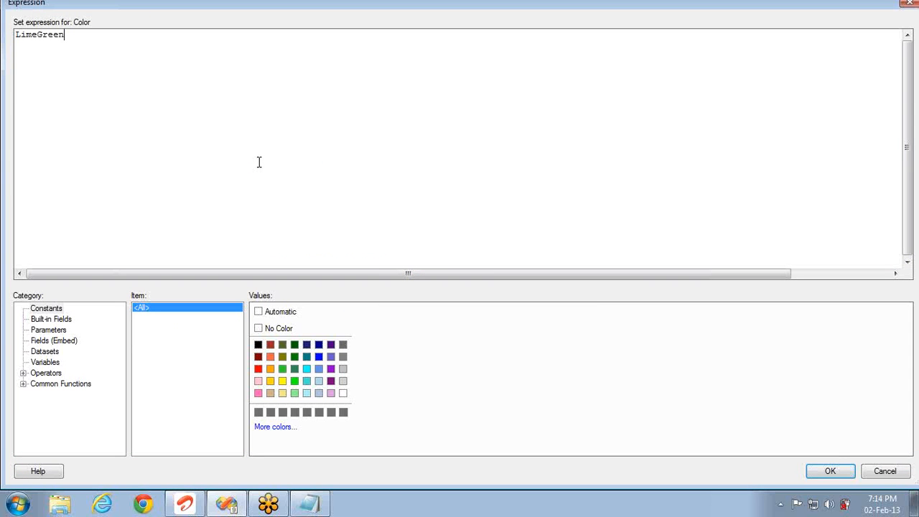
pyautogui.click(870, 475)
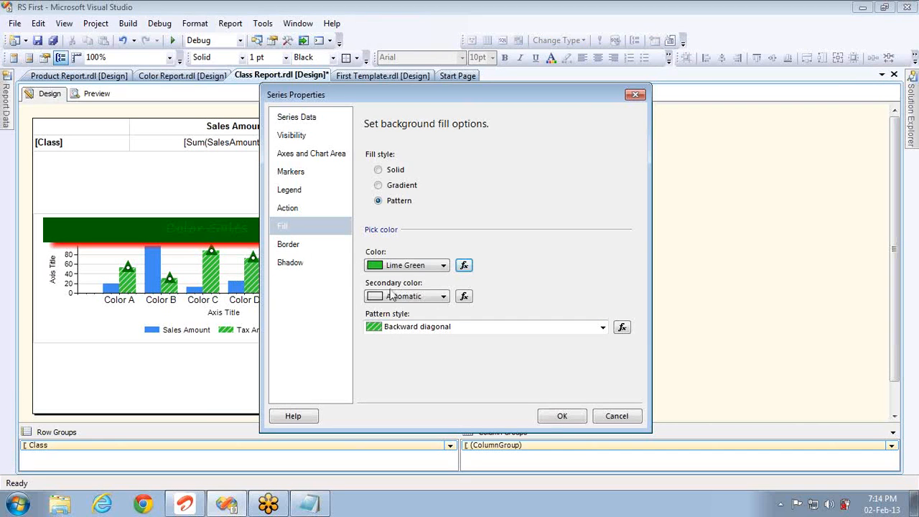
pyautogui.click(391, 173)
pyautogui.click(392, 186)
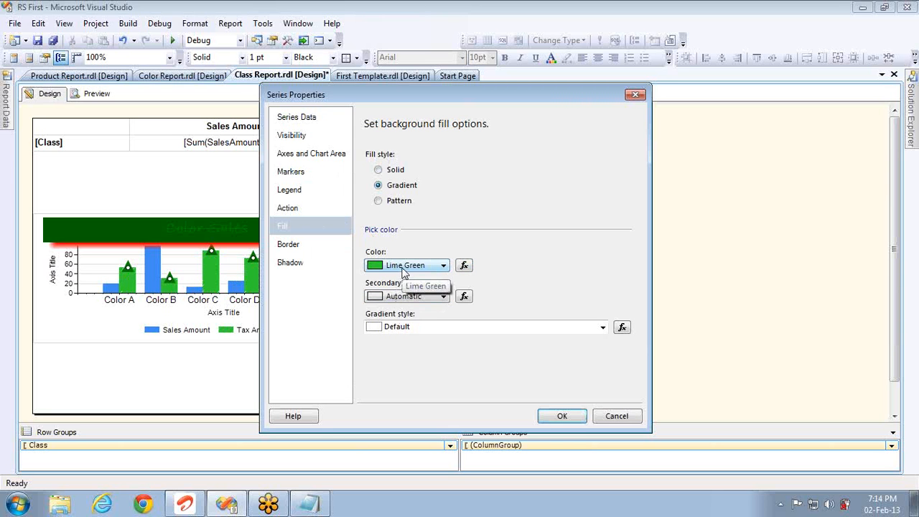
# - Review the TaxAmt series' shadow and border options and apply the series changes
pyautogui.click(299, 264)
pyautogui.click(302, 244)
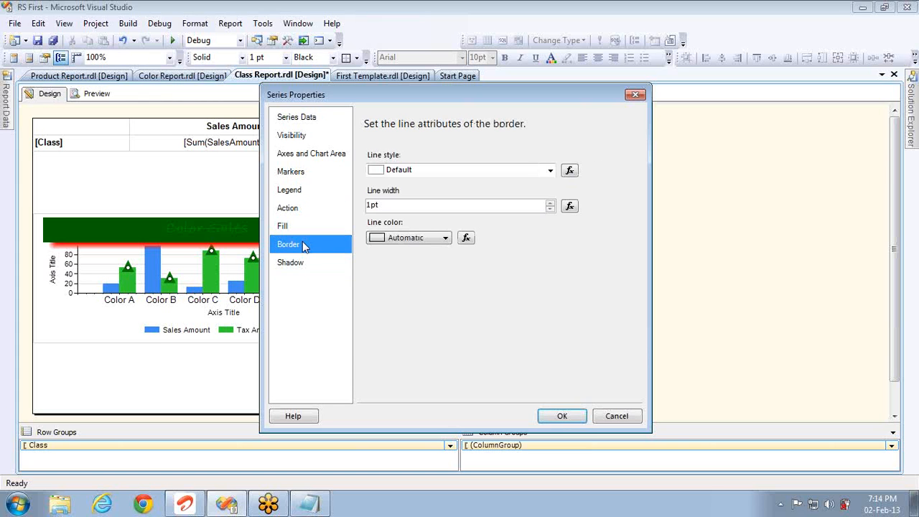
pyautogui.click(562, 416)
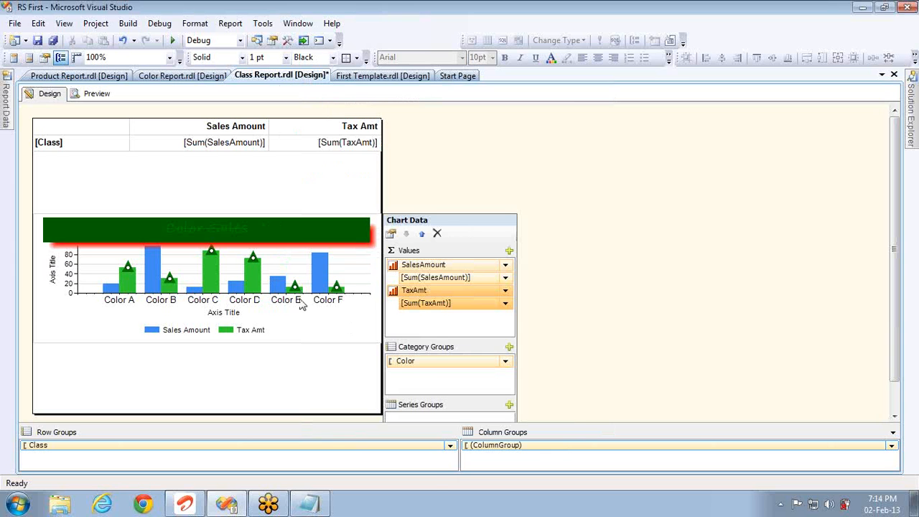
# - Set the chart's color palette to Excel and check it in the report preview
pyautogui.rightClick(312, 329)
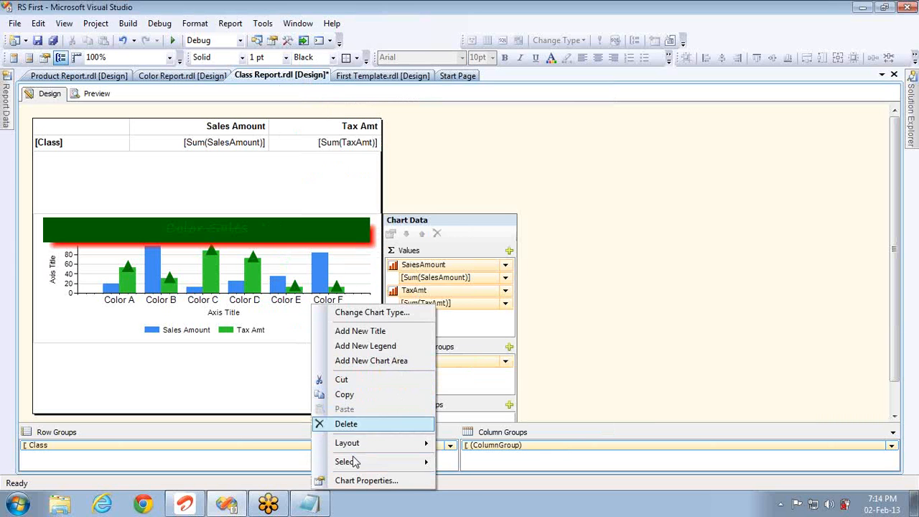
pyautogui.click(354, 481)
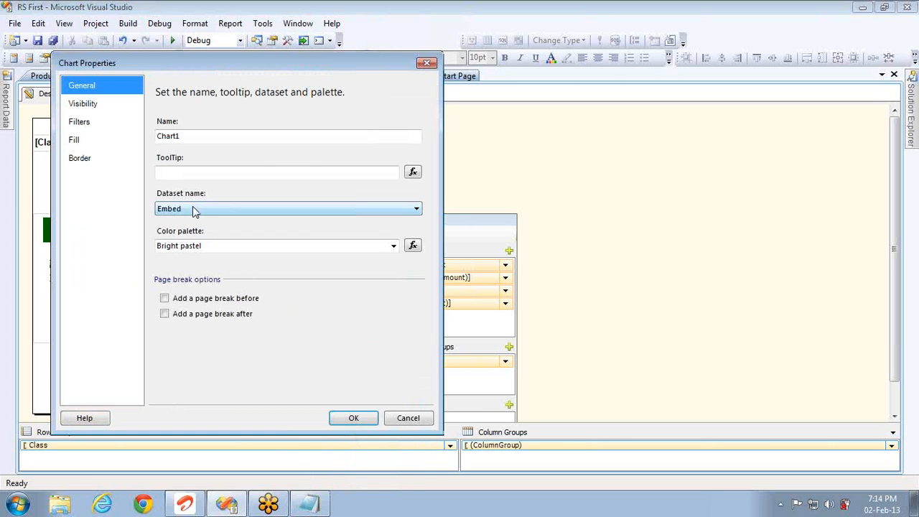
pyautogui.click(182, 171)
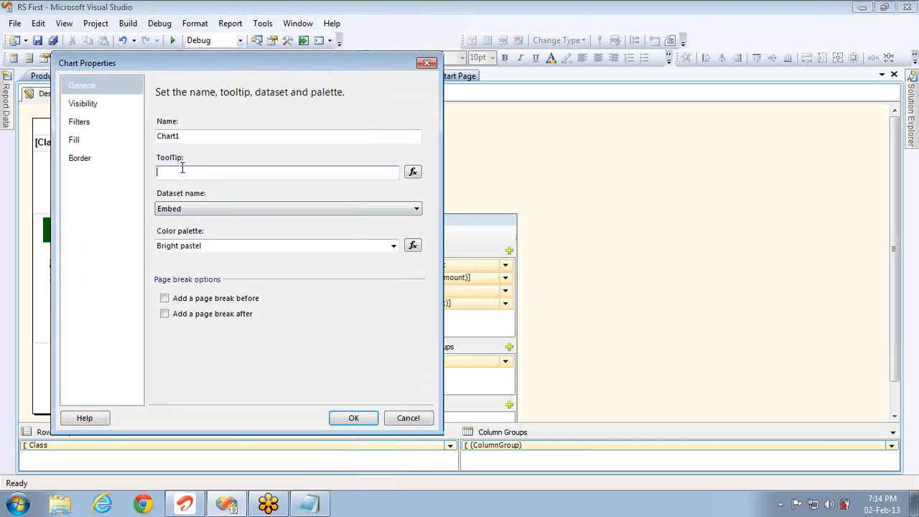
pyautogui.click(393, 247)
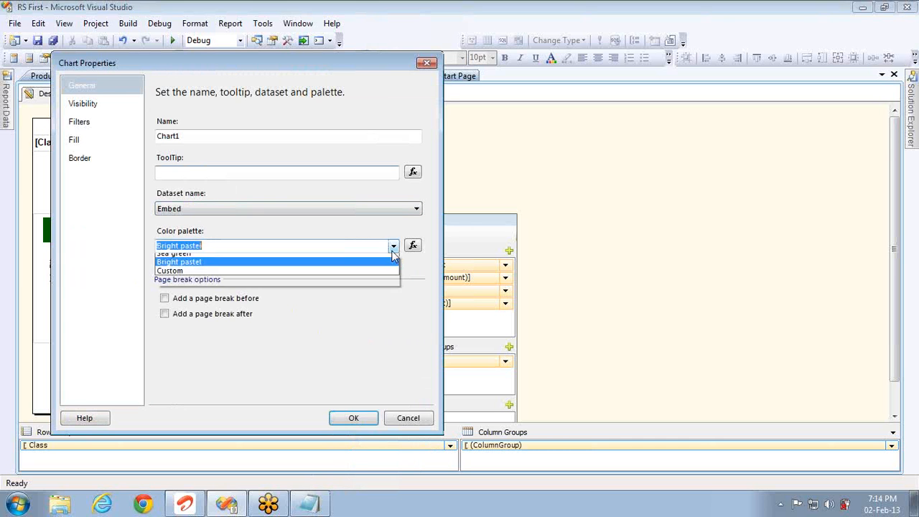
pyautogui.click(235, 277)
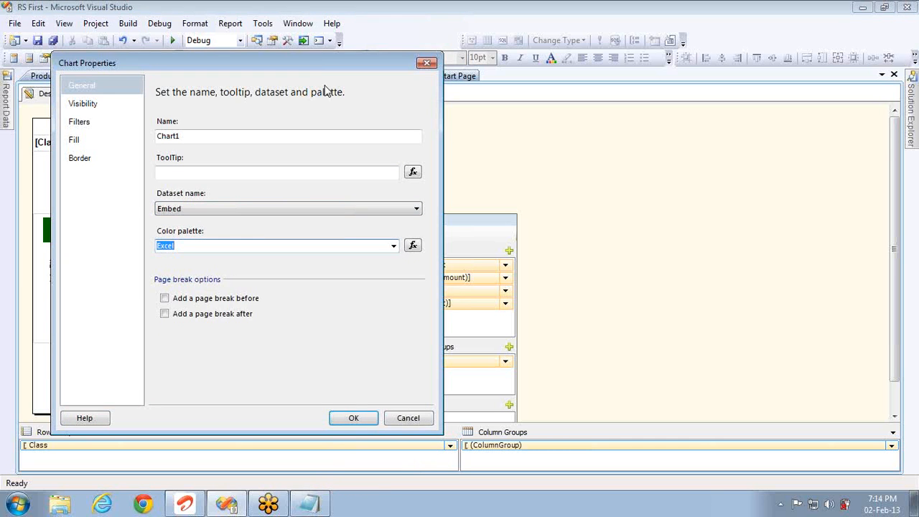
pyautogui.moveTo(321, 61); pyautogui.dragTo(610, 64)
pyautogui.click(643, 421)
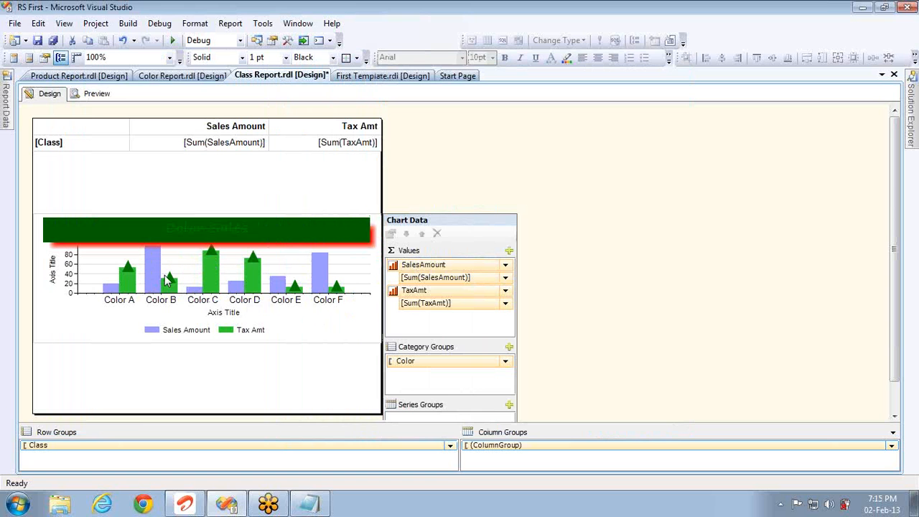
pyautogui.click(92, 94)
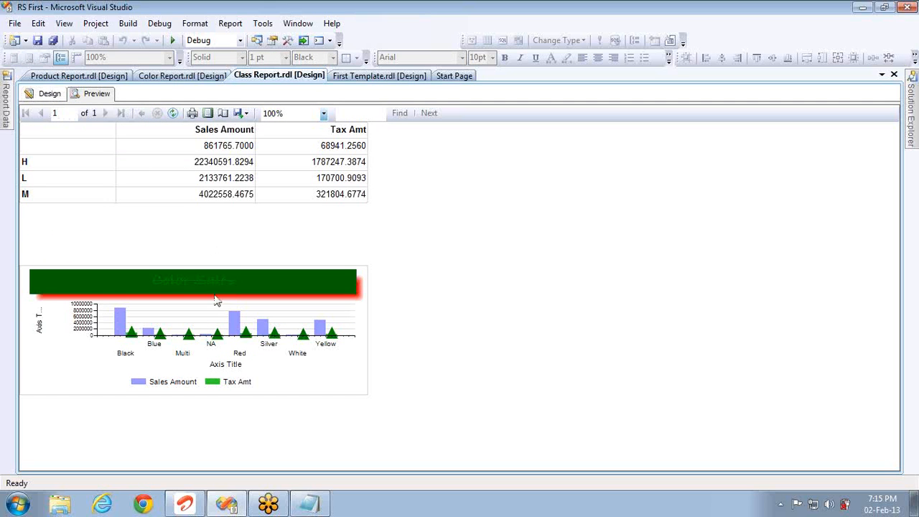
pyautogui.click(50, 94)
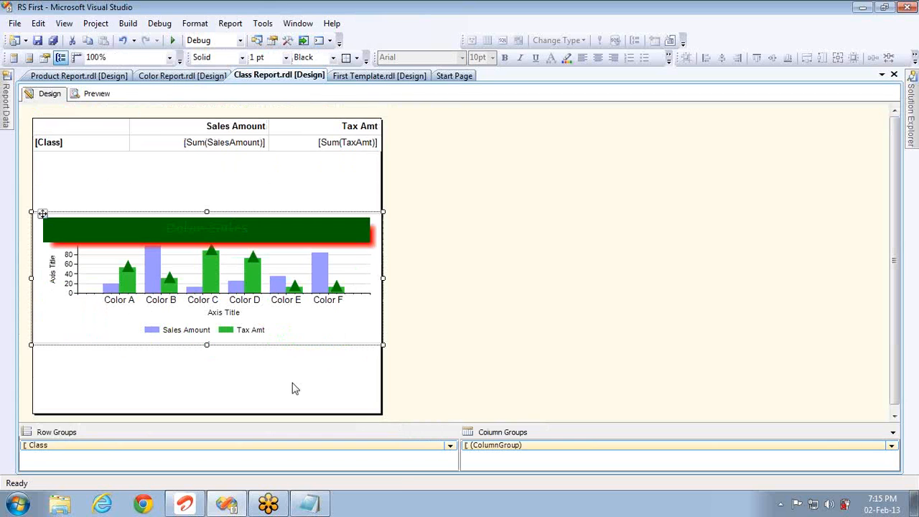
# - Open the chart's properties and review its visibility and filter options
pyautogui.rightClick(309, 314)
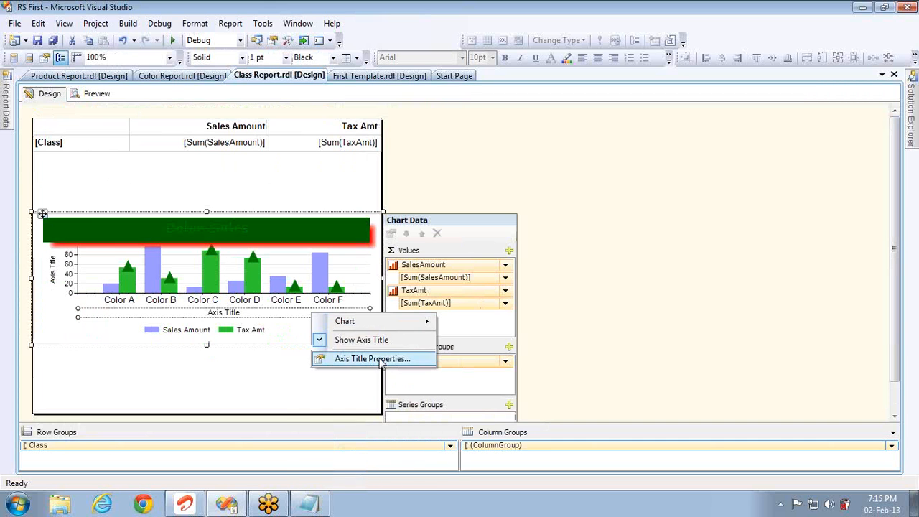
pyautogui.rightClick(296, 329)
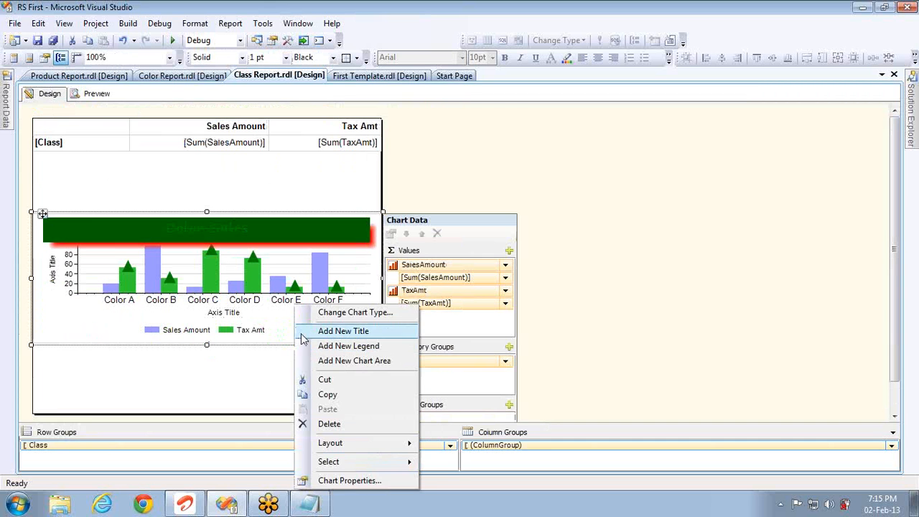
pyautogui.click(343, 480)
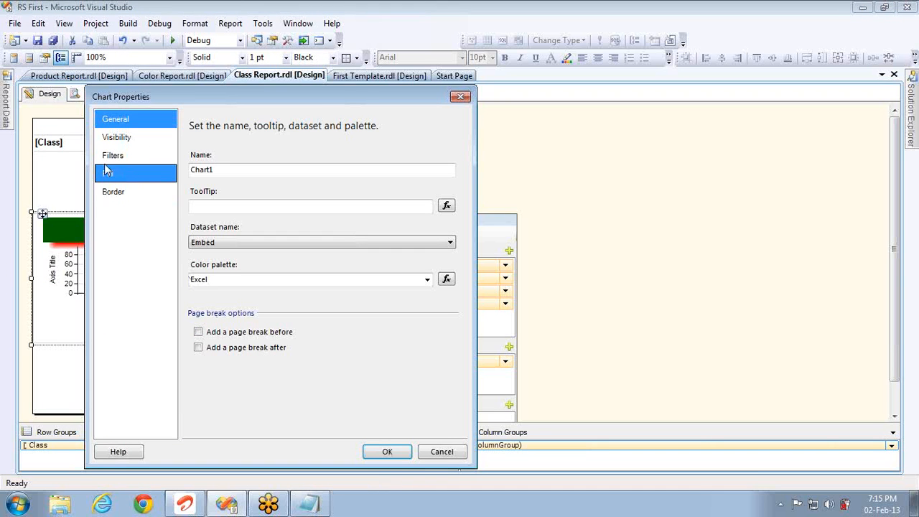
pyautogui.click(119, 144)
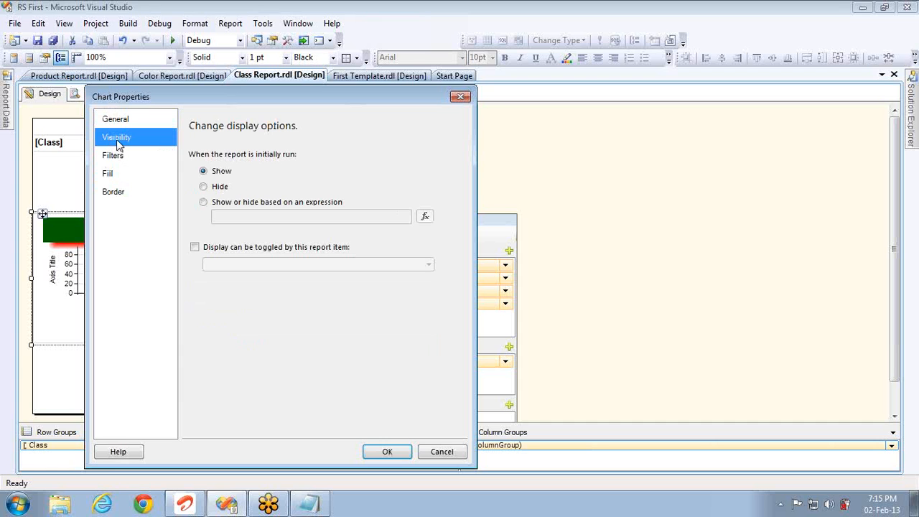
pyautogui.click(120, 159)
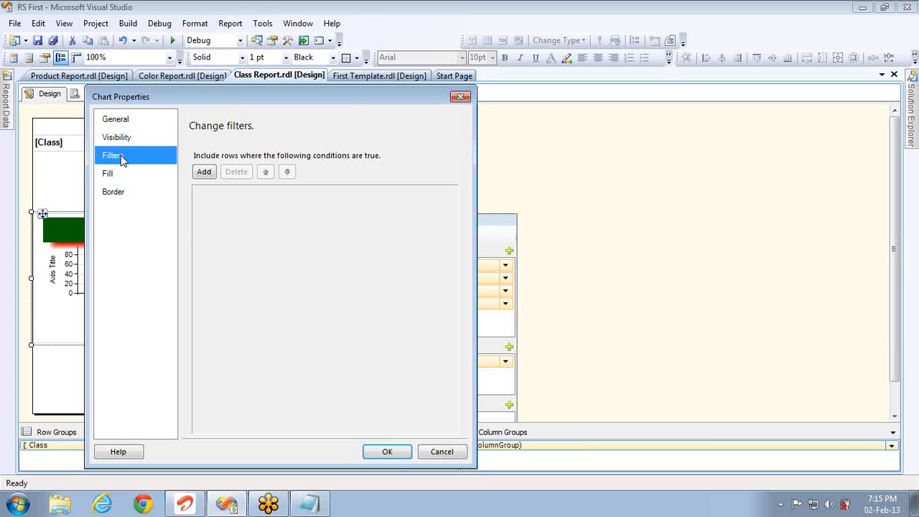
# - Fill the chart's background with solid Yellow and review its border options
pyautogui.click(123, 175)
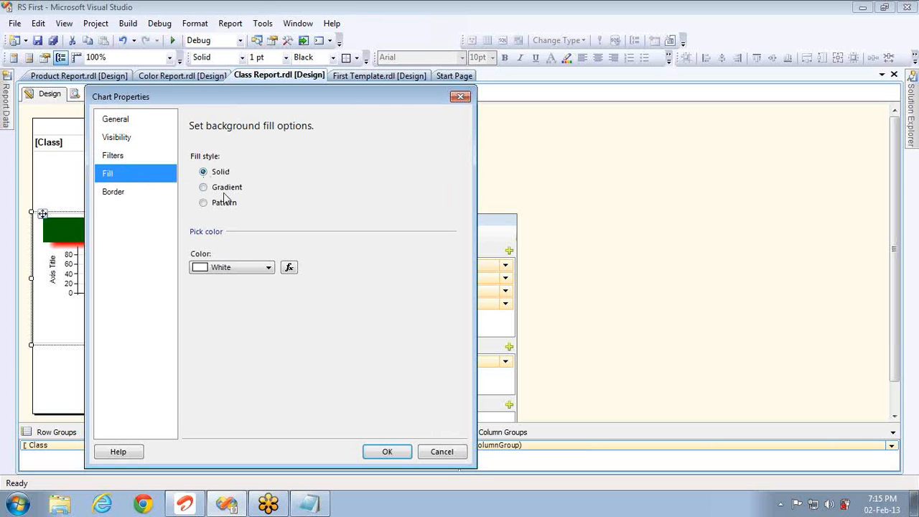
pyautogui.click(245, 269)
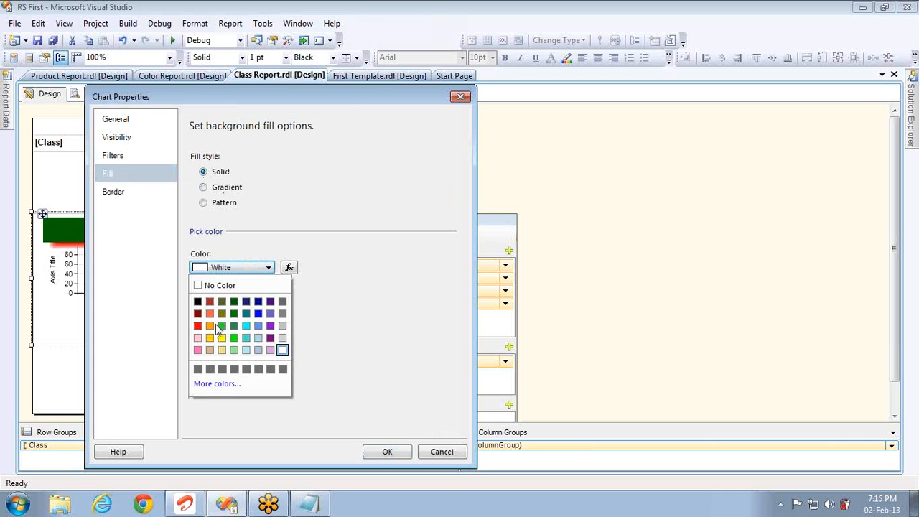
pyautogui.click(222, 338)
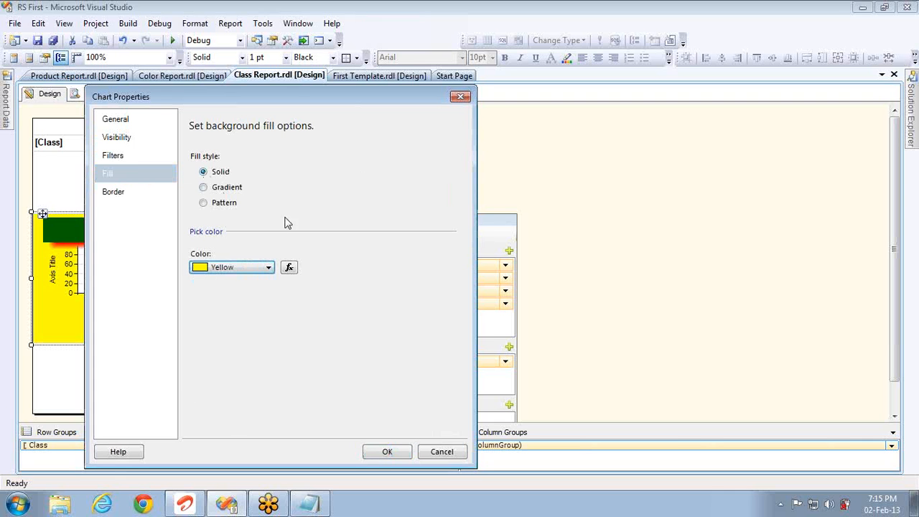
pyautogui.moveTo(301, 100); pyautogui.dragTo(577, 73)
pyautogui.click(389, 159)
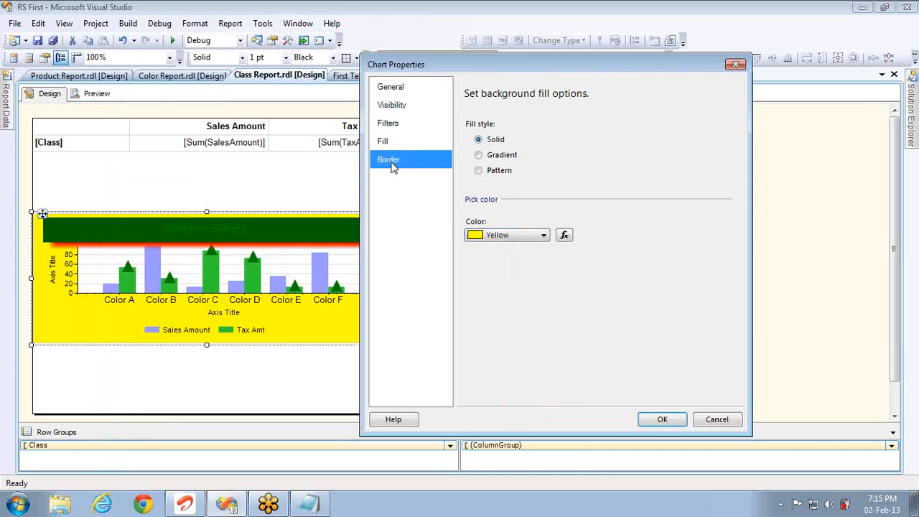
pyautogui.moveTo(476, 74); pyautogui.dragTo(311, 117)
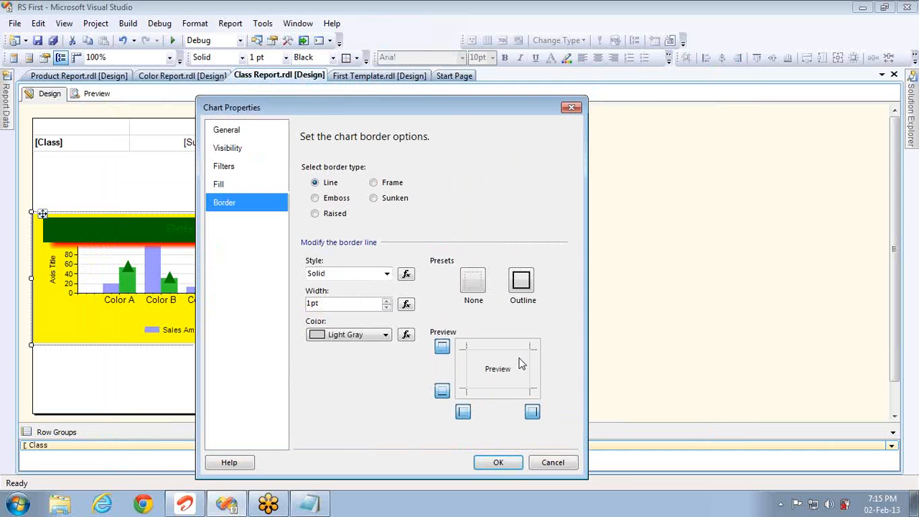
pyautogui.click(498, 463)
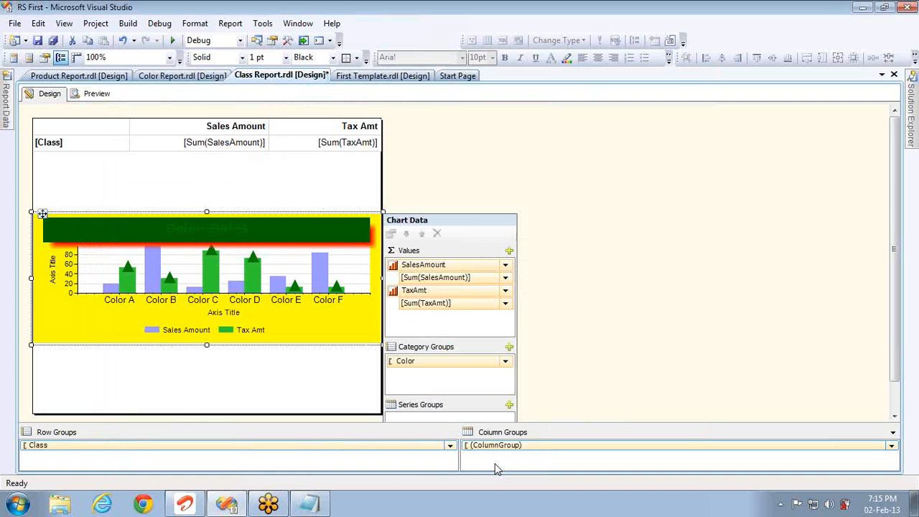
# - Enable 3D for the chart area through the TaxAmt series' 3D effects and apply it
pyautogui.rightClick(319, 331)
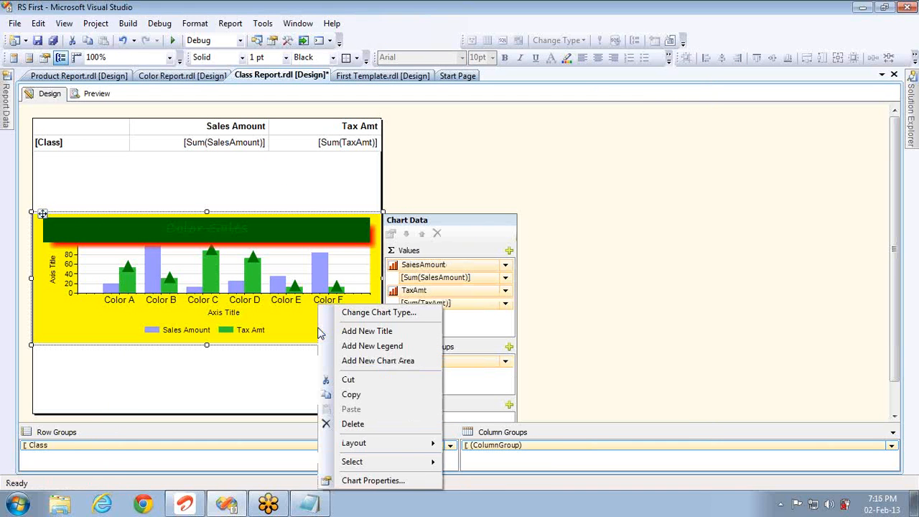
pyautogui.rightClick(338, 271)
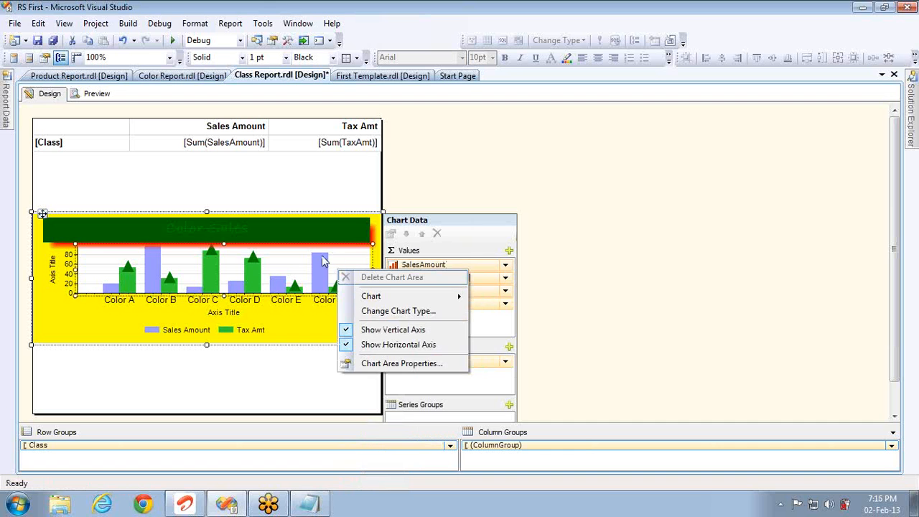
pyautogui.rightClick(280, 313)
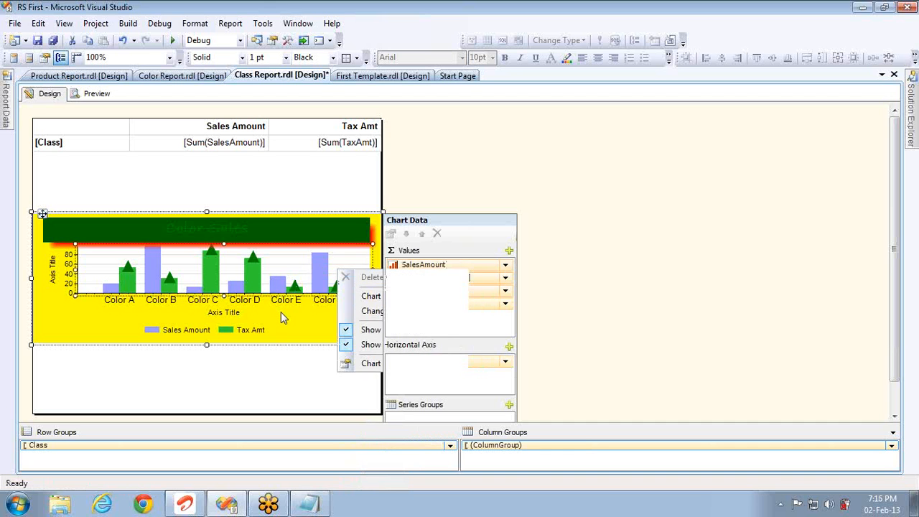
pyautogui.rightClick(254, 279)
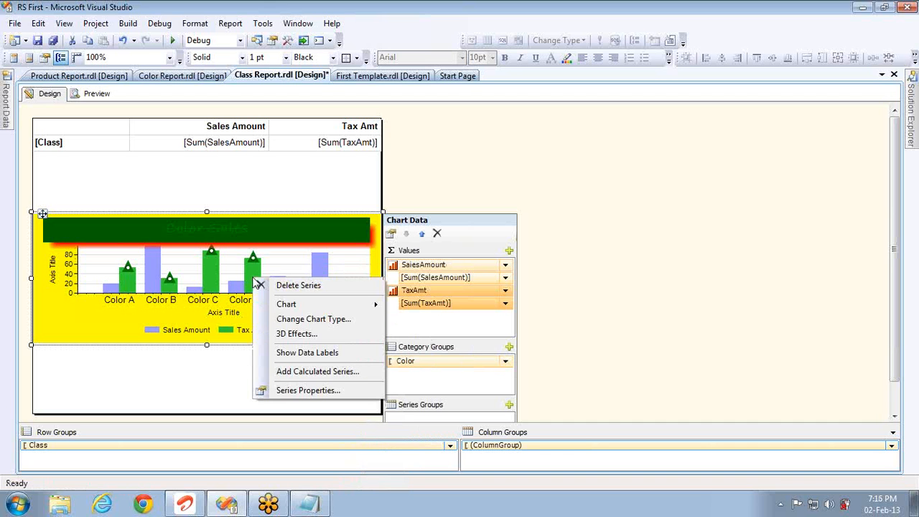
pyautogui.click(297, 335)
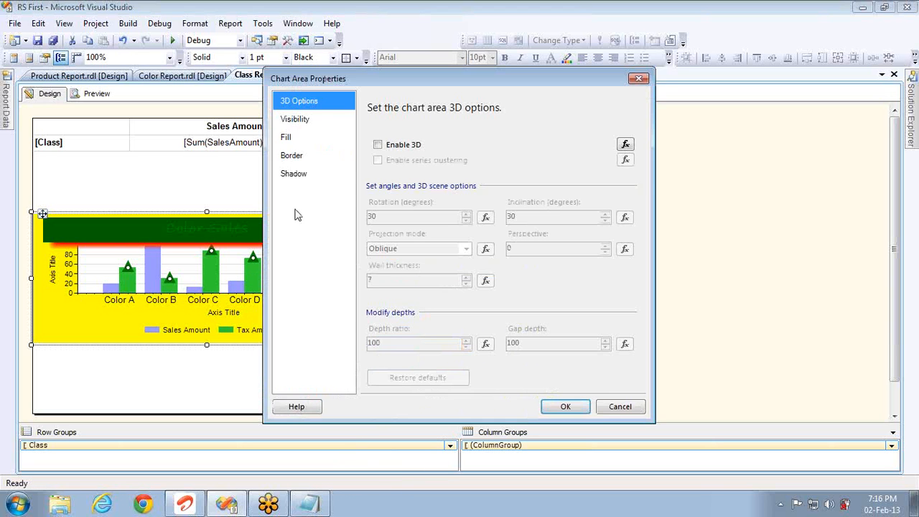
pyautogui.click(378, 145)
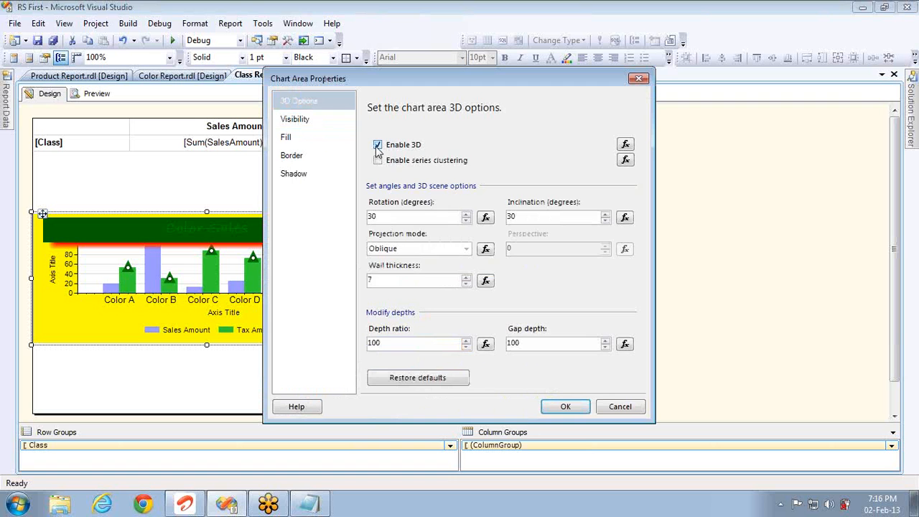
pyautogui.click(565, 407)
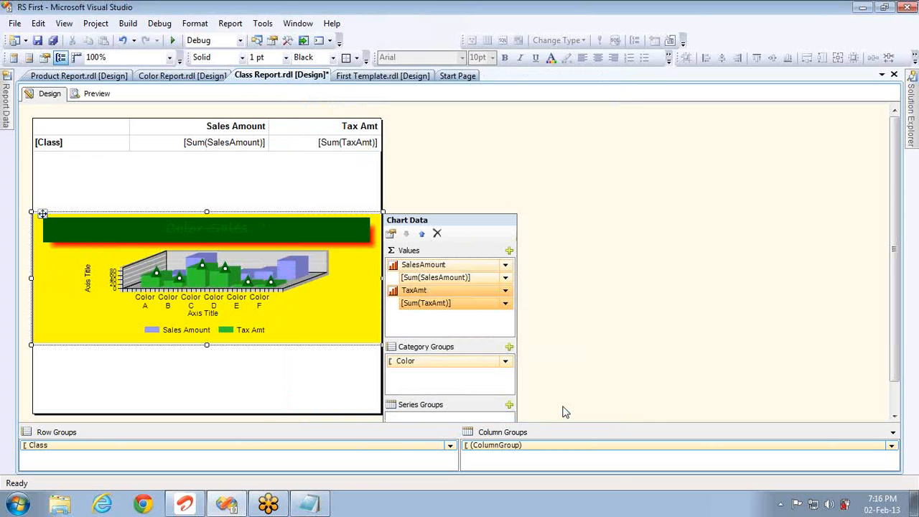
# - In the chart area's 3D options, set the rotation to 64 degrees and the inclination to 68 degrees
pyautogui.rightClick(289, 309)
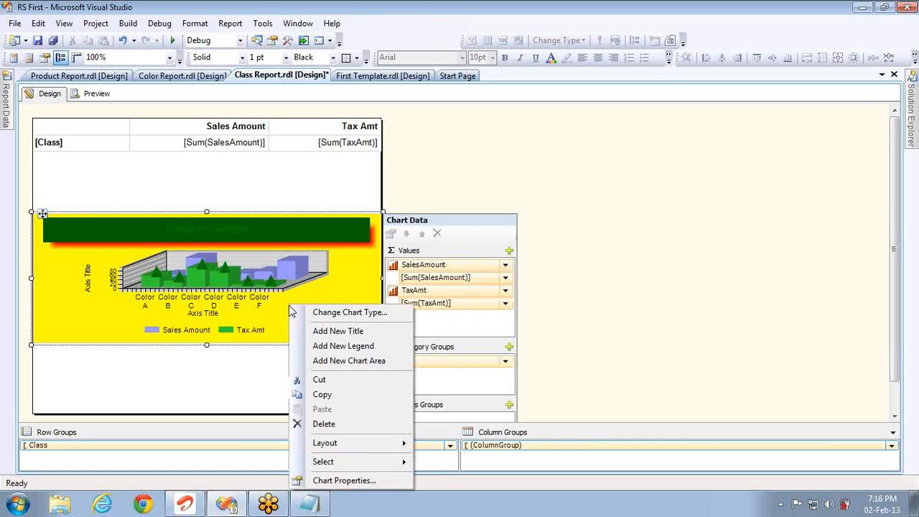
pyautogui.rightClick(290, 271)
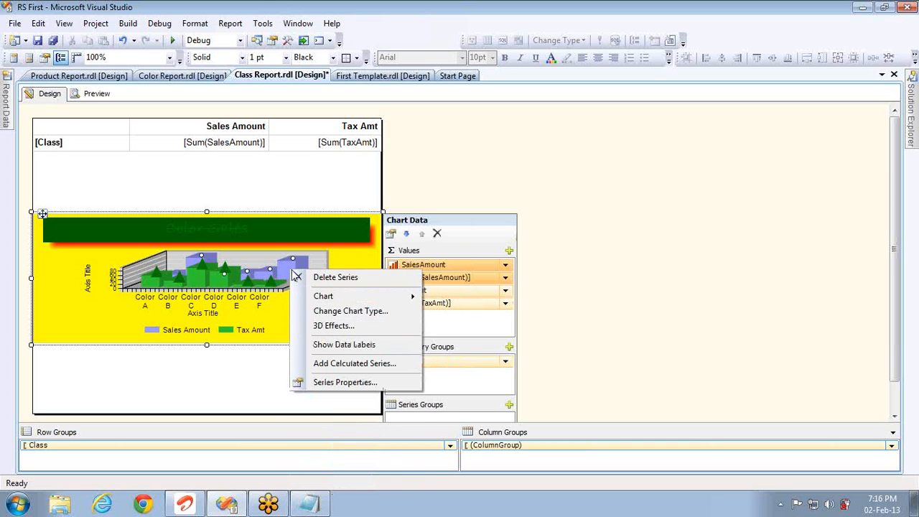
pyautogui.click(327, 329)
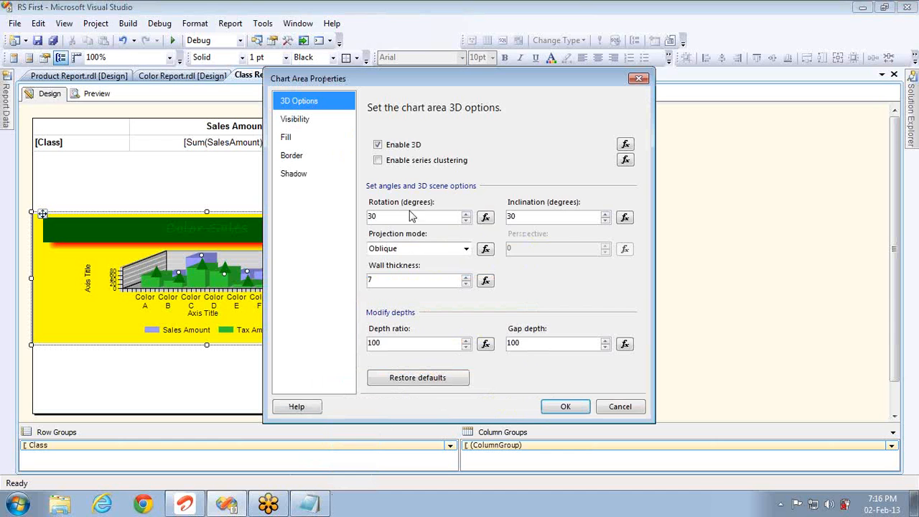
pyautogui.click(467, 213)
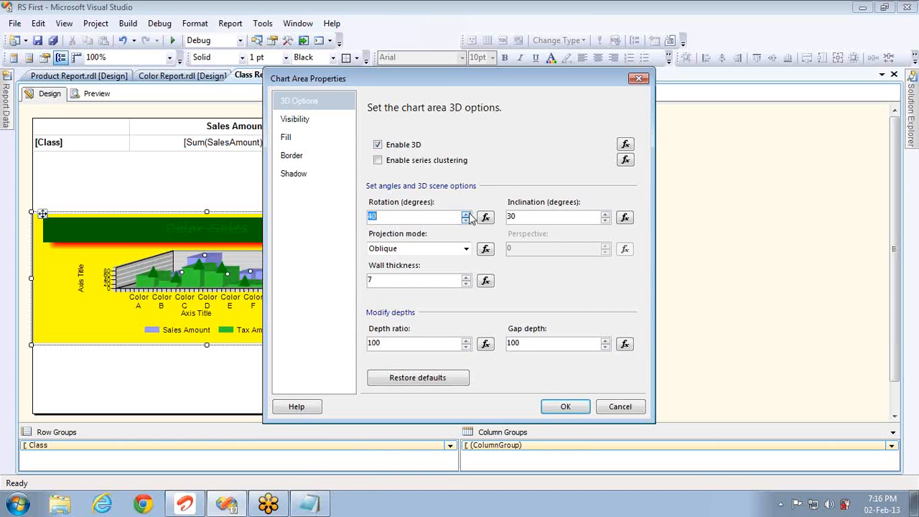
pyautogui.click(465, 213)
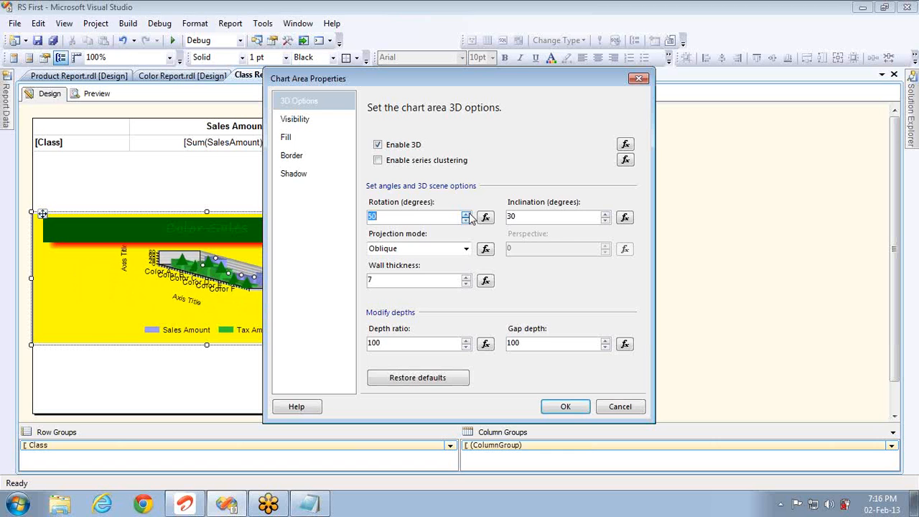
pyautogui.click(467, 215)
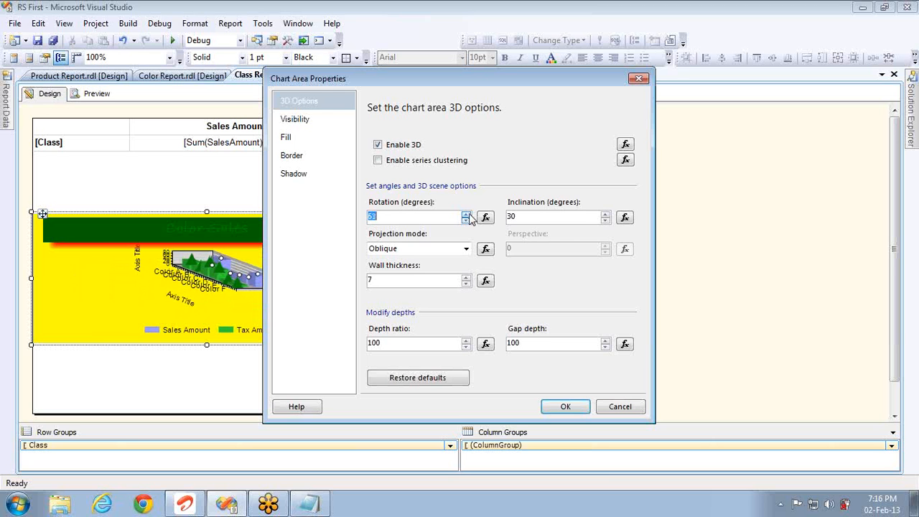
pyautogui.click(605, 214)
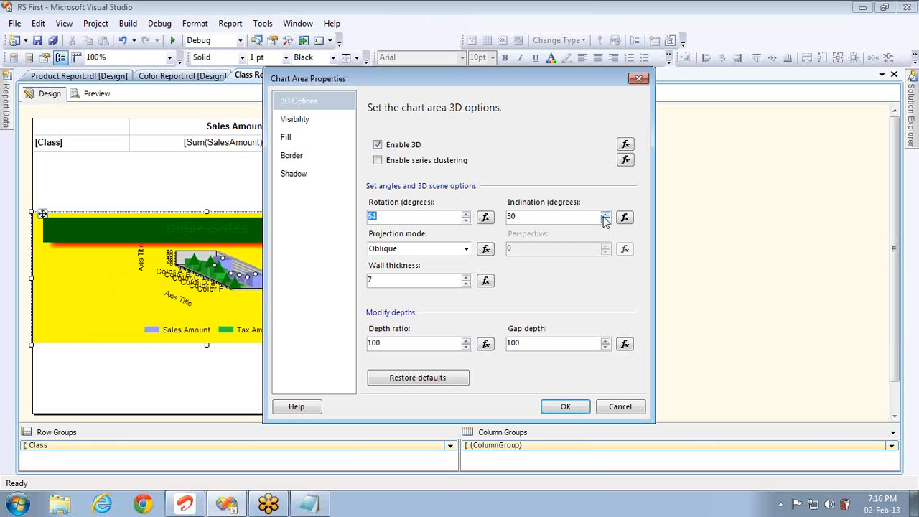
pyautogui.click(605, 215)
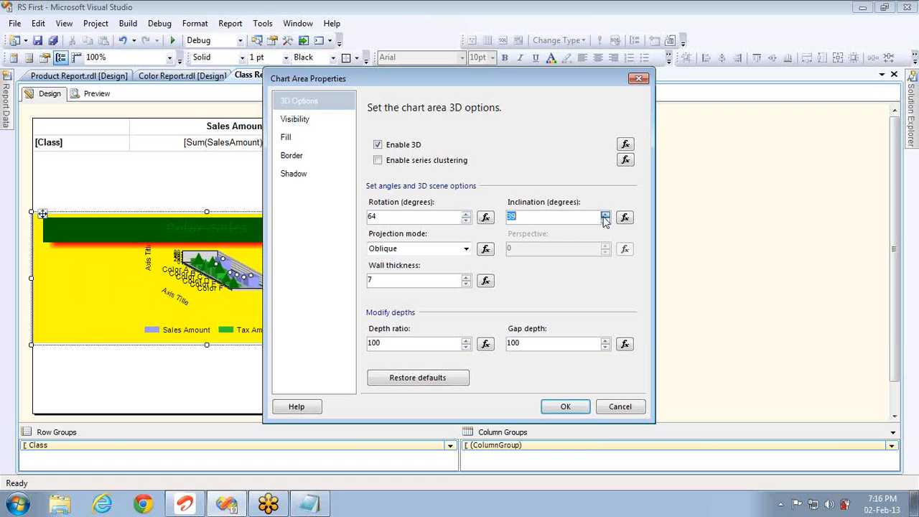
pyautogui.click(605, 215)
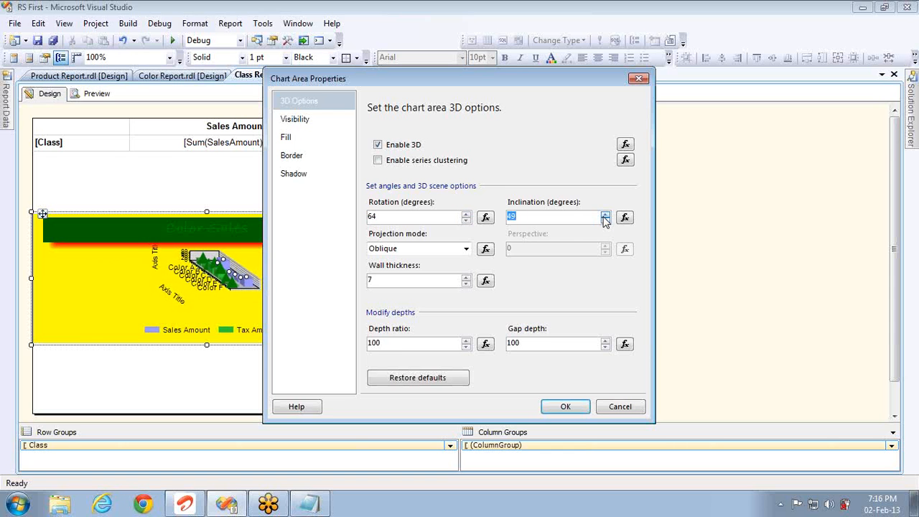
pyautogui.click(605, 215)
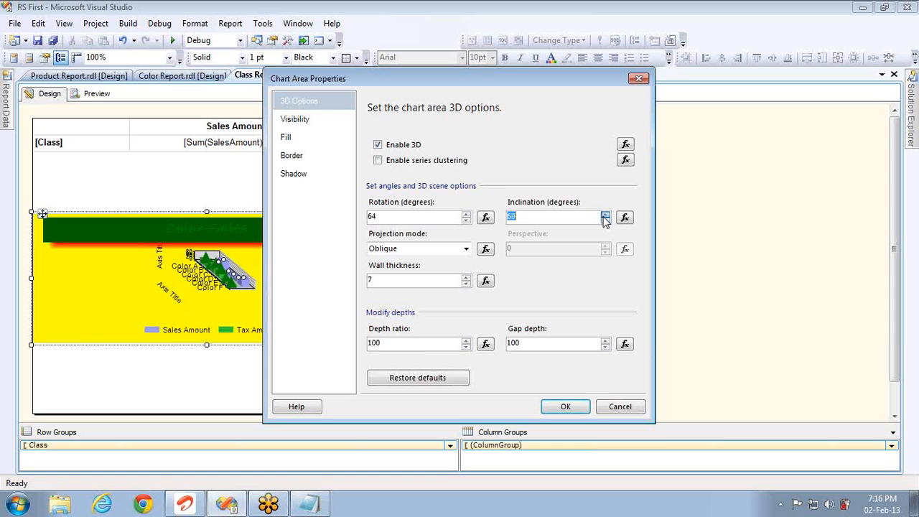
pyautogui.click(605, 216)
# - Compare the Oblique and Perspective projection modes, keep Perspective and set the perspective value to 7
pyautogui.click(466, 249)
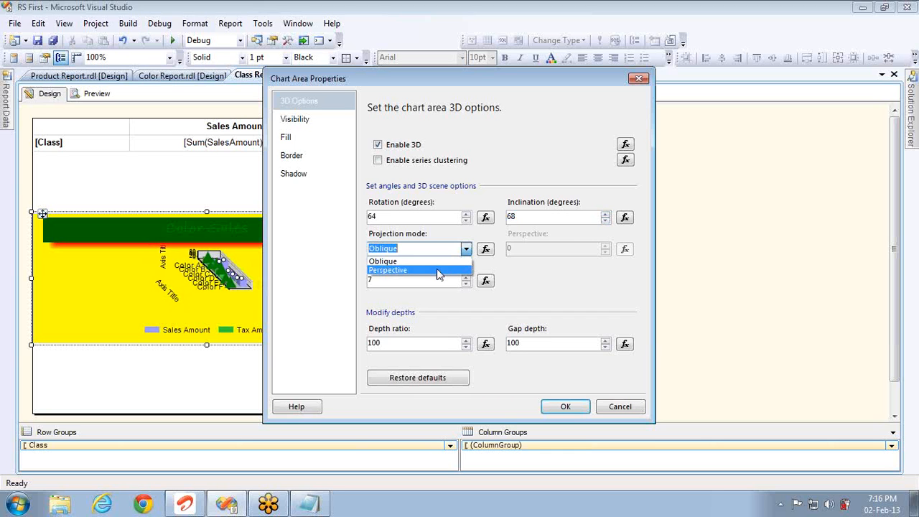
pyautogui.click(438, 271)
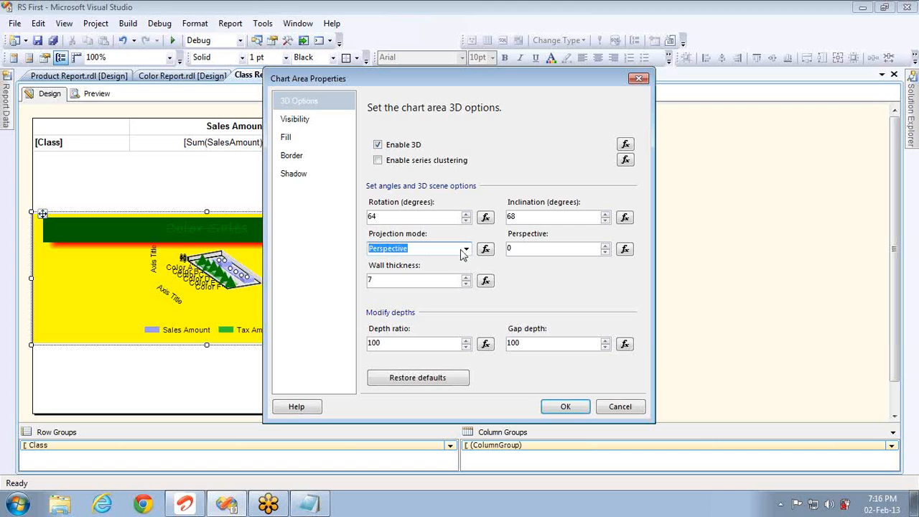
pyautogui.click(466, 248)
pyautogui.click(425, 261)
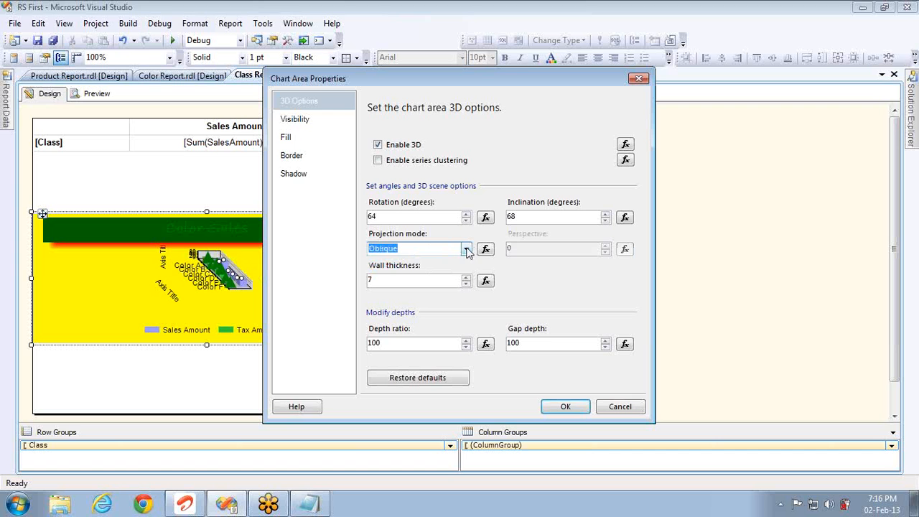
pyautogui.click(466, 249)
pyautogui.click(434, 270)
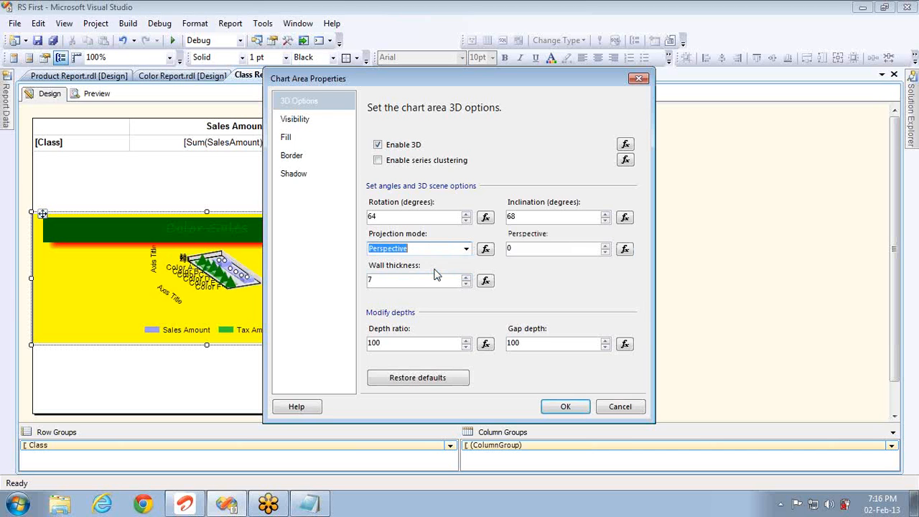
pyautogui.click(605, 246)
pyautogui.click(604, 247)
pyautogui.click(605, 246)
pyautogui.click(604, 246)
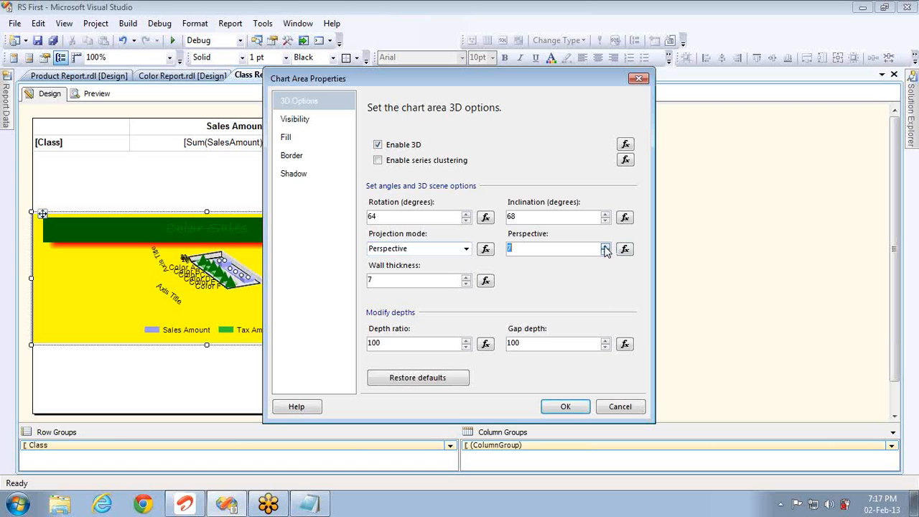
# - Try a wall thickness of 17 for the 3D chart area
pyautogui.click(466, 277)
pyautogui.click(466, 277)
pyautogui.click(466, 277)
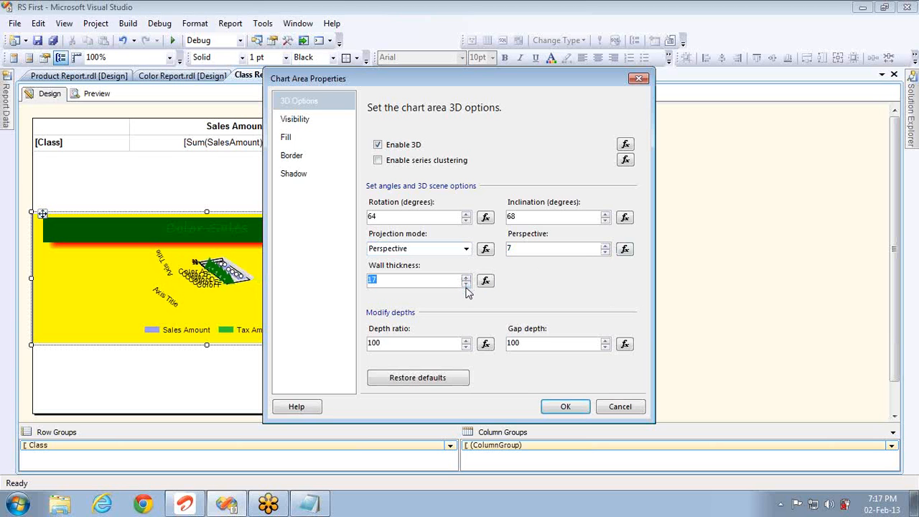
# - Reduce the 3D chart area's wall thickness to 0 and apply the 3D settings
pyautogui.click(466, 285)
pyautogui.click(466, 284)
pyautogui.click(466, 284)
pyautogui.click(465, 284)
pyautogui.click(466, 284)
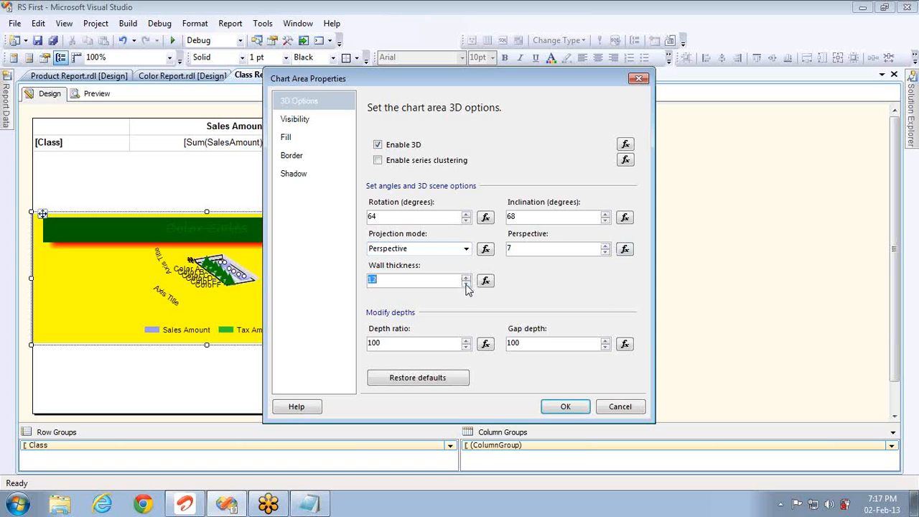
pyautogui.click(466, 284)
pyautogui.click(466, 284)
pyautogui.click(466, 284)
pyautogui.click(466, 285)
pyautogui.click(466, 285)
pyautogui.click(466, 284)
pyautogui.click(466, 284)
pyautogui.click(466, 284)
pyautogui.click(466, 284)
pyautogui.click(466, 284)
pyautogui.click(466, 284)
pyautogui.click(466, 284)
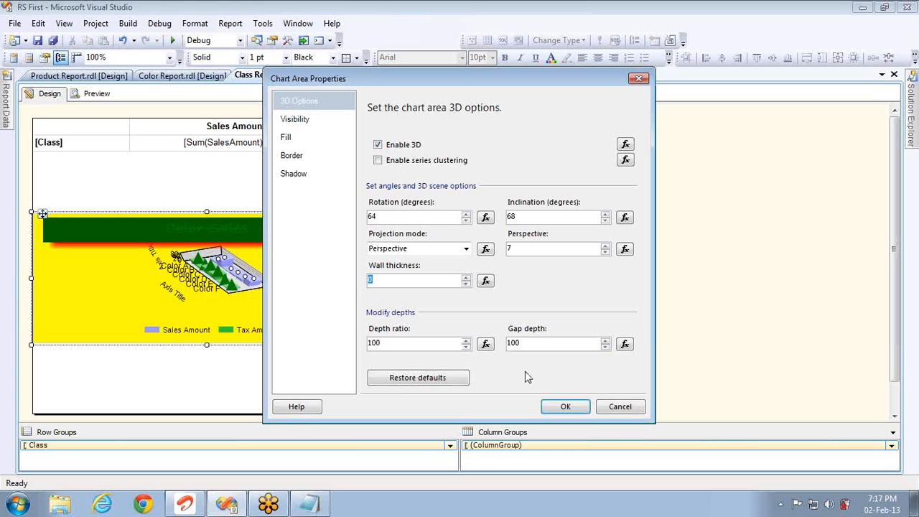
pyautogui.click(572, 406)
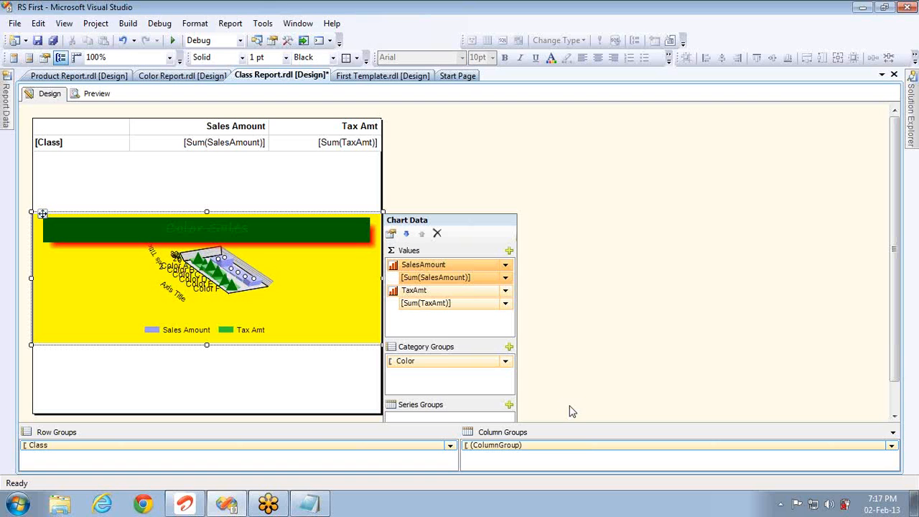
# - Change the chart type to the 3D clustered cylinder column chart
pyautogui.rightClick(322, 295)
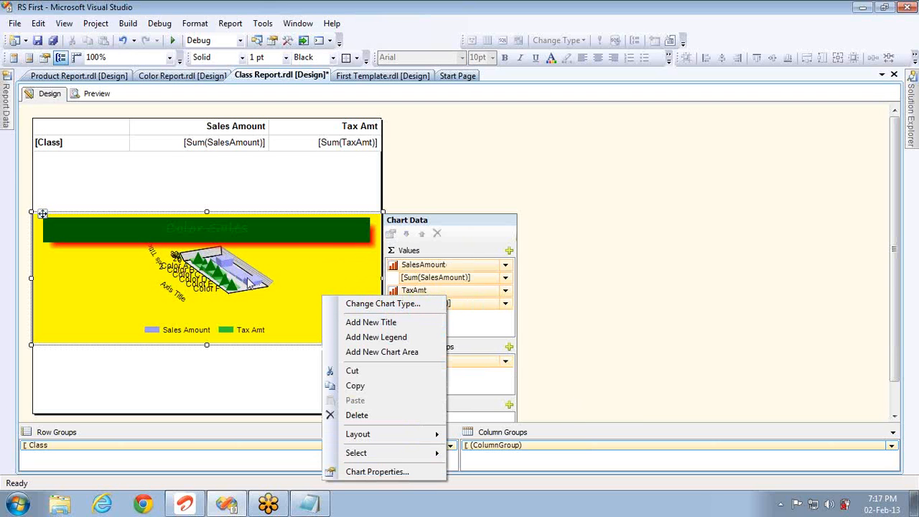
pyautogui.rightClick(248, 281)
pyautogui.click(309, 321)
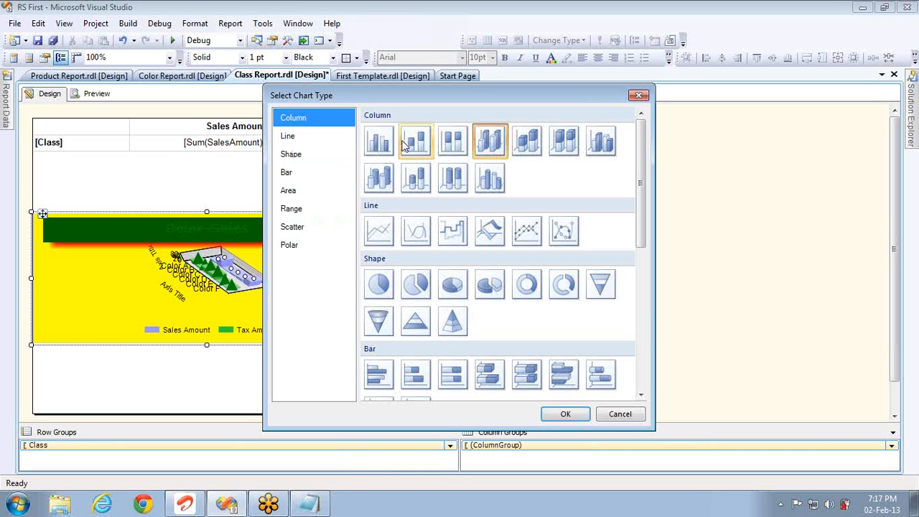
pyautogui.click(376, 143)
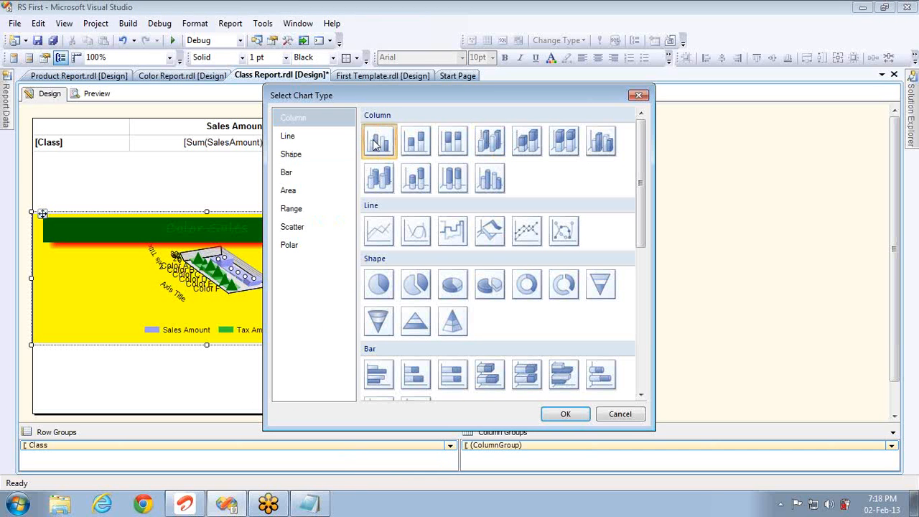
pyautogui.doubleClick(483, 178)
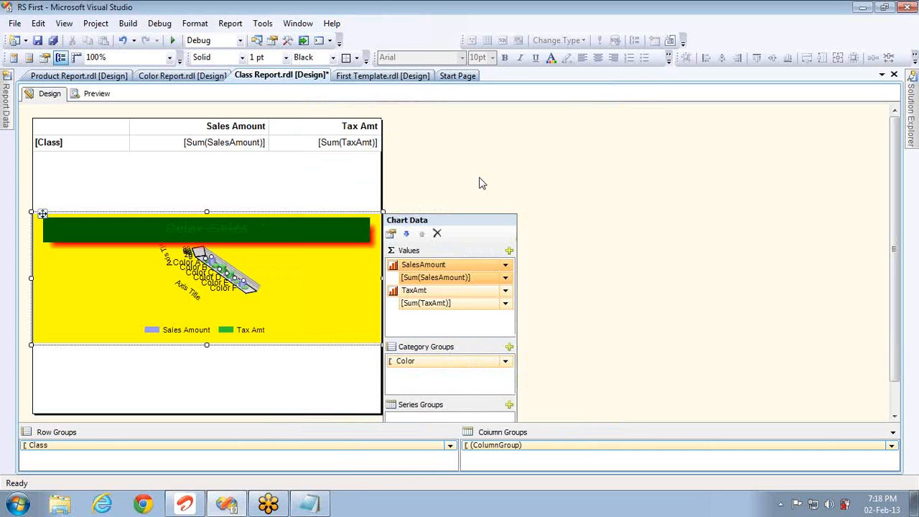
# - Reopen the chart's 3D effects and lower the inclination to 29 degrees
pyautogui.rightClick(247, 288)
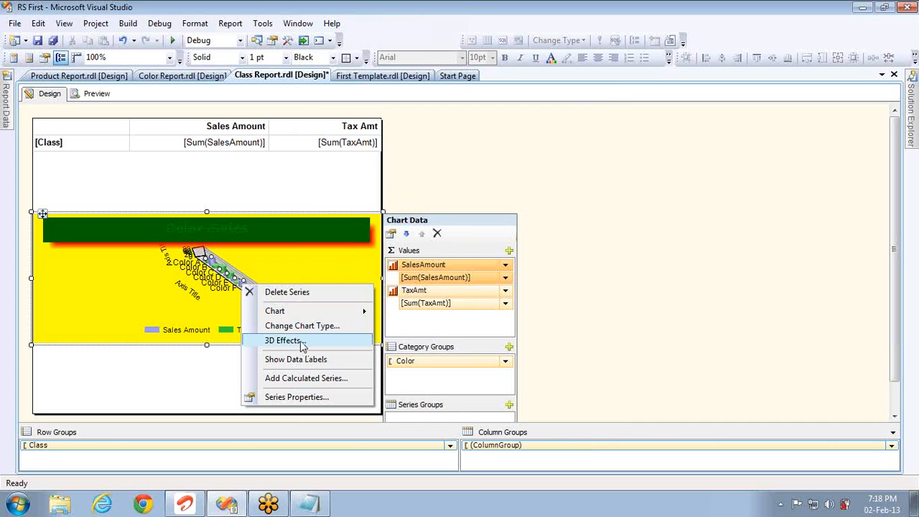
pyautogui.click(286, 341)
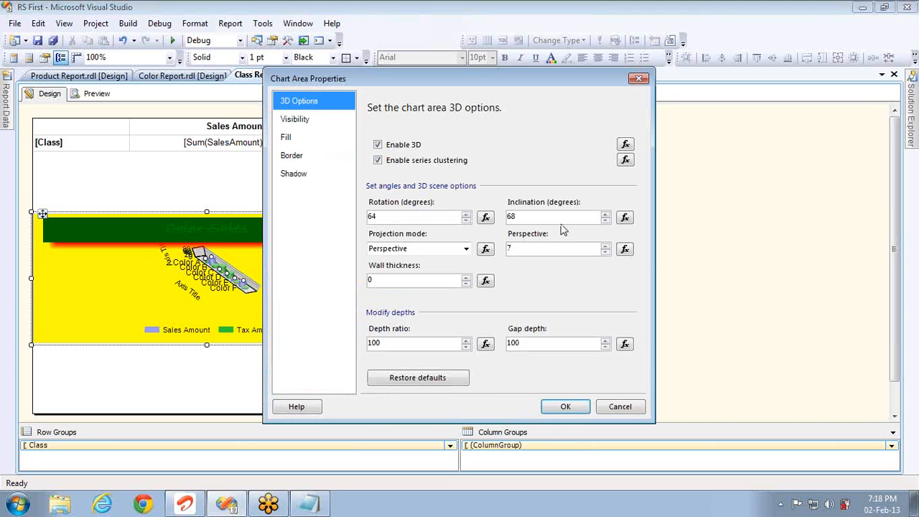
pyautogui.click(605, 221)
pyautogui.click(605, 221)
pyautogui.click(606, 221)
pyautogui.click(605, 221)
pyautogui.click(605, 221)
pyautogui.click(605, 221)
pyautogui.click(605, 221)
pyautogui.click(605, 221)
pyautogui.click(605, 221)
pyautogui.click(605, 221)
pyautogui.click(605, 221)
pyautogui.click(605, 221)
pyautogui.click(605, 221)
pyautogui.click(605, 221)
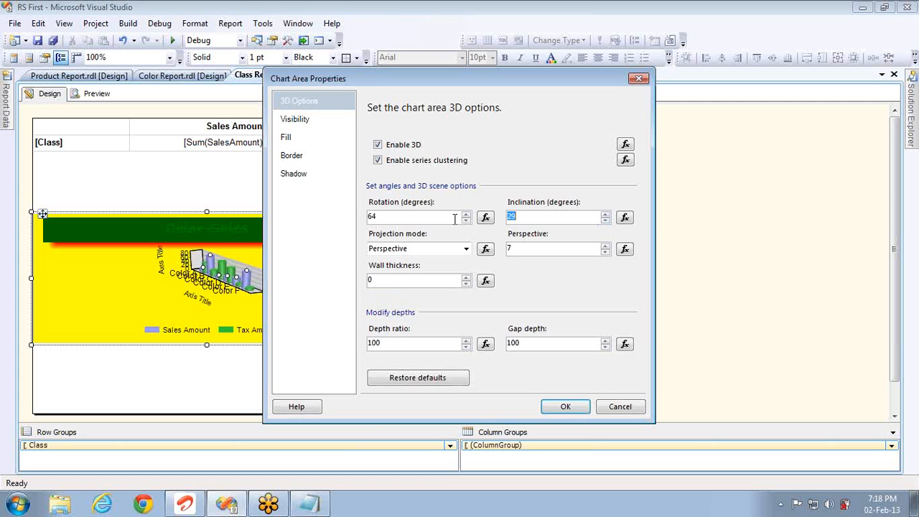
# - Lower the chart area's rotation to 48 degrees and apply the 3D settings
pyautogui.click(466, 221)
pyautogui.click(466, 222)
pyautogui.click(465, 221)
pyautogui.click(466, 221)
pyautogui.click(466, 221)
pyautogui.click(466, 221)
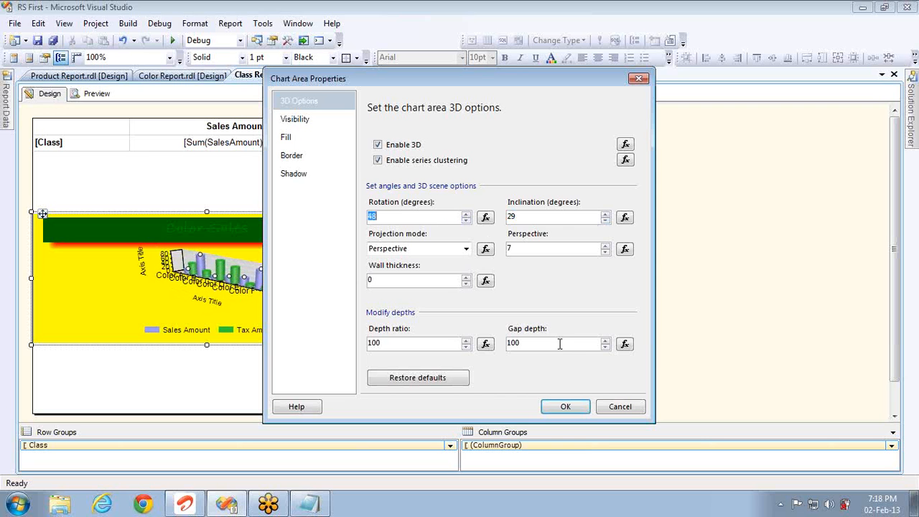
pyautogui.click(565, 406)
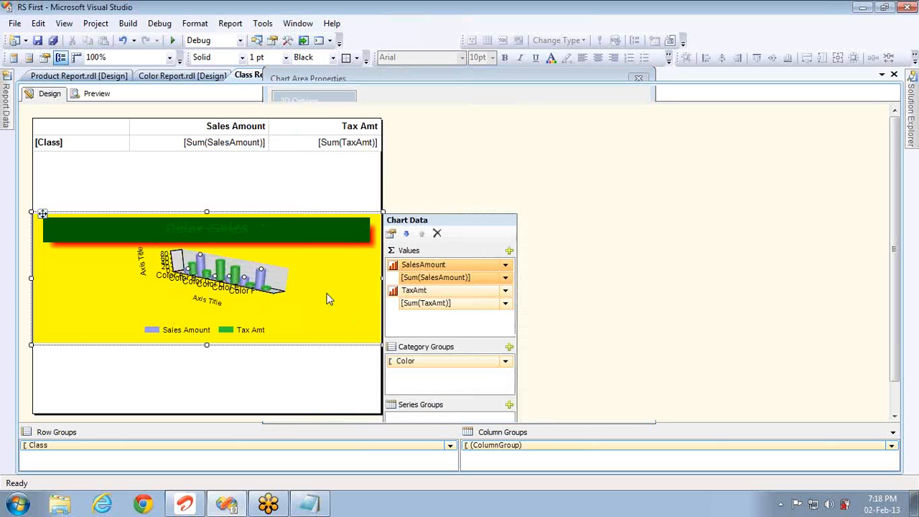
# - Change the chart type to the 100% stacked bar chart
pyautogui.rightClick(327, 295)
pyautogui.click(375, 330)
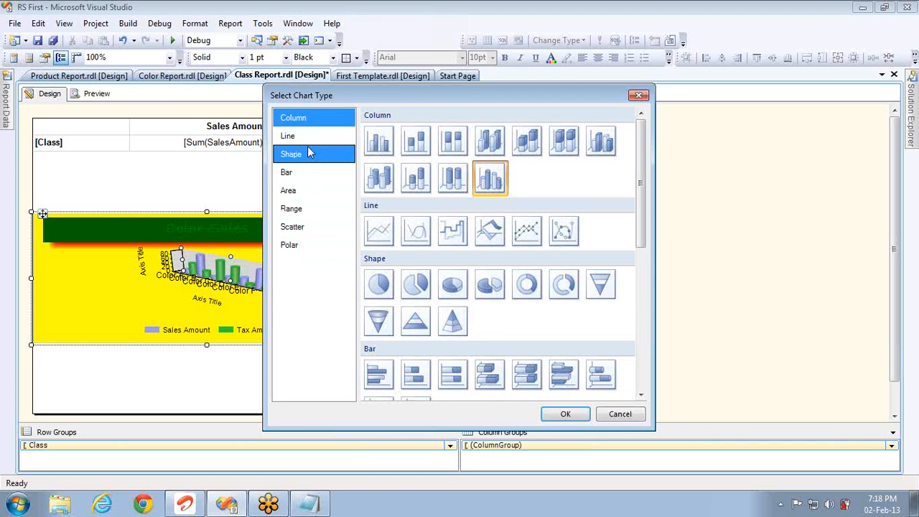
pyautogui.click(306, 180)
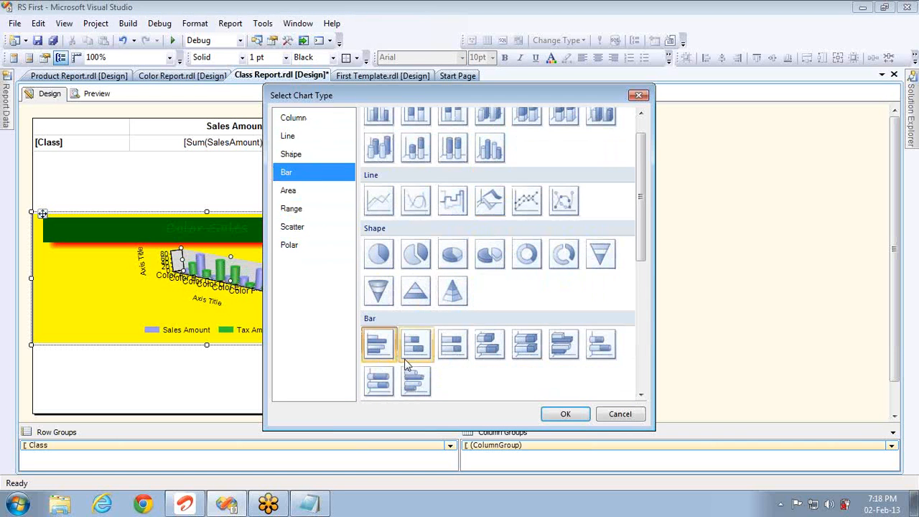
pyautogui.click(443, 349)
pyautogui.doubleClick(443, 349)
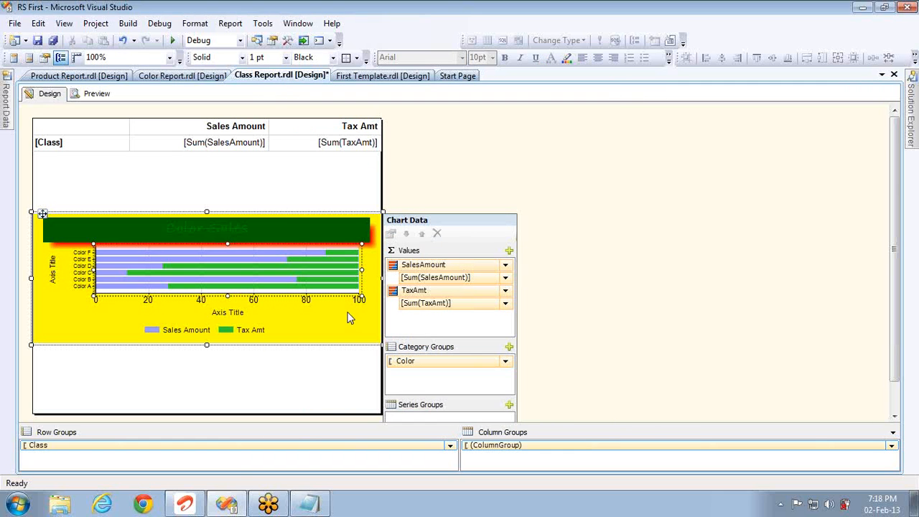
# - Turn off the major gridlines of the chart's horizontal axis
pyautogui.rightClick(322, 266)
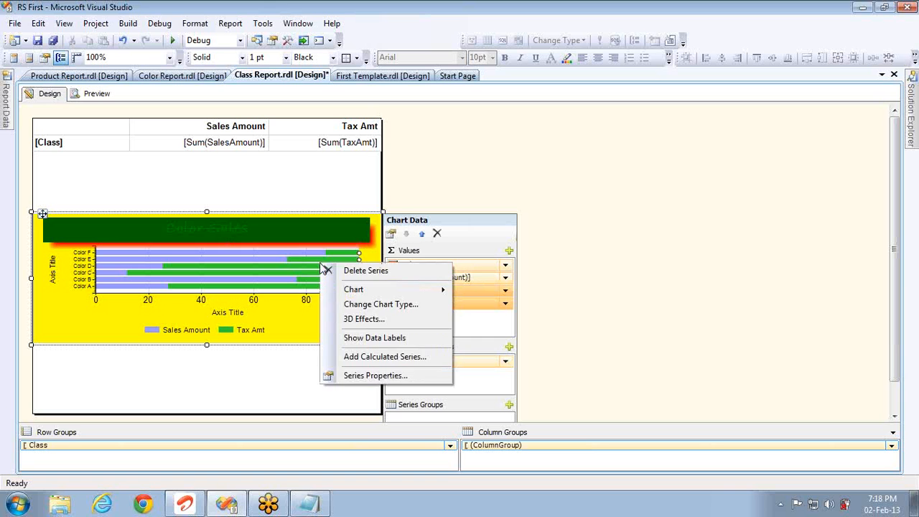
pyautogui.rightClick(293, 315)
pyautogui.rightClick(371, 283)
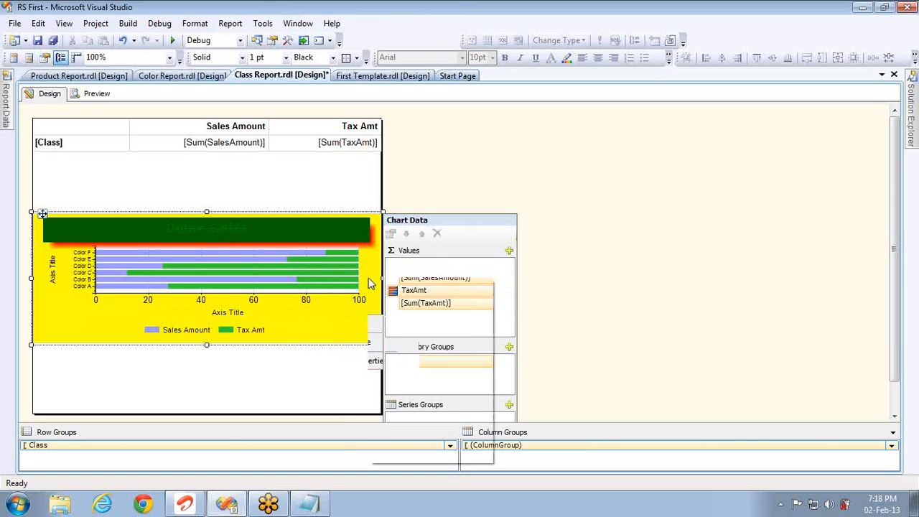
pyautogui.rightClick(313, 311)
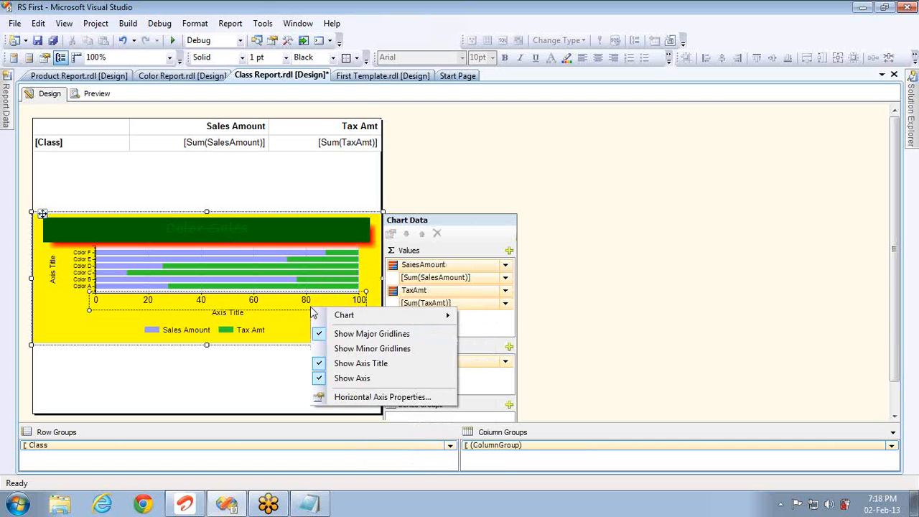
pyautogui.click(360, 337)
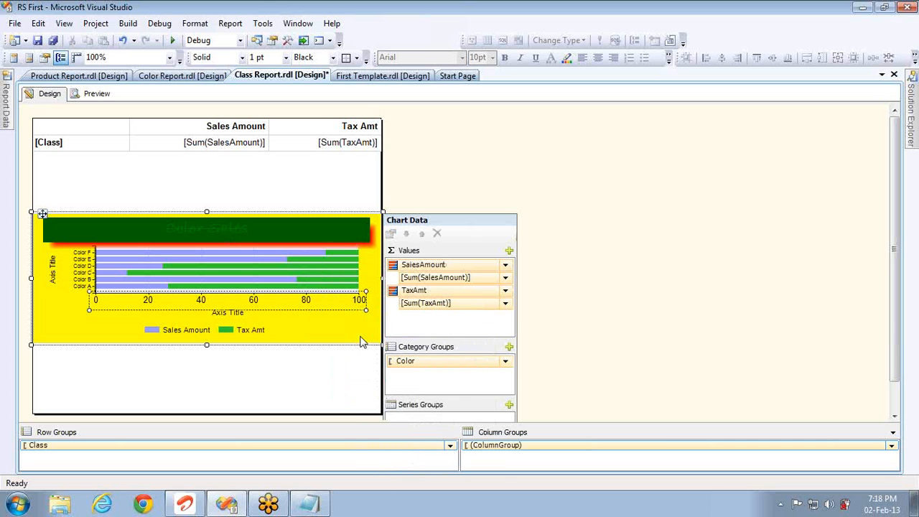
# - Hide the horizontal axis title and the horizontal axis itself on the bar chart
pyautogui.rightClick(287, 300)
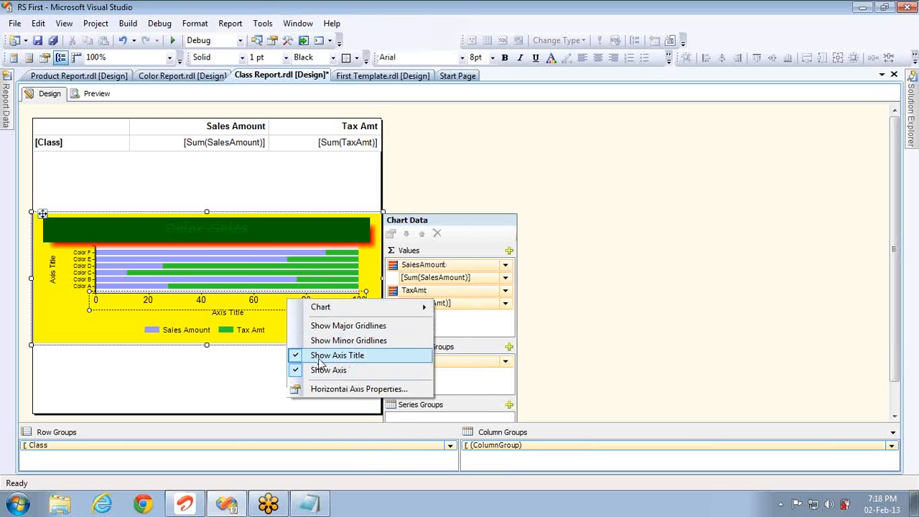
pyautogui.click(320, 355)
pyautogui.rightClick(274, 313)
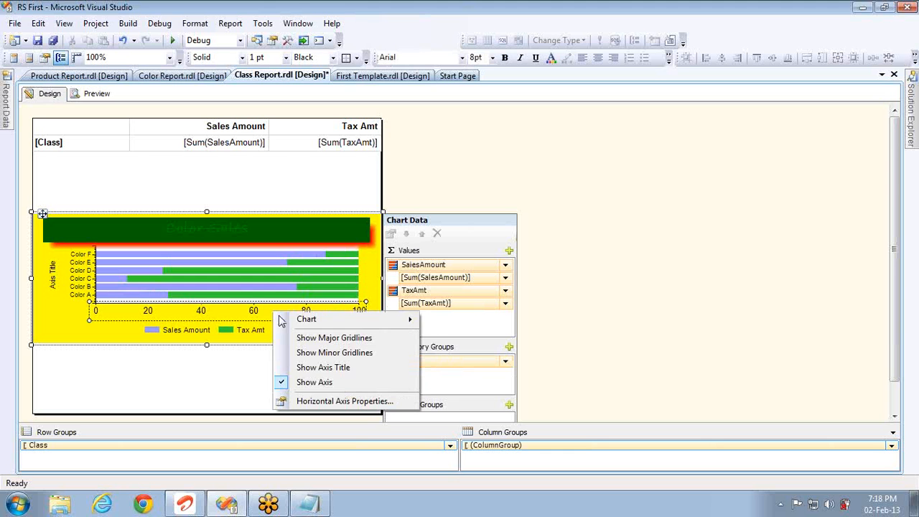
pyautogui.click(315, 383)
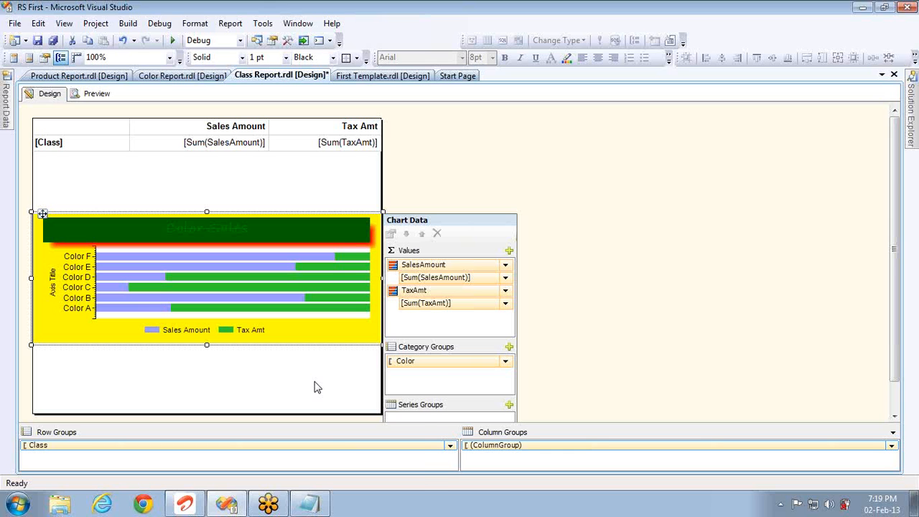
# - Expand the report's datasets to view their fields, and pick the Gauge report item from the toolbox
pyautogui.rightClick(297, 334)
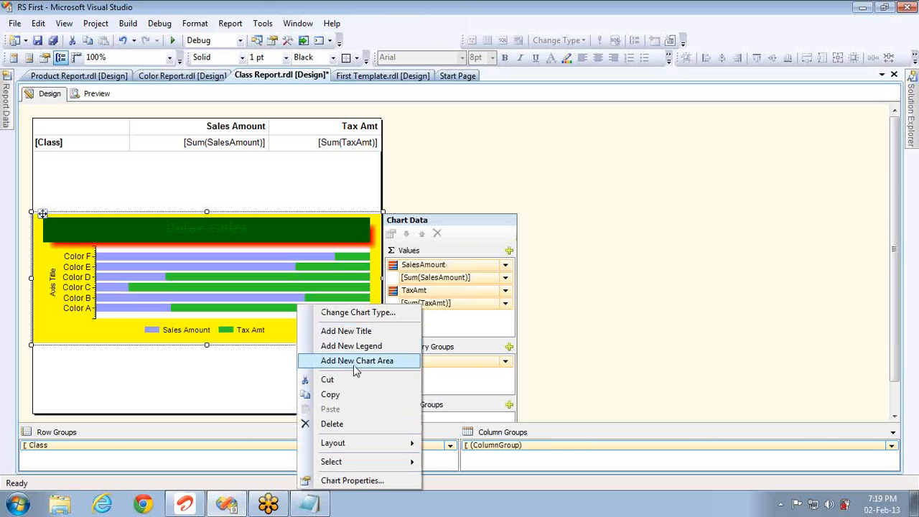
pyautogui.click(6, 121)
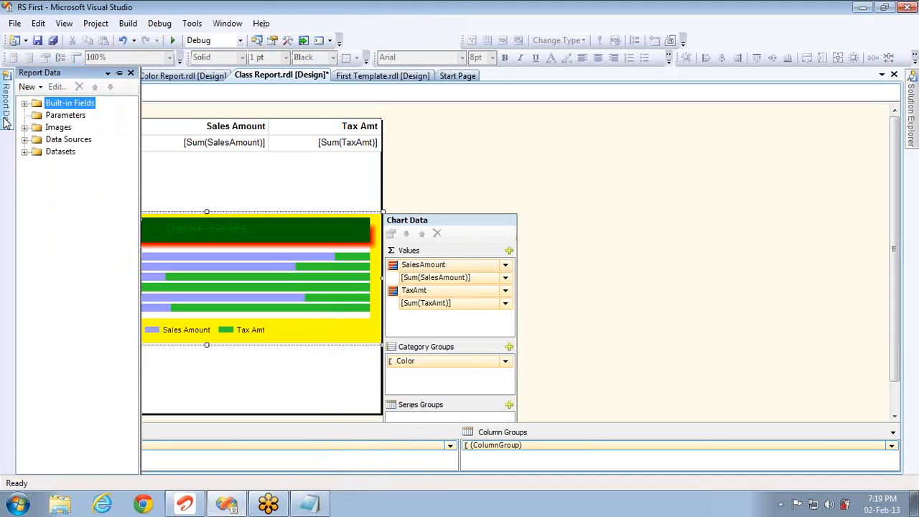
pyautogui.click(24, 153)
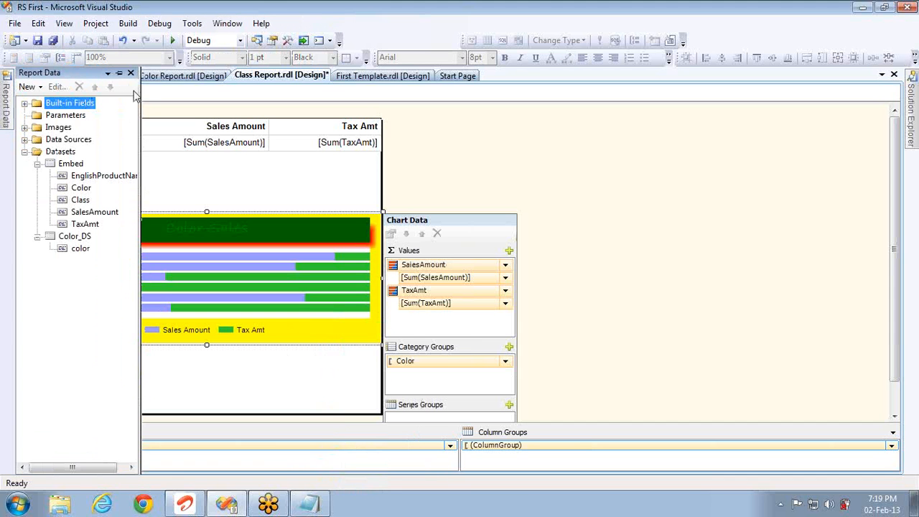
pyautogui.hotkey('ctrl', 'alt', 'x')
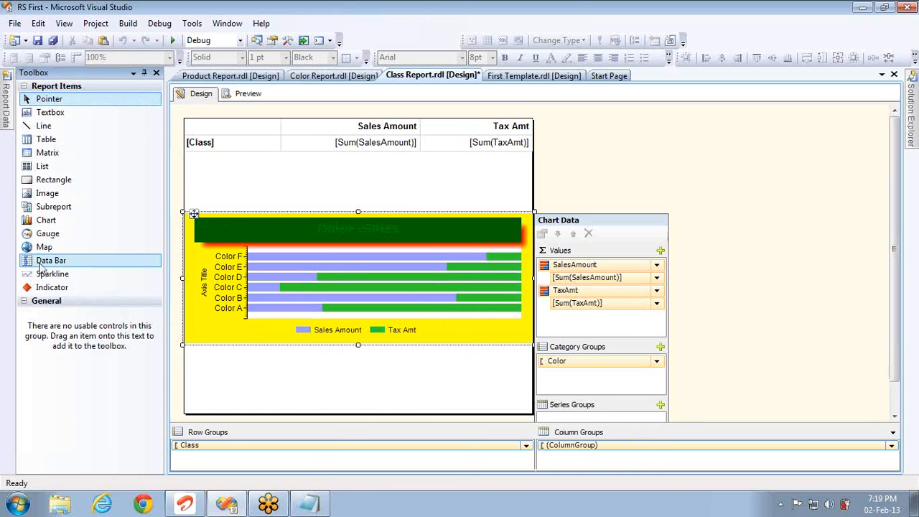
pyautogui.click(50, 238)
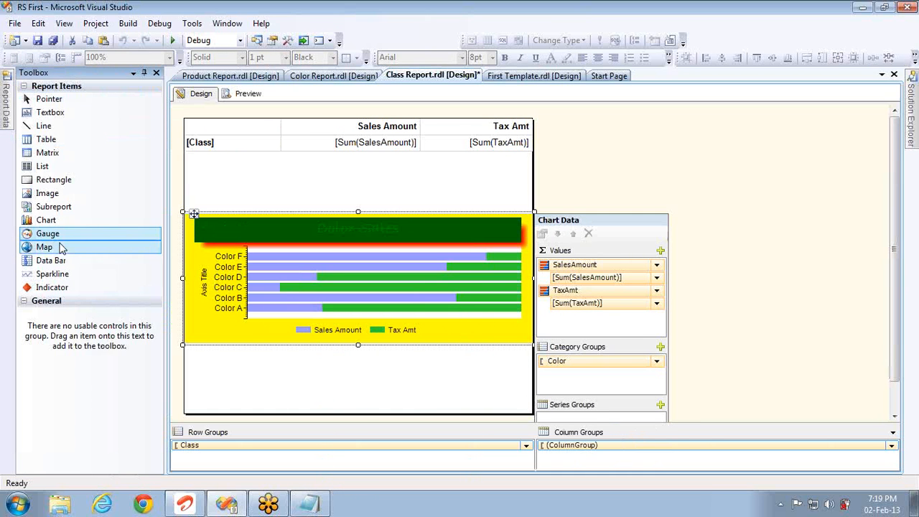